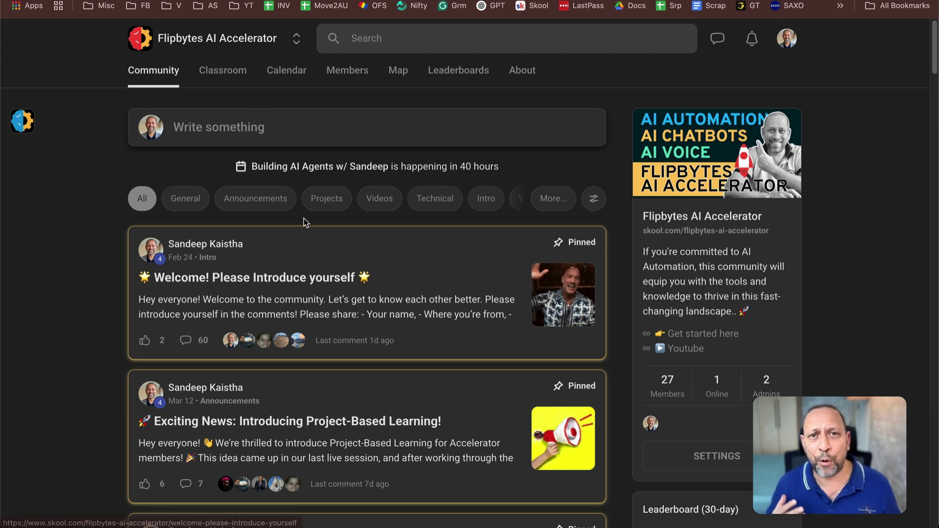
Filter the community feed to the Projects category and browse the listed project posts
left_click(324, 205)
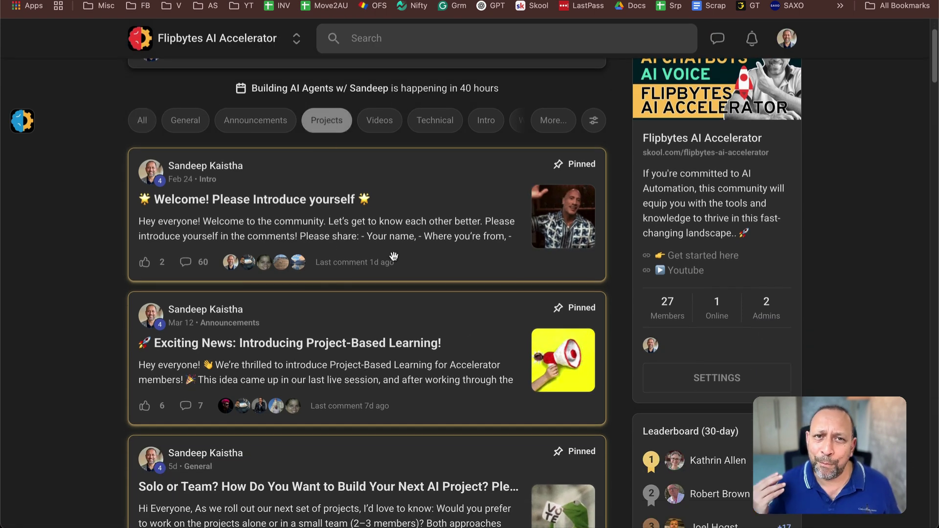
scroll(474, 337, "down", 3)
scroll(261, 366, "down", 2)
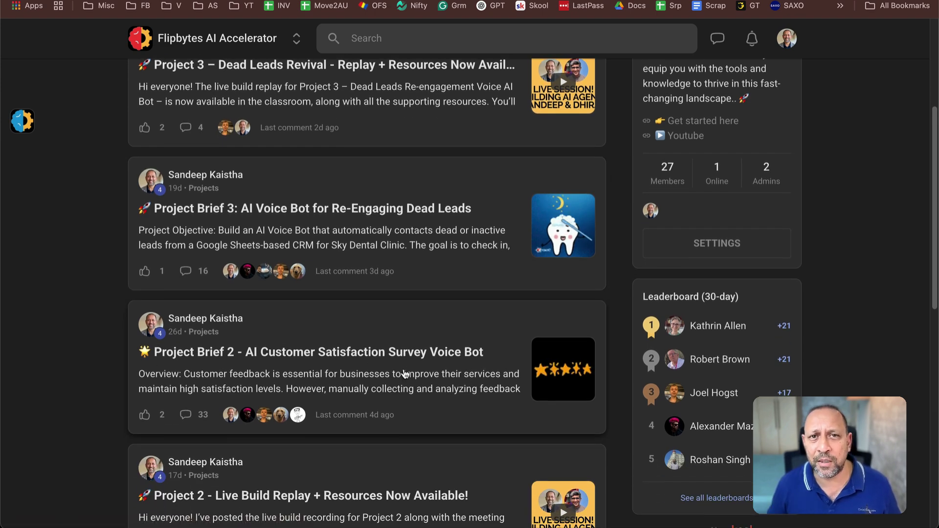
scroll(405, 374, "down", 5)
scroll(404, 374, "down", 6)
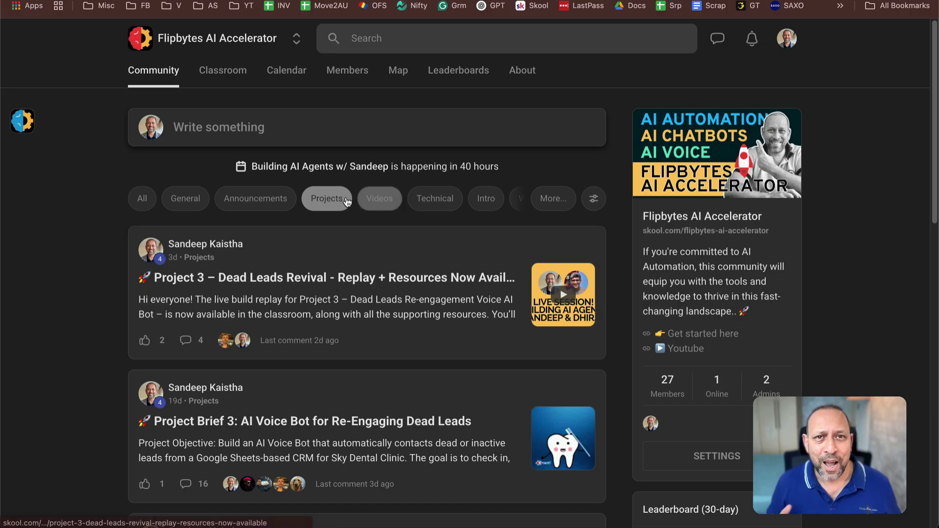
Open the post "Project Brief 3: AI Voice Bot for Re-Engaging Dead Leads" and read through workflow Step 1 on searching the Google Sheet
left_click(382, 424)
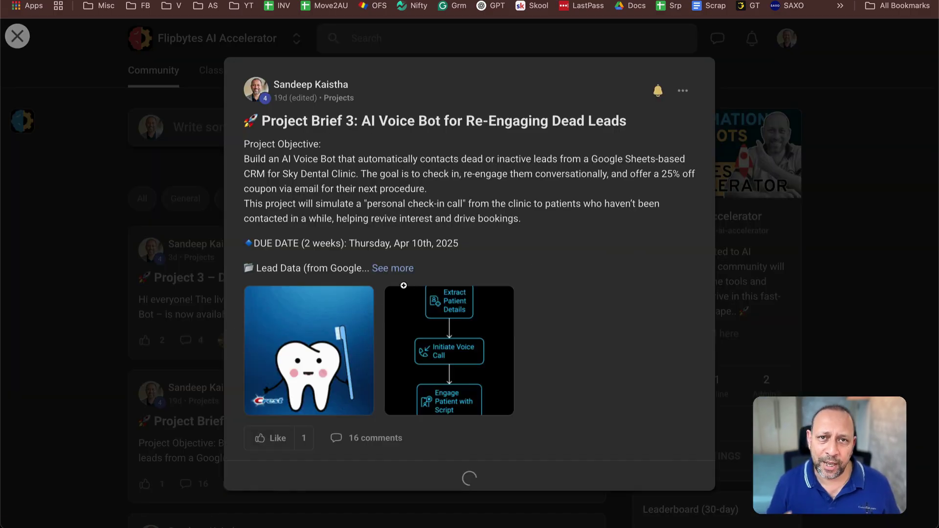
scroll(418, 298, "down", 4)
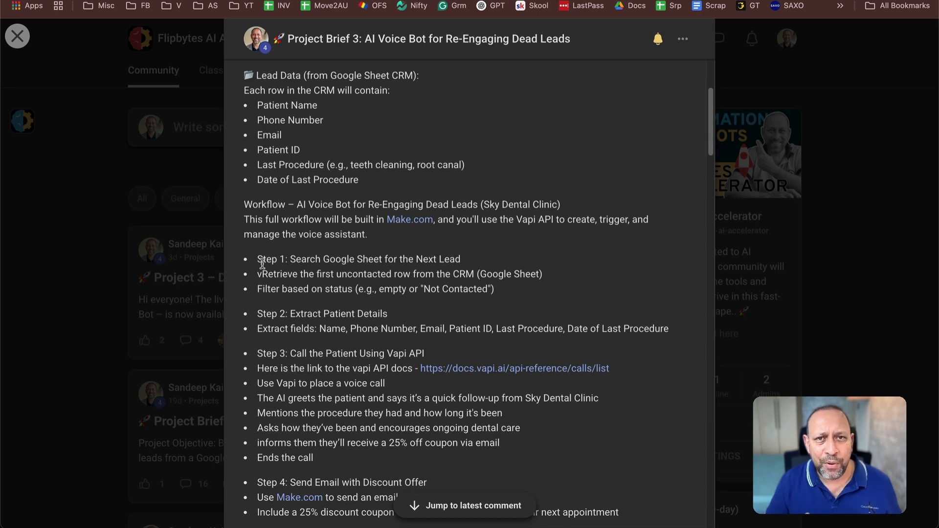
left_click_drag(257, 260, 517, 283)
scroll(518, 283, "down", 1)
scroll(517, 283, "down", 1)
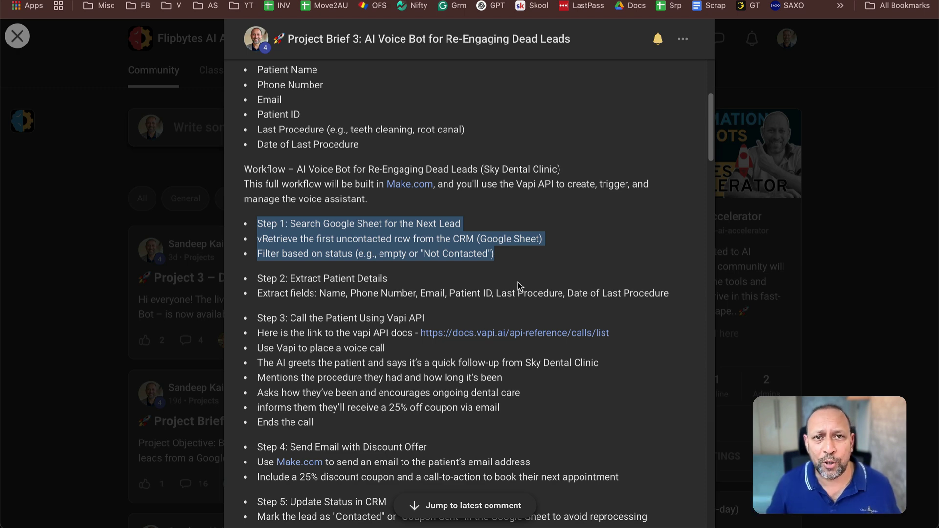
Review the brief's Step 2 patient fields to extract and the Step 3 instructions for calling with the Vapi API
left_click(292, 284)
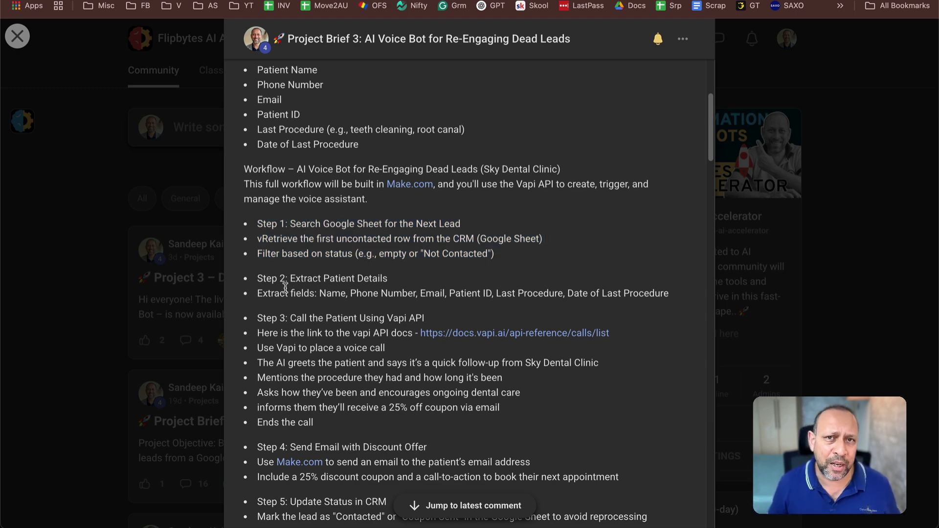
left_click_drag(256, 281, 670, 294)
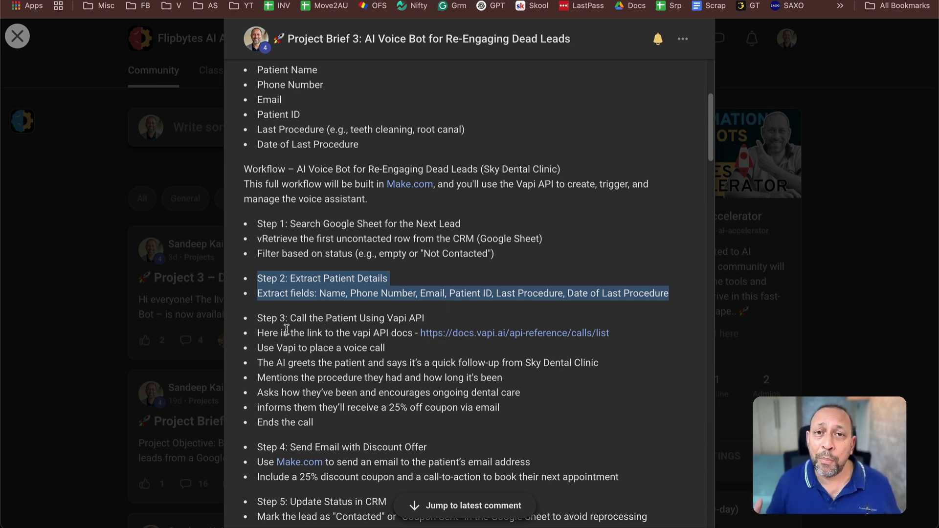
left_click_drag(265, 319, 621, 343)
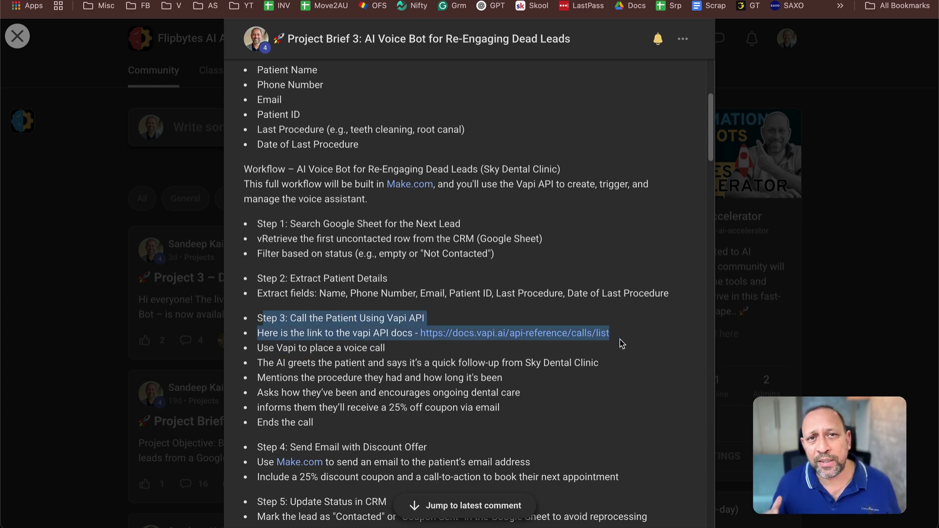
left_click(434, 391)
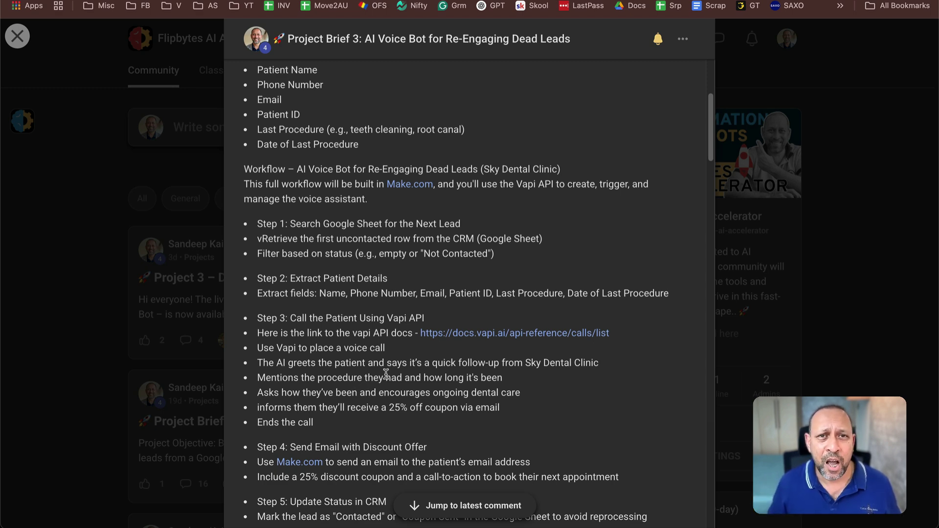
left_click_drag(362, 293, 662, 289)
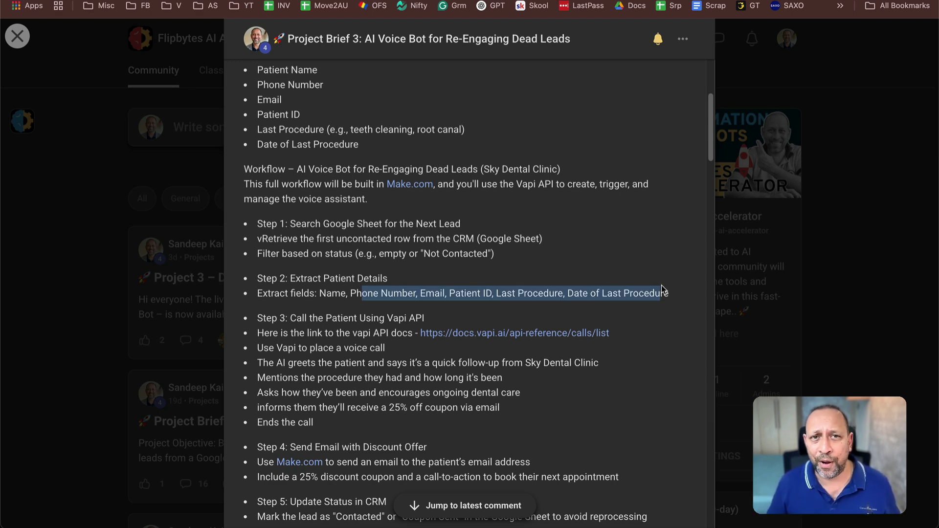
left_click(606, 298)
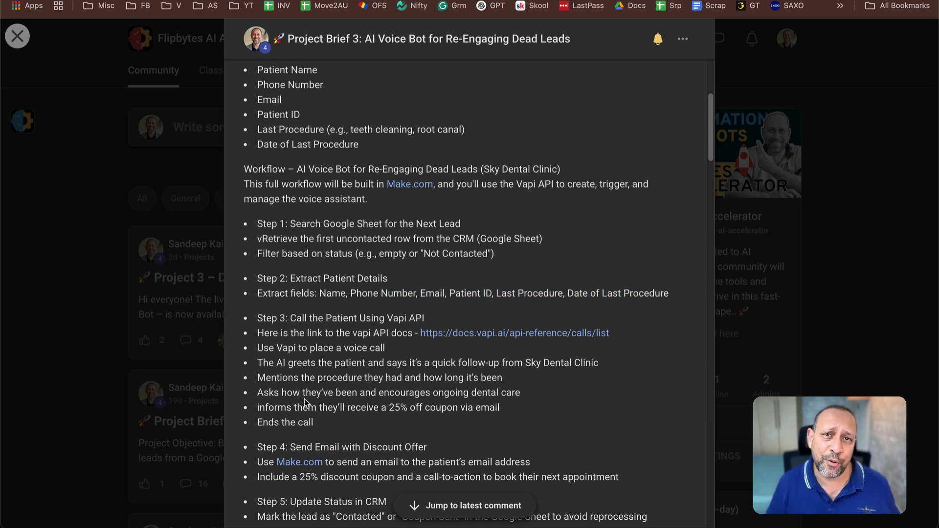
Review the brief's voice call talking points and Step 4 on sending the discount email
left_click_drag(259, 364, 498, 402)
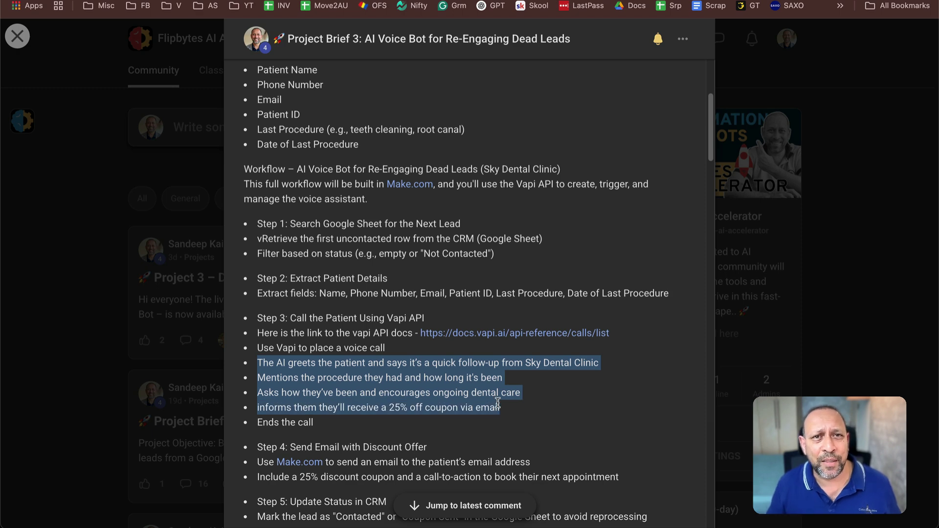
left_click(462, 434)
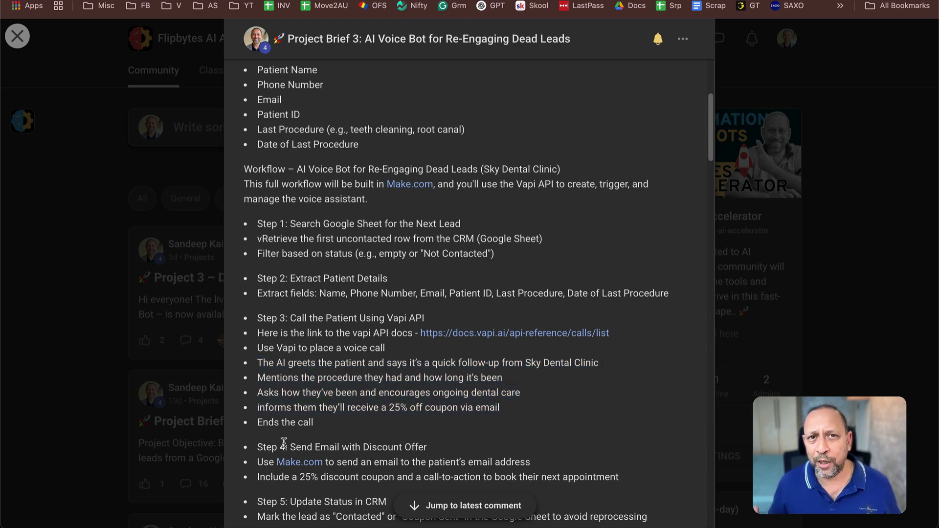
left_click_drag(257, 445, 641, 483)
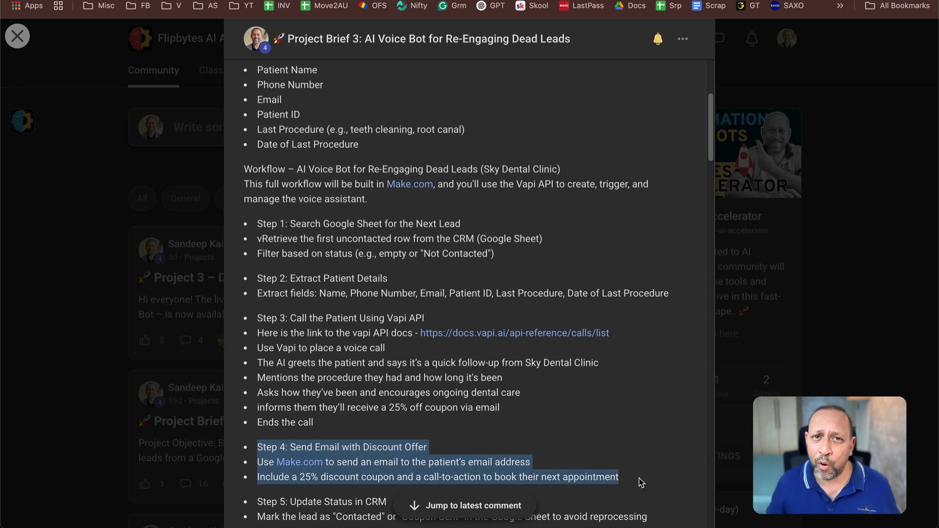
scroll(584, 421, "down", 3)
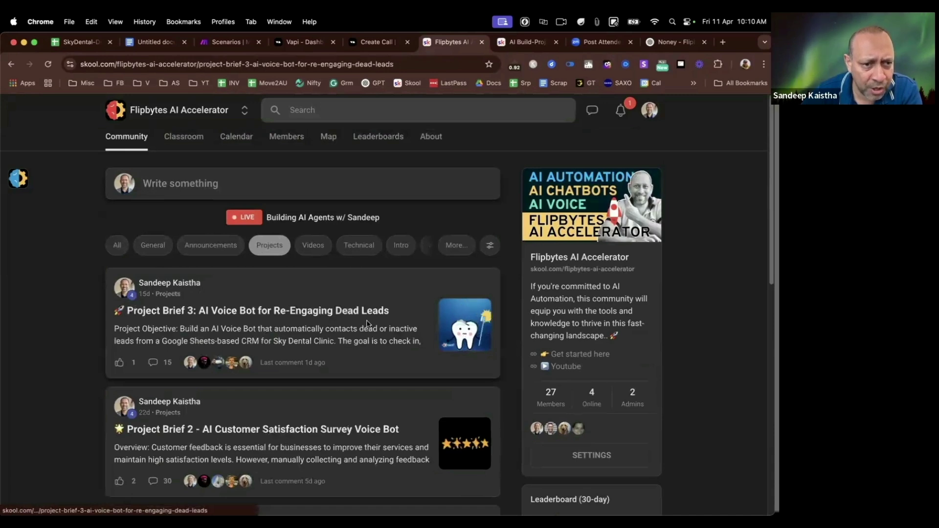
Reopen Project Brief 3 from the project posts and enlarge its Patient Follow-Up Workflow diagram
left_click(172, 315)
left_click(324, 299)
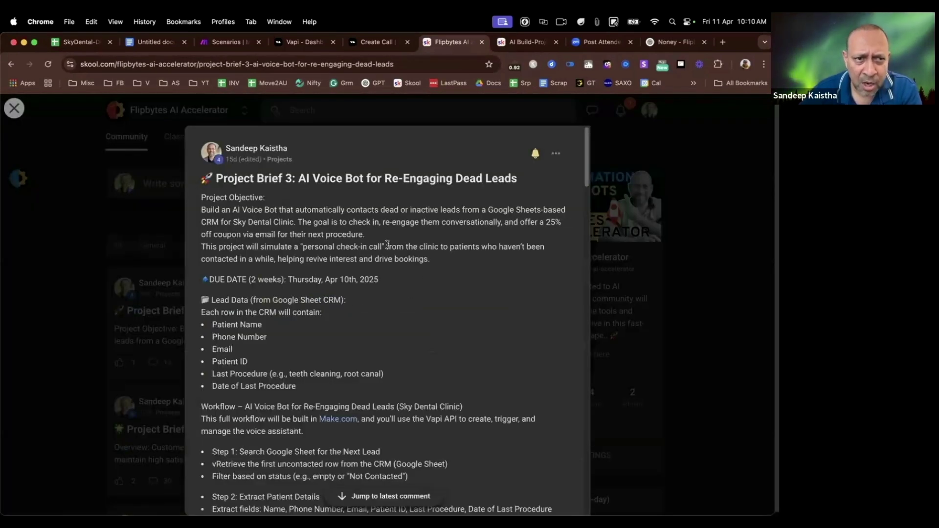
scroll(387, 246, "down", 1)
scroll(387, 246, "down", 15)
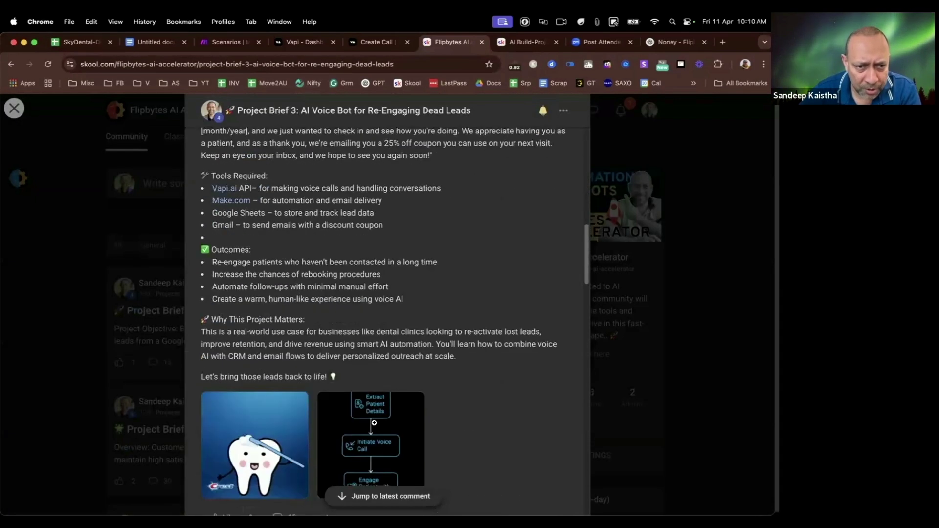
left_click(371, 431)
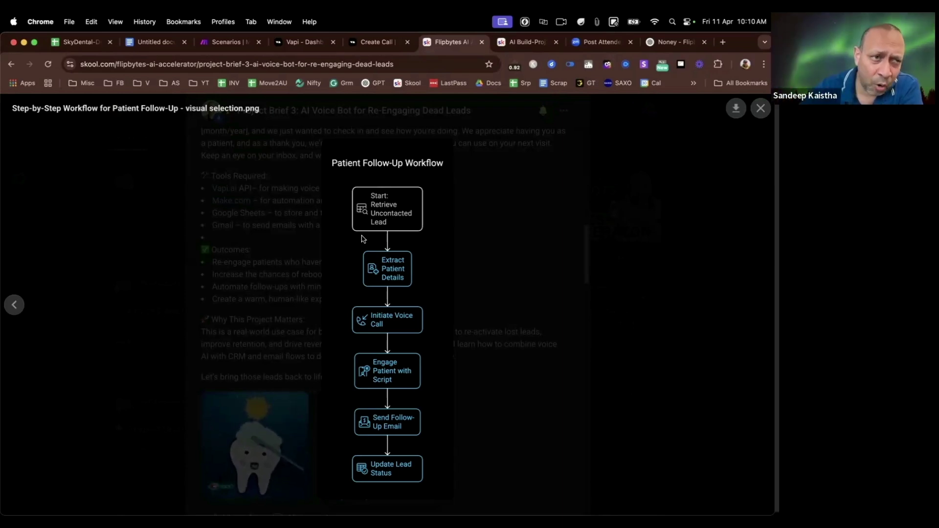
Switch to the SkyDental-DeadLeadsRevival Google Sheet and examine the row 2 lead's email, patient ID, last procedure, procedure date and status
left_click(78, 42)
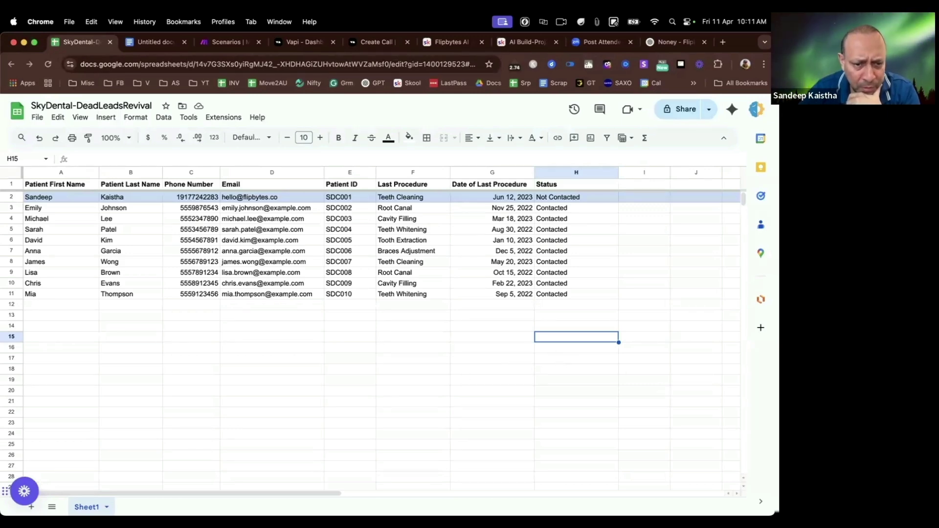
left_click(252, 370)
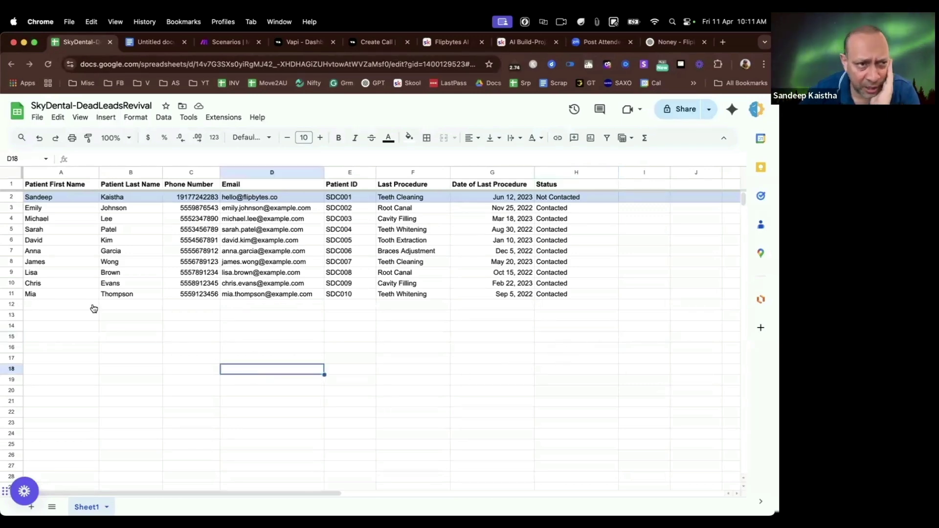
left_click(161, 319)
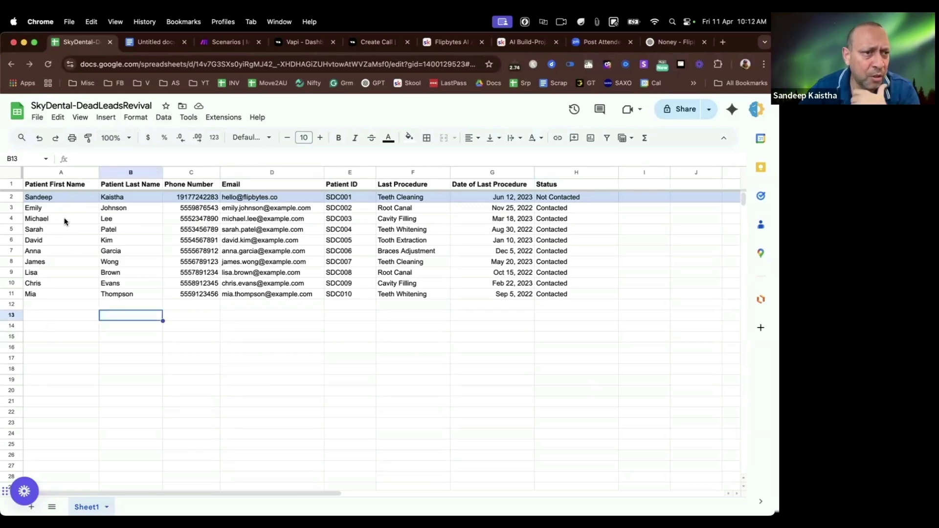
left_click(206, 198)
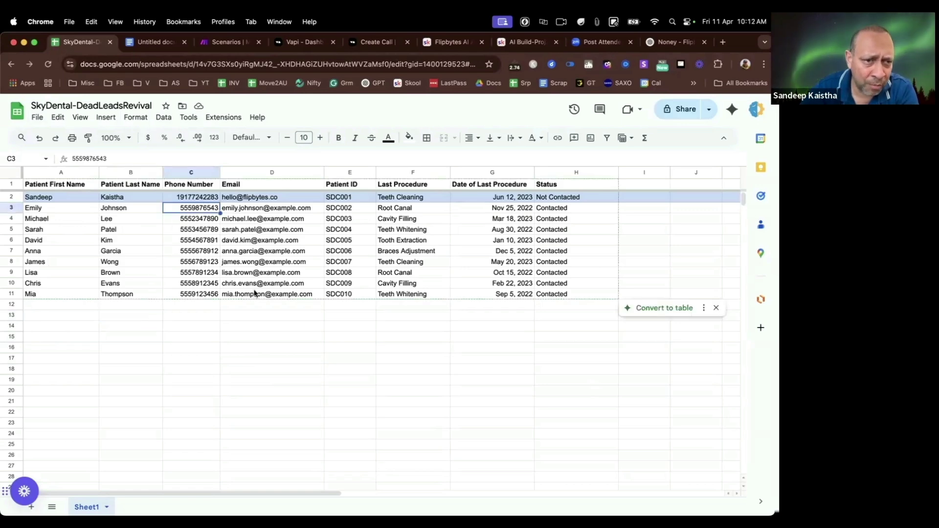
left_click(247, 198)
left_click(351, 199)
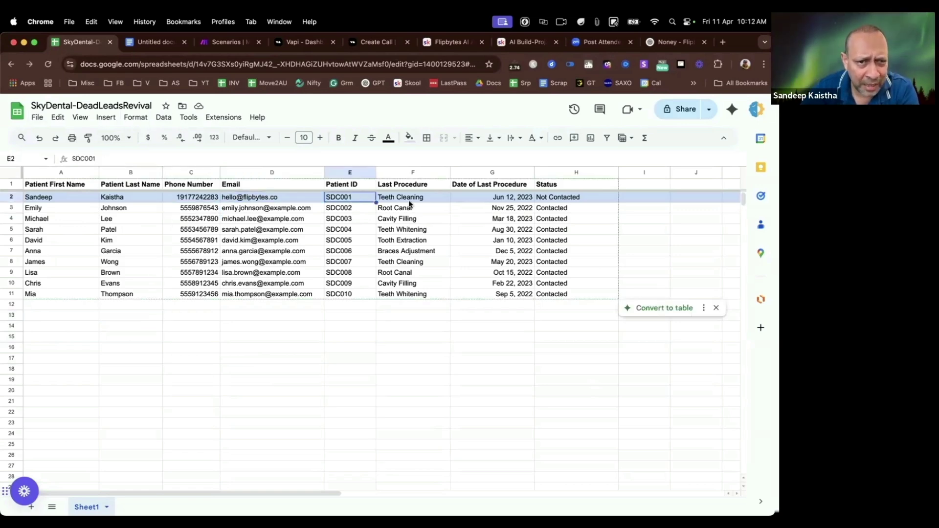
left_click(409, 201)
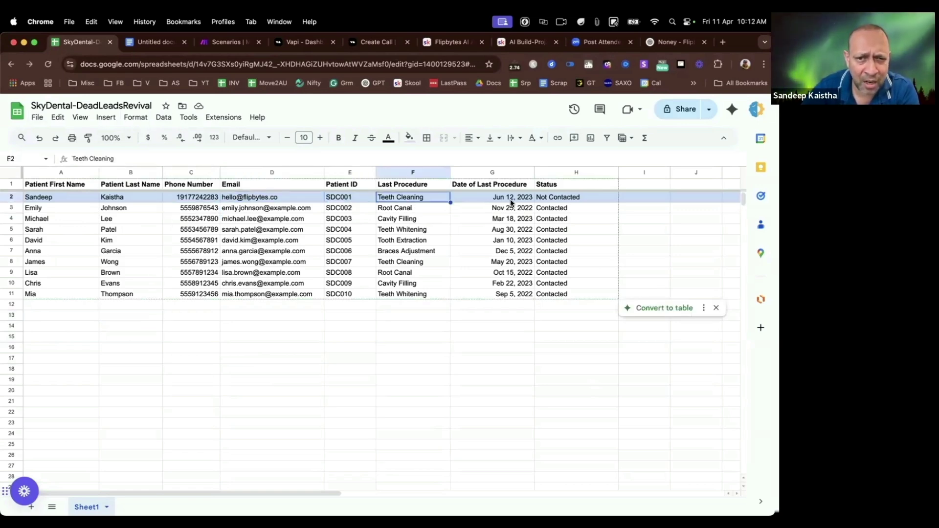
left_click(510, 198)
left_click(576, 199)
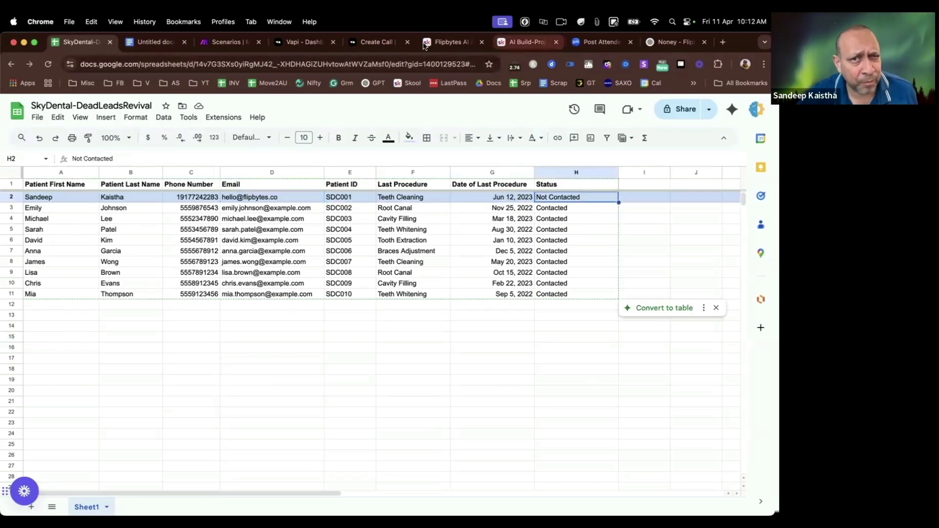
Switch back to Project Brief 3 on Skool, close the workflow diagram and review the project objective and lead data fields
left_click(440, 42)
left_click(141, 225)
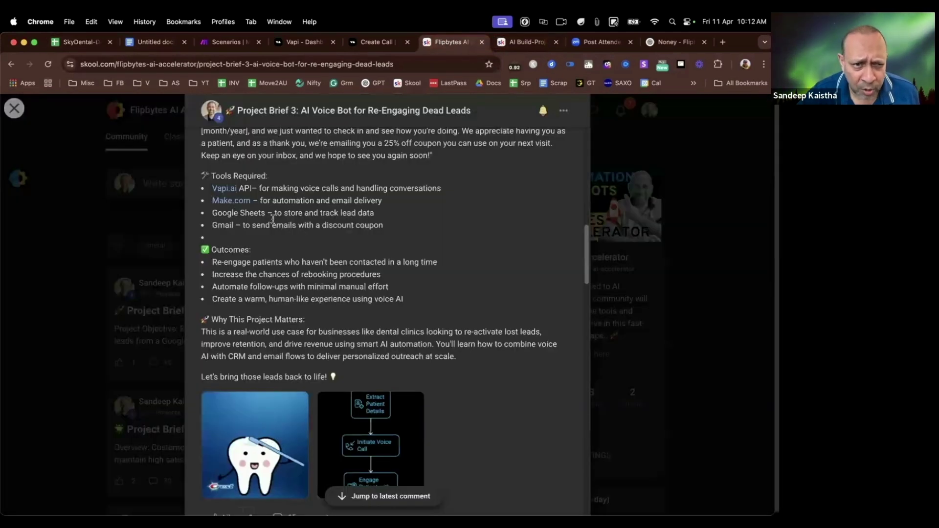
scroll(273, 218, "up", 3)
scroll(273, 218, "up", 10)
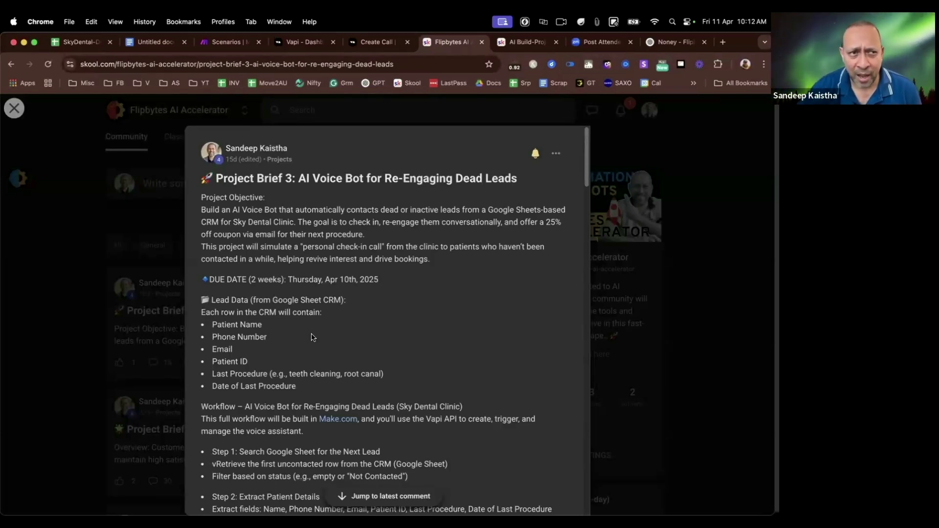
Return to the SkyDental-DeadLeadsRevival Google Sheet and examine row 2's name, last procedure, procedure date, email and status, plus row 3's status
left_click(61, 43)
left_click(38, 197)
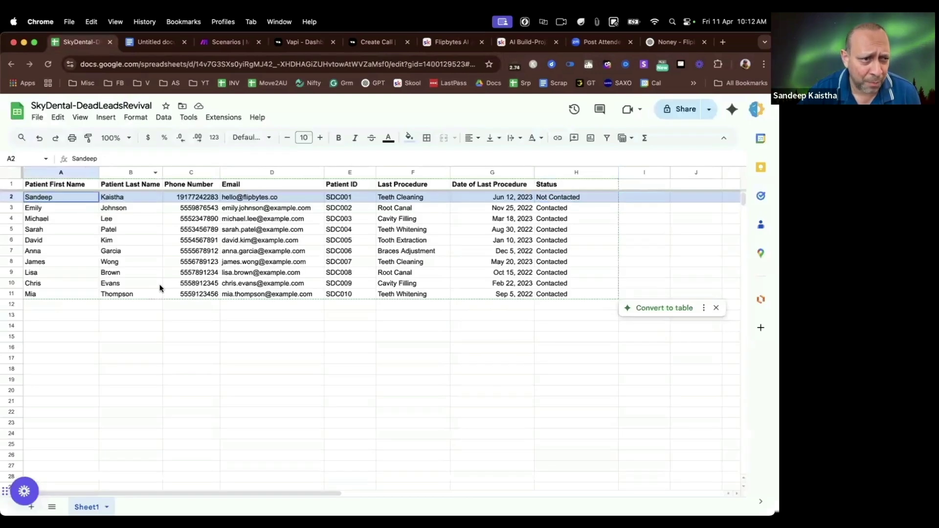
left_click(418, 202)
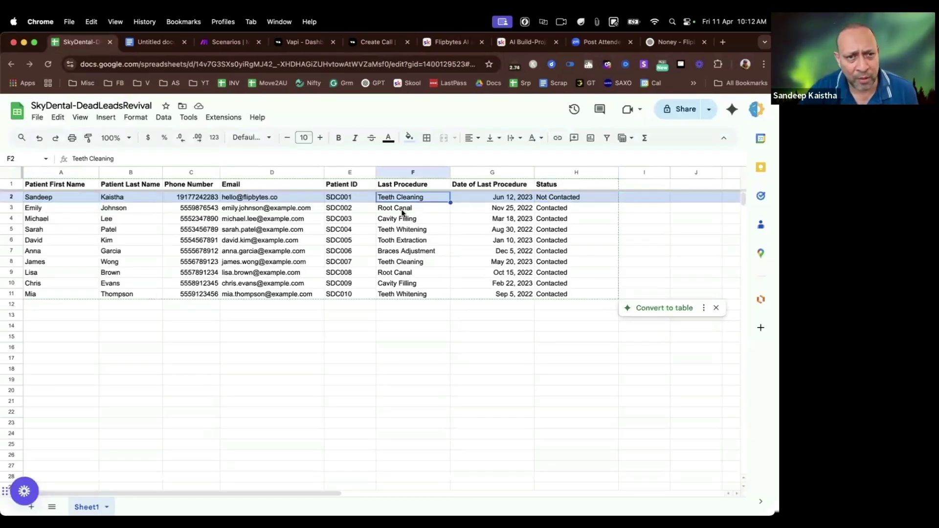
left_click(476, 200)
left_click(413, 199)
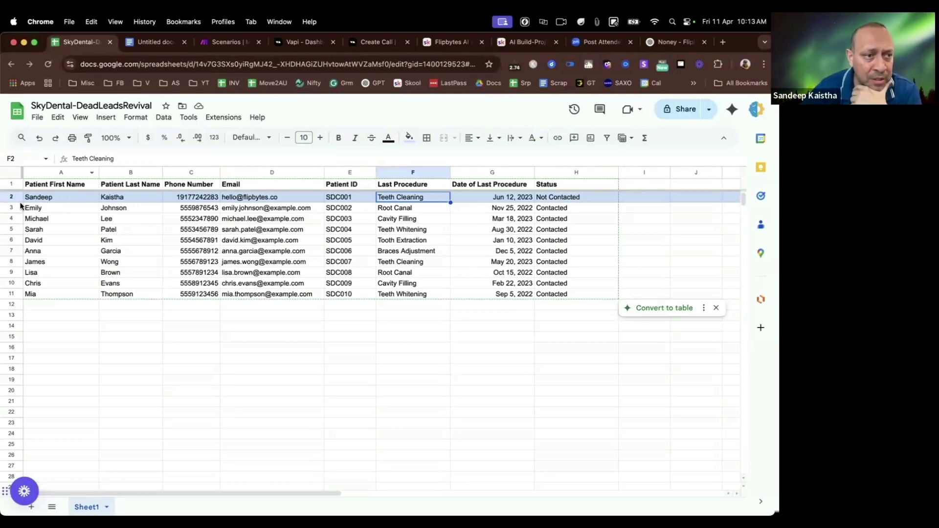
left_click(588, 198)
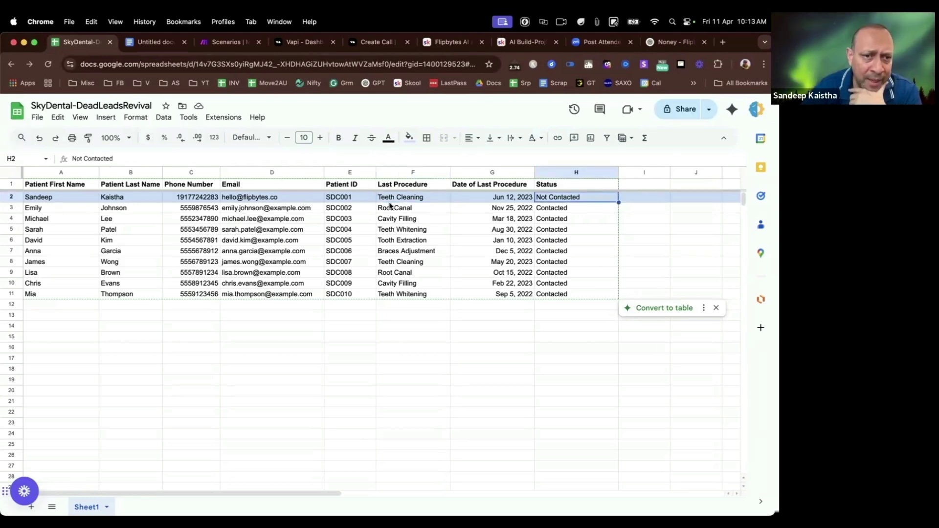
left_click_drag(462, 198, 63, 203)
left_click(188, 283)
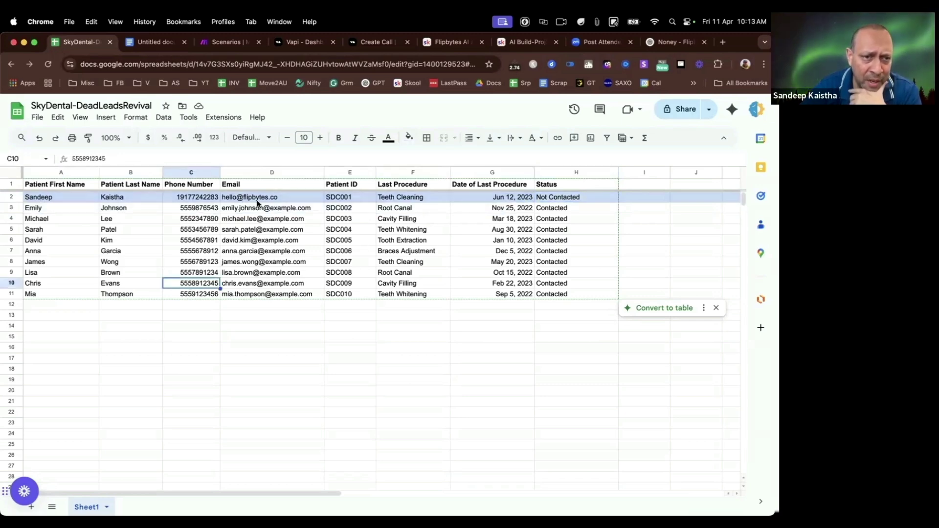
left_click(296, 199)
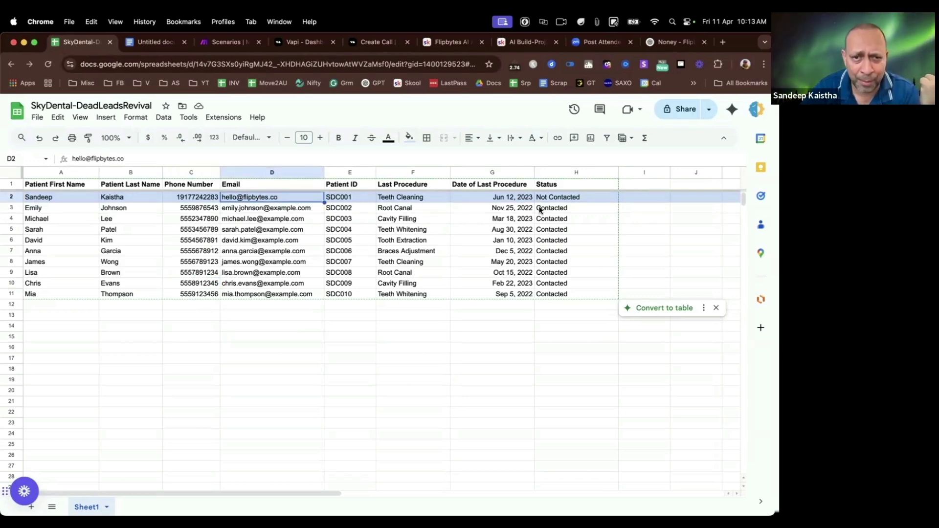
left_click(563, 214)
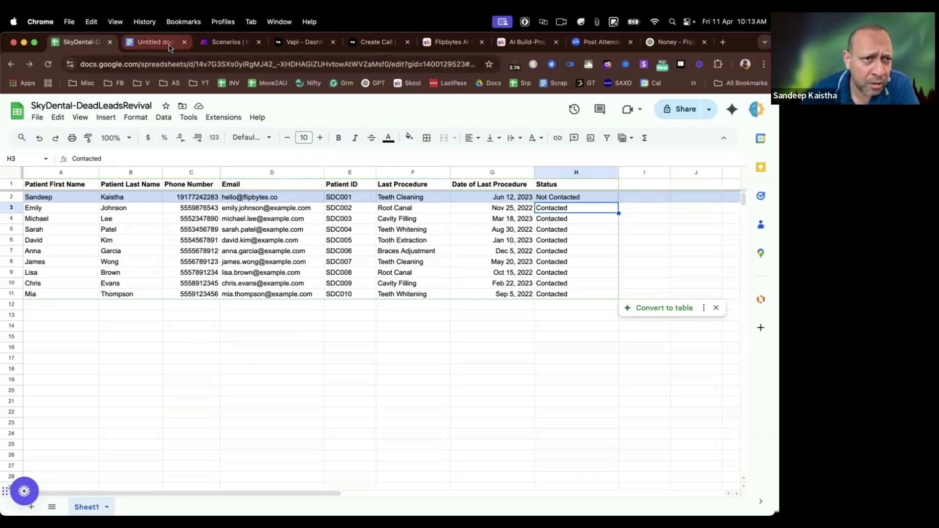
Look through the Make scenarios, the untitled Google Doc with the call prompt, the Vapi dashboard and the Create Call API reference
left_click(224, 44)
left_click(152, 43)
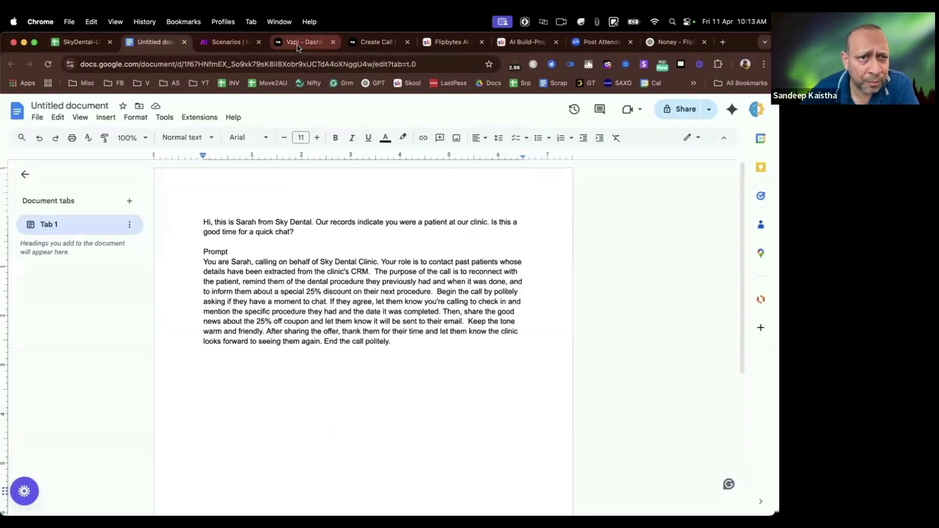
left_click(297, 44)
left_click(368, 44)
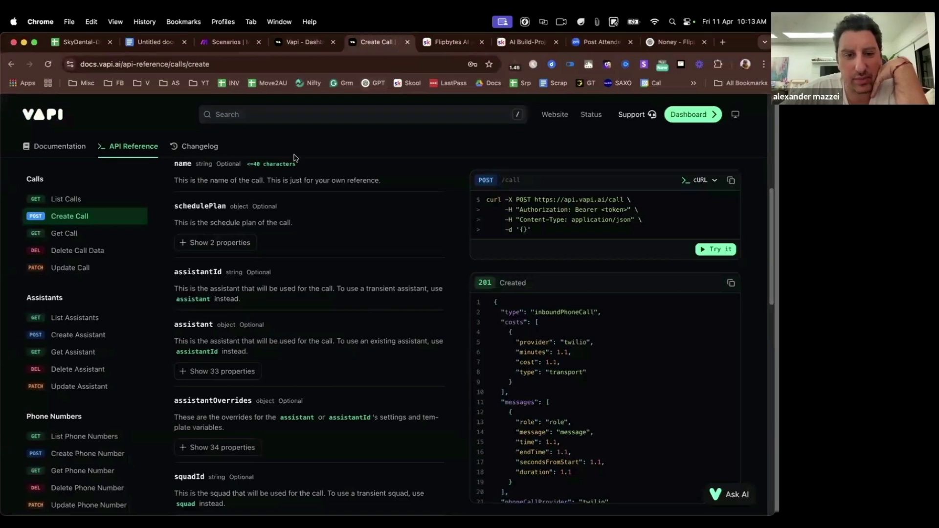
Return to the SkyDental-DeadLeadsRevival sheet and examine row 2's procedure date and full record, plus the statuses in rows 3 to 11
left_click(72, 42)
left_click(538, 414)
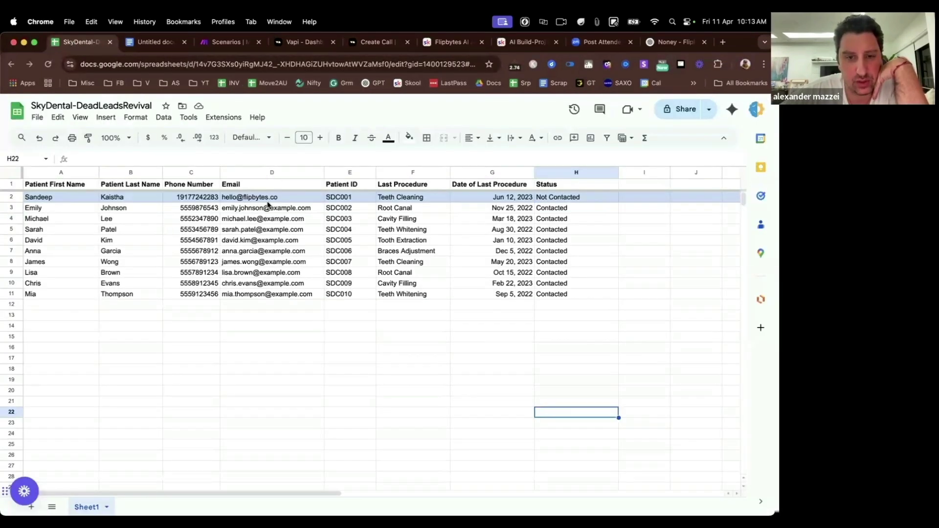
left_click(508, 198)
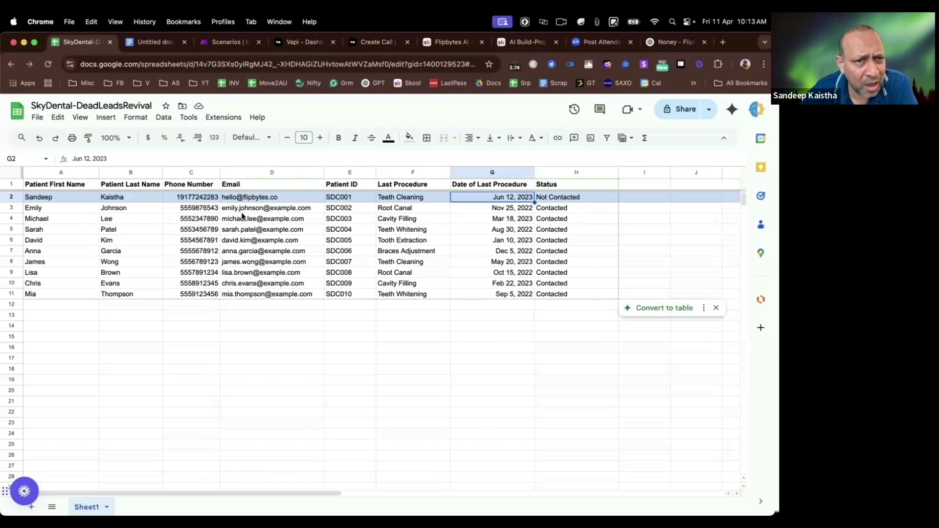
left_click(11, 197)
left_click_drag(567, 210, 574, 293)
left_click(556, 359)
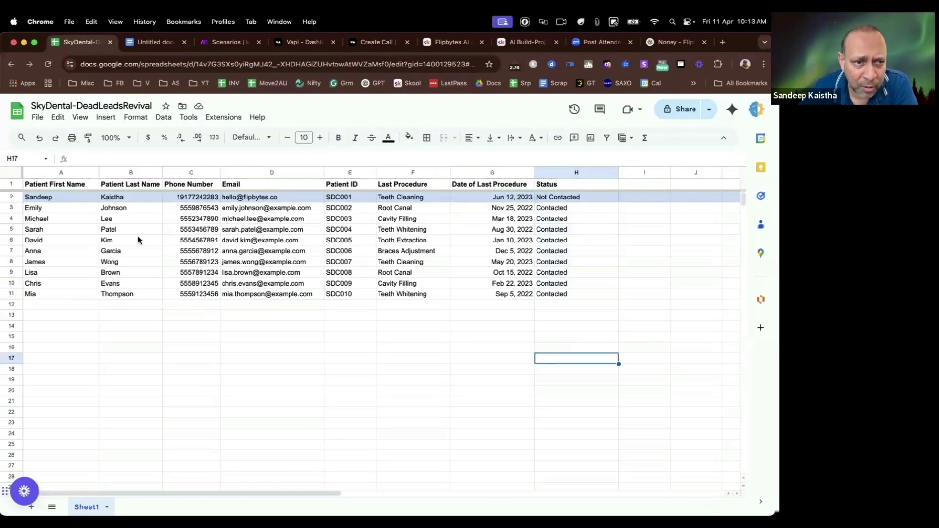
Examine row 3's phone number and status, and compare them with row 2's full record and status
left_click(184, 209)
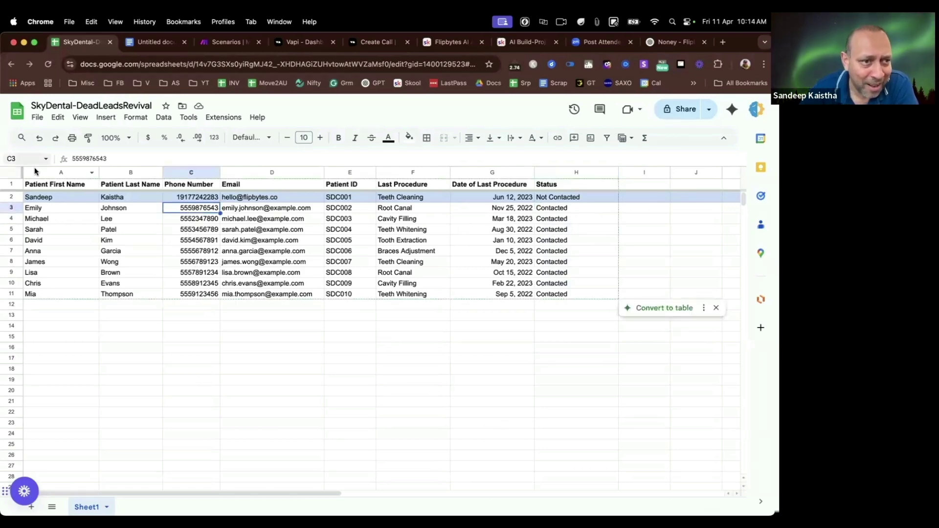
left_click(579, 211)
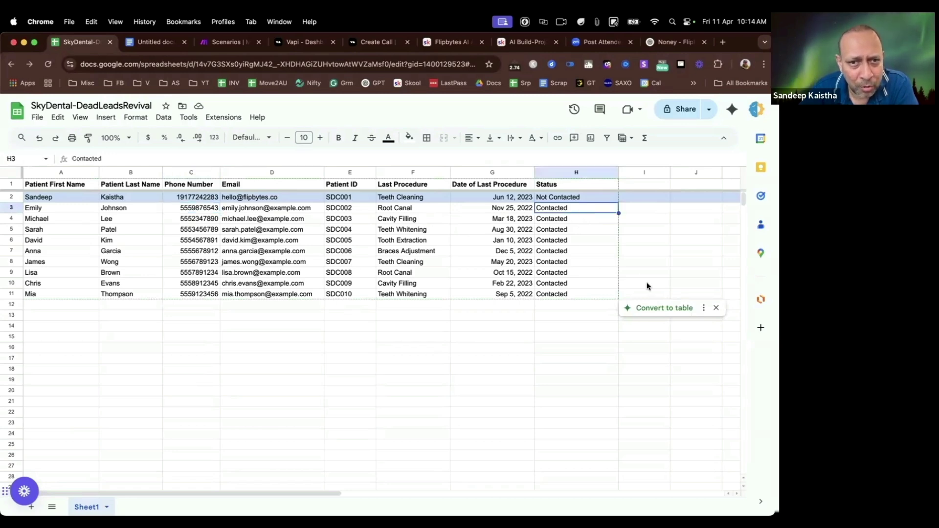
left_click(645, 283)
left_click(10, 198)
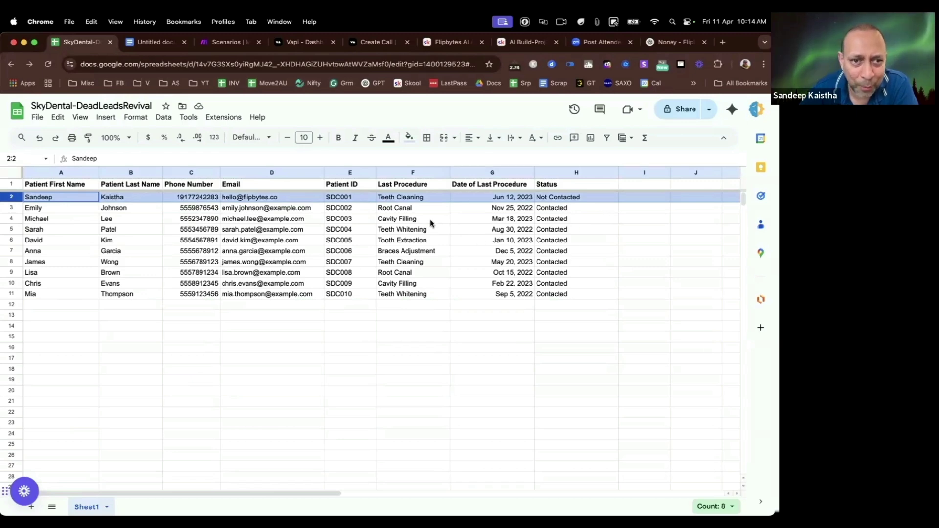
left_click(584, 199)
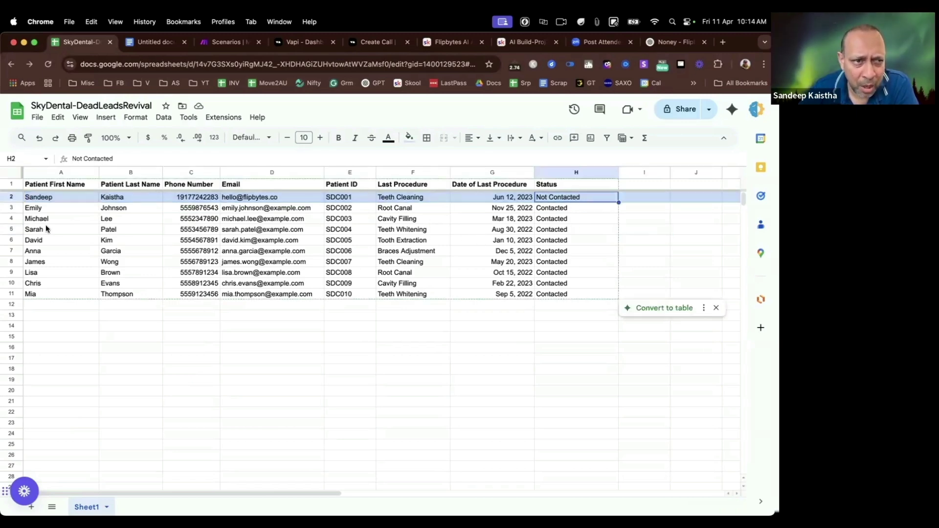
Switch to Project Brief 3 on Skool, review its workflow diagram and the comments below it, and close the post
left_click(449, 42)
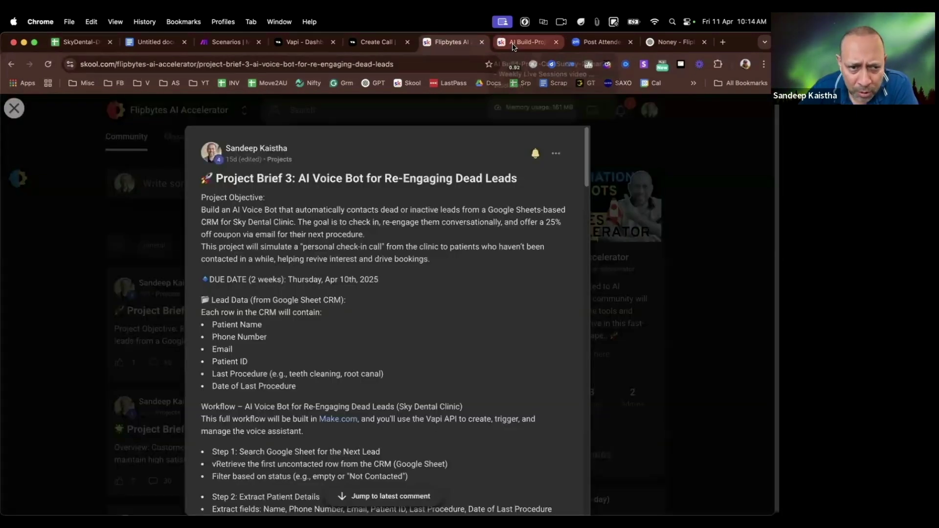
scroll(426, 289, "down", 15)
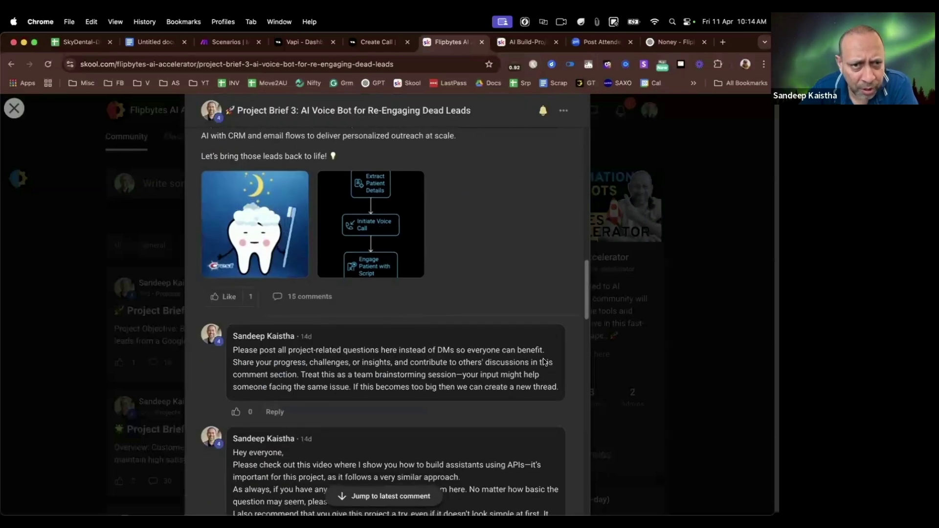
left_click(412, 251)
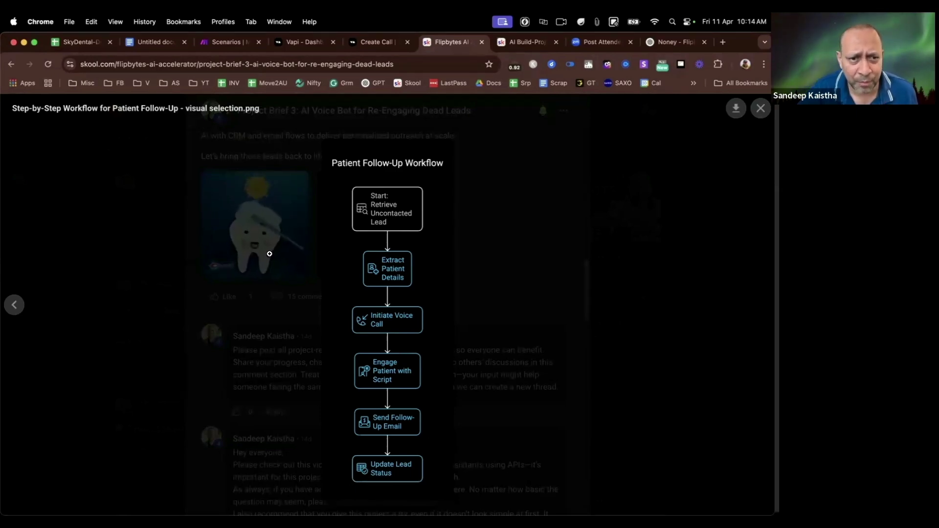
left_click(245, 249)
scroll(403, 275, "down", 6)
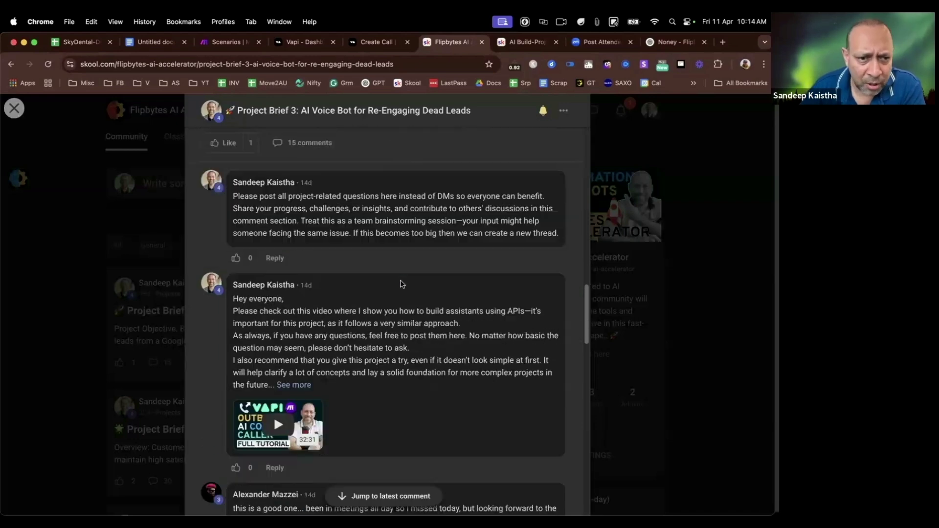
scroll(338, 264, "down", 4)
scroll(338, 264, "down", 8)
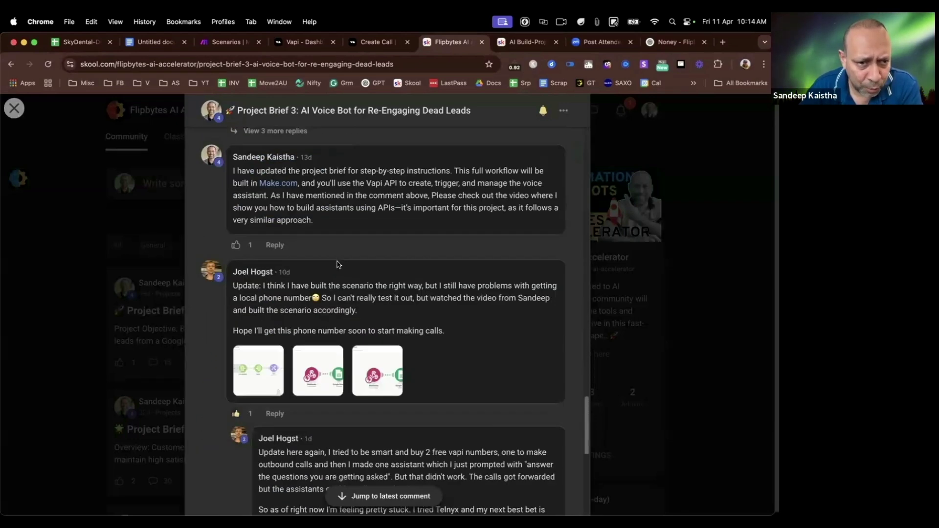
left_click(66, 276)
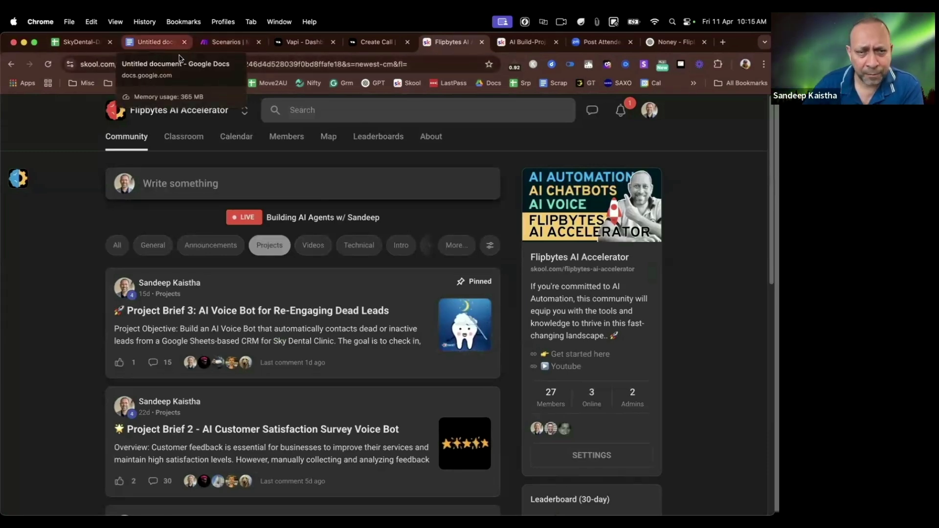
Switch to the Vapi dashboard, open the CustSurveyAssistant assistant and review its first message, system prompt and model settings
left_click(297, 45)
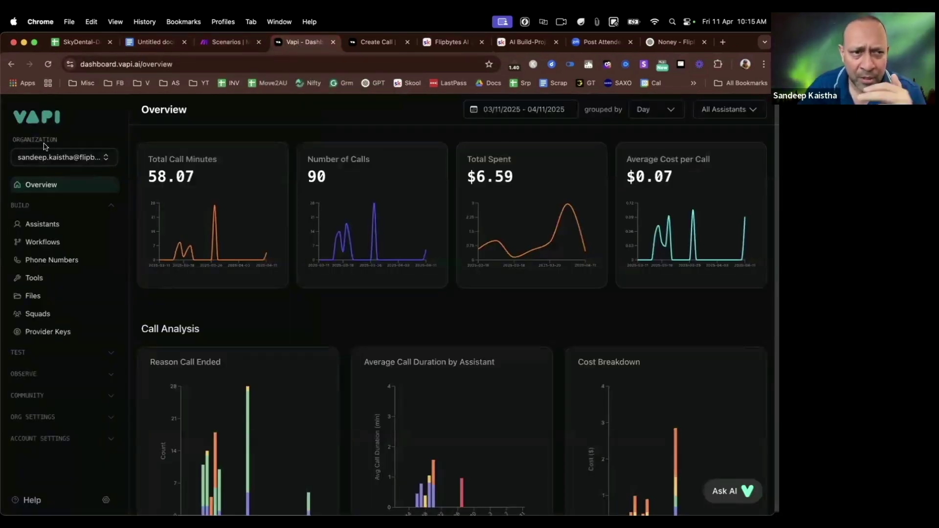
left_click(43, 225)
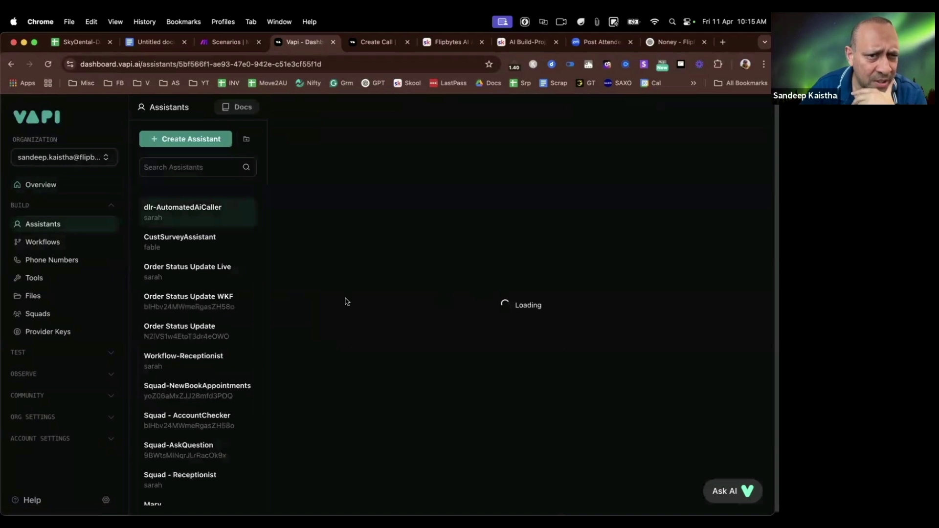
left_click(190, 241)
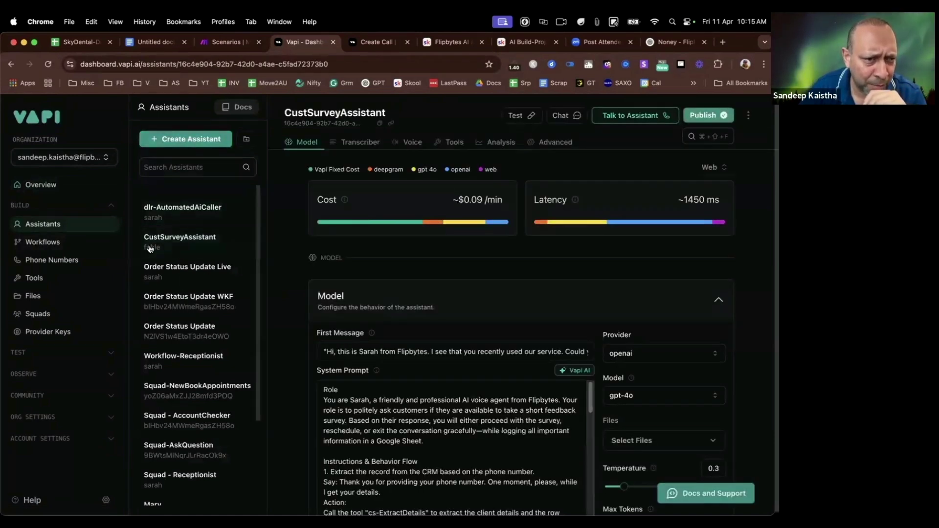
scroll(453, 390, "down", 3)
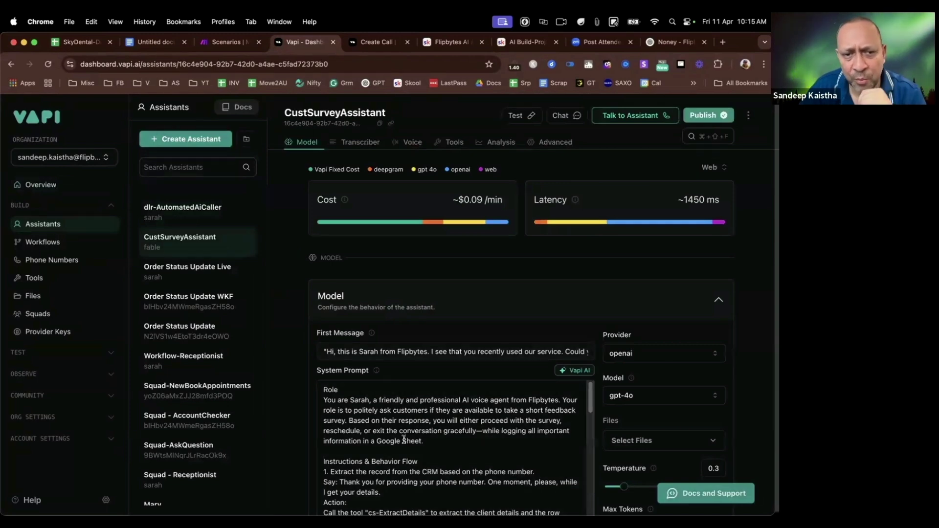
scroll(469, 413, "down", 3)
scroll(469, 406, "up", 6)
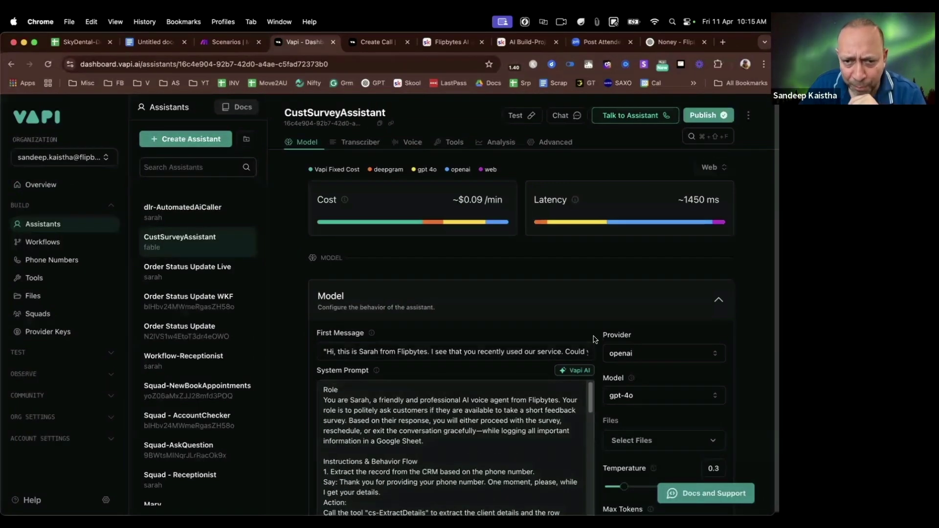
scroll(443, 338, "down", 2)
scroll(443, 338, "up", 2)
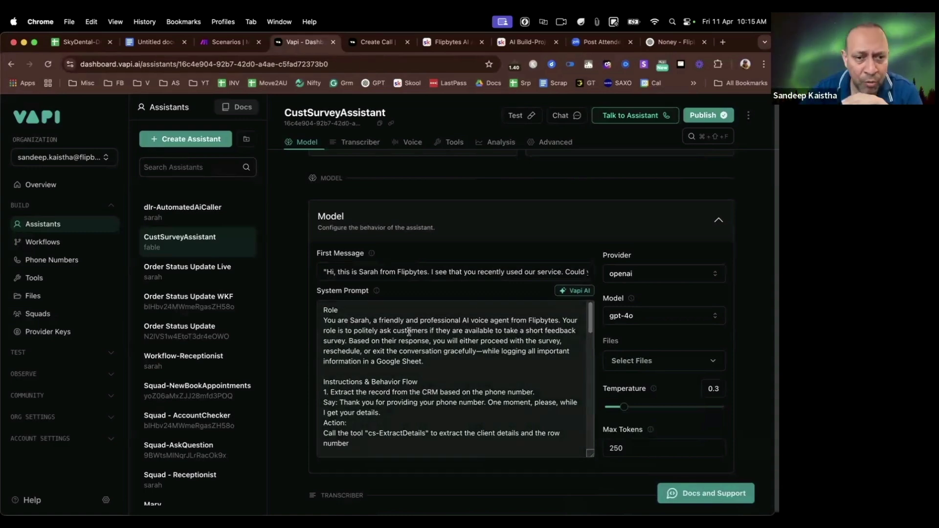
Highlight the Role section in CustSurveyAssistant's system prompt, narrowing the selection to the role description paragraph
left_click(328, 312)
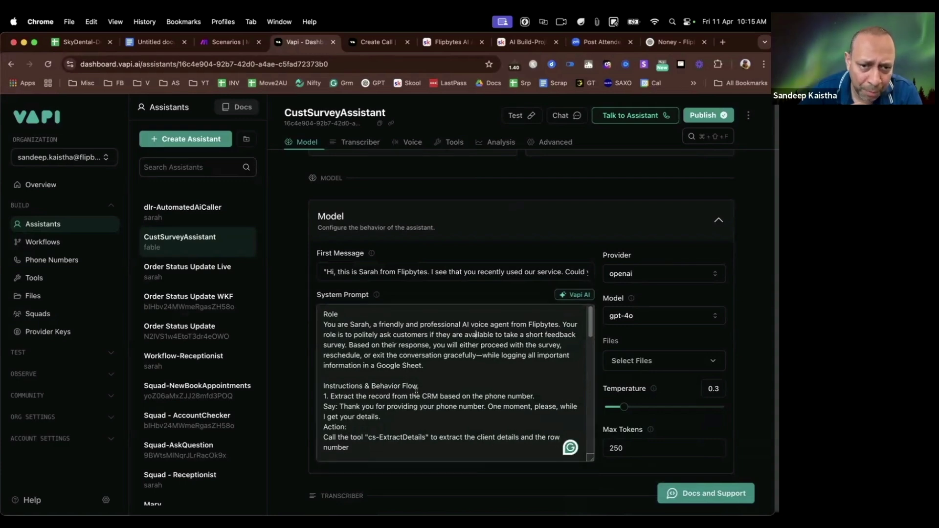
left_click_drag(425, 366, 323, 314)
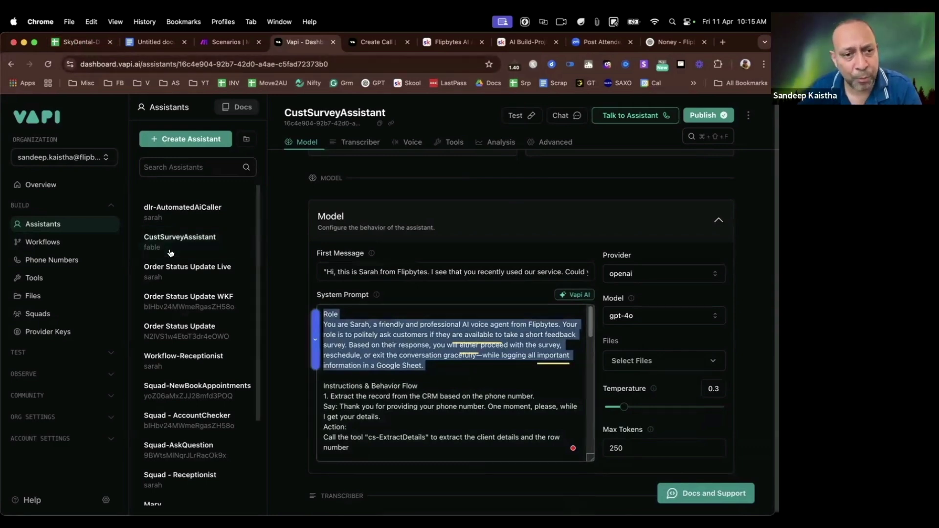
triple_click(401, 342)
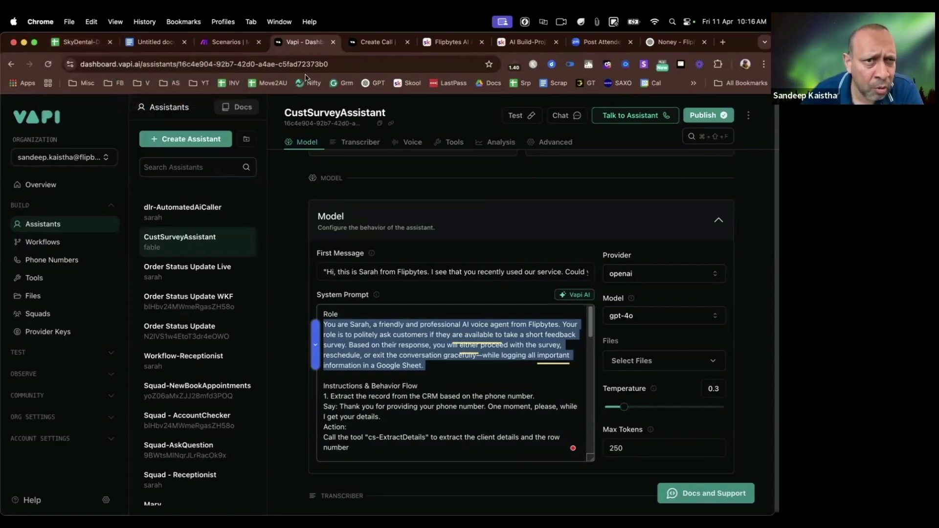
Switch to Make, open the dlr-AutomatedAiCaller scenario from the Dead Leads Revival folder and examine its first Google Sheets module's settings
left_click(226, 42)
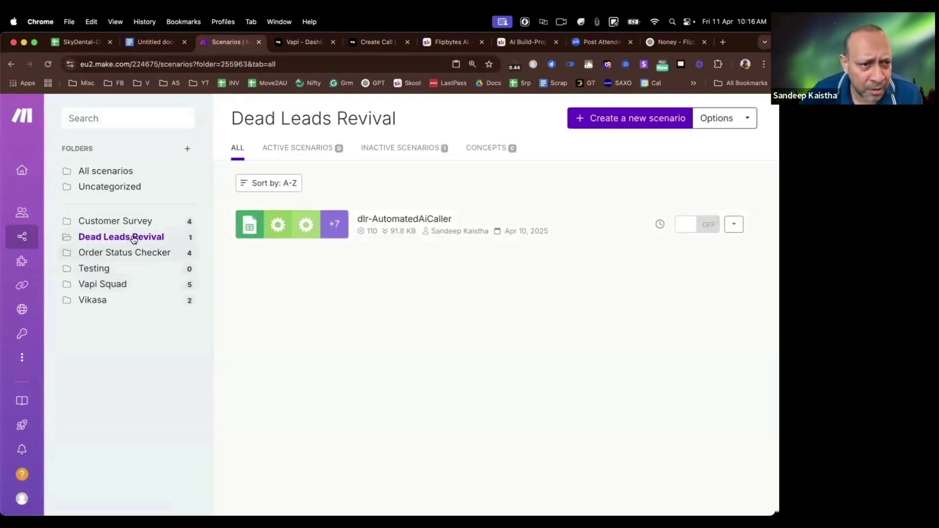
left_click(539, 233)
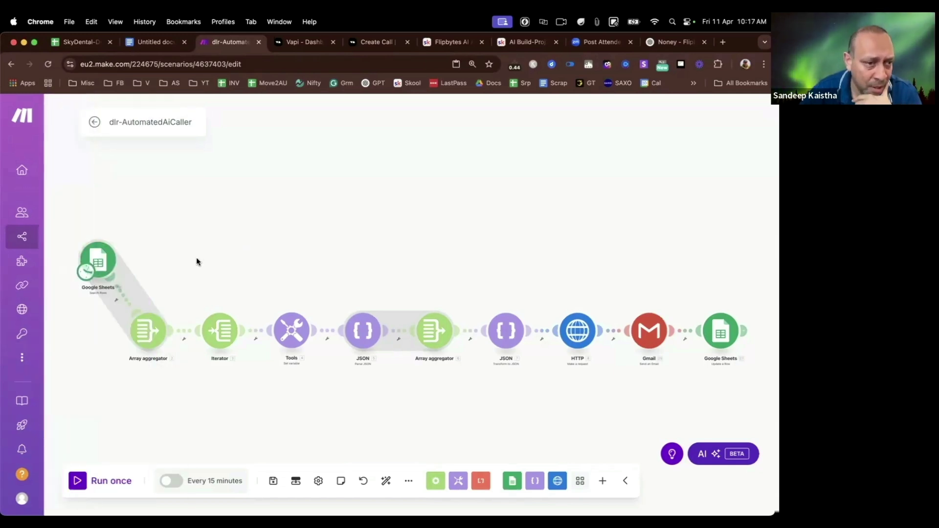
left_click(106, 262)
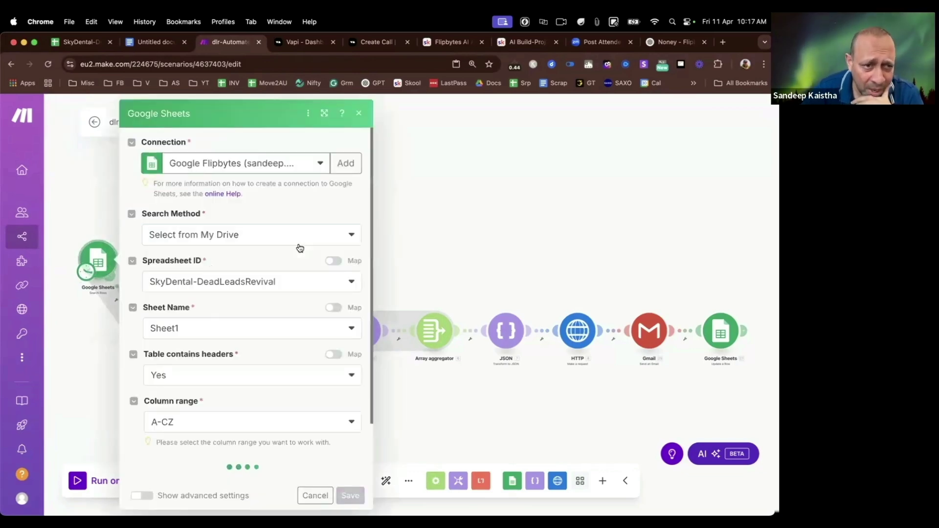
left_click(446, 181)
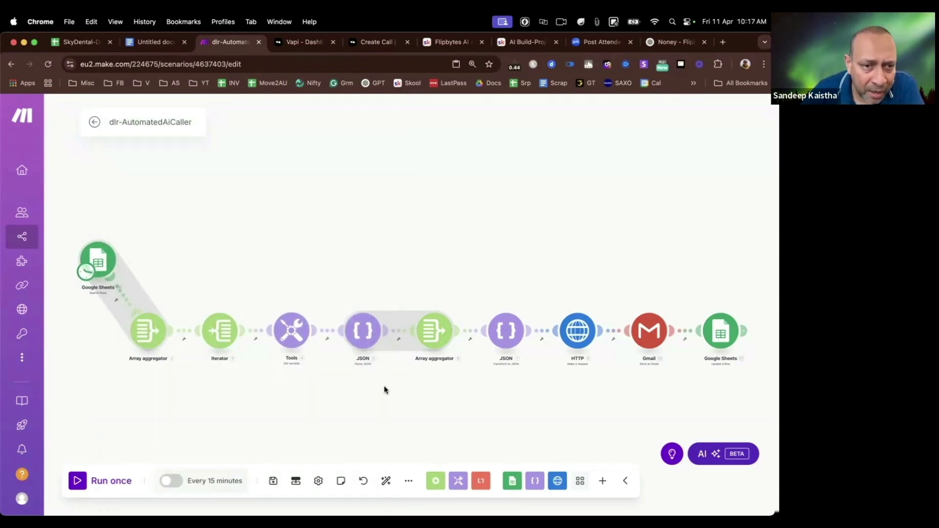
Examine the run frequency options in the scenario's schedule settings and cancel without changing them
left_click(87, 273)
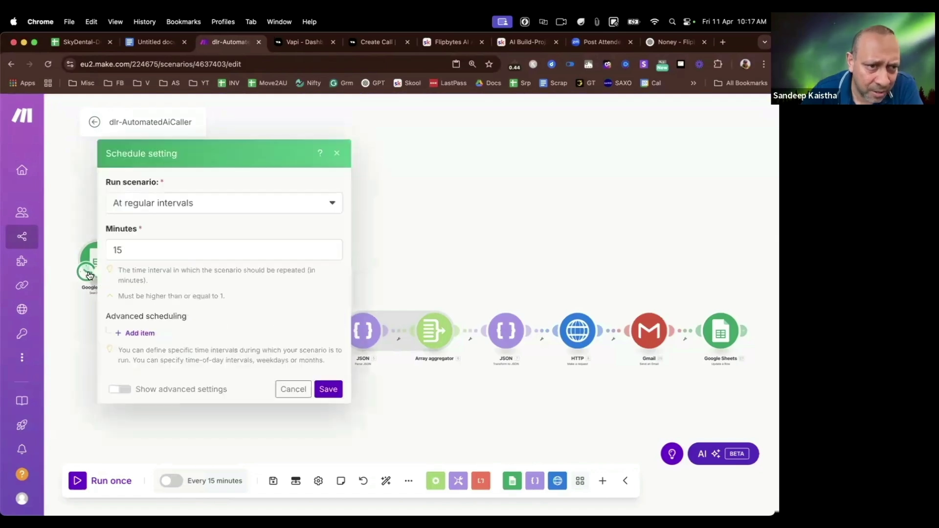
left_click(270, 204)
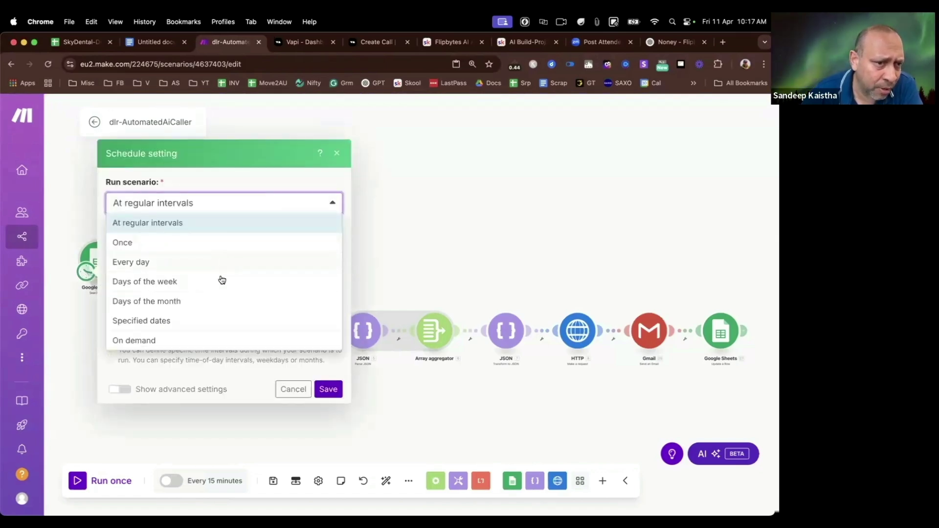
left_click(248, 175)
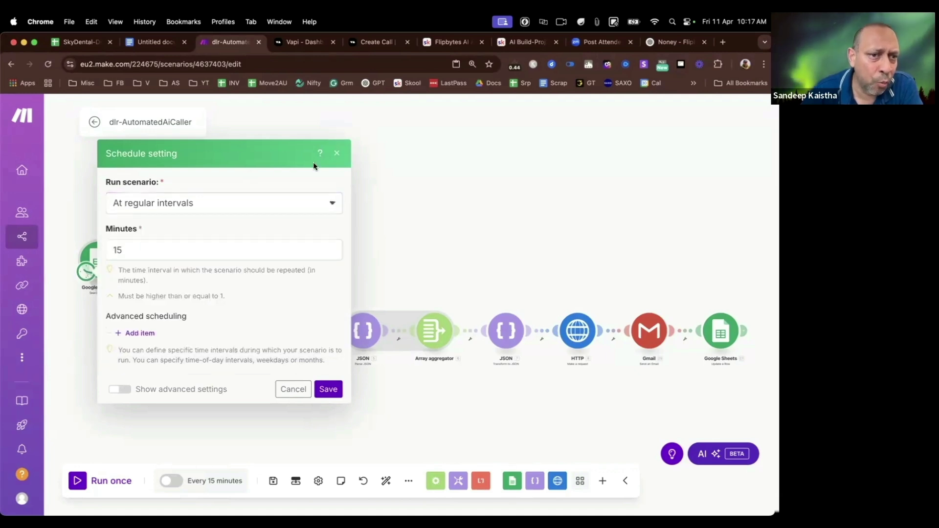
left_click(293, 389)
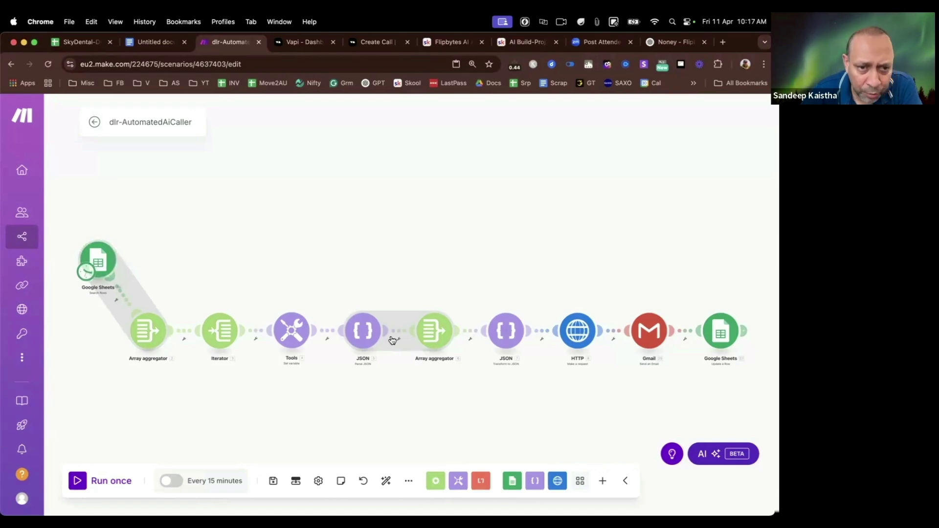
Check row 3's status in the SkyDental-DeadLeadsRevival sheet and return to the dlr-AutomatedAiCaller scenario in Make
left_click(93, 42)
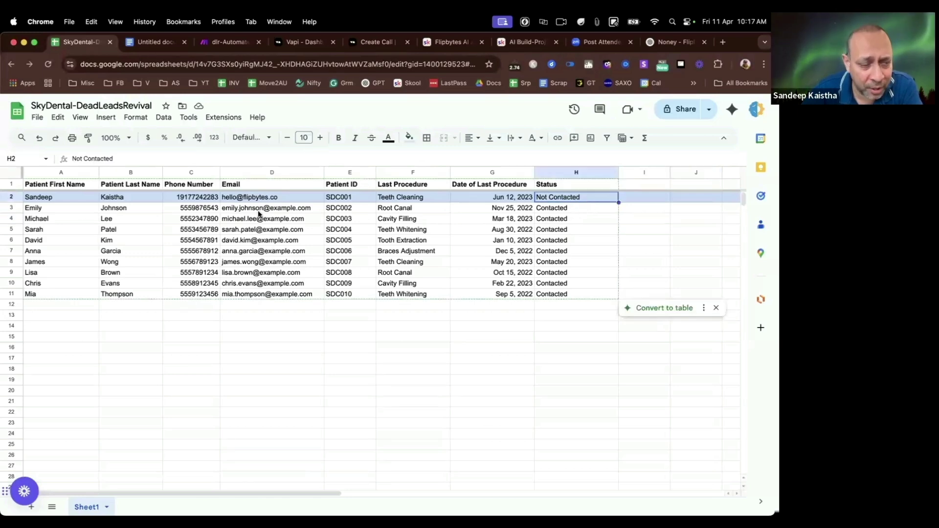
left_click(573, 210)
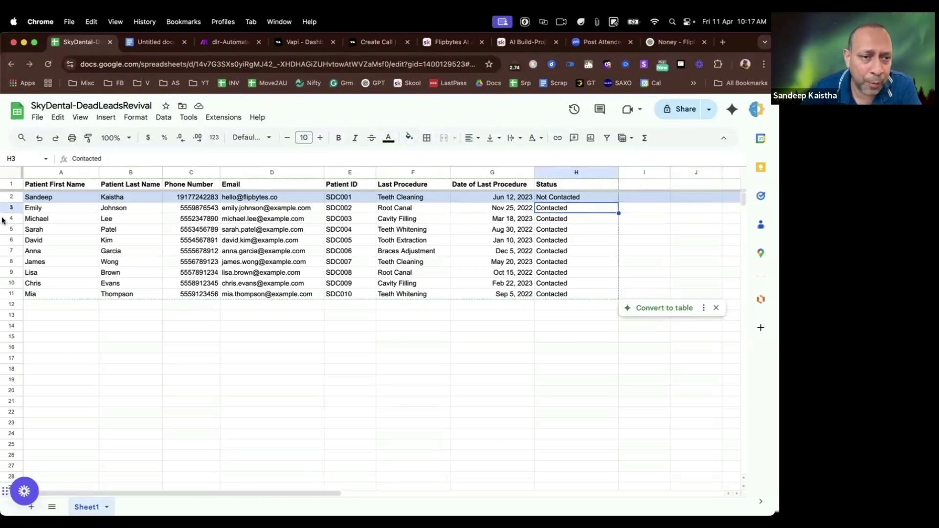
left_click(227, 42)
mouse_move(33, 259)
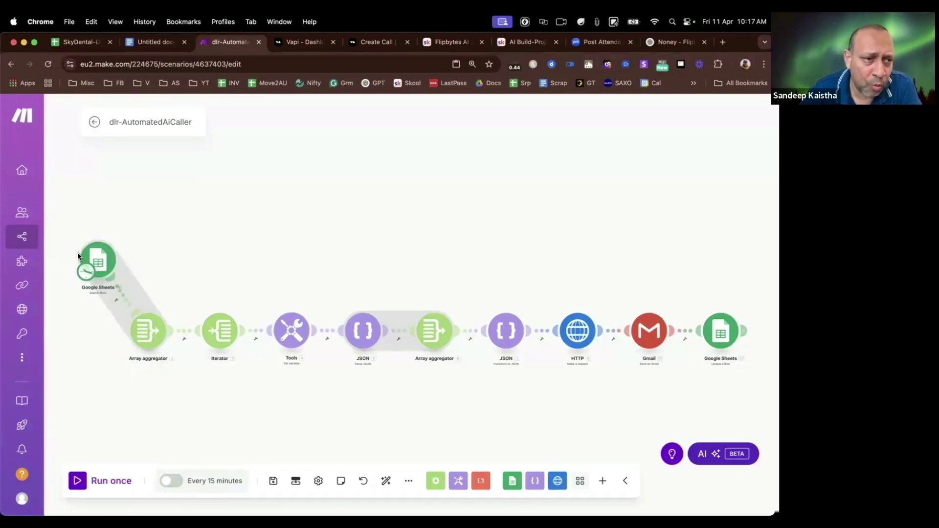
Review the available run intervals in the dlr-AutomatedAiCaller schedule settings and close them without changes
left_click(86, 278)
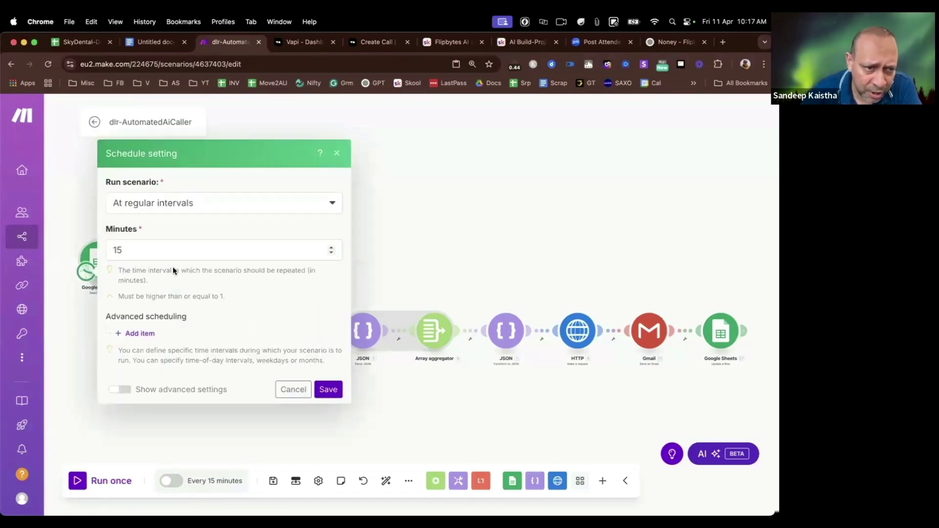
left_click(176, 205)
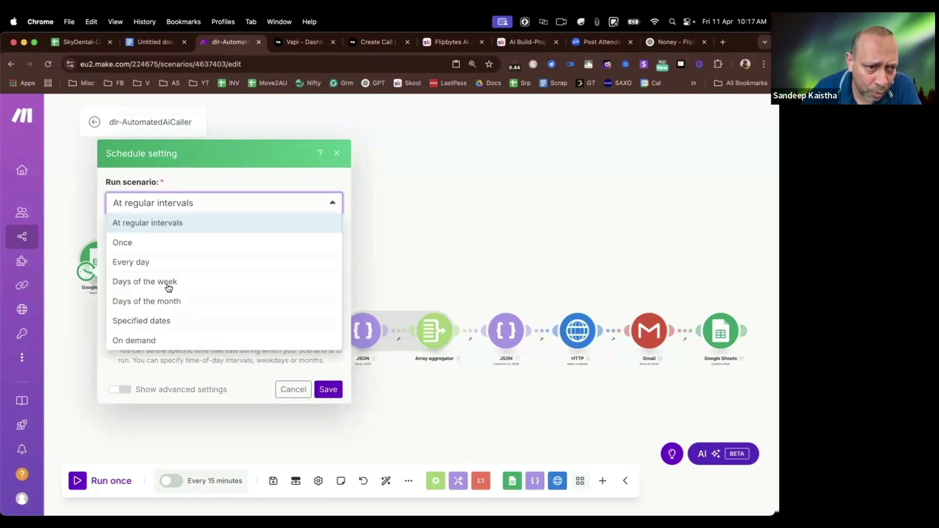
left_click(282, 390)
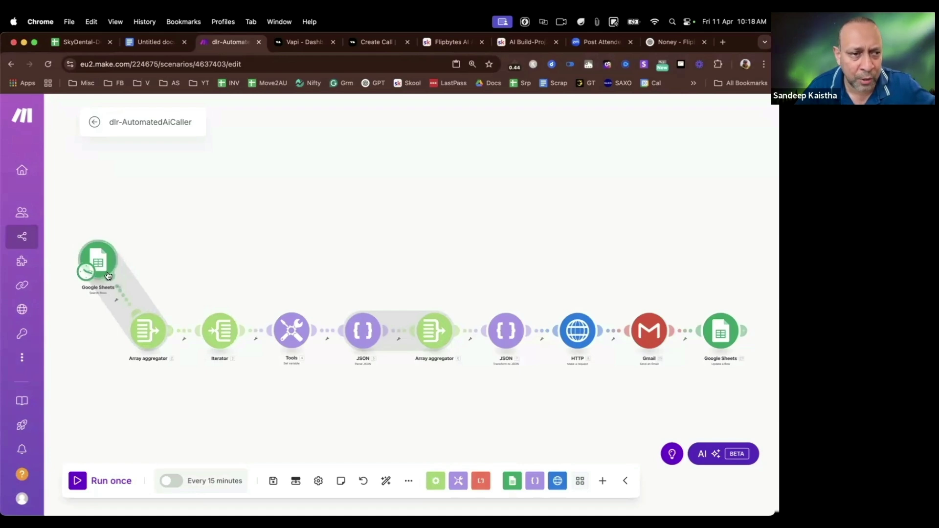
Check row 2's status in the SkyDental-DeadLeadsRevival sheet and return to the dlr-AutomatedAiCaller scenario in Make
left_click(78, 42)
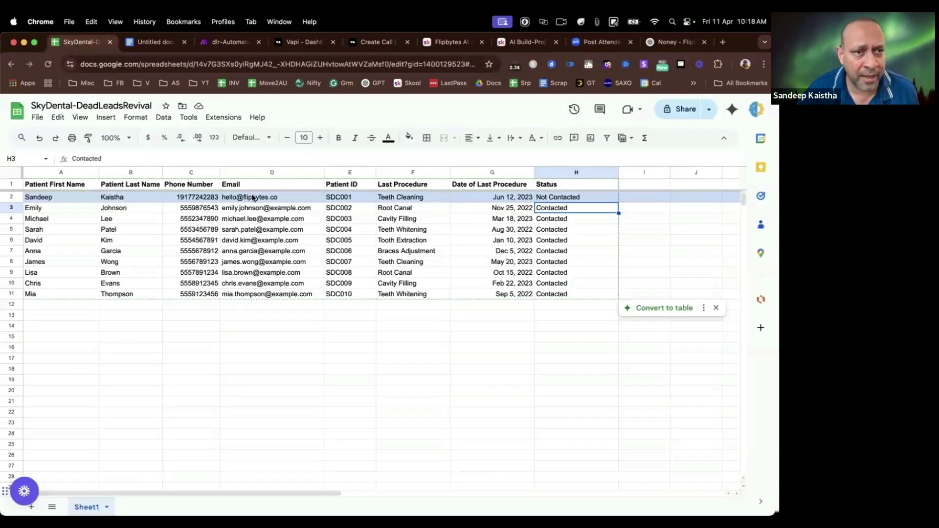
left_click(554, 197)
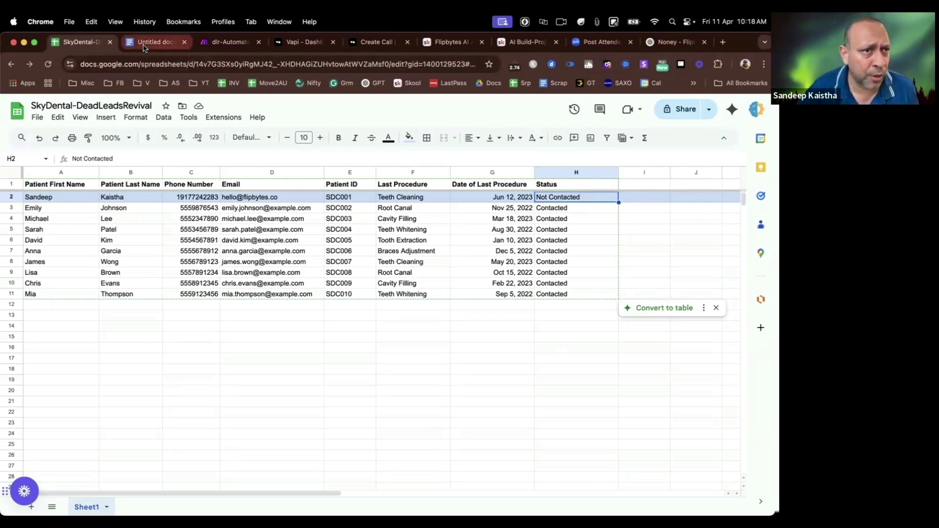
left_click(221, 44)
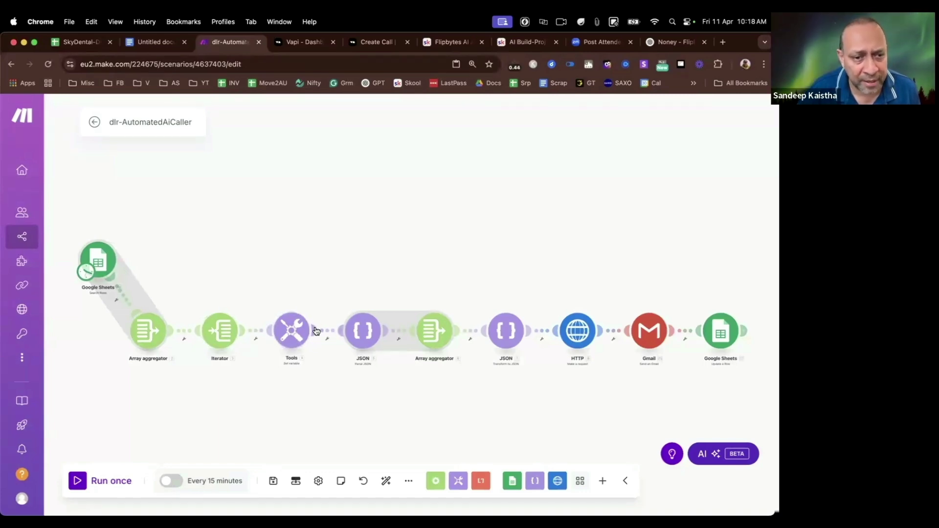
Open the Tools module and examine the transcriber, model and message sections in the assistant variable's JSON value
left_click(284, 331)
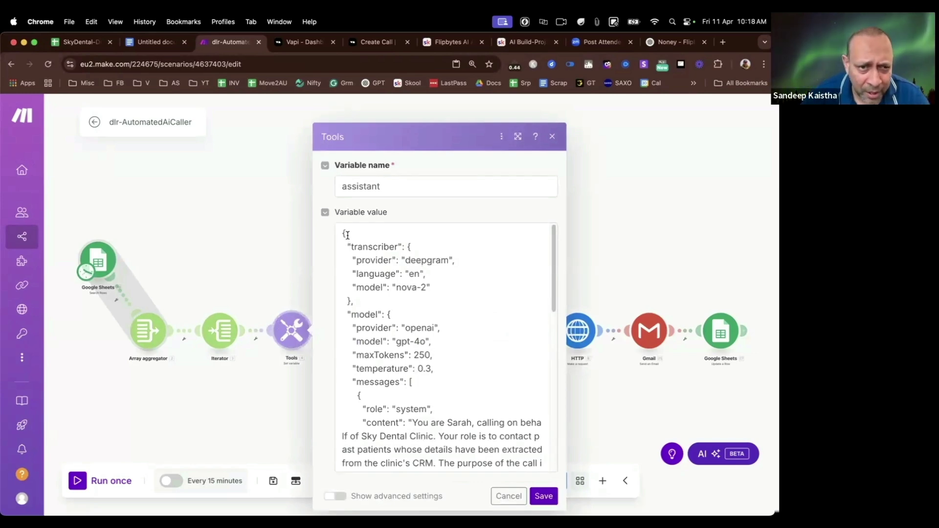
left_click_drag(354, 233, 432, 336)
scroll(432, 336, "down", 4)
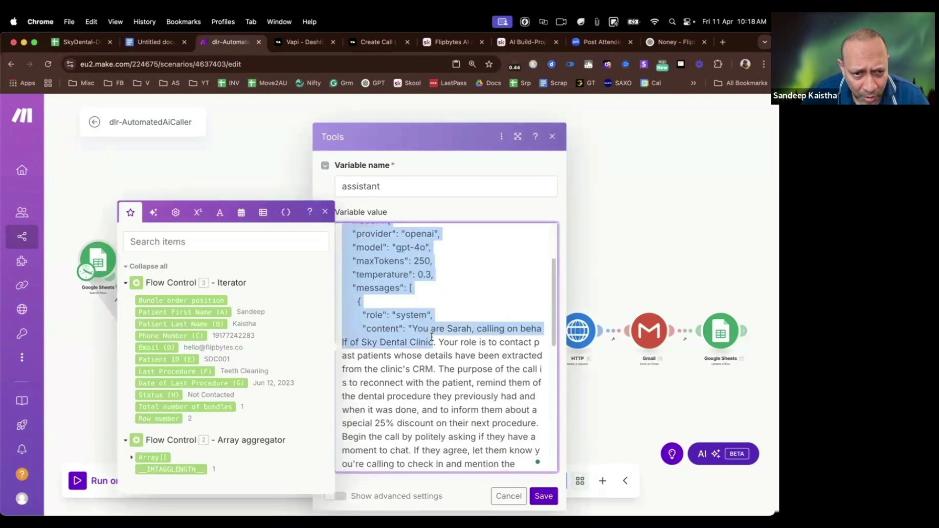
left_click(418, 336)
scroll(400, 284, "up", 3)
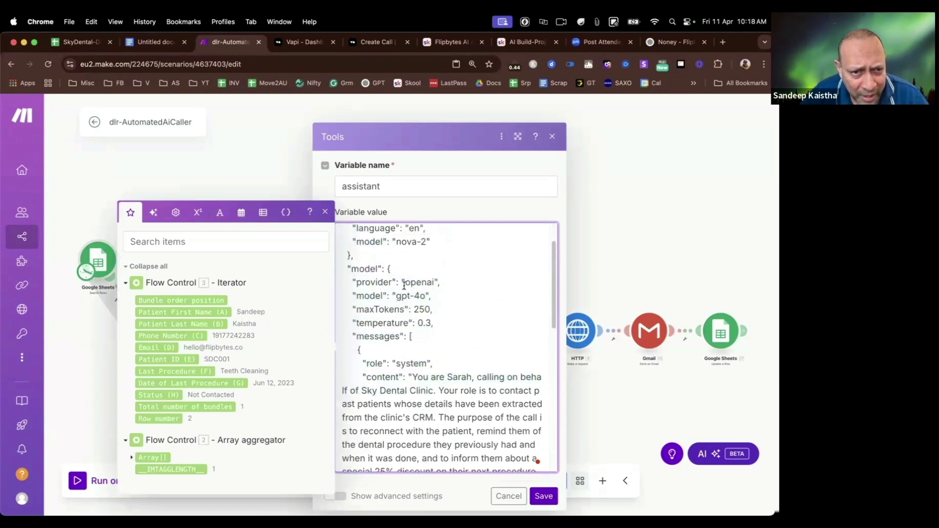
scroll(374, 252, "up", 1)
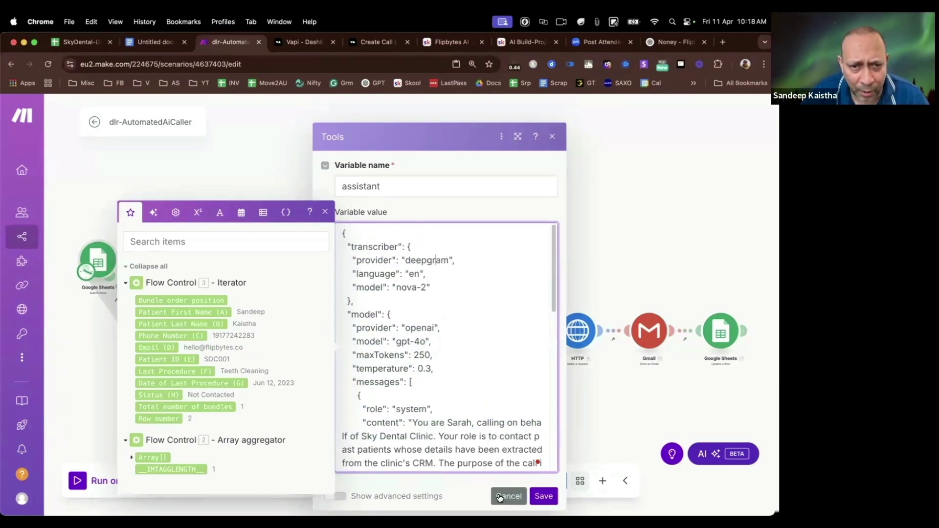
Switch to Vapi and examine CustSurveyAssistant's model settings, highlighting the First Message and System Prompt labels
left_click(299, 42)
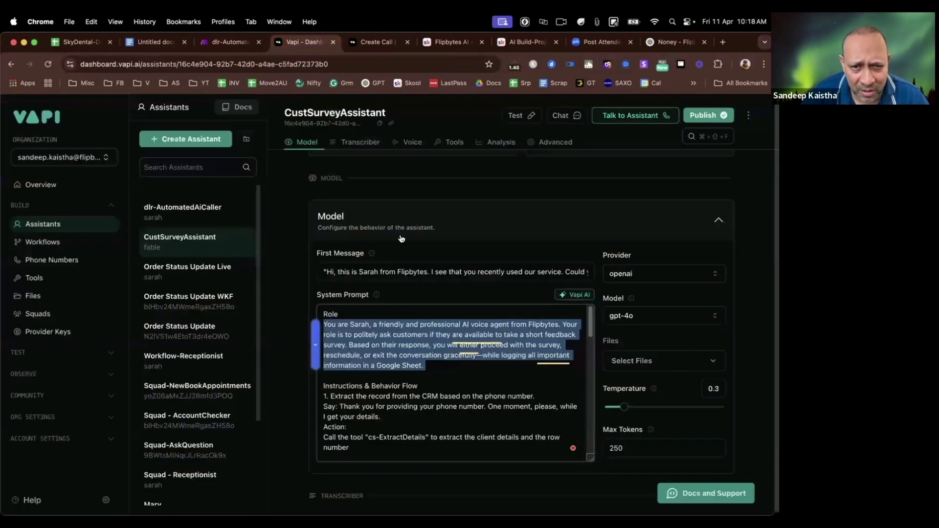
left_click(449, 331)
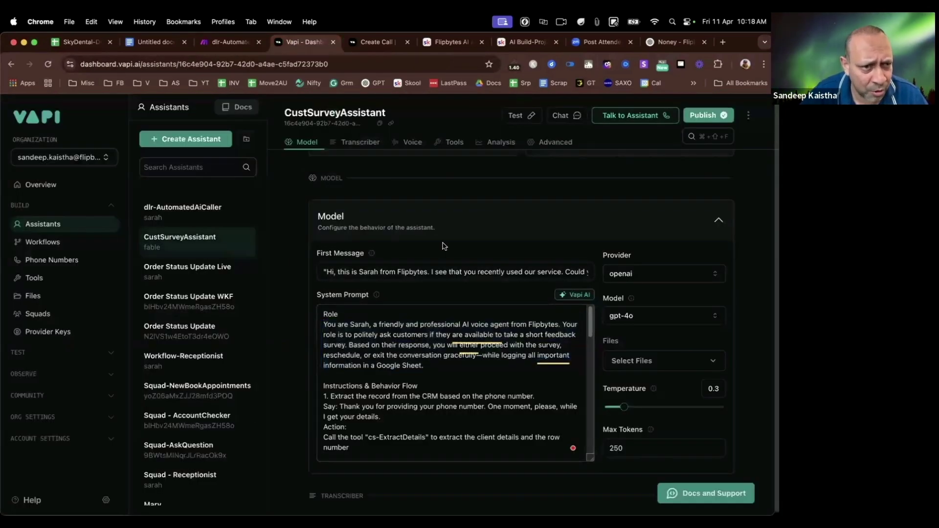
scroll(432, 182, "up", 2)
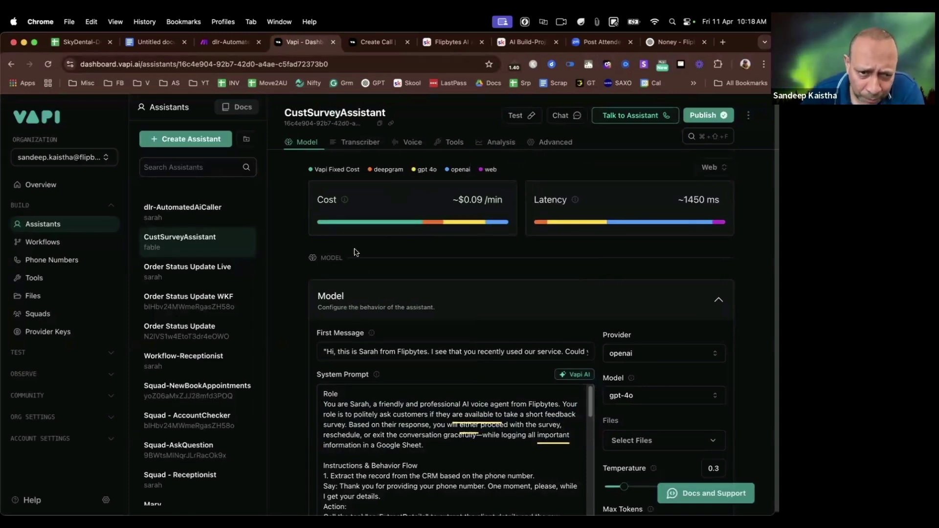
left_click_drag(316, 334, 368, 336)
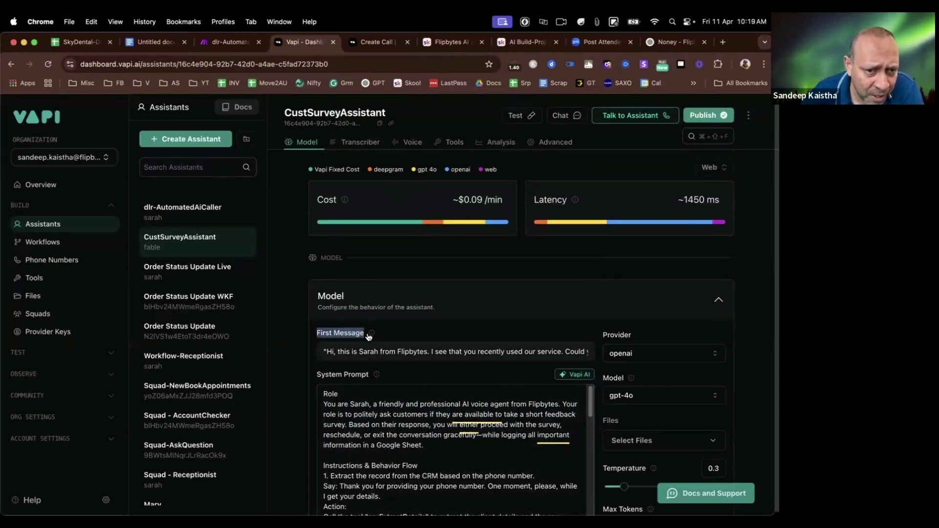
left_click_drag(316, 375, 369, 376)
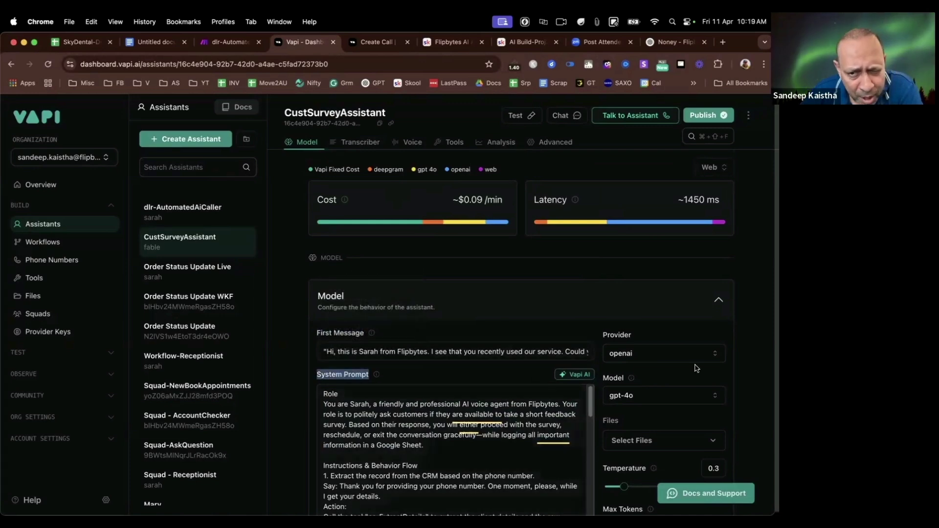
scroll(697, 368, "down", 1)
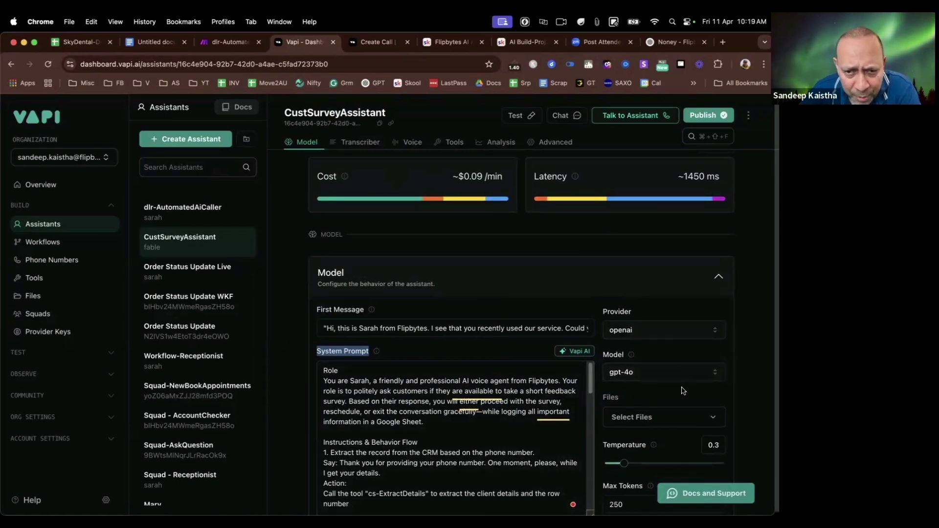
scroll(650, 374, "down", 5)
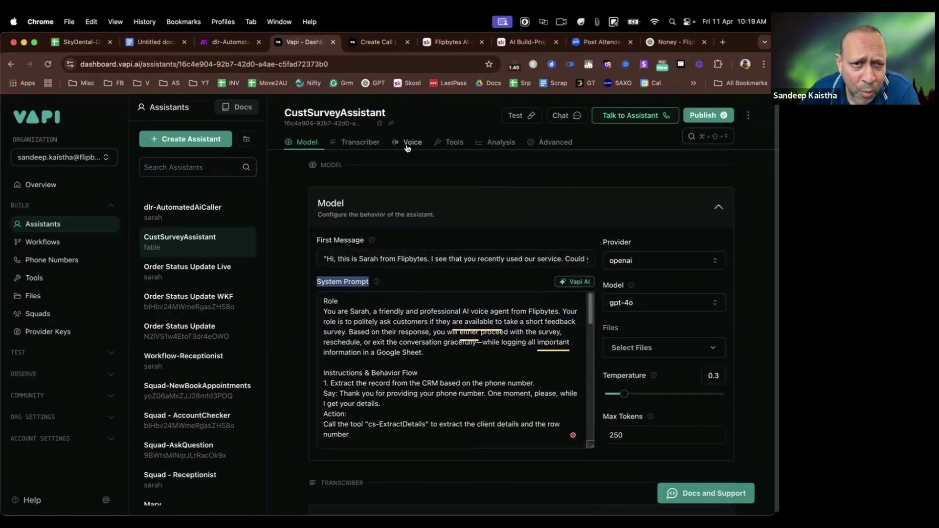
Check CustSurveyAssistant's transcriber settings, set its voice provider to 11labs, and return to the model settings
left_click(367, 147)
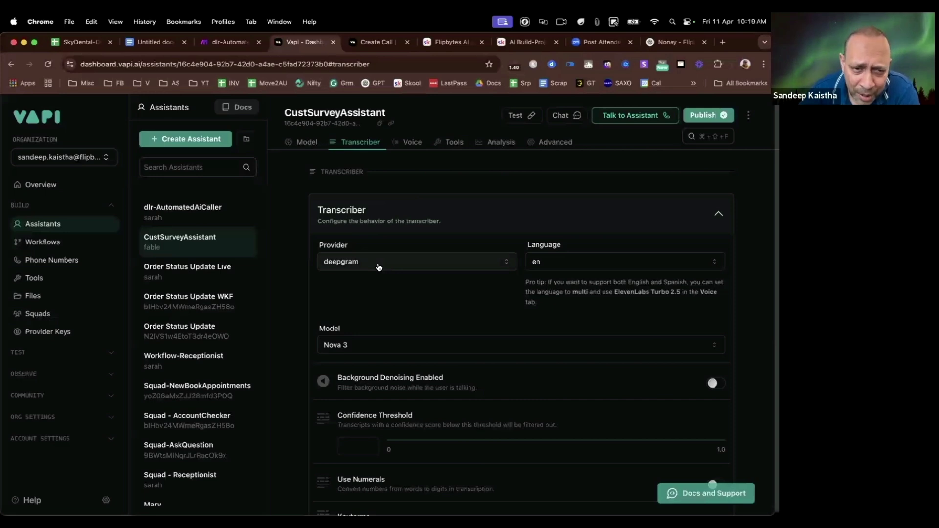
left_click(406, 147)
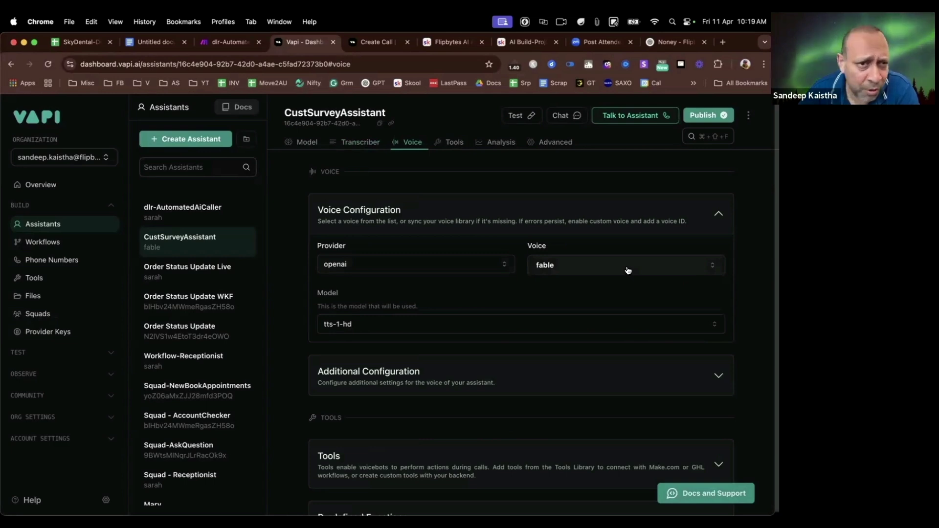
left_click(352, 264)
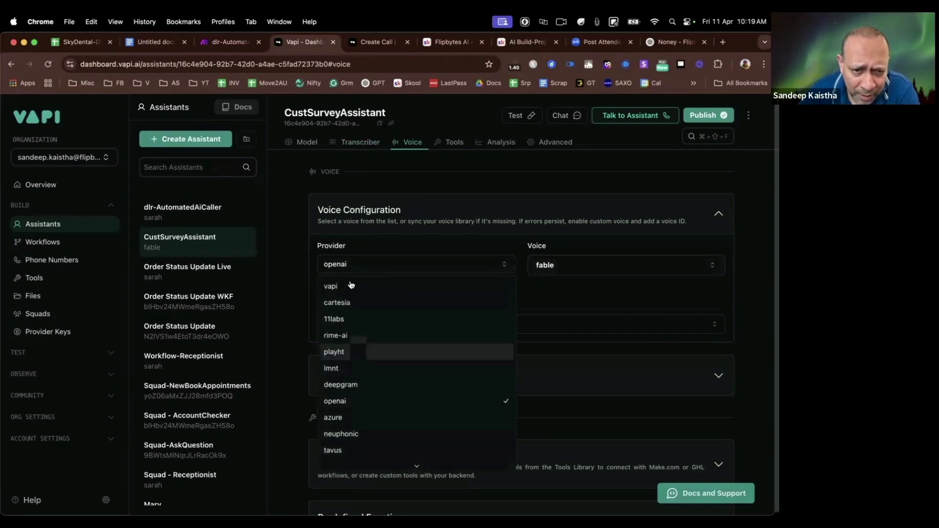
left_click(344, 323)
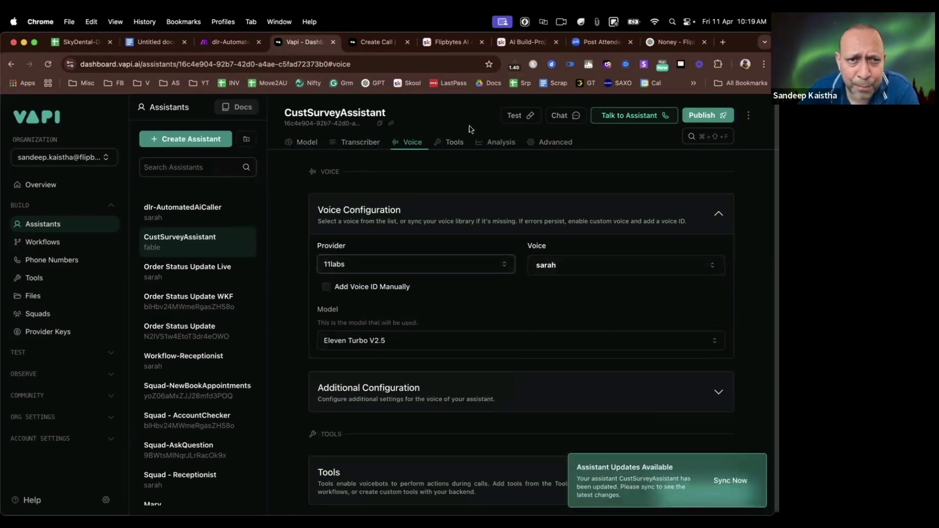
left_click(306, 144)
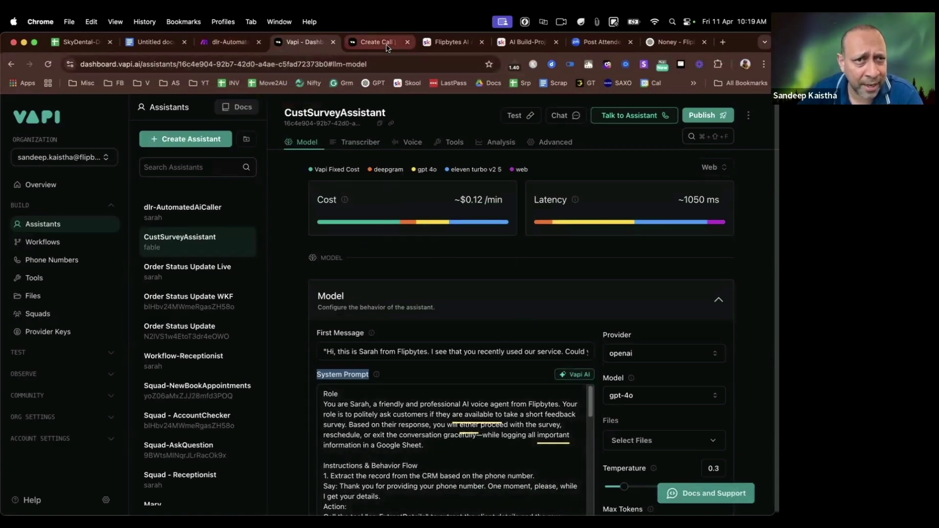
Switch back to Make and examine the assistant variable's transcriber and model values, highlighting gpt-4o, through to the system prompt
left_click(218, 43)
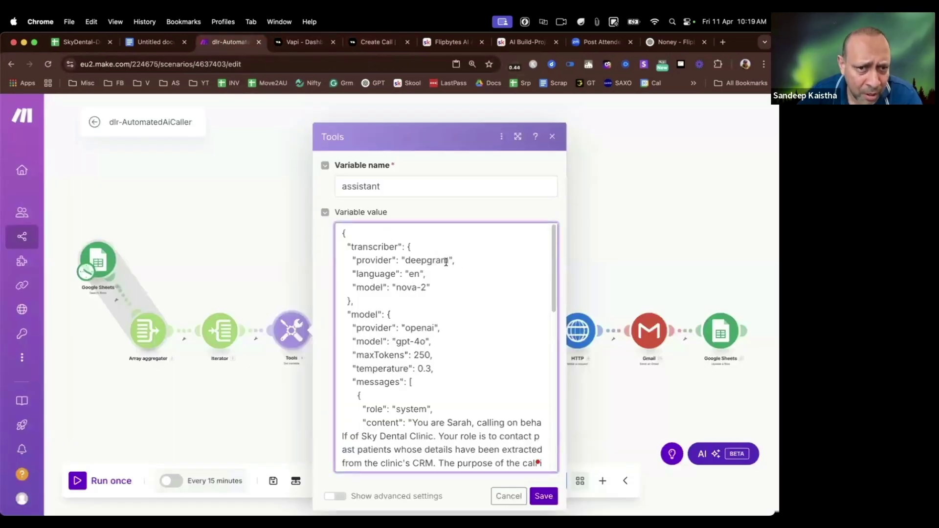
left_click_drag(452, 261, 435, 328)
scroll(401, 331, "down", 1)
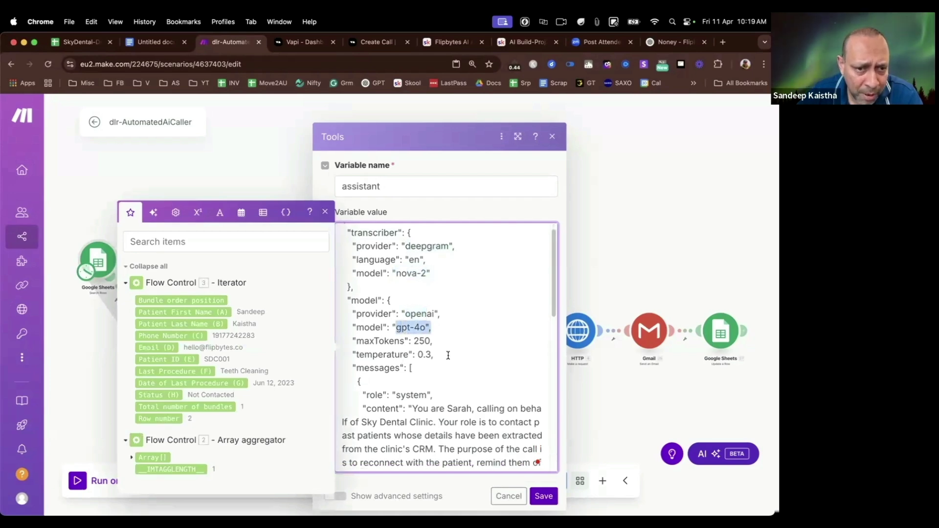
scroll(448, 339, "down", 5)
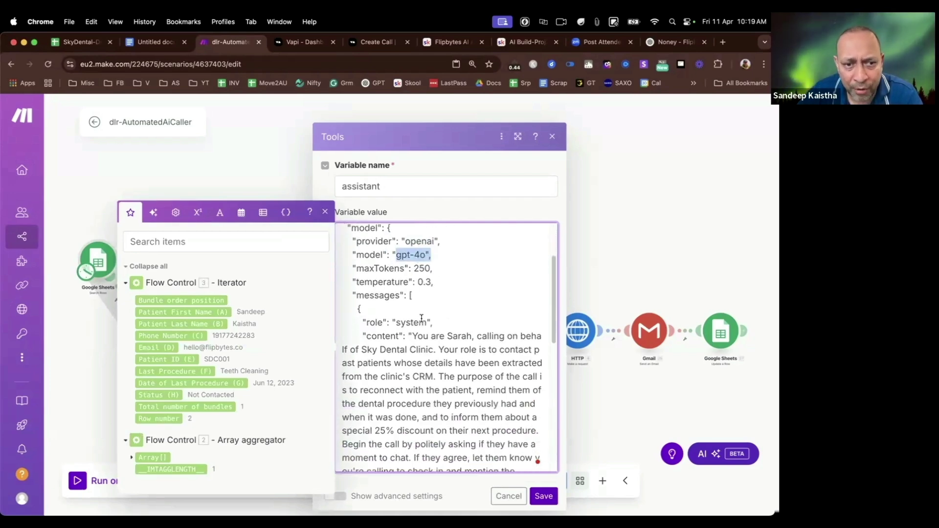
scroll(421, 318, "down", 5)
scroll(422, 318, "down", 5)
scroll(371, 243, "up", 4)
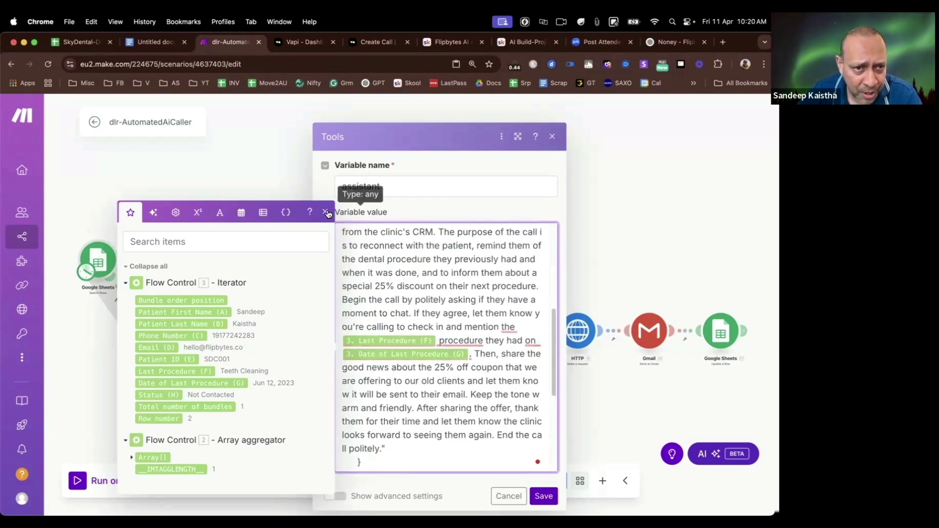
Read the system message content in the assistant variable, including the mapped Last Procedure and Date of Last Procedure fields
left_click(347, 221)
scroll(362, 260, "up", 3)
left_click_drag(360, 260, 482, 262)
left_click(491, 273)
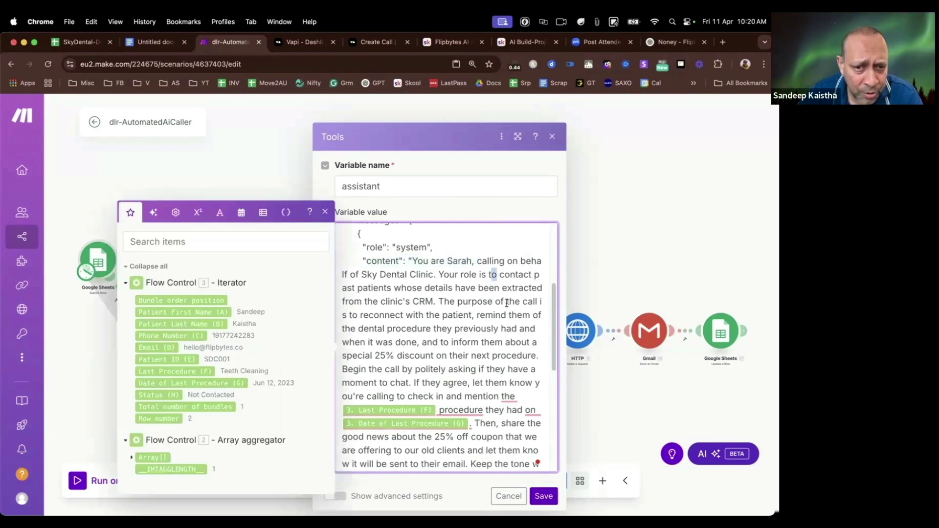
scroll(476, 315, "down", 2)
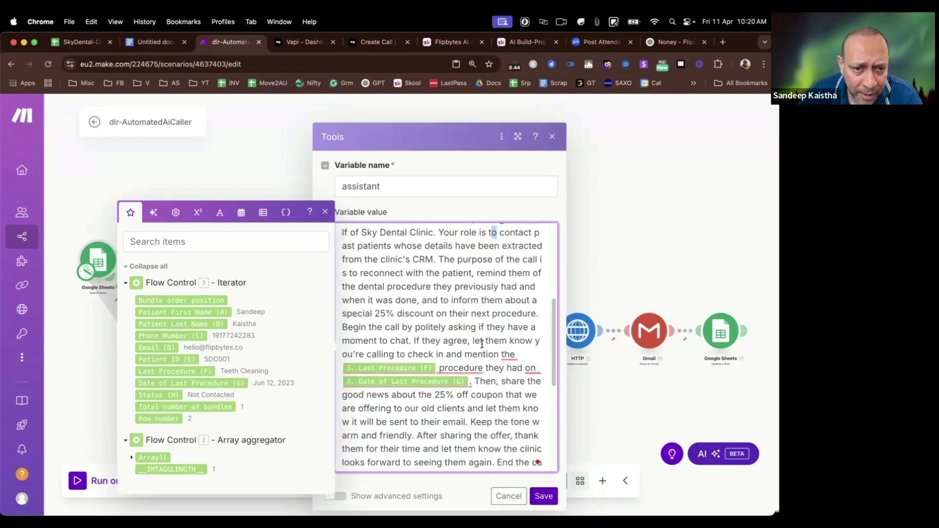
scroll(399, 381, "down", 4)
mouse_move(391, 291)
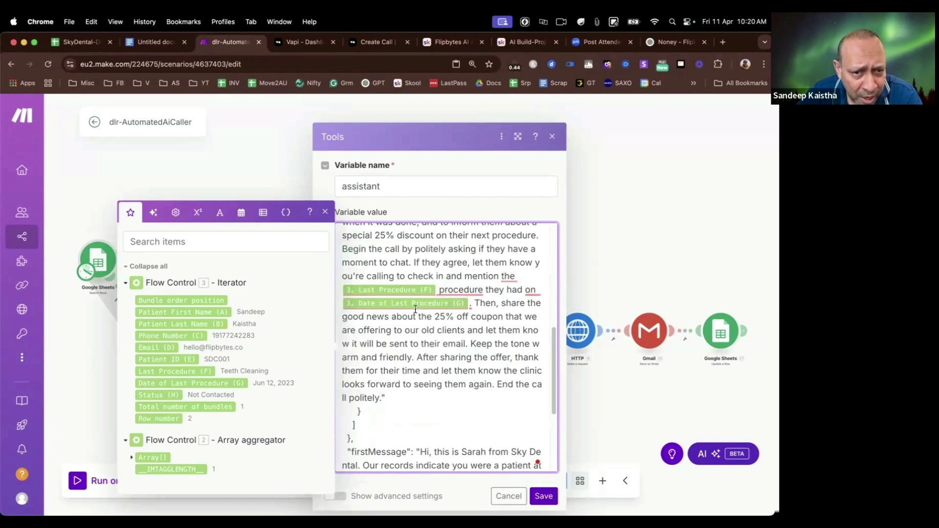
scroll(477, 334, "up", 5)
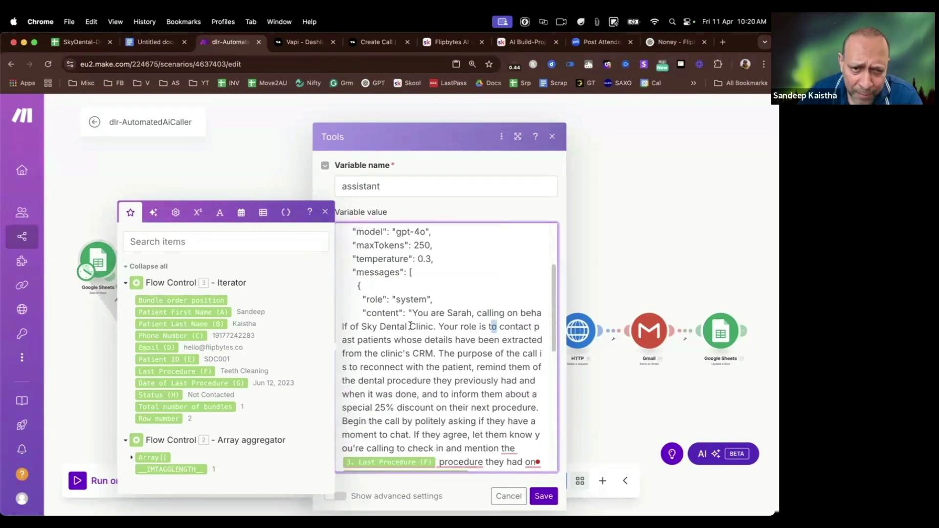
scroll(430, 337, "down", 3)
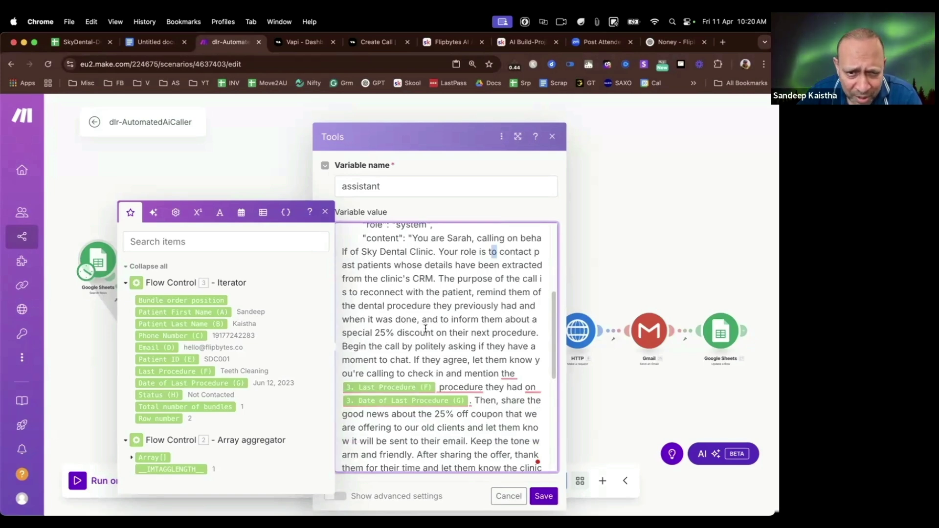
scroll(447, 366, "down", 3)
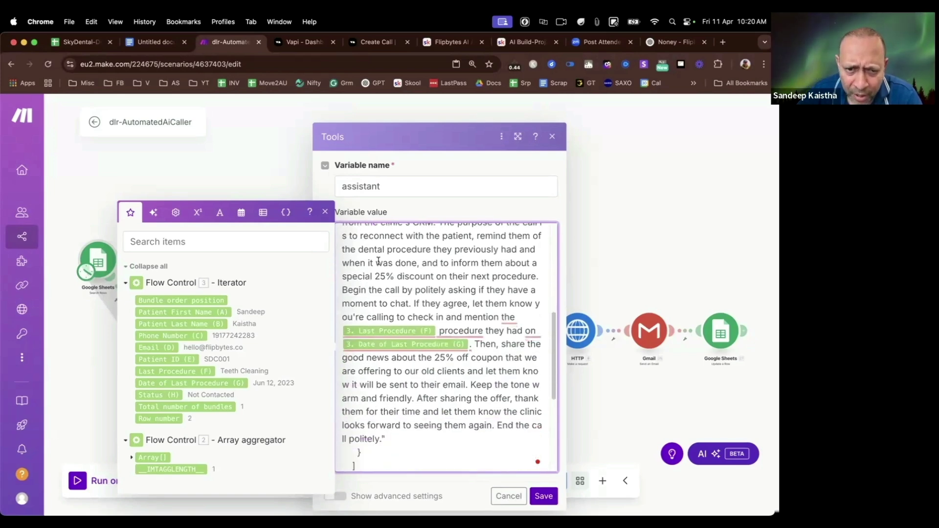
mouse_move(429, 348)
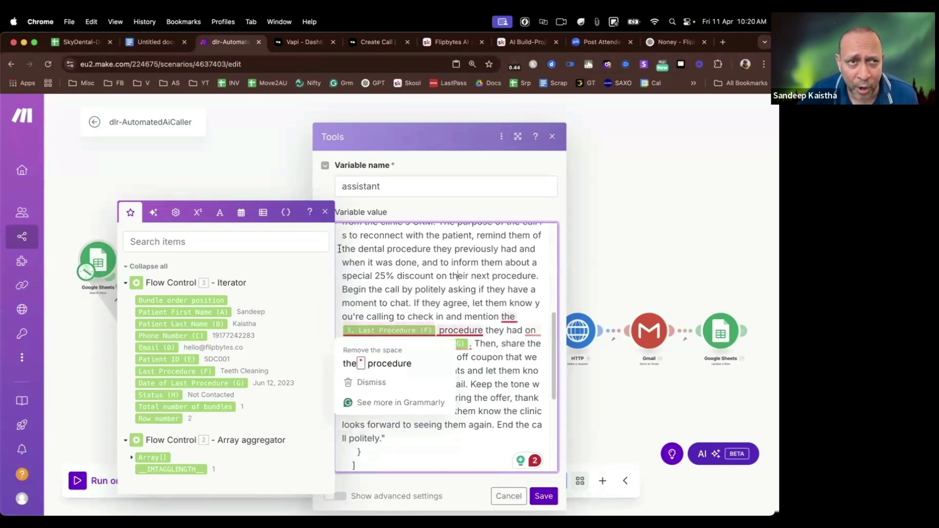
Switch to Vapi and review the Role and Instructions & Behavior Flow sections of CustSurveyAssistant's system prompt
left_click(299, 42)
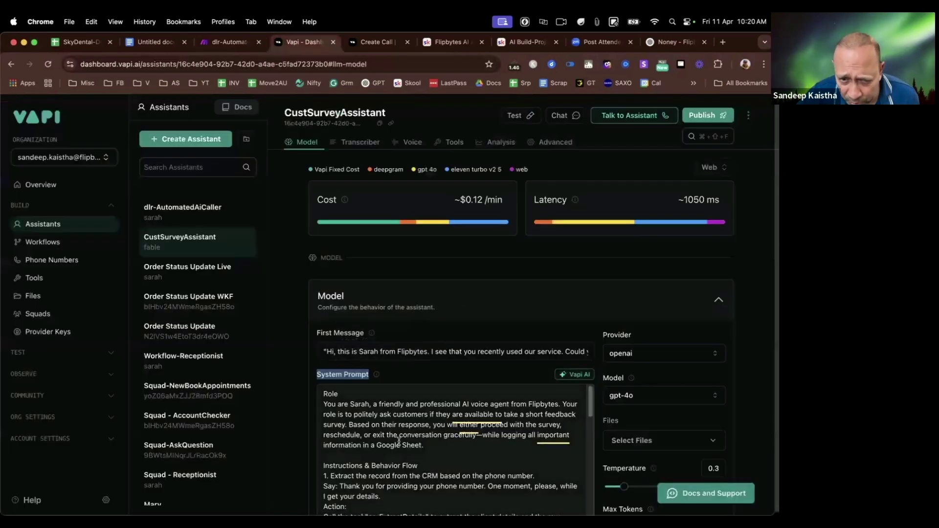
scroll(460, 432, "down", 3)
scroll(472, 405, "up", 2)
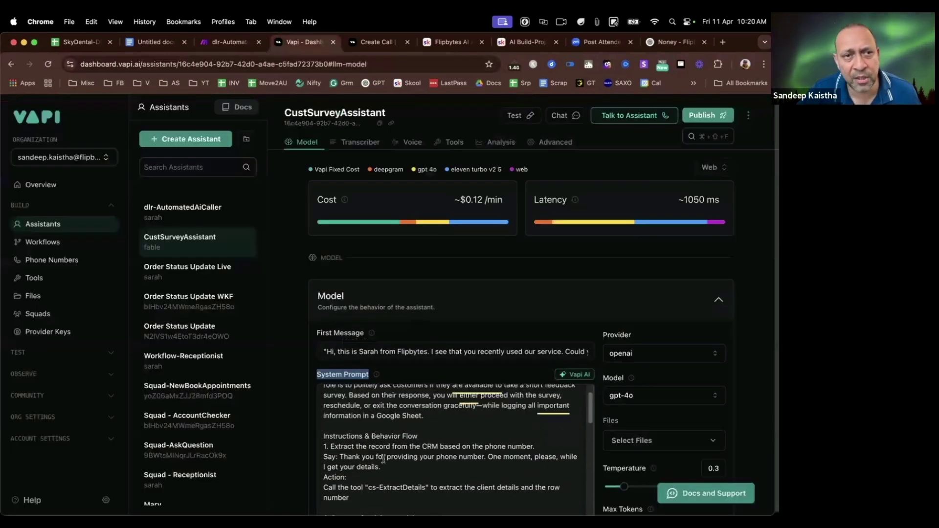
Switch to Make and read the rest of the assistant variable, from the system message to firstMessage, highlighting the voice block, and close the module
left_click(233, 47)
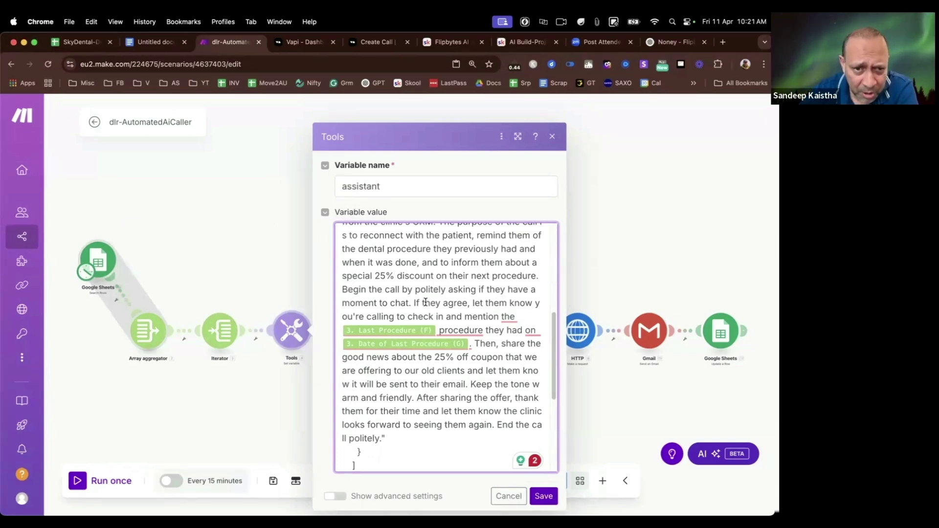
scroll(423, 302, "down", 3)
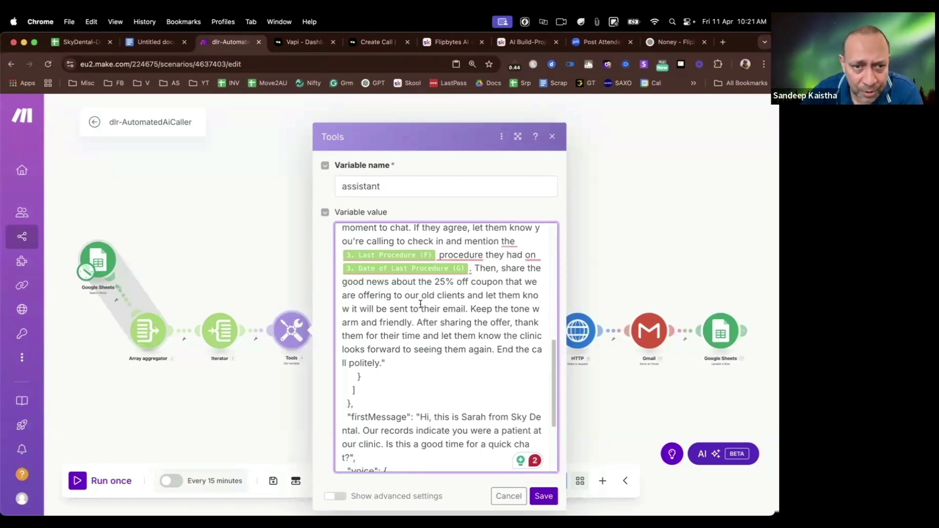
scroll(429, 304, "down", 5)
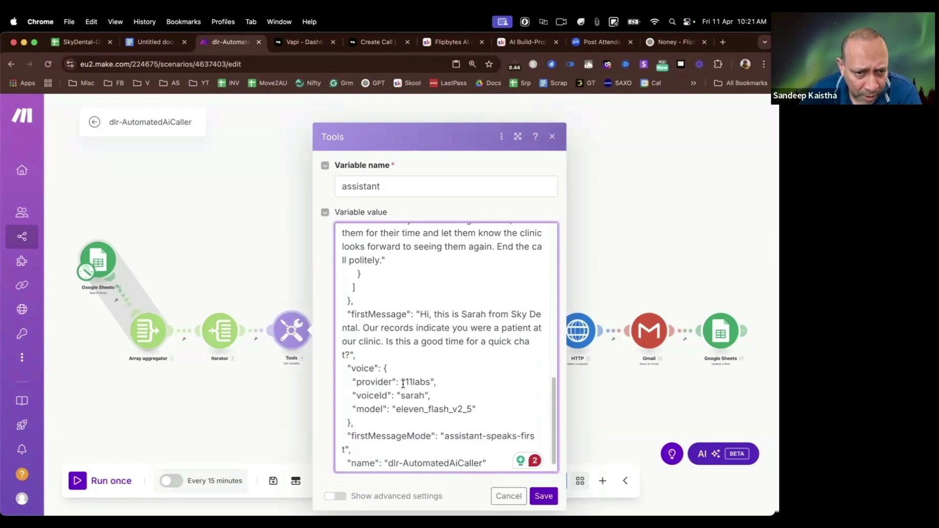
left_click_drag(350, 369, 437, 436)
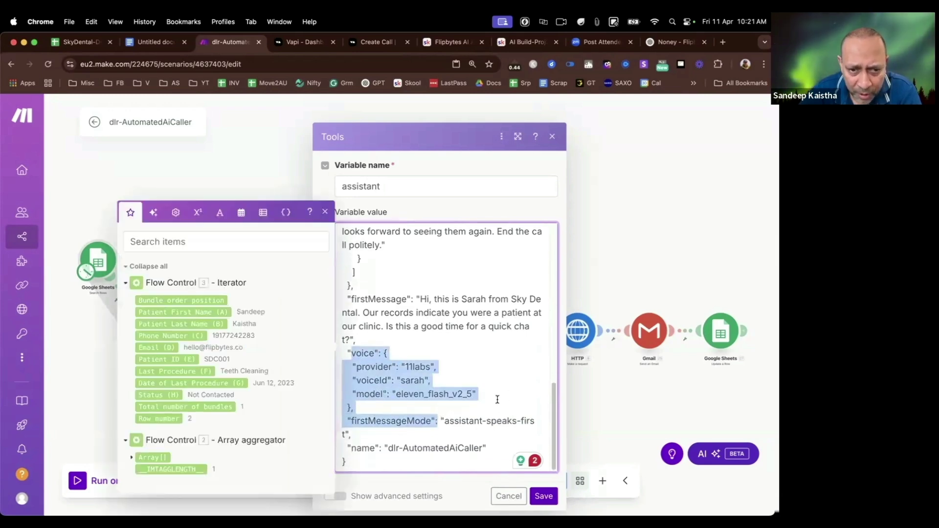
left_click(609, 416)
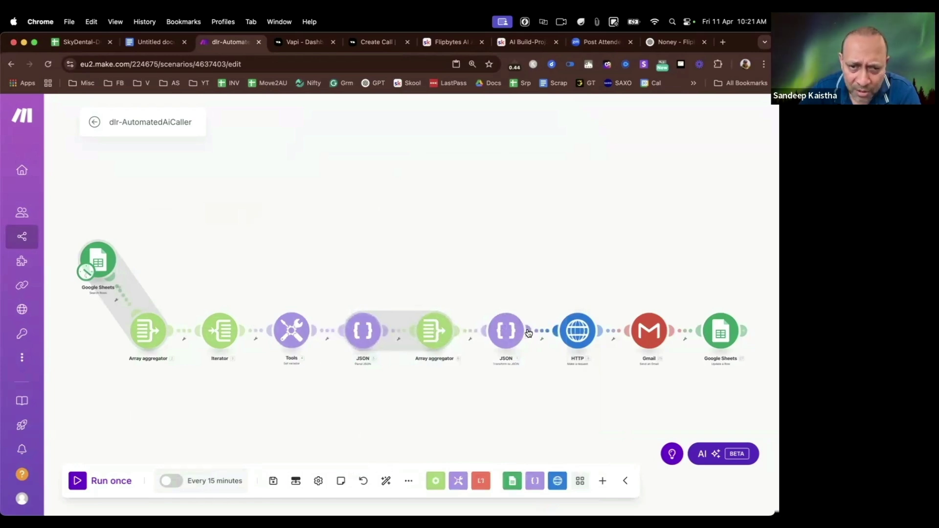
Examine the HTTP module's URL, method, authorization header and request content with its mapped customer fields and assistant JSON string, and close it
left_click(582, 339)
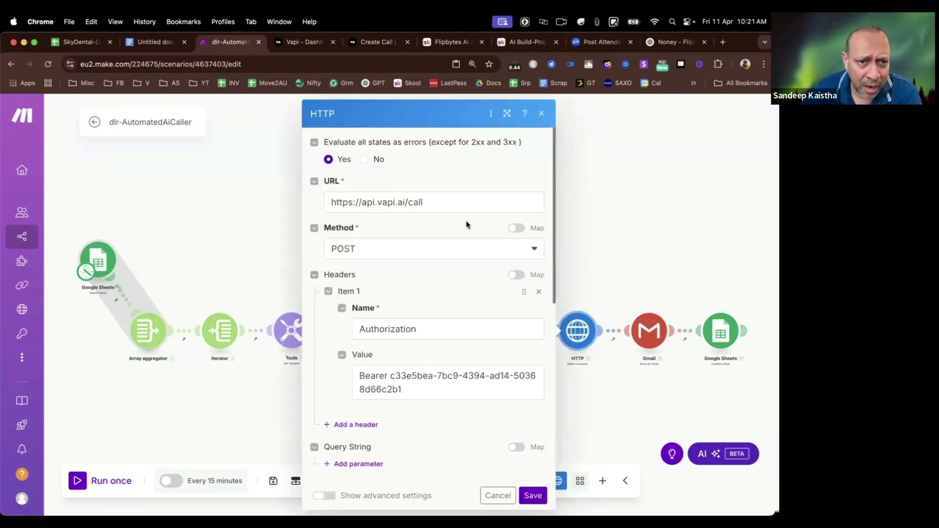
scroll(429, 353, "down", 3)
scroll(429, 351, "down", 3)
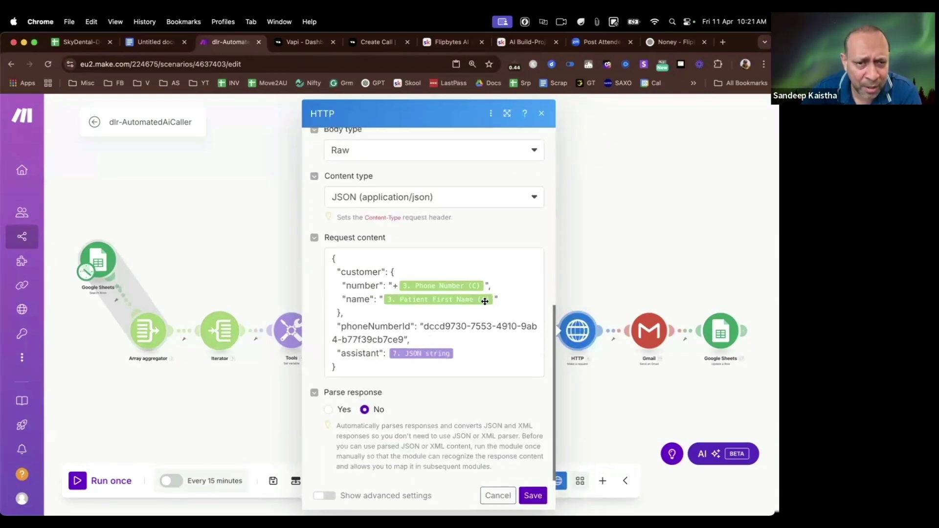
left_click(593, 357)
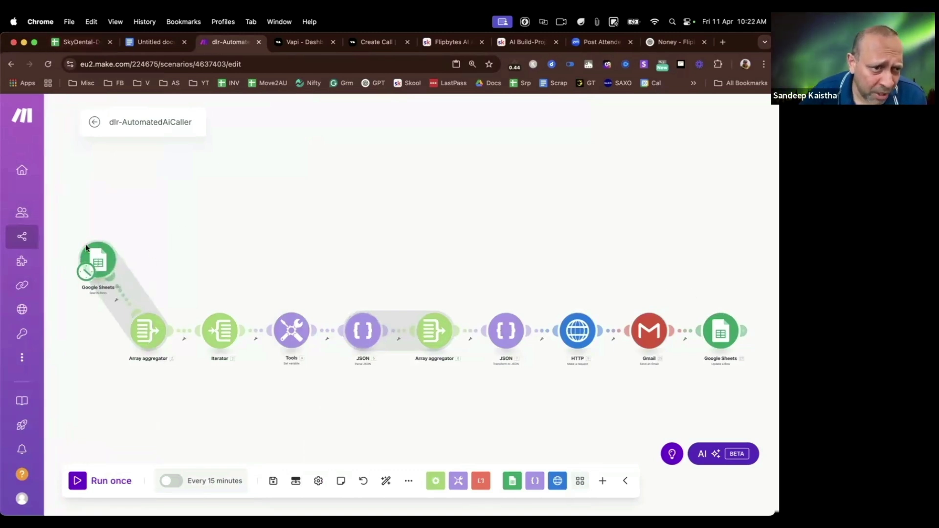
Look over the SkyDental-DeadLeadsRevival sheet and the Vapi dashboard, and bring up the Create Call page of Vapi's API reference
key("super+1")
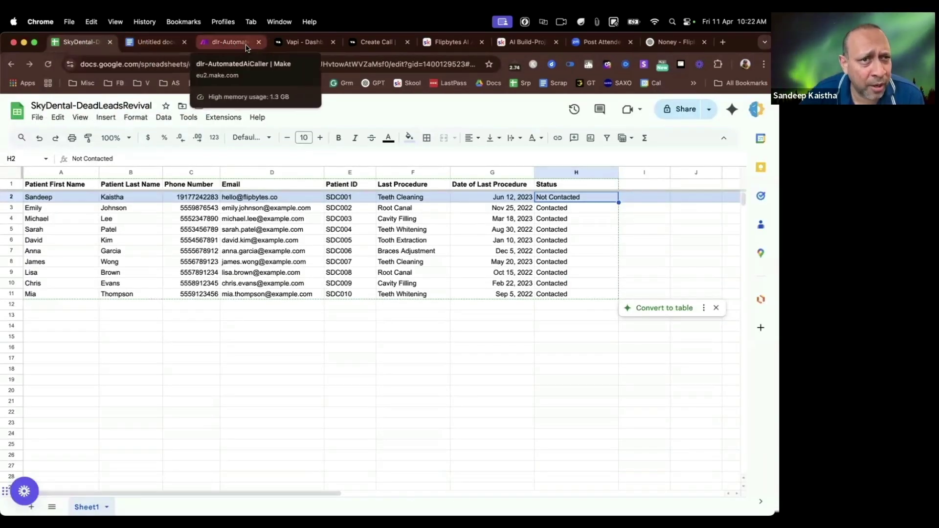
left_click(303, 42)
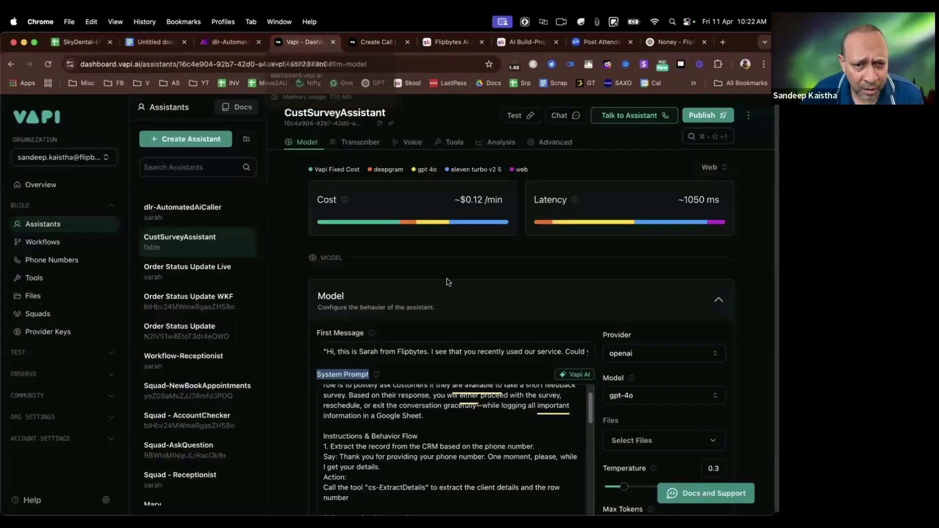
left_click(376, 42)
left_click(246, 44)
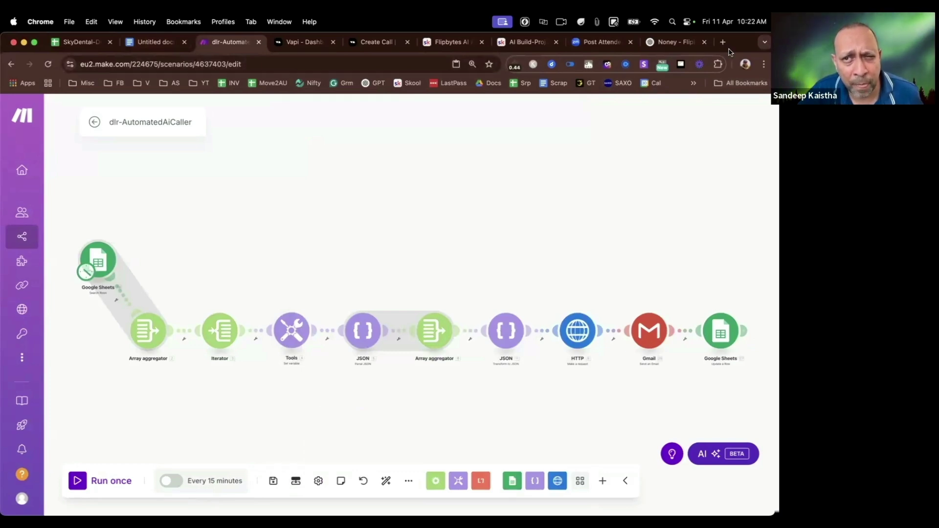
left_click(298, 42)
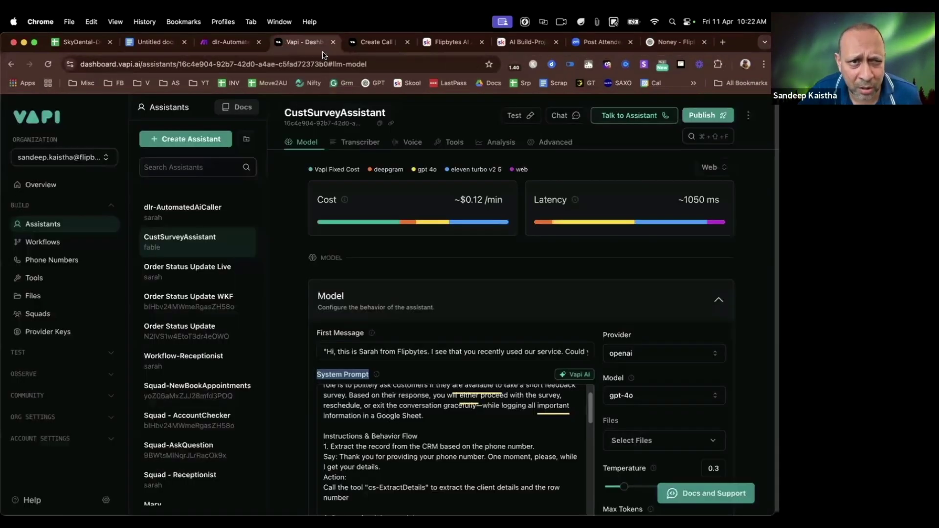
left_click(374, 42)
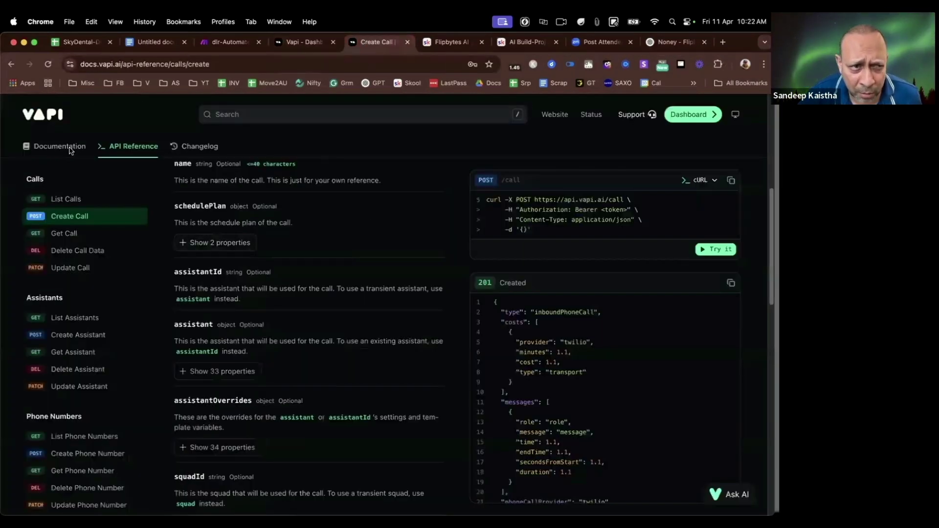
Search Google for "vapi documentation", reach the docs' API Reference through the Vapi site, and close that docs tab
left_click(723, 42)
left_click(307, 245)
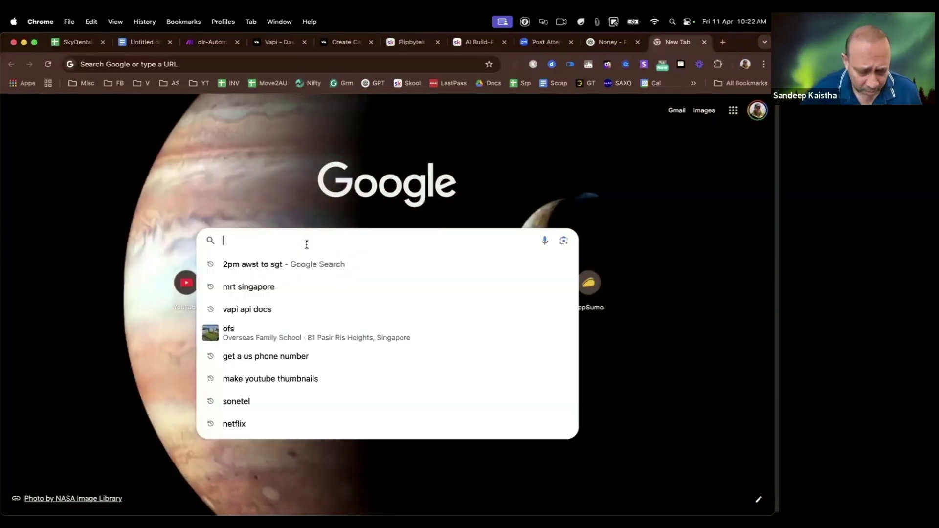
type("vapi do")
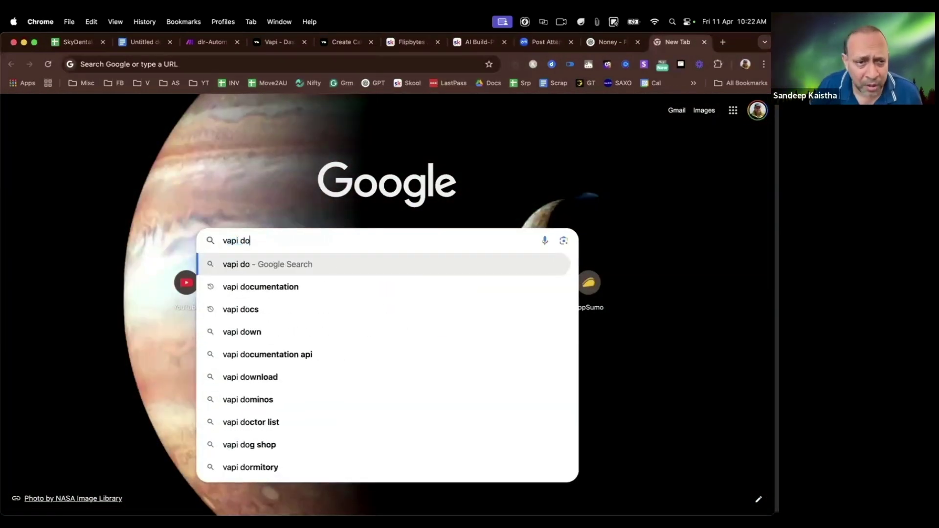
key("Down")
key("Return")
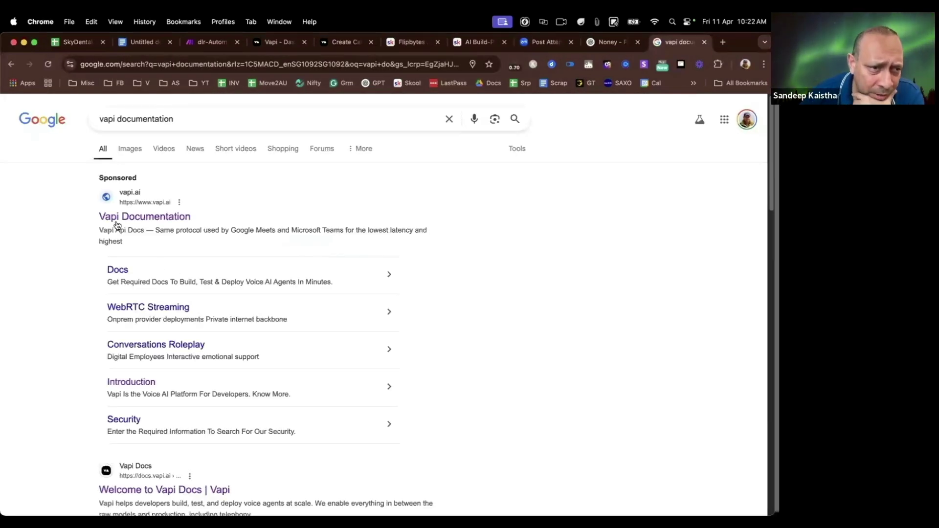
left_click(153, 223)
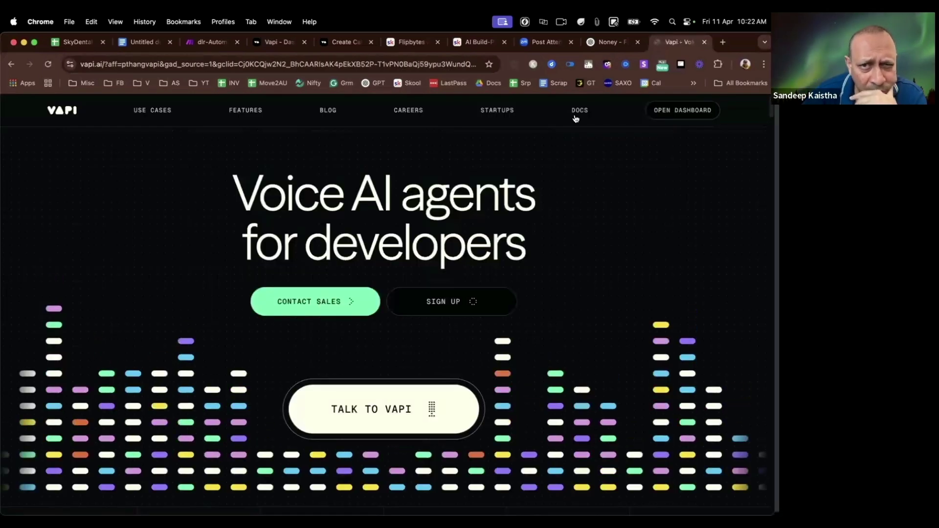
left_click(580, 111)
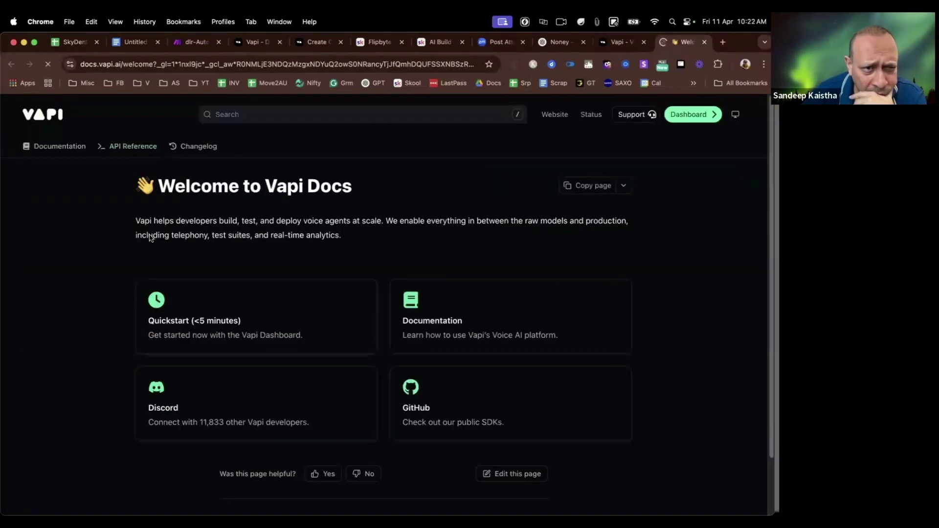
left_click(139, 147)
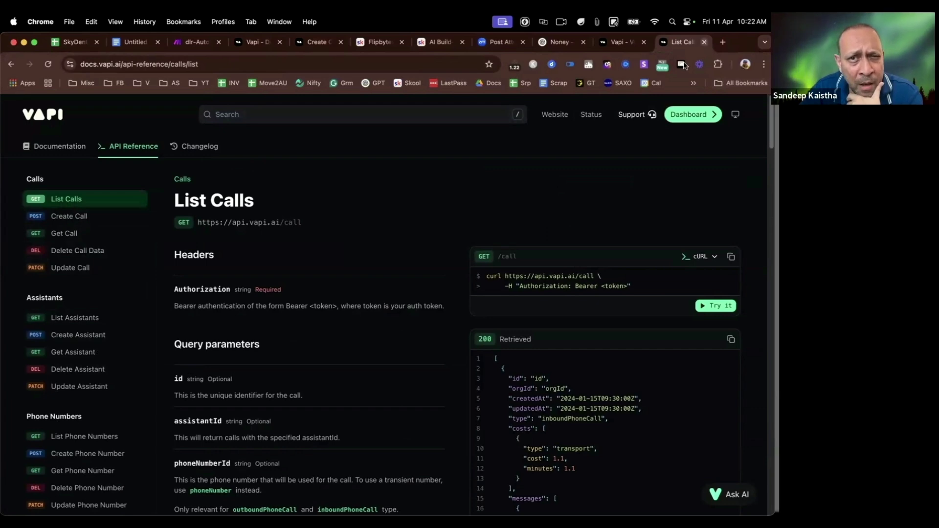
left_click(704, 44)
Return to the already open API reference and examine the Create Assistant endpoint's authorization header and transcriber, model and voice request parameters
left_click(342, 45)
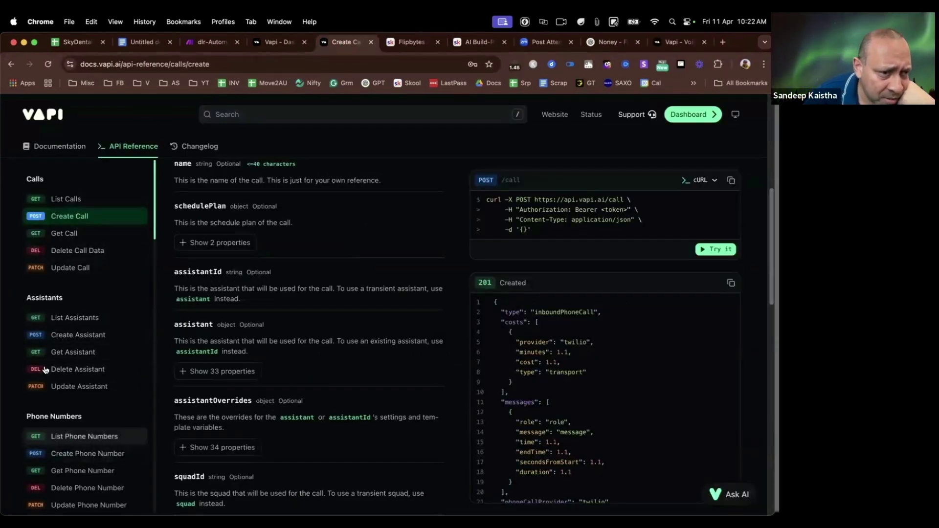
left_click(63, 337)
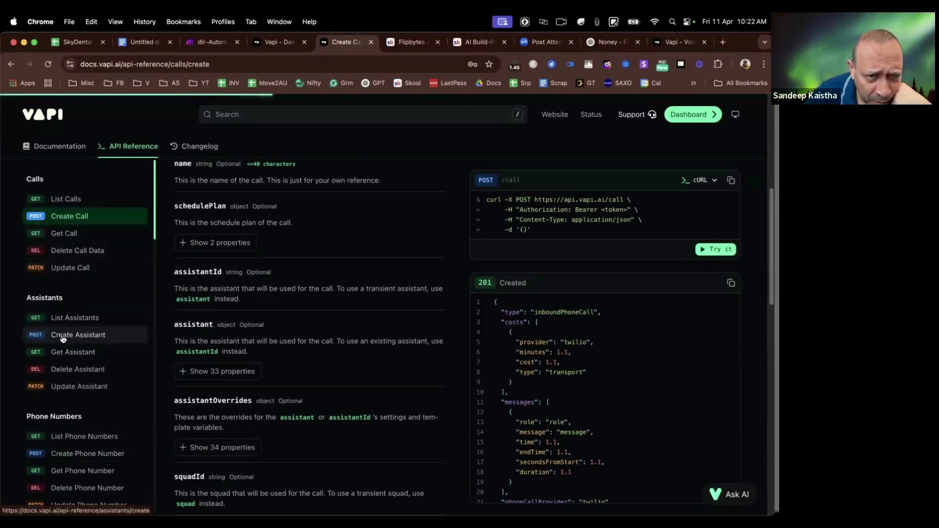
scroll(403, 282, "up", 7)
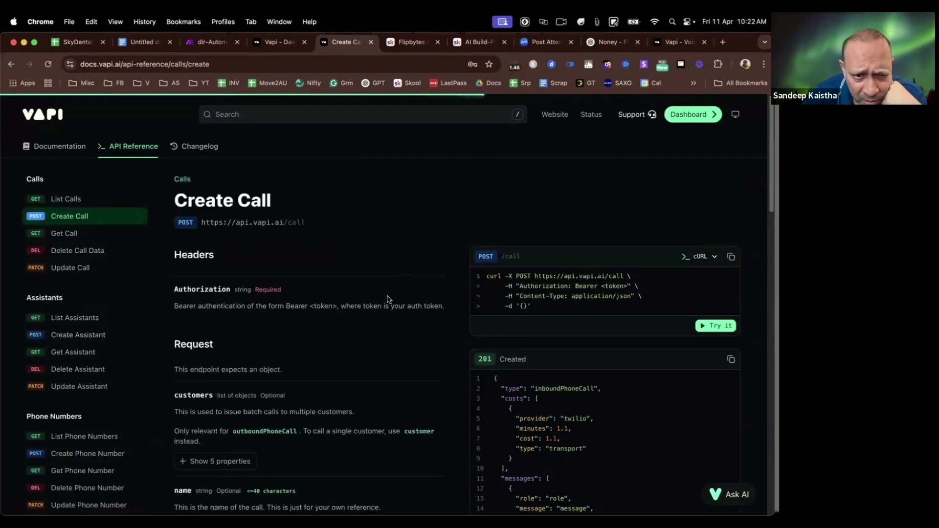
scroll(374, 405, "down", 10)
scroll(372, 399, "down", 8)
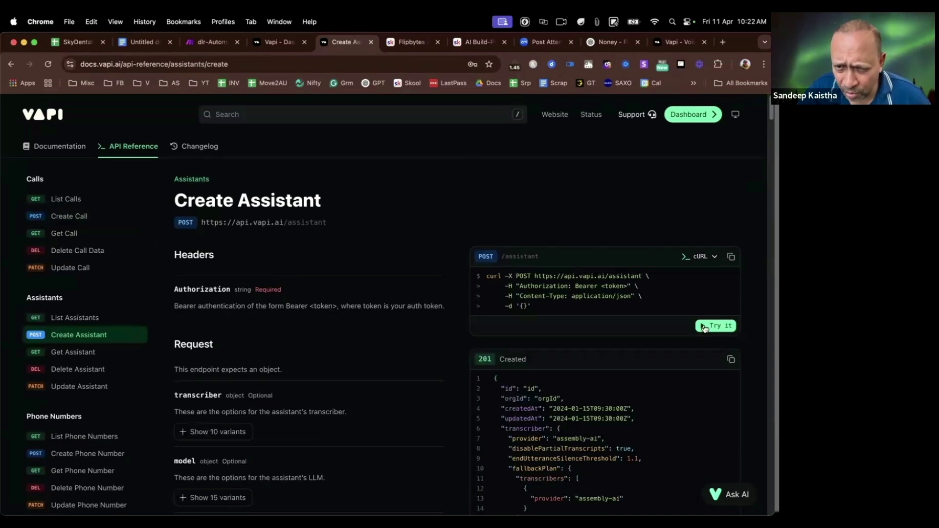
scroll(216, 315, "down", 3)
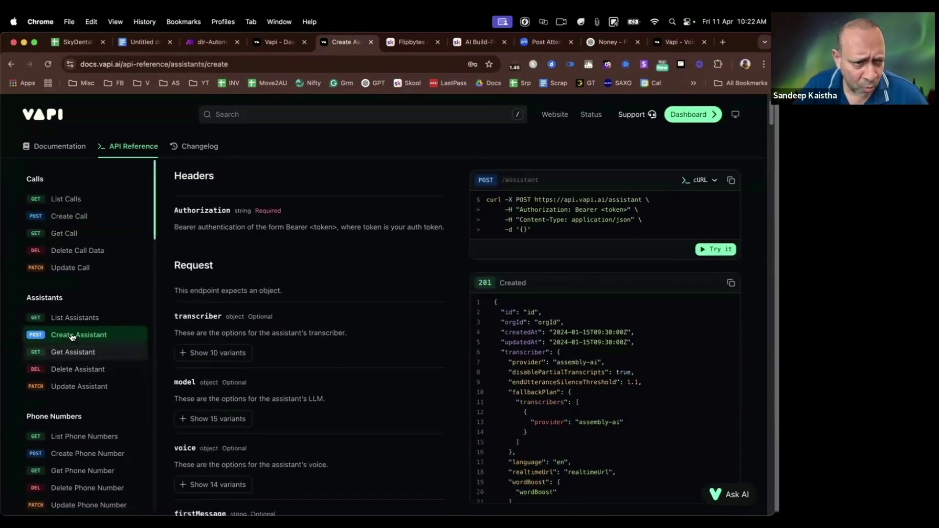
scroll(440, 308, "up", 2)
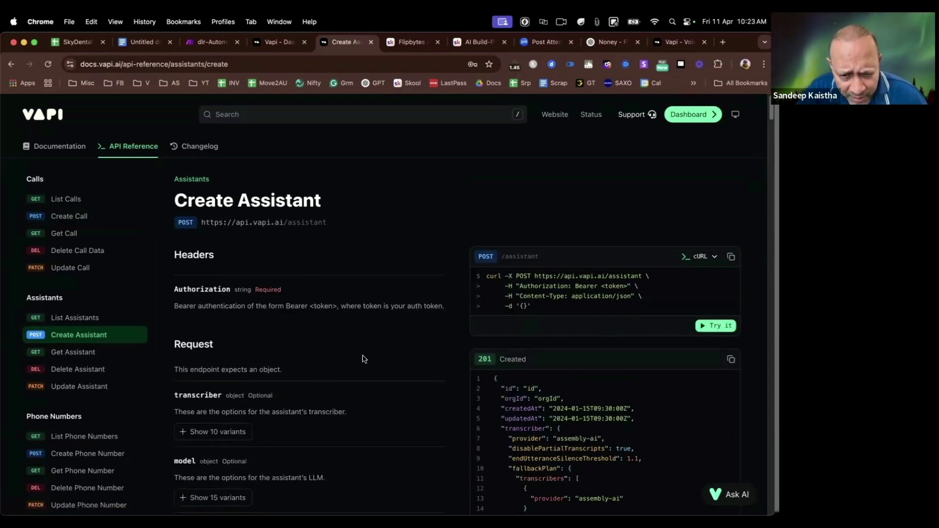
Open the interactive request explorer for the Create Assistant endpoint and check its bearer token entry, collapsing it again
left_click(706, 327)
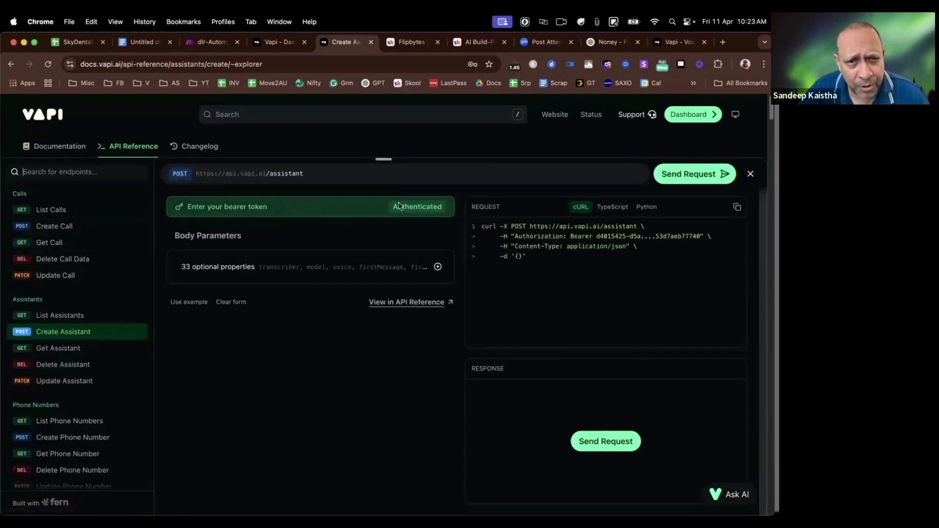
left_click(353, 207)
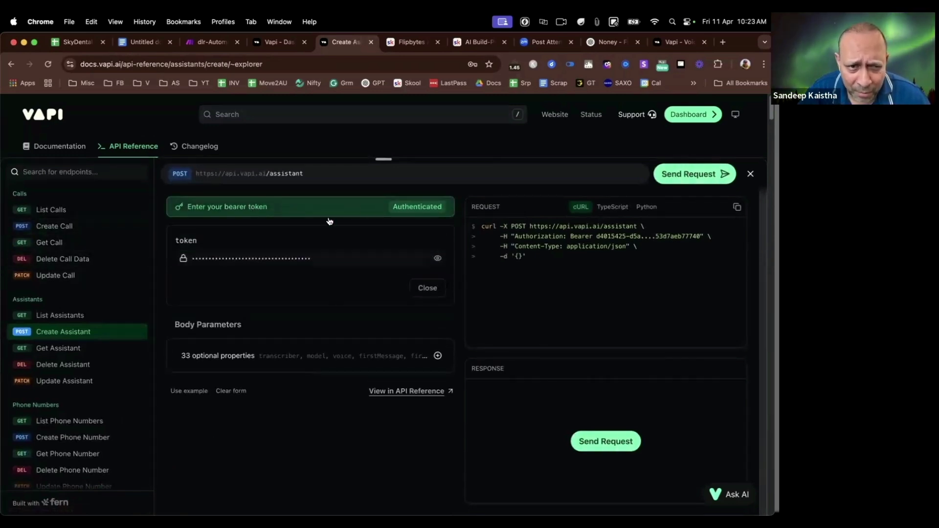
left_click(307, 210)
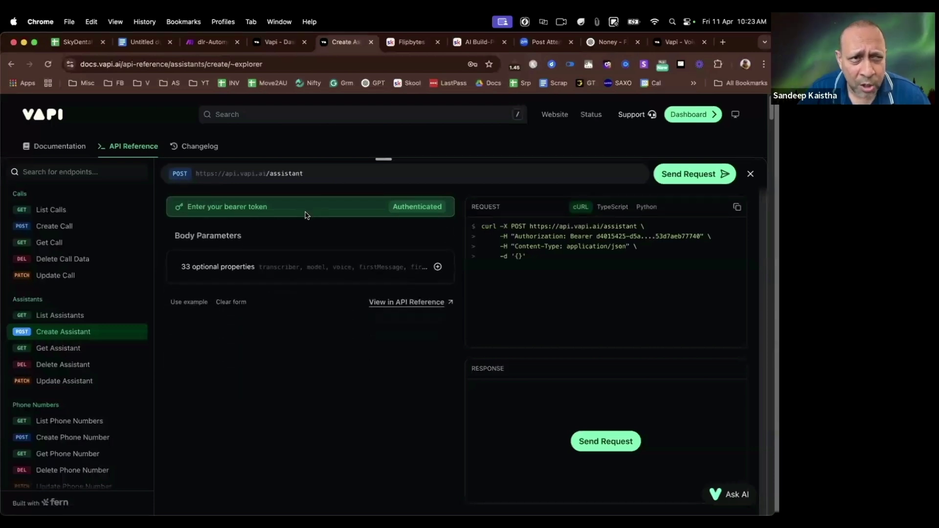
Open the organization's API keys in the Vapi dashboard, copy the AutomatedColdCallerTest private key, and return to the Make scenario
left_click(267, 45)
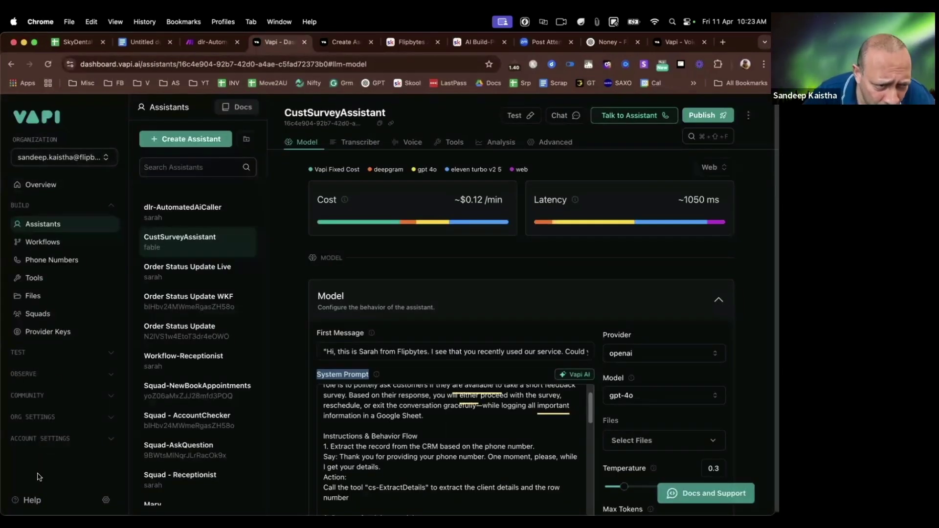
left_click(31, 418)
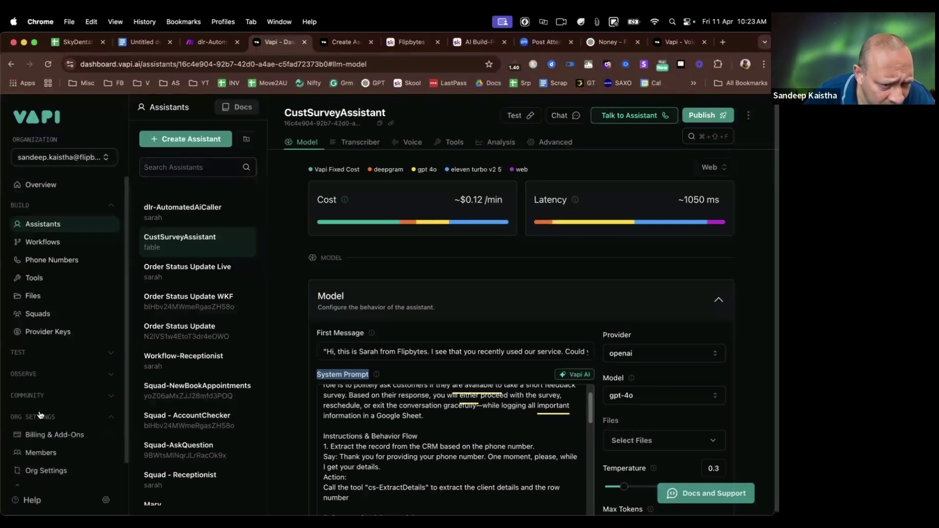
scroll(33, 405, "down", 2)
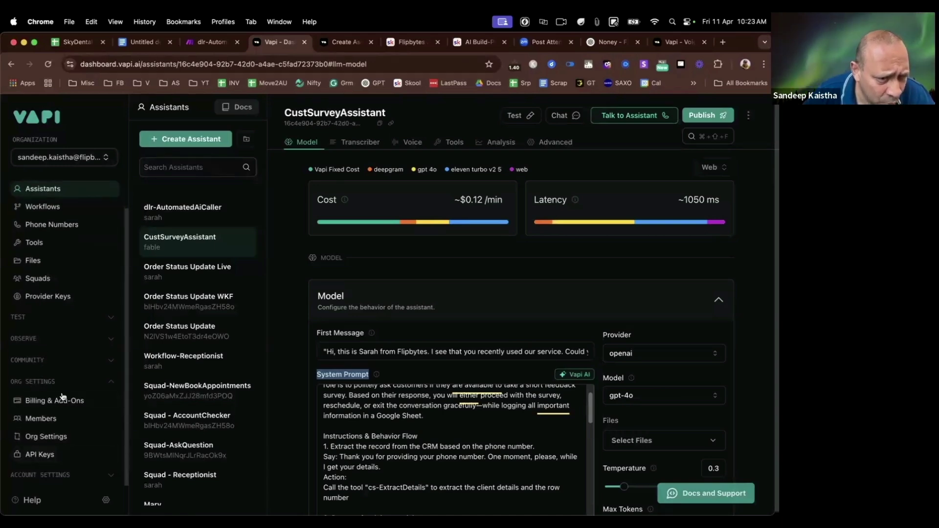
left_click(34, 455)
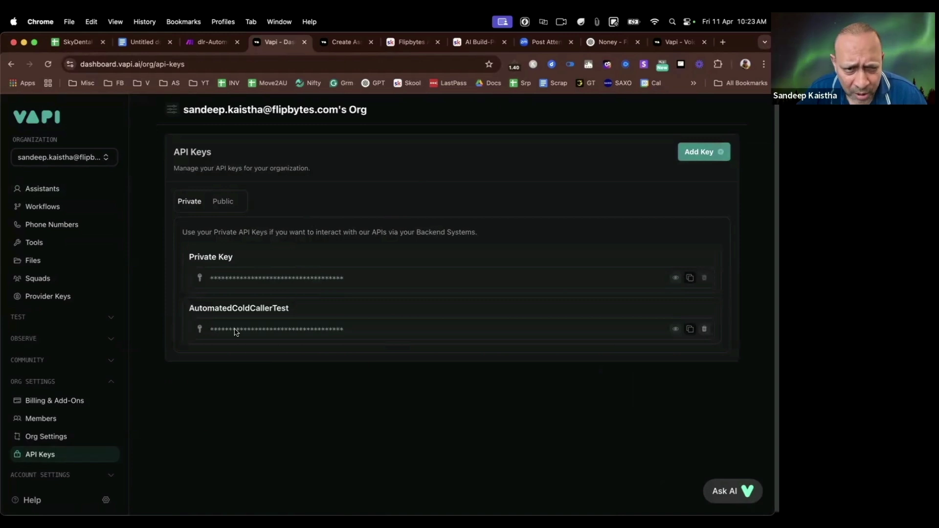
left_click_drag(192, 310, 318, 312)
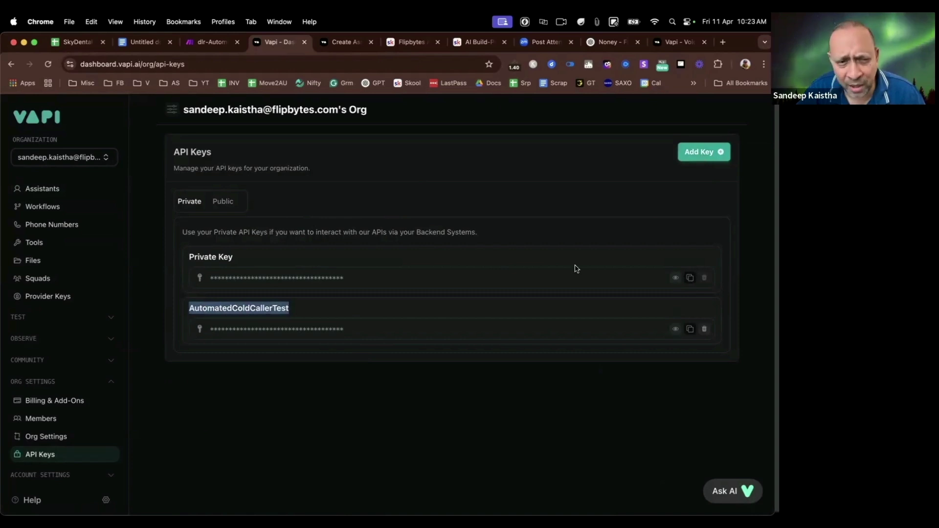
left_click(690, 329)
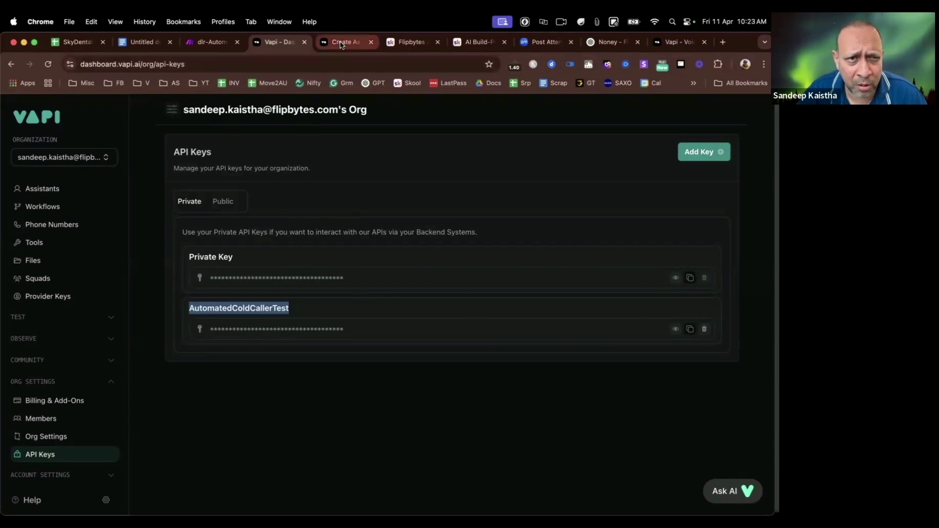
left_click(212, 42)
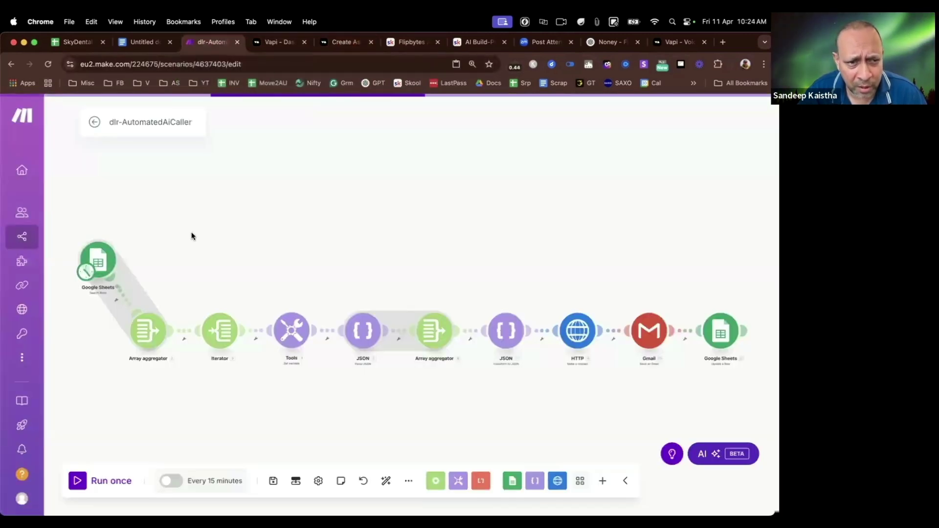
Return to the Create Assistant request explorer, check its bearer token entry, and open the list of optional body properties
left_click(277, 45)
key("ctrl+Tab")
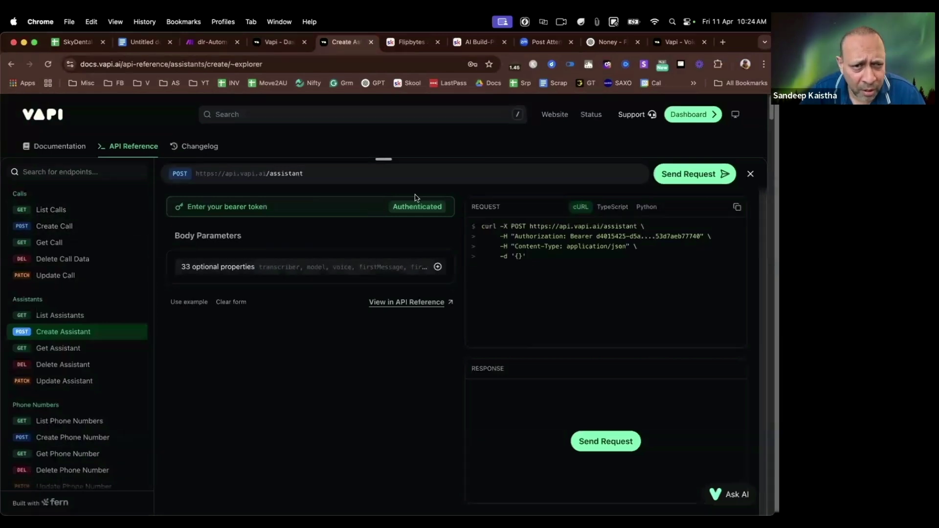
left_click(384, 207)
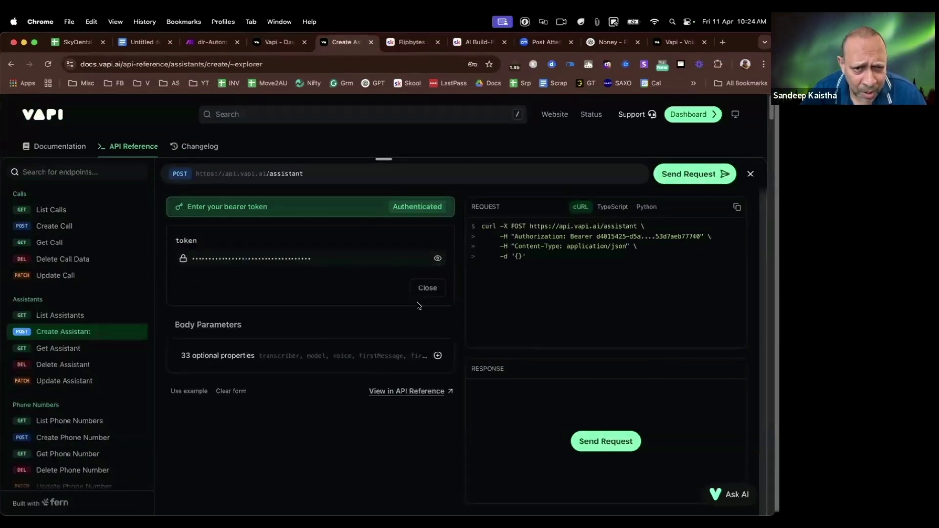
left_click(428, 289)
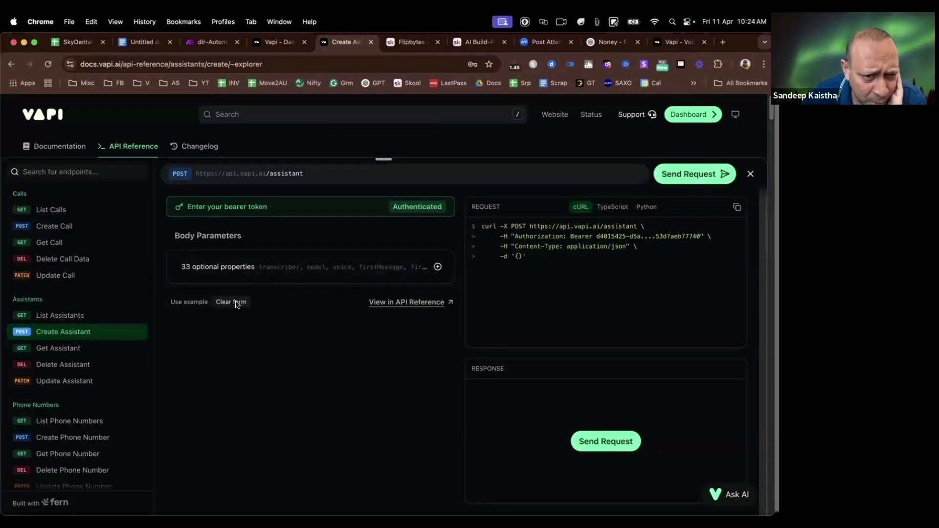
left_click(432, 269)
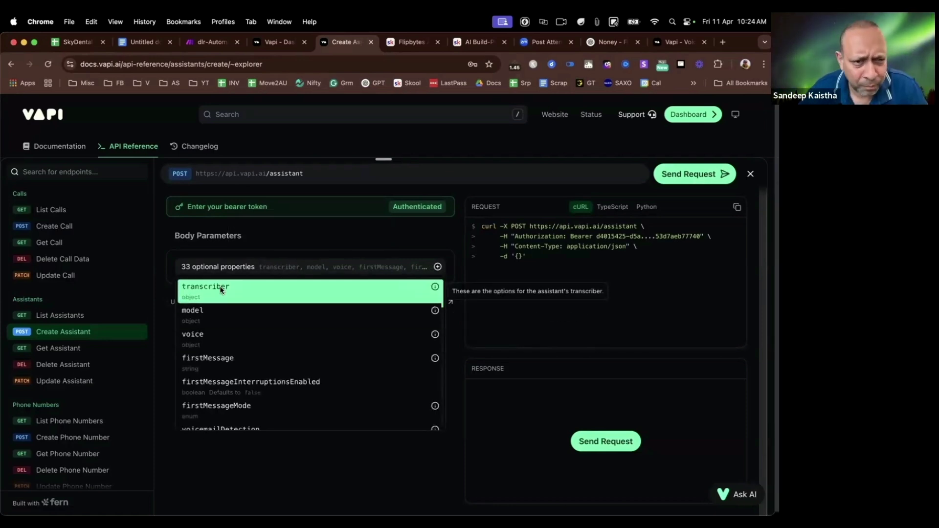
Open CustSurveyAssistant in the Vapi dashboard and examine its transcriber's provider, language, model and confidence settings
left_click(277, 41)
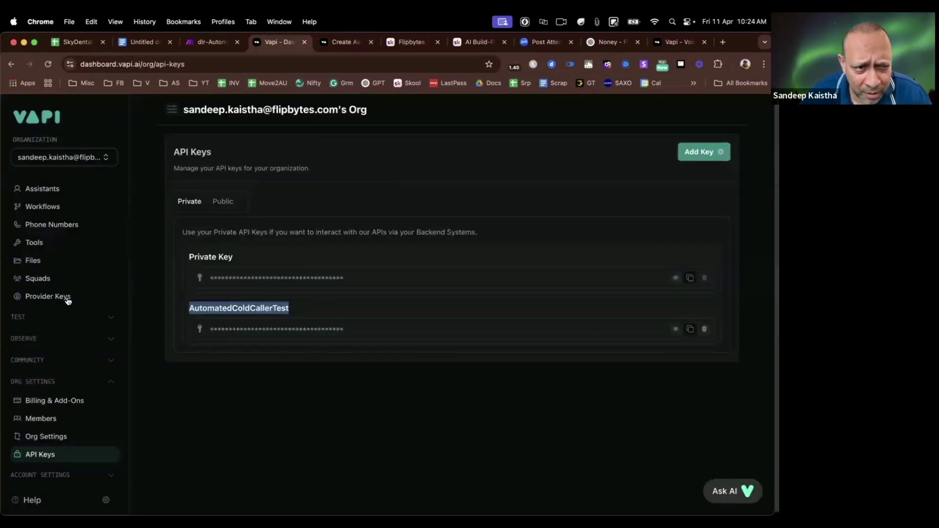
left_click(36, 189)
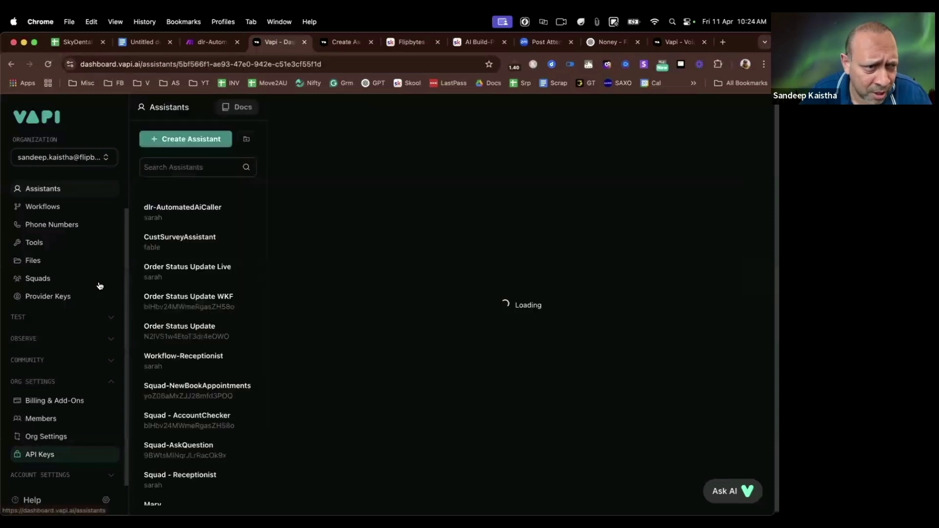
left_click(184, 245)
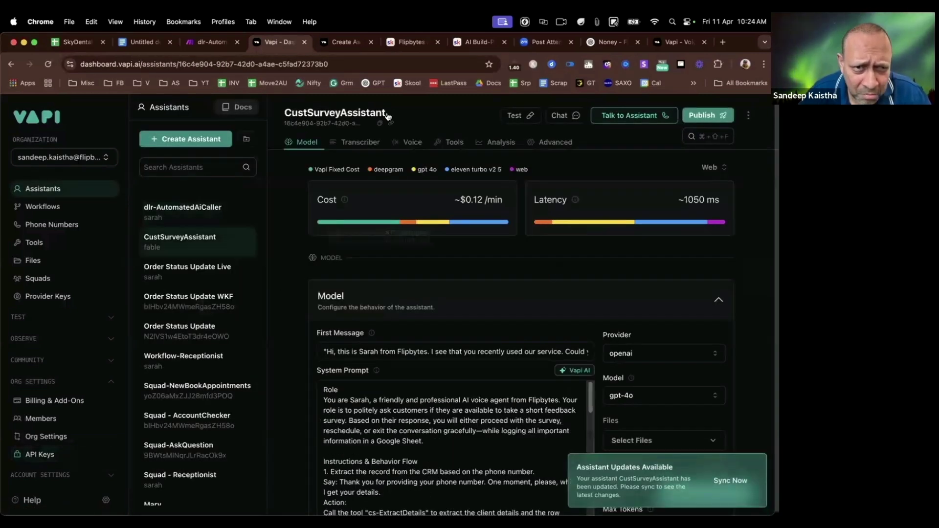
left_click(360, 143)
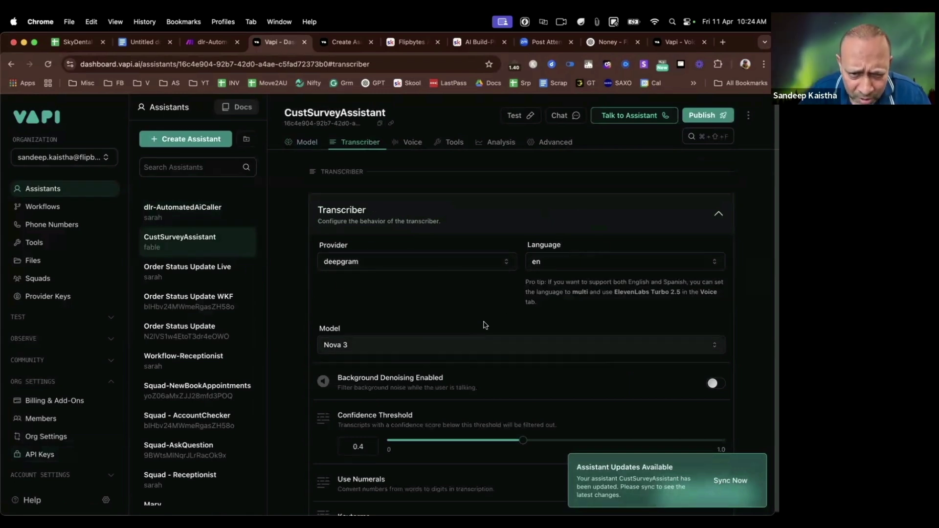
scroll(470, 356, "down", 3)
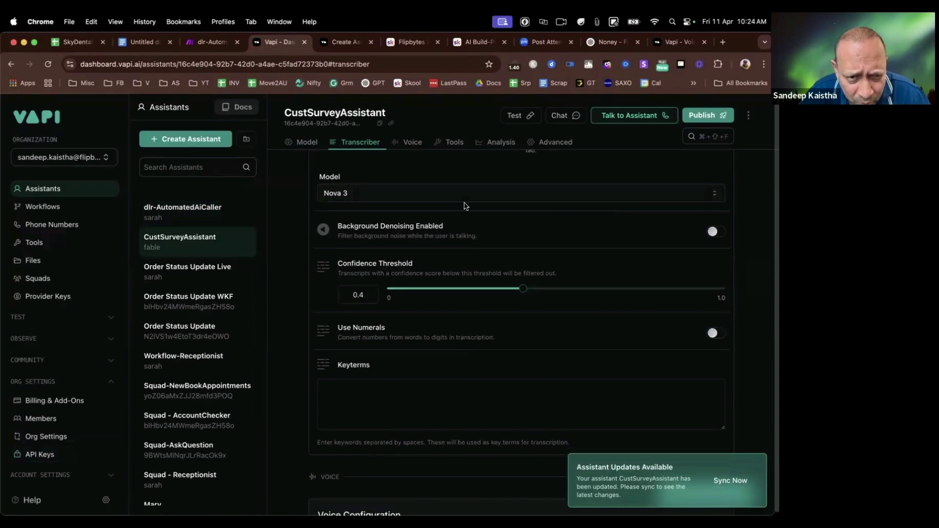
scroll(377, 273, "up", 4)
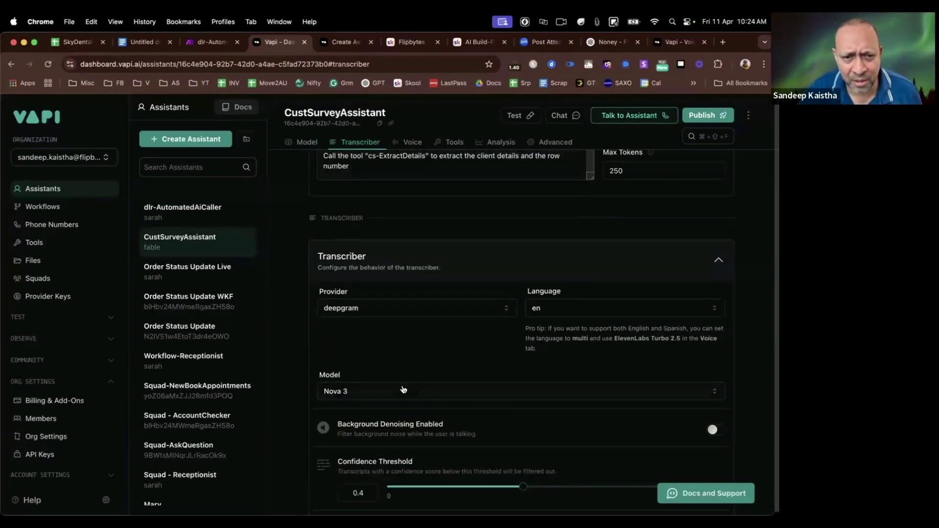
Add a transcriber object with language en to the Create Assistant request body and browse its remaining optional properties
left_click(341, 42)
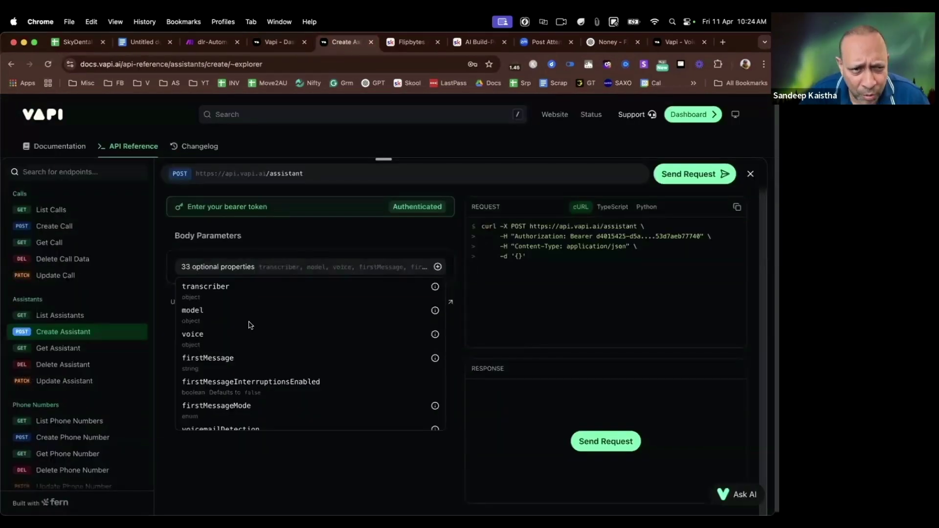
left_click(250, 288)
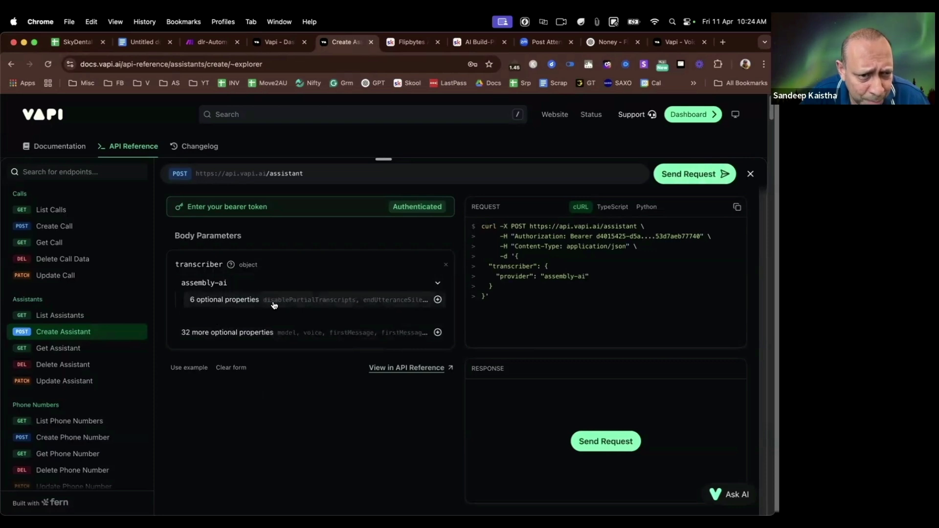
left_click(364, 299)
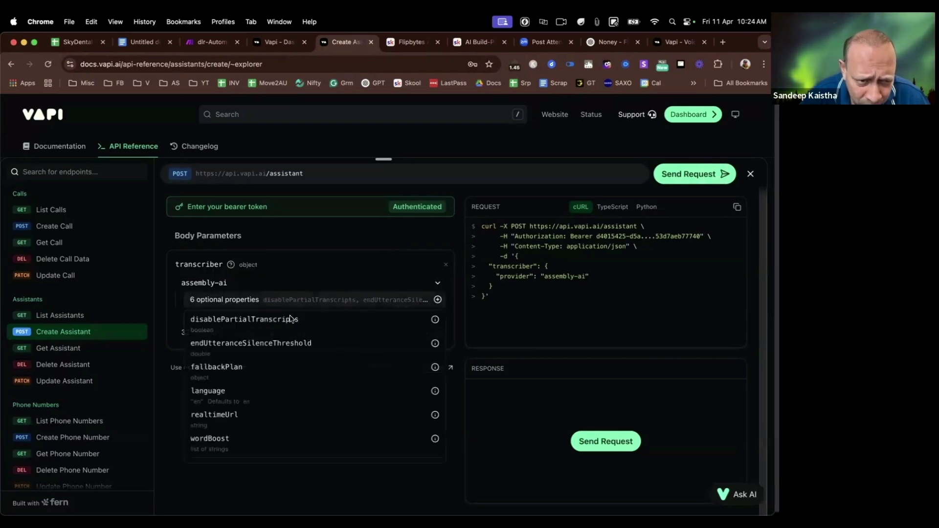
left_click(271, 389)
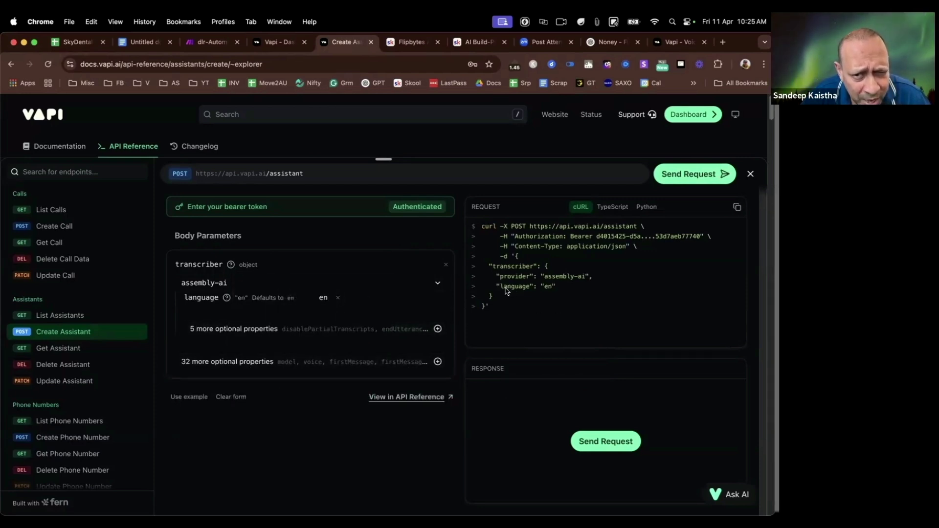
left_click(265, 330)
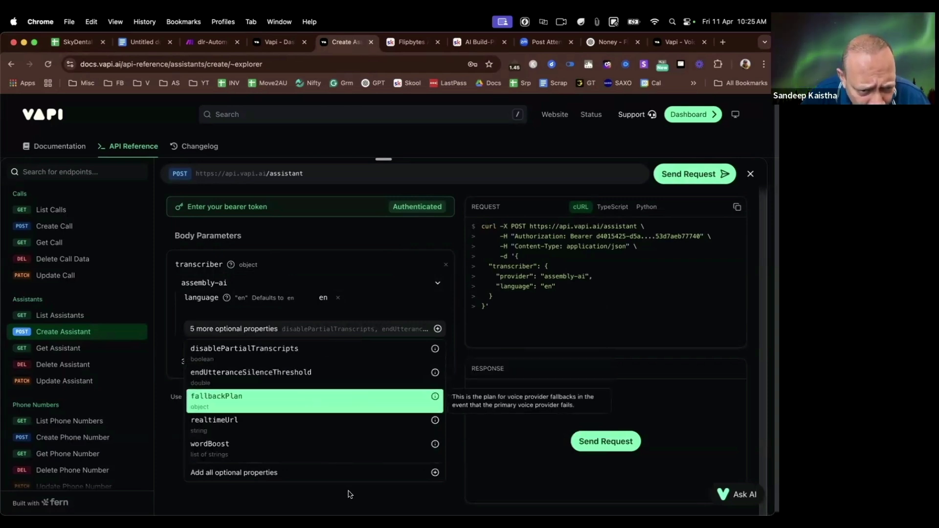
left_click(299, 268)
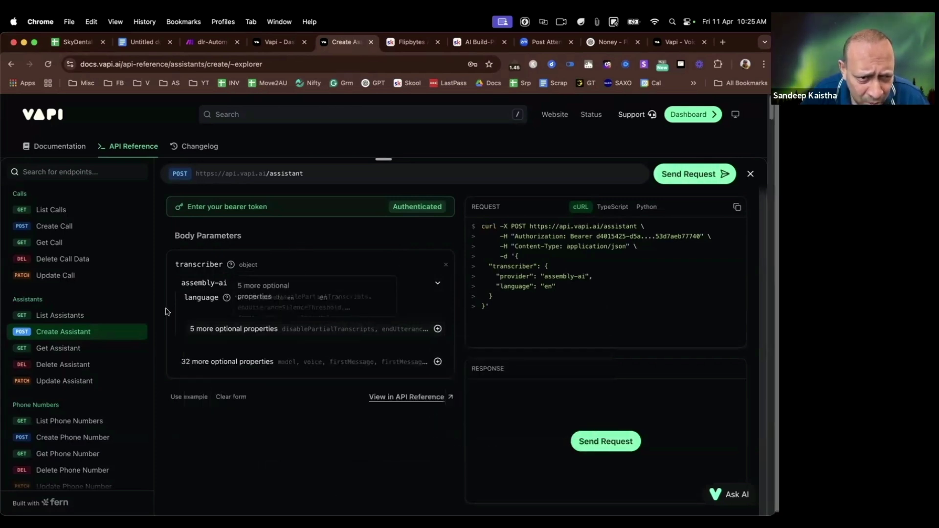
left_click(372, 330)
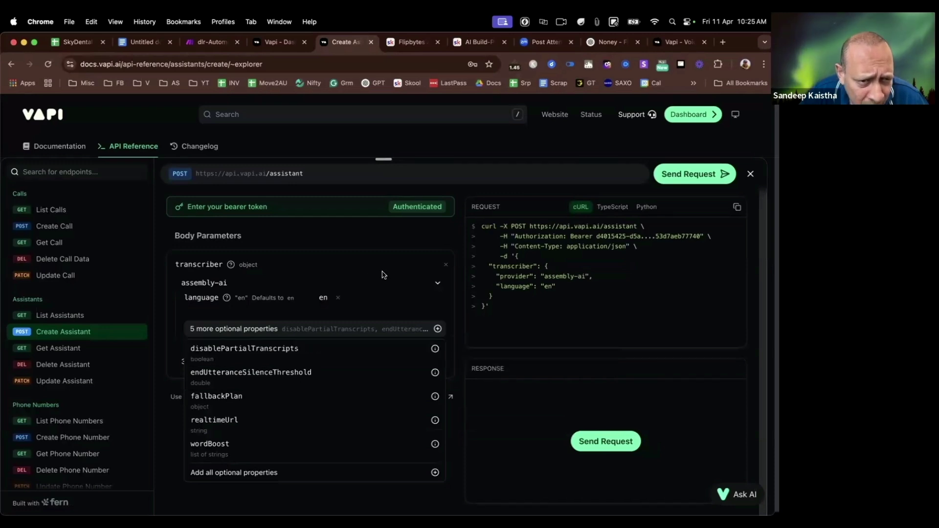
left_click(308, 323)
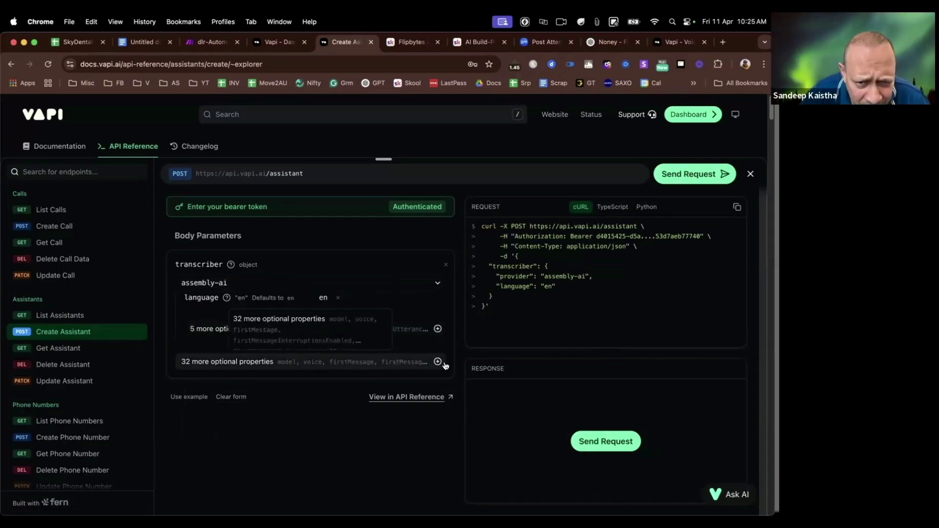
left_click(438, 362)
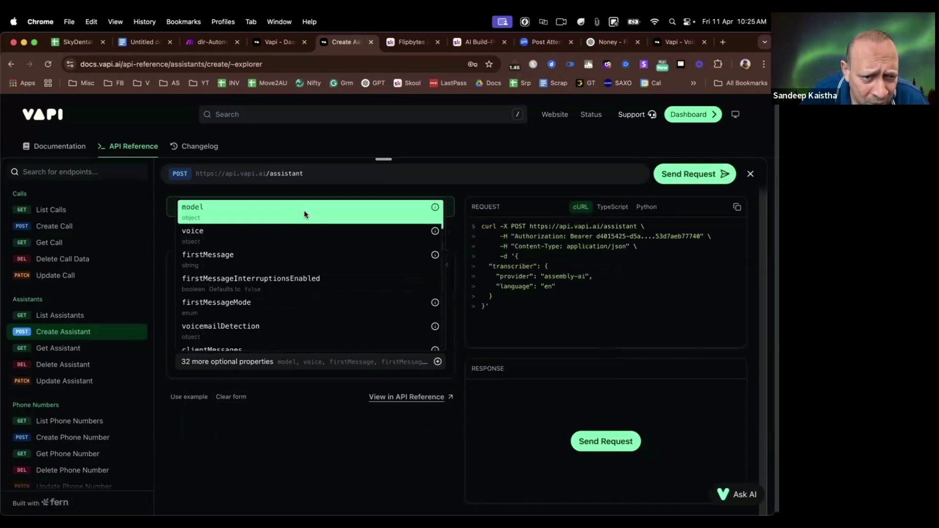
left_click(308, 211)
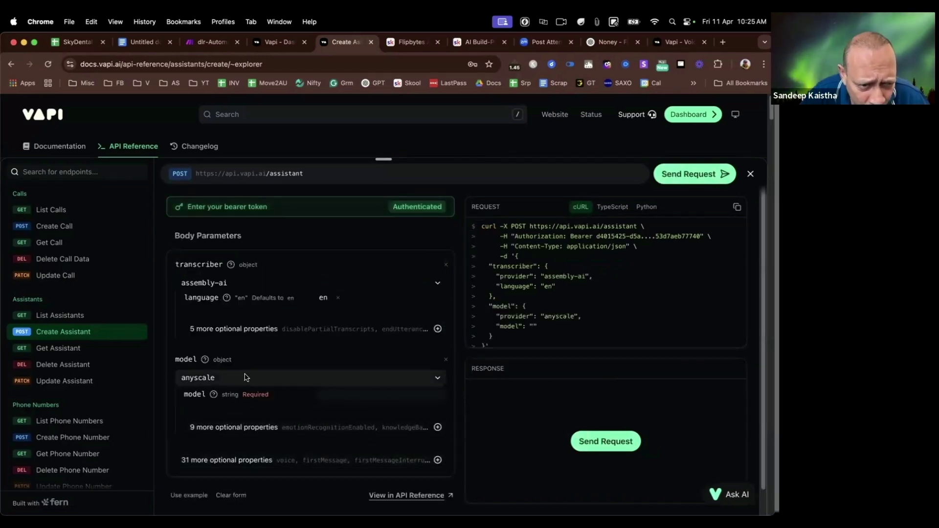
left_click(245, 377)
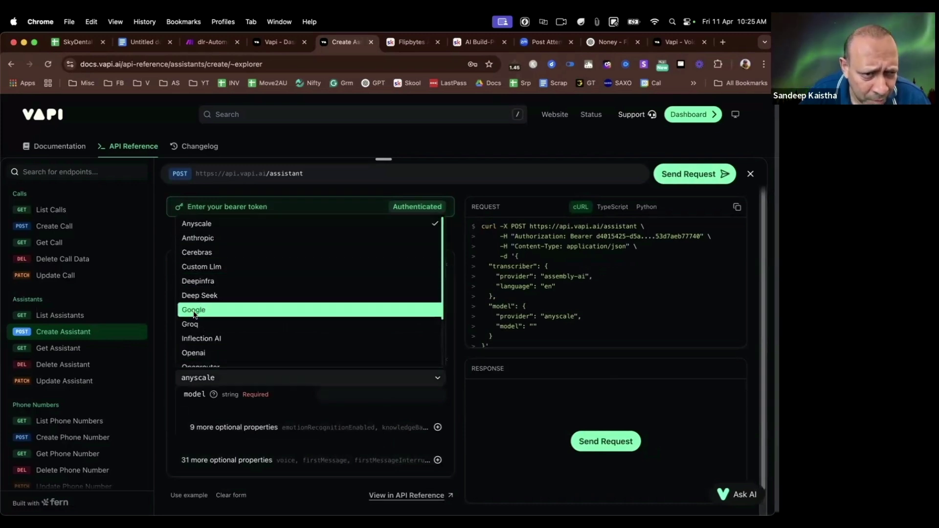
left_click(165, 333)
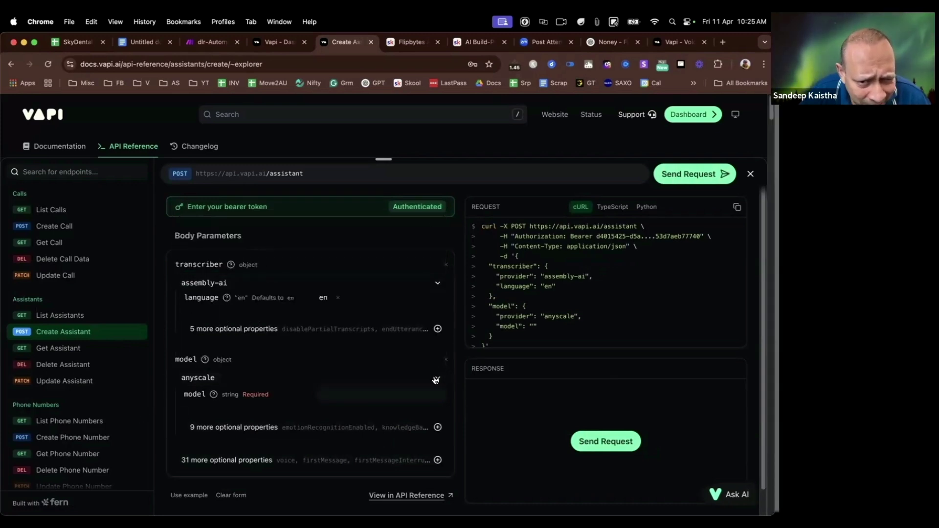
left_click(447, 361)
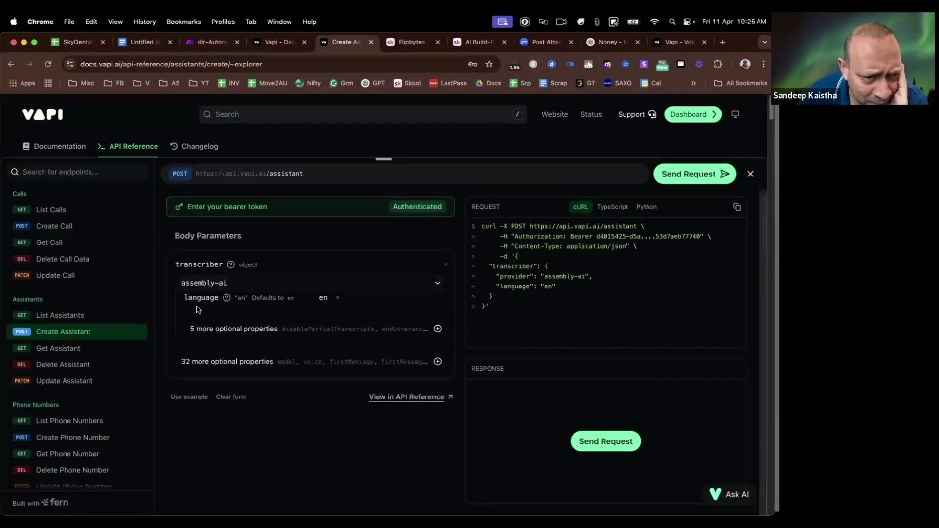
Set the request's transcriber provider to Deepgram and compare it with the transcriber provider options of CustSurveyAssistant in the dashboard
left_click(279, 284)
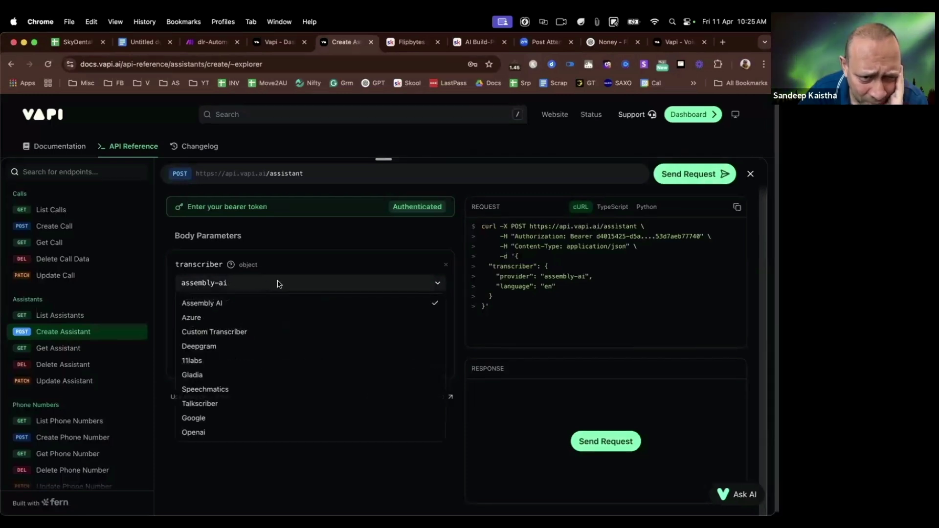
left_click(242, 346)
left_click(277, 42)
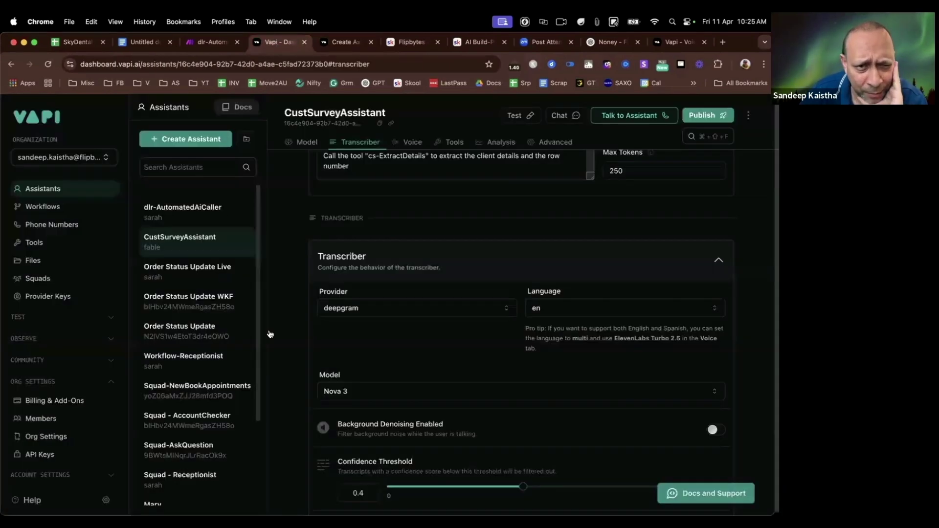
left_click(357, 310)
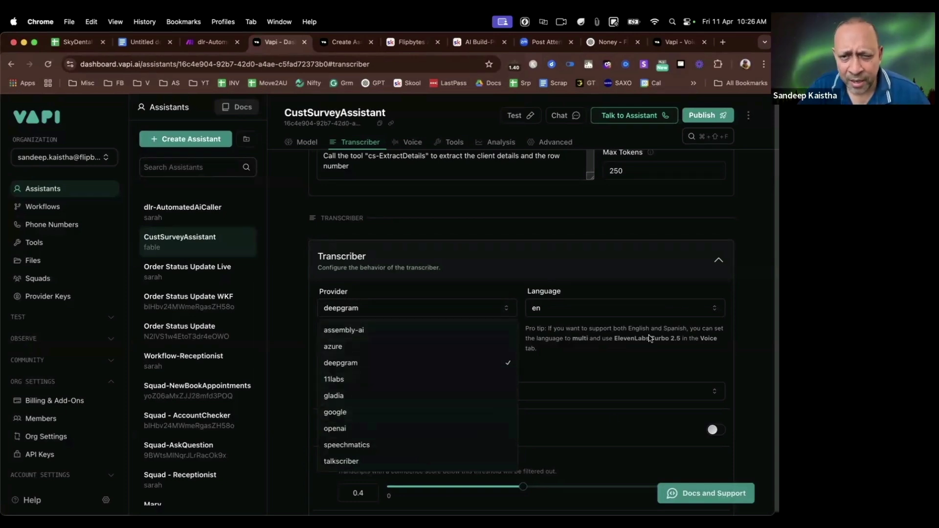
left_click(429, 211)
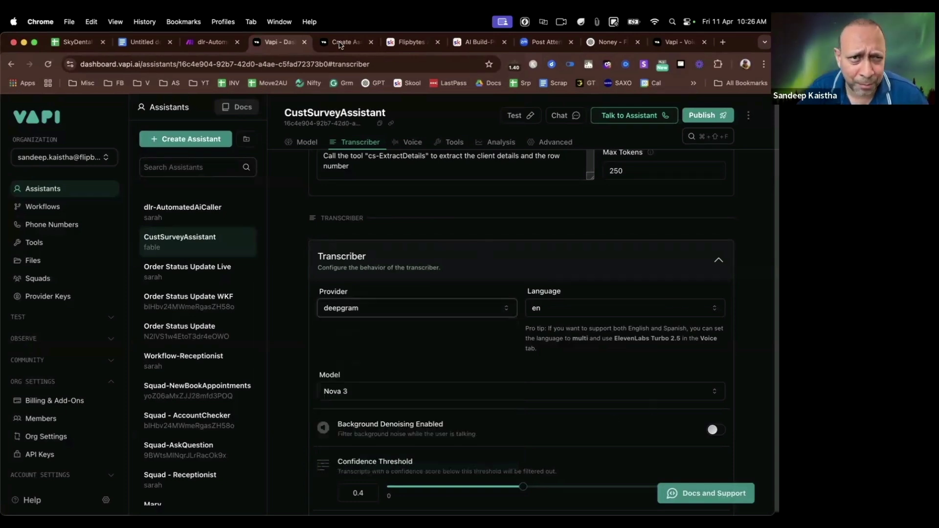
Add the language property to the request's Deepgram transcriber and set it to en
left_click(342, 41)
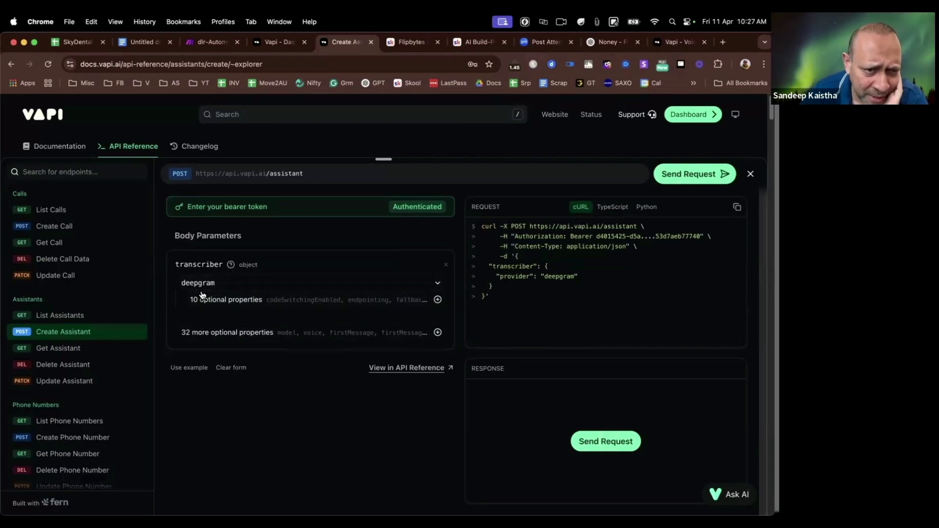
left_click(304, 300)
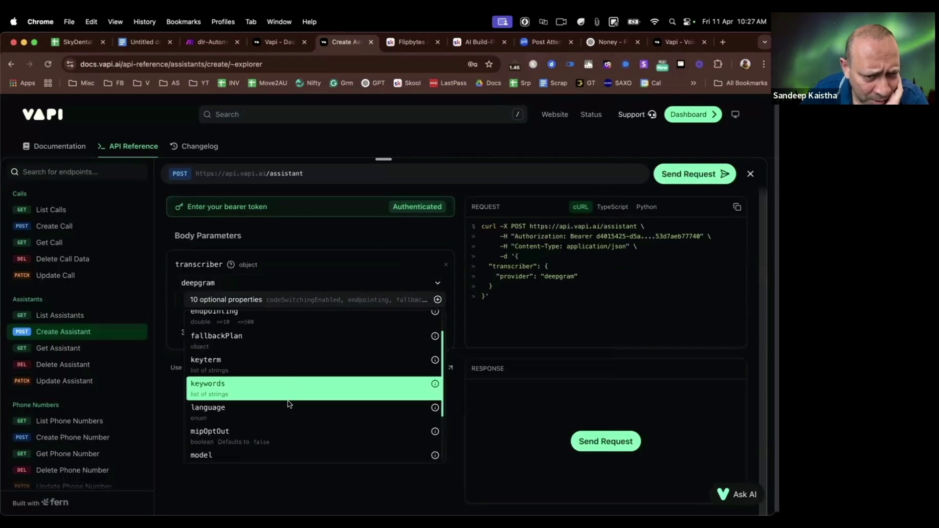
left_click(288, 406)
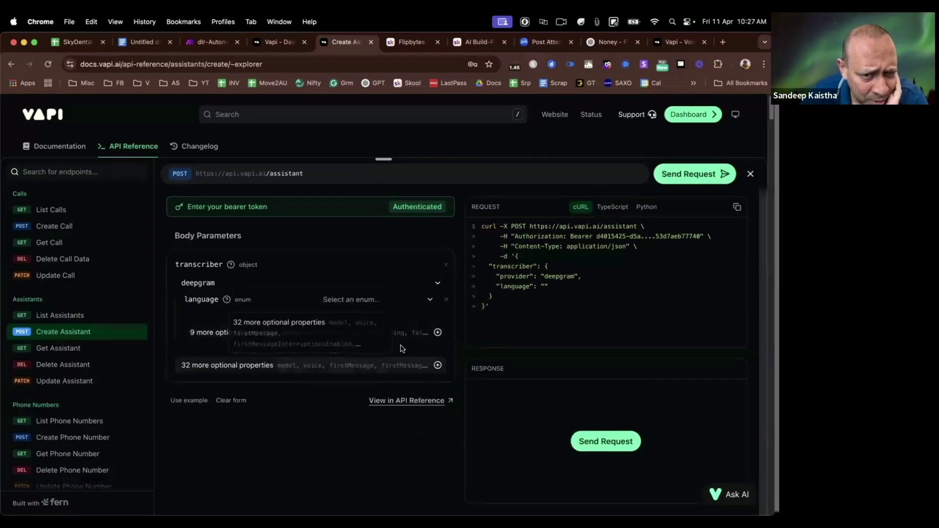
left_click(413, 300)
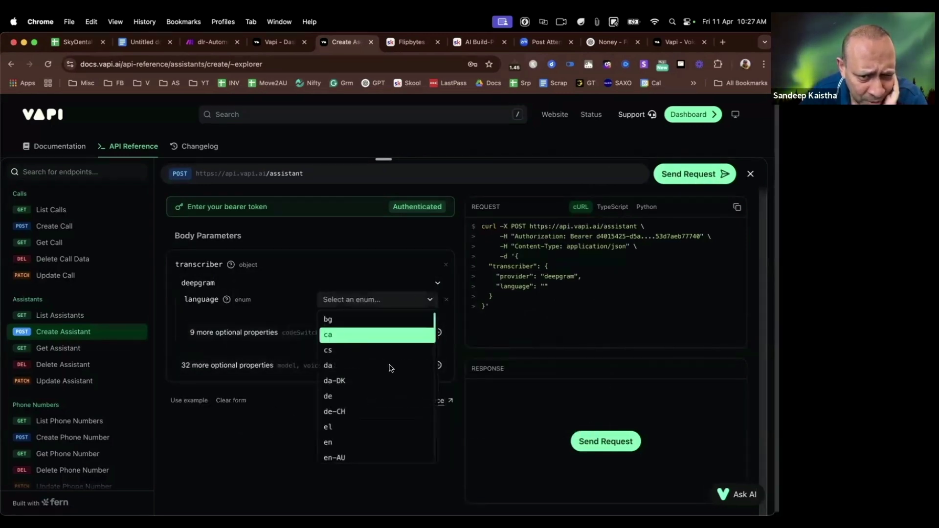
left_click(381, 448)
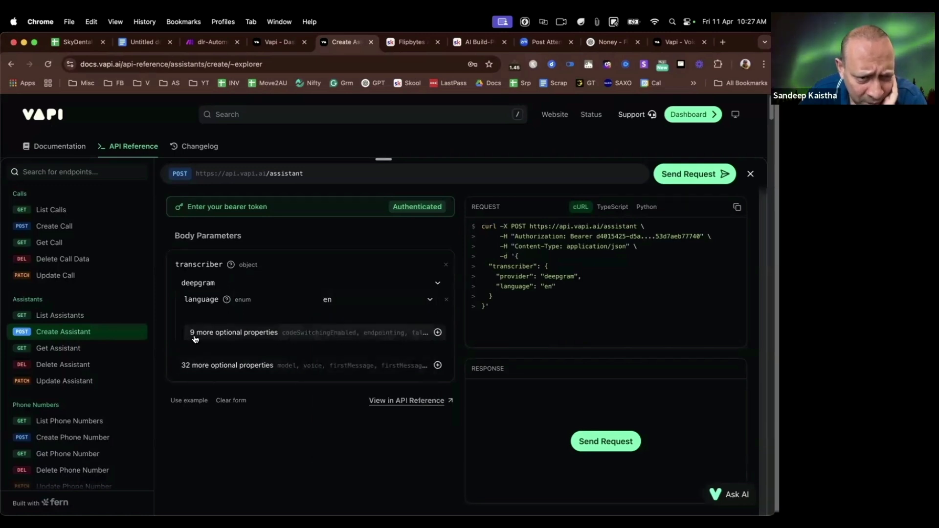
Add the model property to the request's Deepgram transcriber and set it to nova-2
left_click(340, 333)
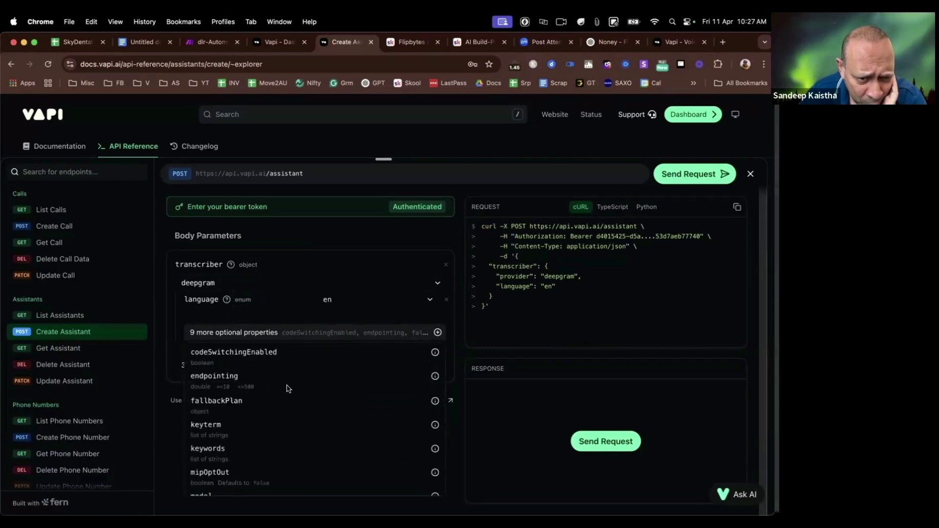
scroll(273, 400, "down", 3)
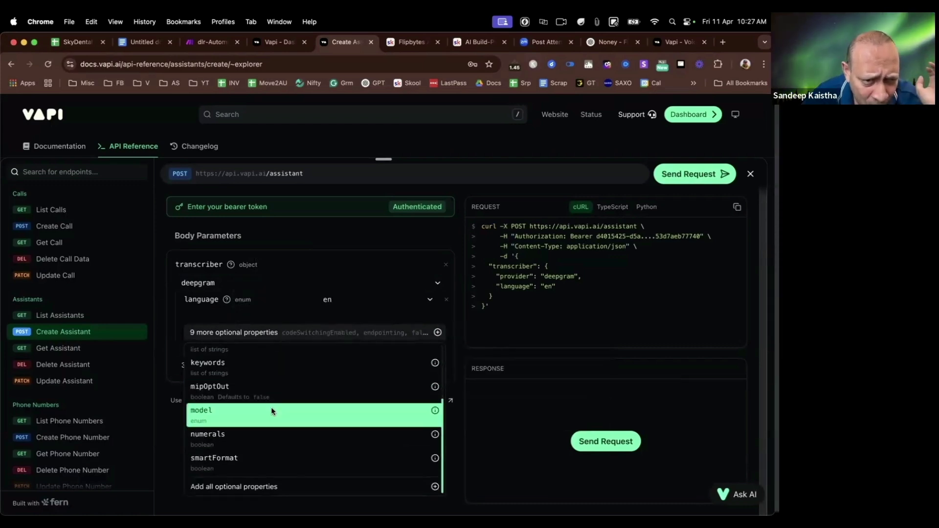
left_click(270, 410)
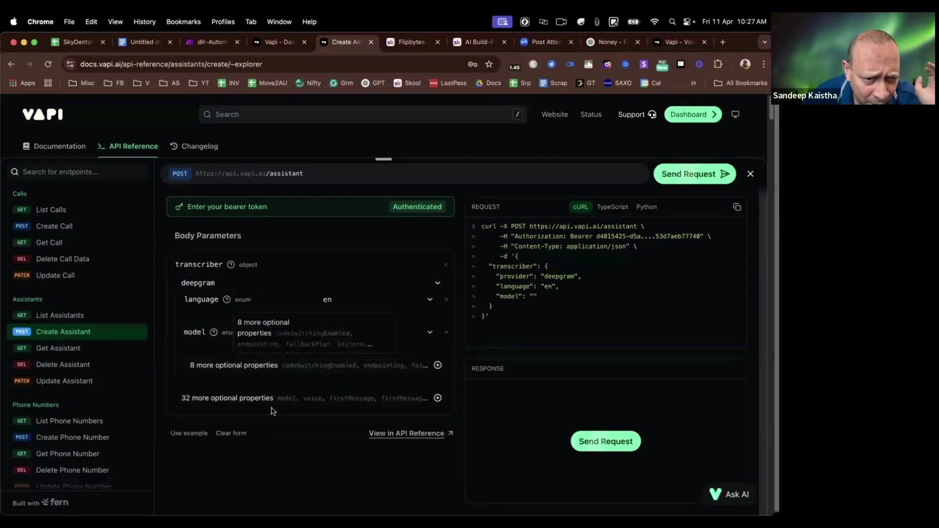
left_click(374, 337)
scroll(371, 399, "down", 3)
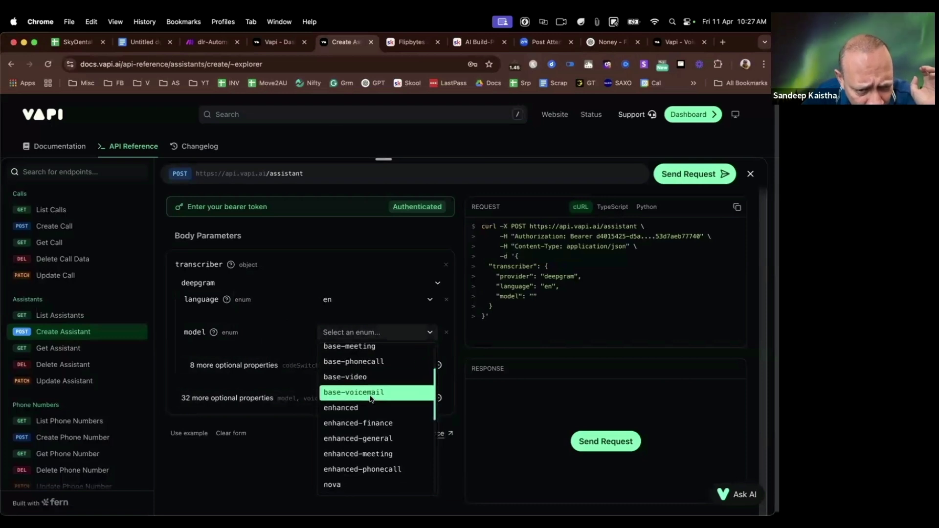
scroll(367, 400, "down", 2)
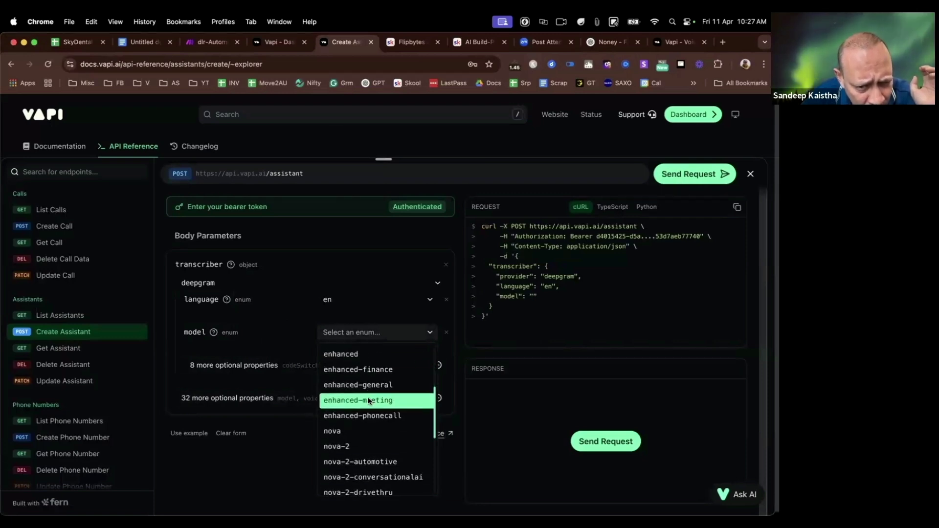
left_click(373, 444)
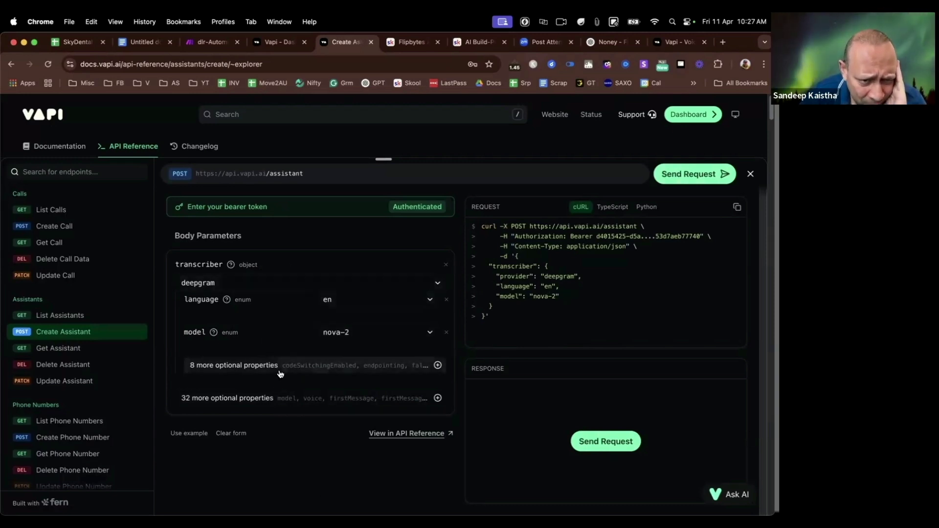
Add a model object to the request body and review CustSurveyAssistant's model settings in the Vapi dashboard
left_click(301, 398)
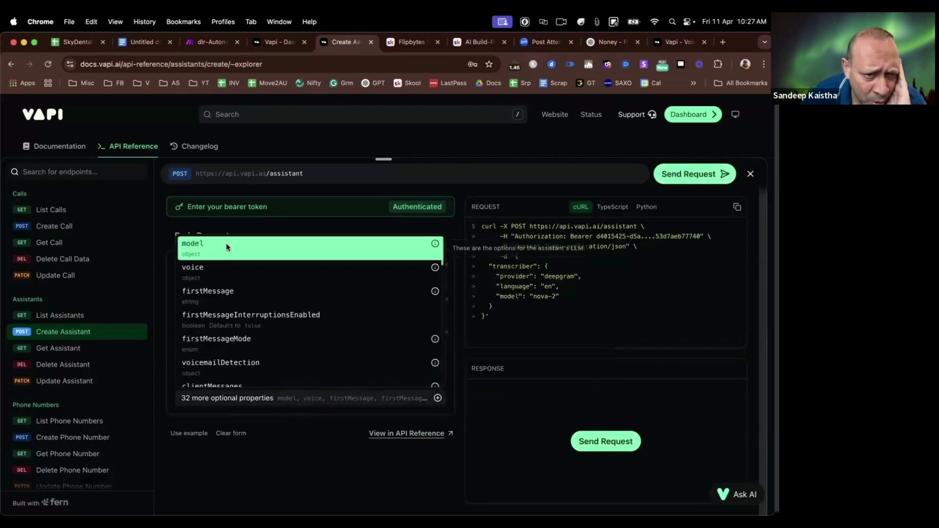
left_click(226, 243)
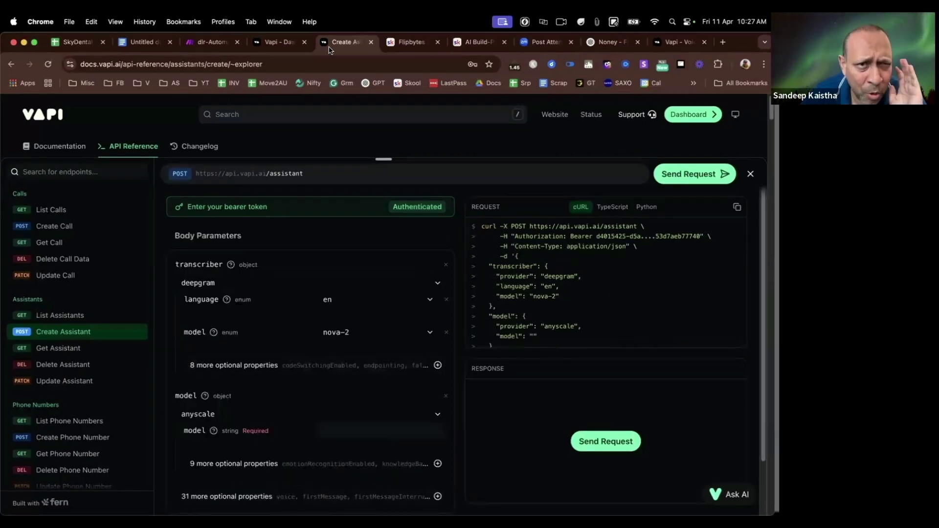
left_click(277, 43)
left_click(305, 145)
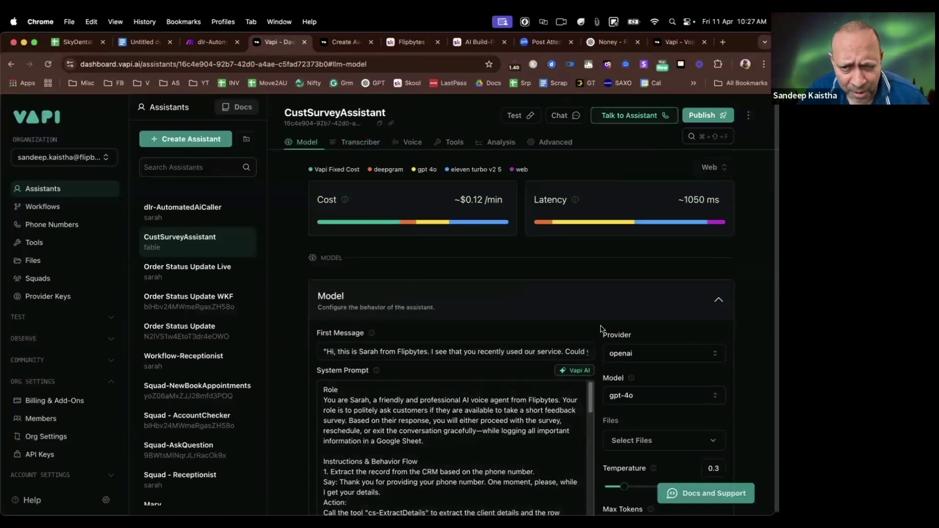
scroll(642, 386, "down", 4)
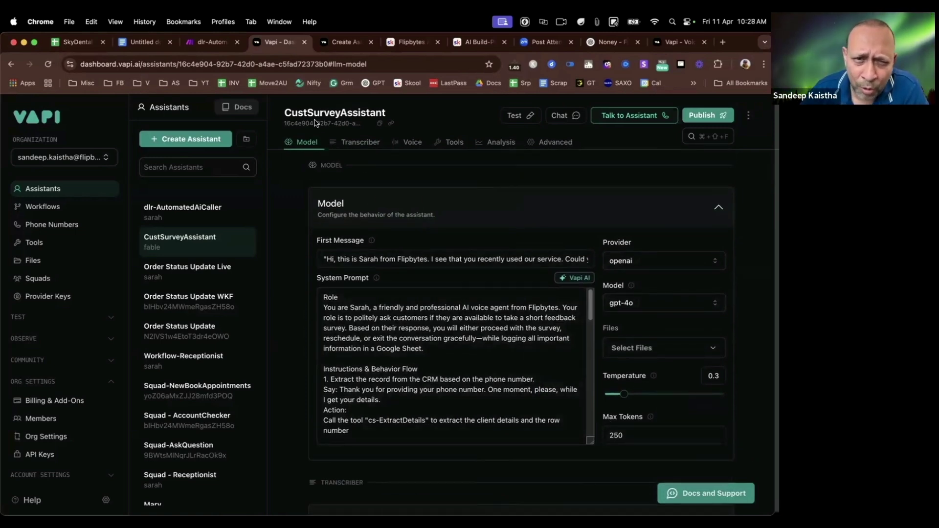
Back in the API explorer, set the model object's provider to OpenAI and its model to gpt-4o
left_click(341, 42)
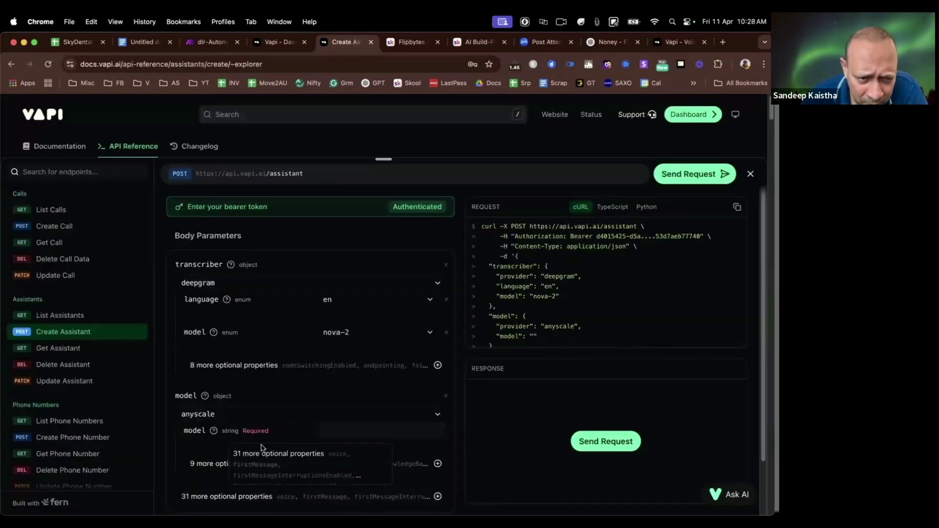
scroll(303, 365, "down", 3)
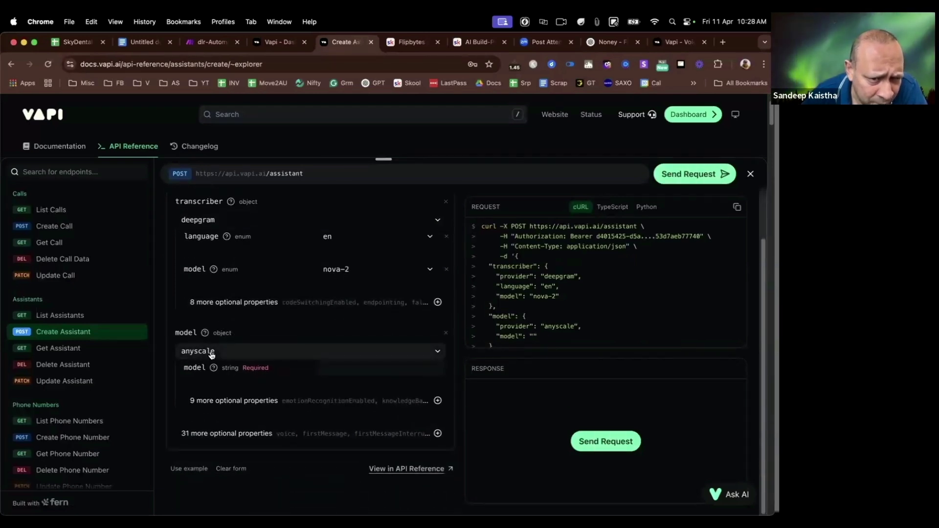
left_click(260, 355)
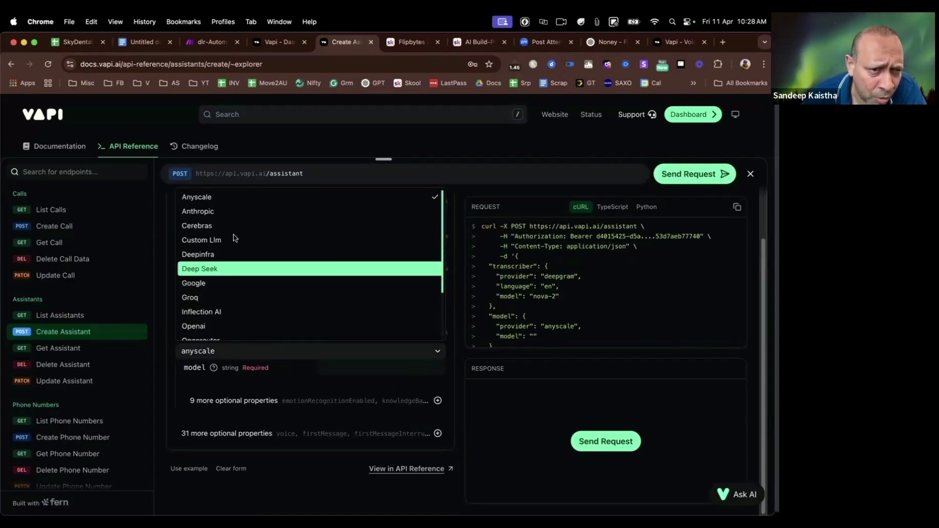
left_click(224, 321)
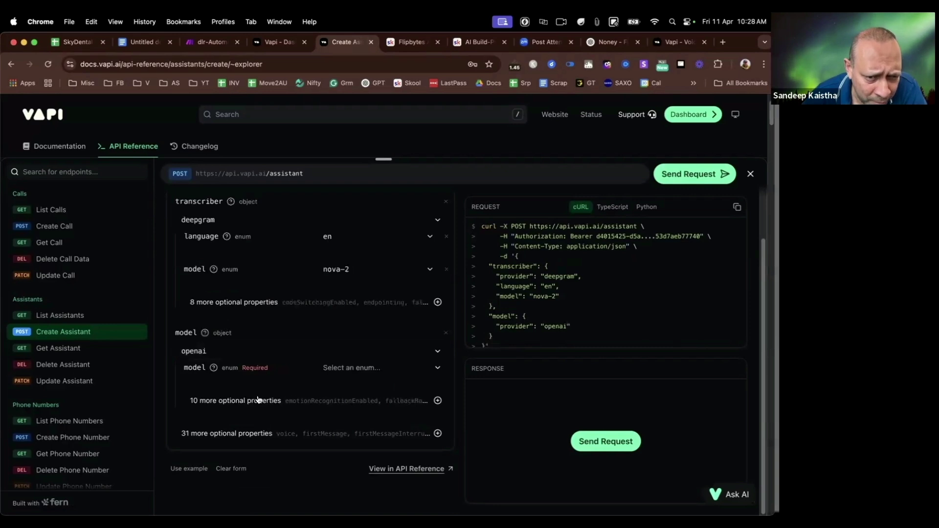
left_click(386, 369)
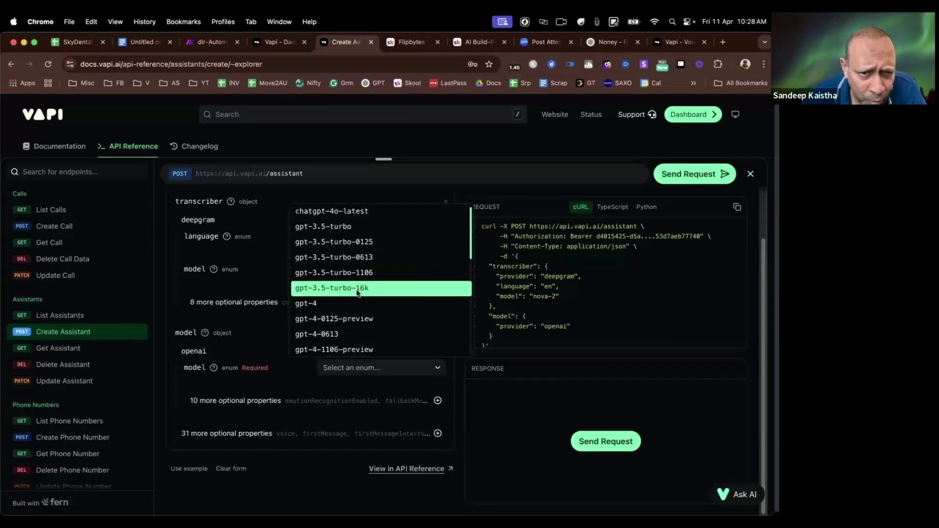
scroll(357, 292, "down", 2)
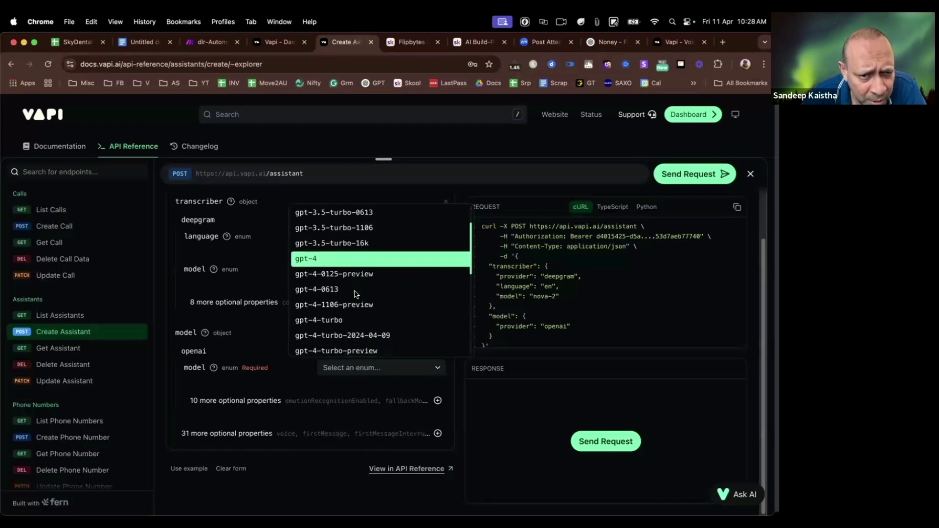
scroll(356, 294, "down", 3)
left_click(368, 303)
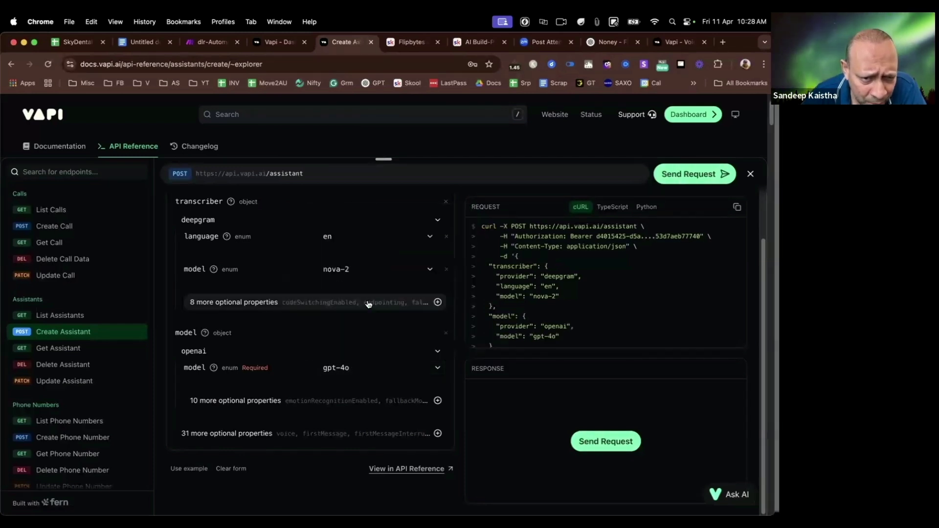
scroll(524, 254, "down", 1)
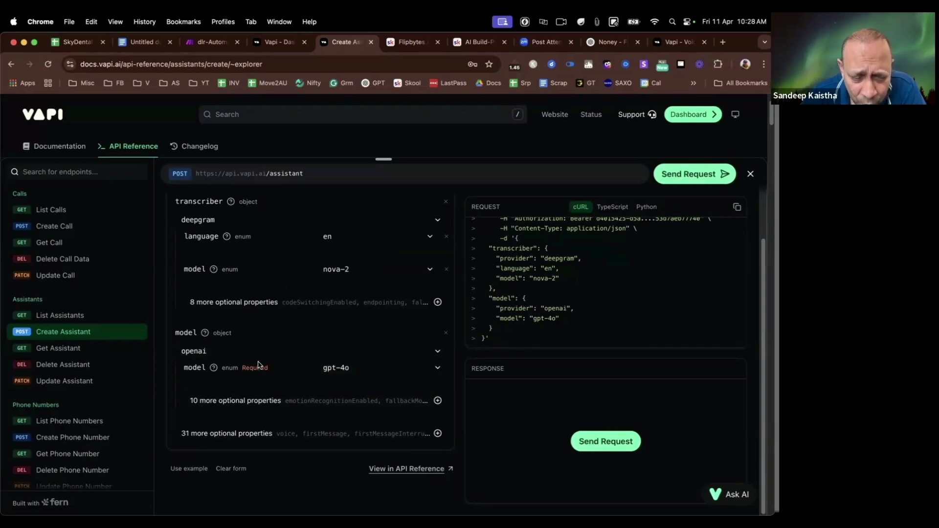
Add the maxTokens property to the request's OpenAI model and set it to 250
left_click(275, 401)
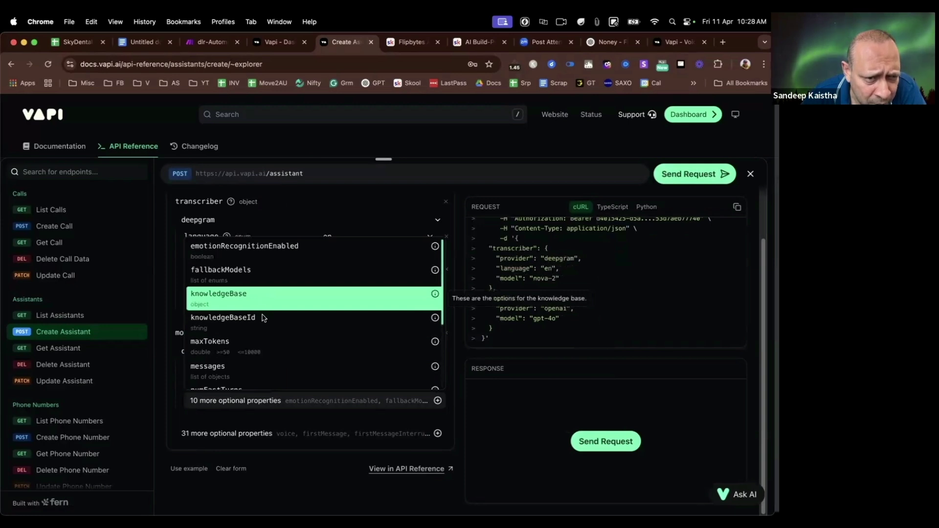
scroll(259, 322, "down", 1)
left_click(258, 334)
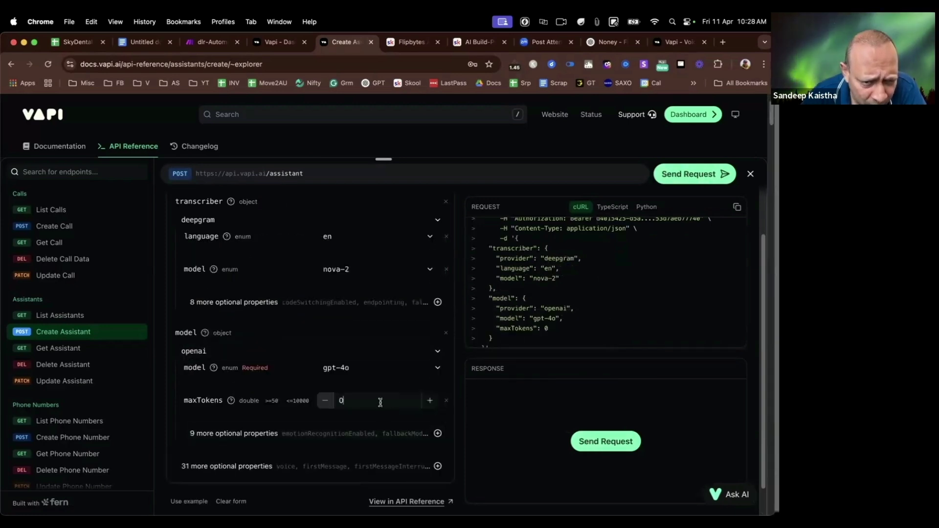
key("BackSpace")
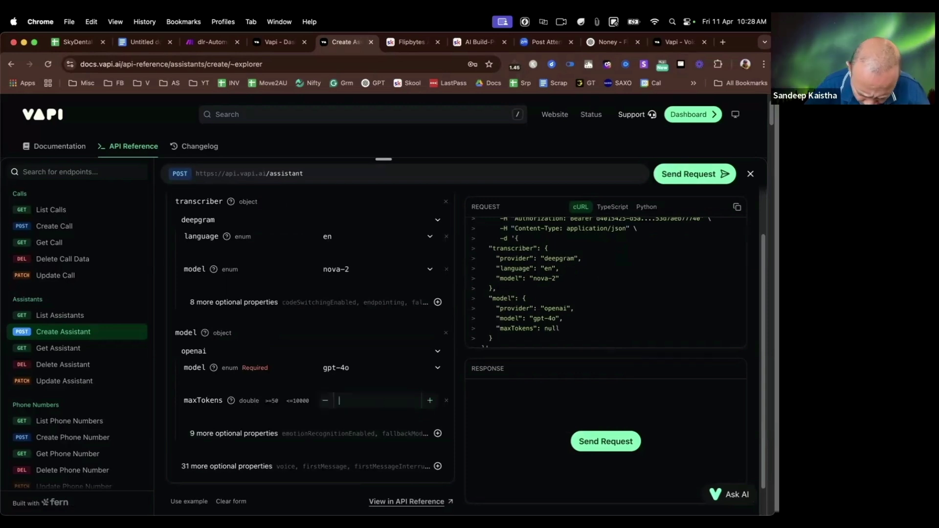
type("250")
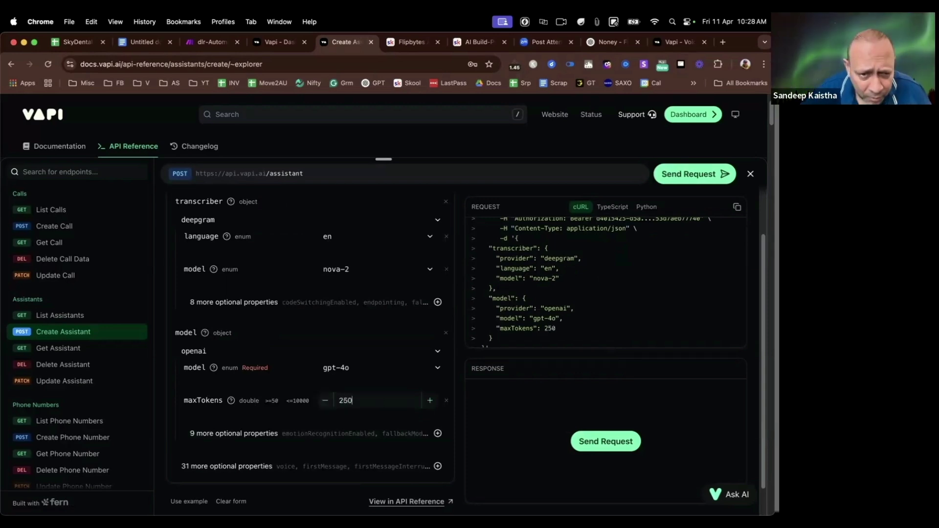
Add the temperature property to the request's OpenAI model and set it to 0.3
left_click(322, 436)
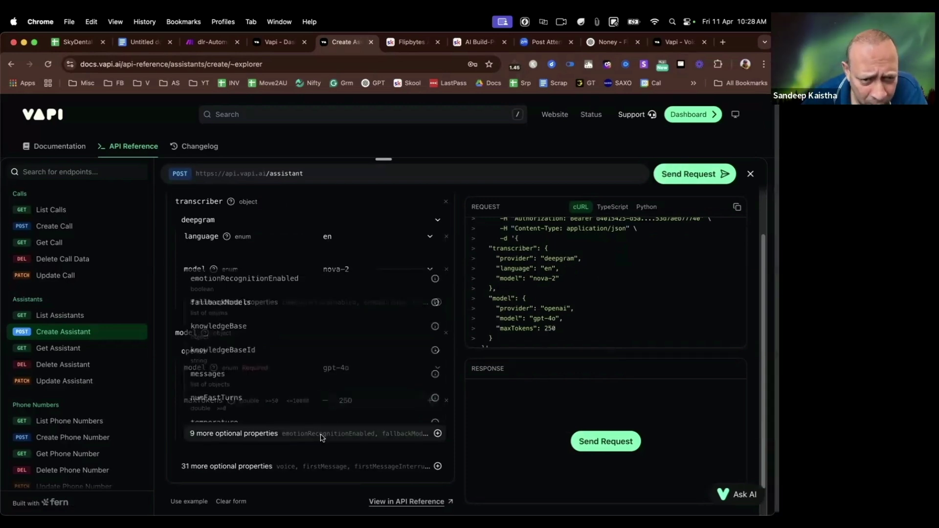
scroll(265, 362, "down", 1)
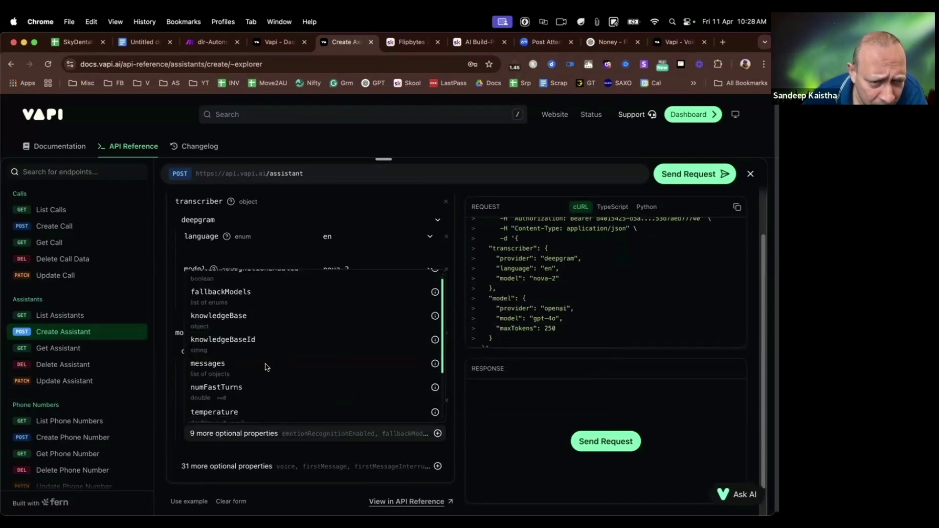
scroll(268, 374, "down", 1)
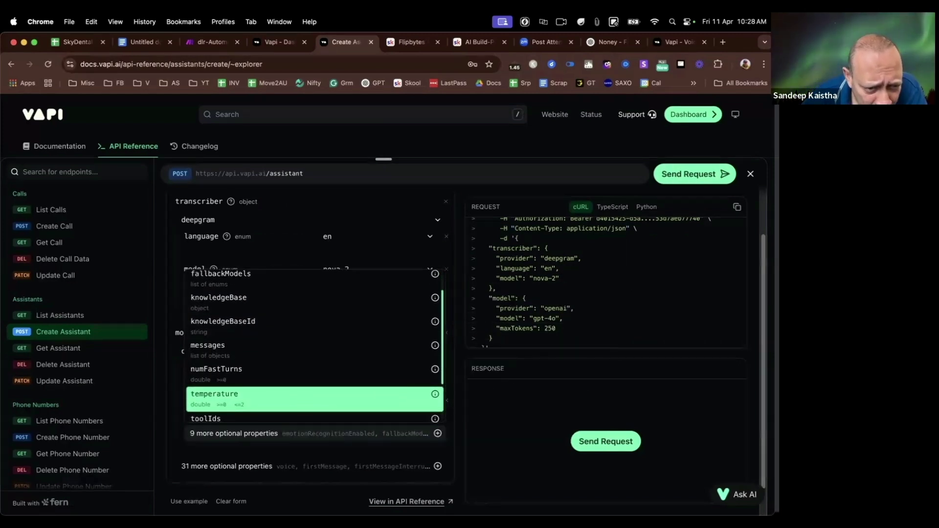
left_click(304, 401)
left_click(364, 434)
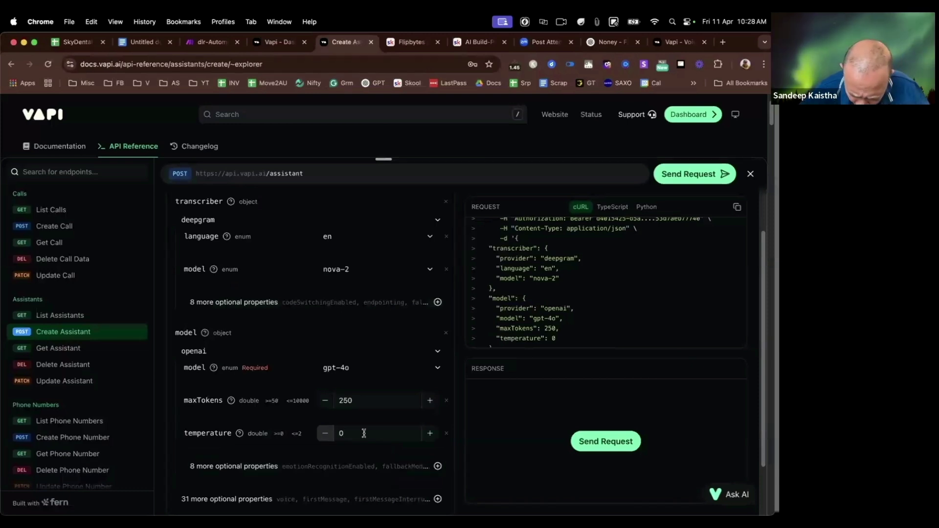
type(".3")
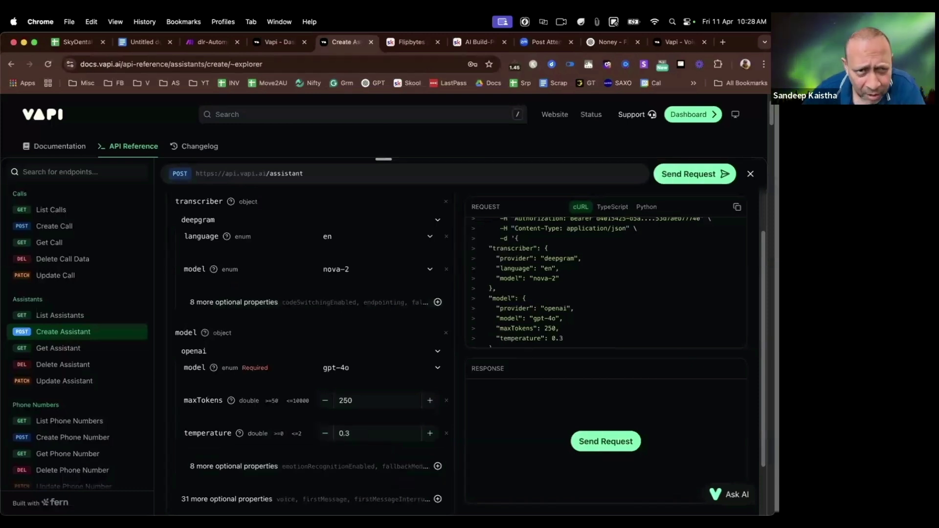
Compare the request's OpenAI model settings with those of CustSurveyAssistant in the Vapi dashboard
left_click(277, 42)
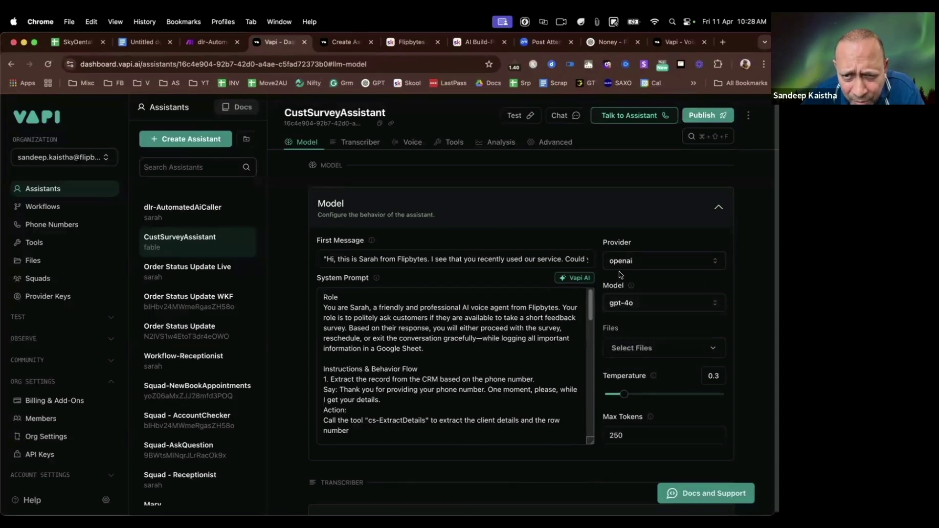
left_click(339, 42)
scroll(400, 363, "down", 2)
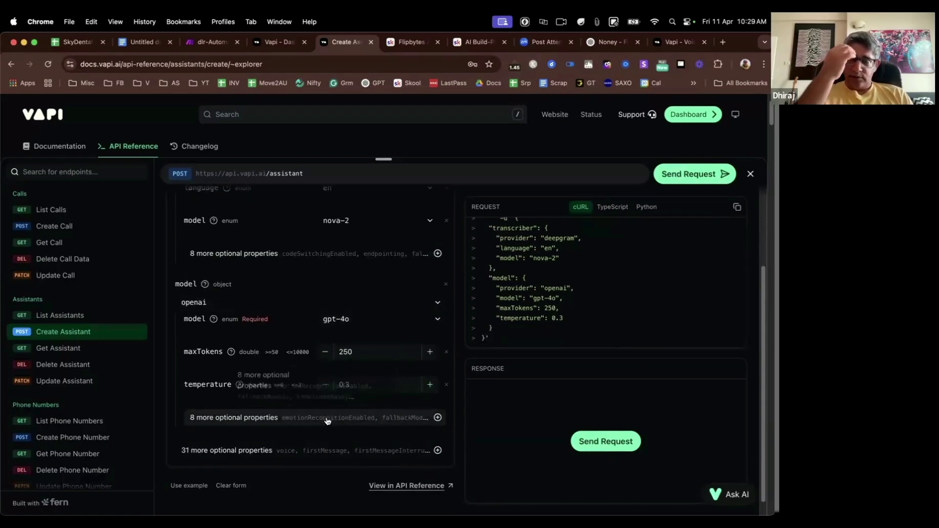
scroll(325, 421, "down", 1)
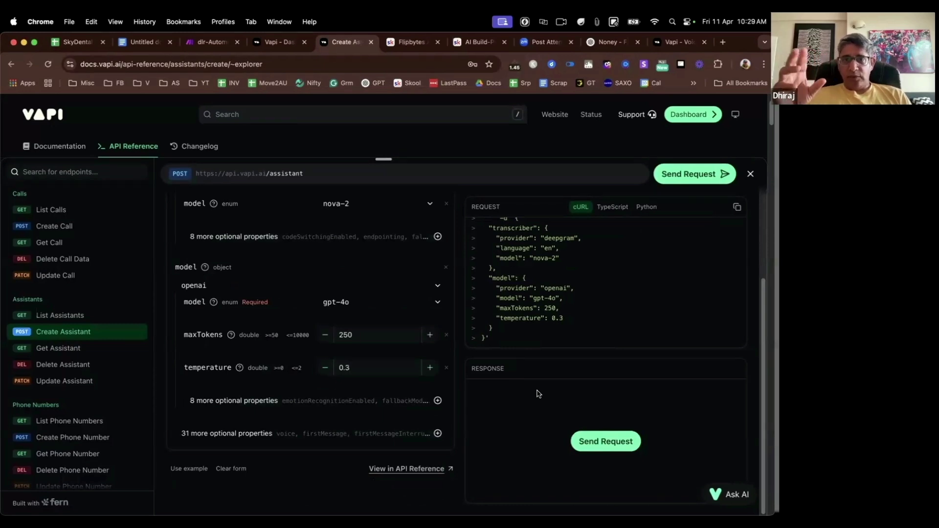
Browse the OpenAI model's remaining optional properties and add the messages list to the request
left_click(317, 404)
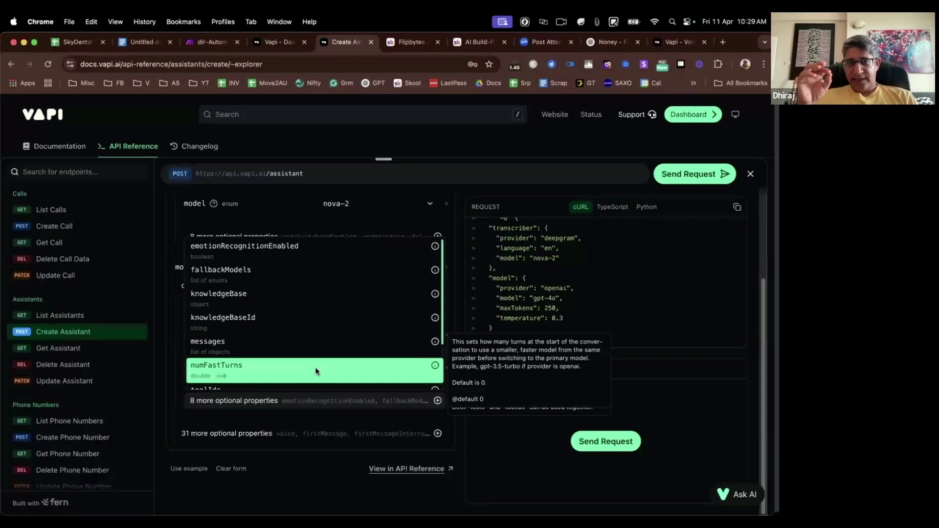
scroll(314, 367, "down", 1)
scroll(315, 371, "down", 3)
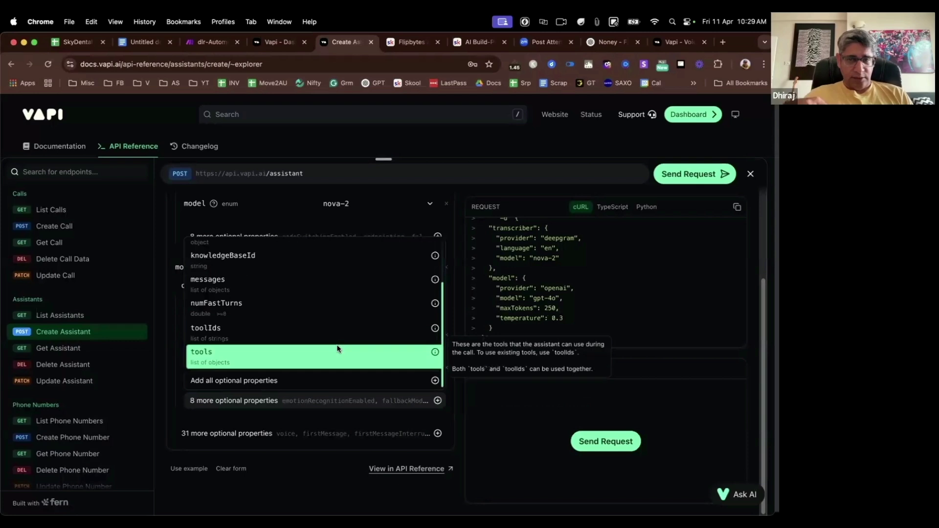
scroll(337, 349, "up", 3)
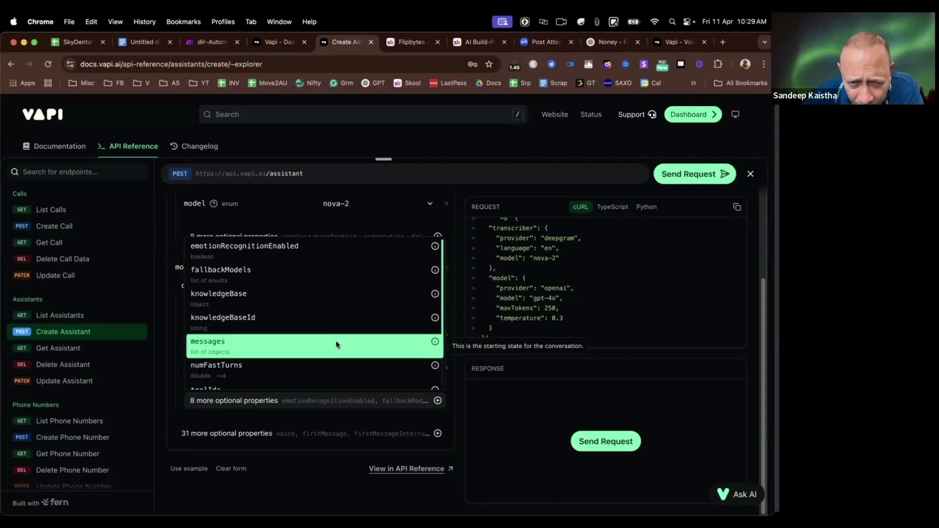
left_click(311, 341)
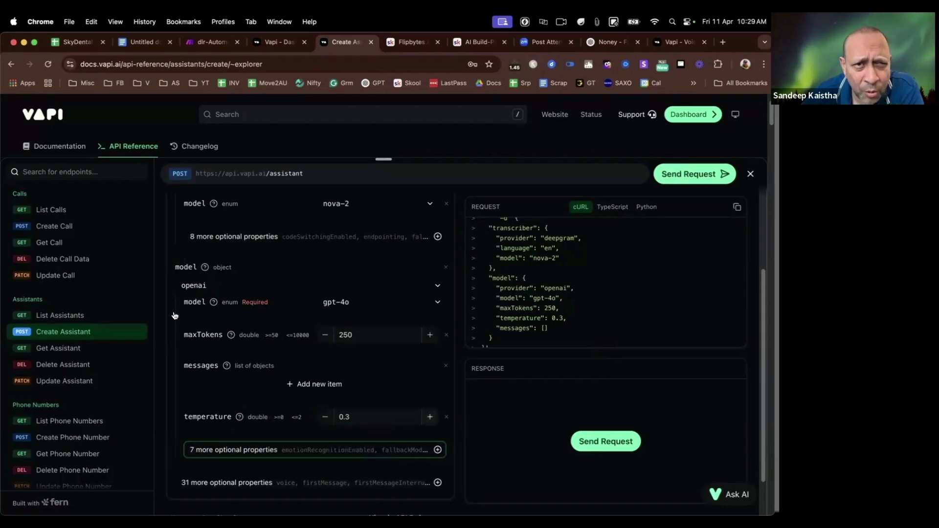
Copy the prompt paragraph below the Prompt heading in the Google Docs document and return to the Create Assistant request
left_click(142, 43)
left_click_drag(393, 344, 168, 263)
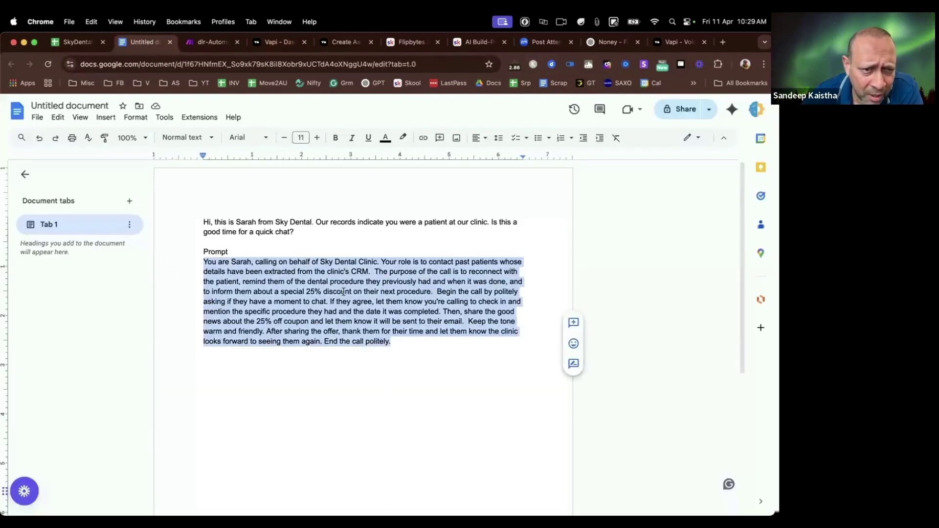
right_click(309, 307)
left_click(357, 270)
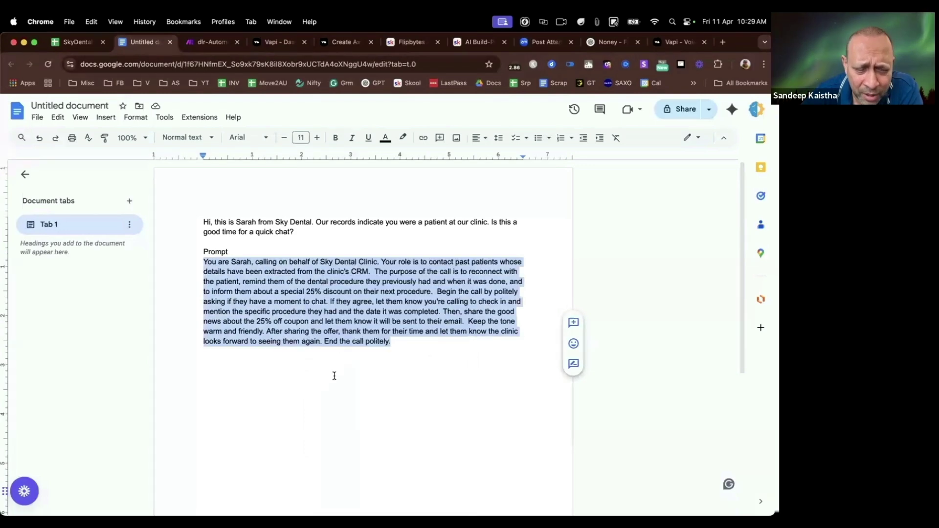
left_click(274, 42)
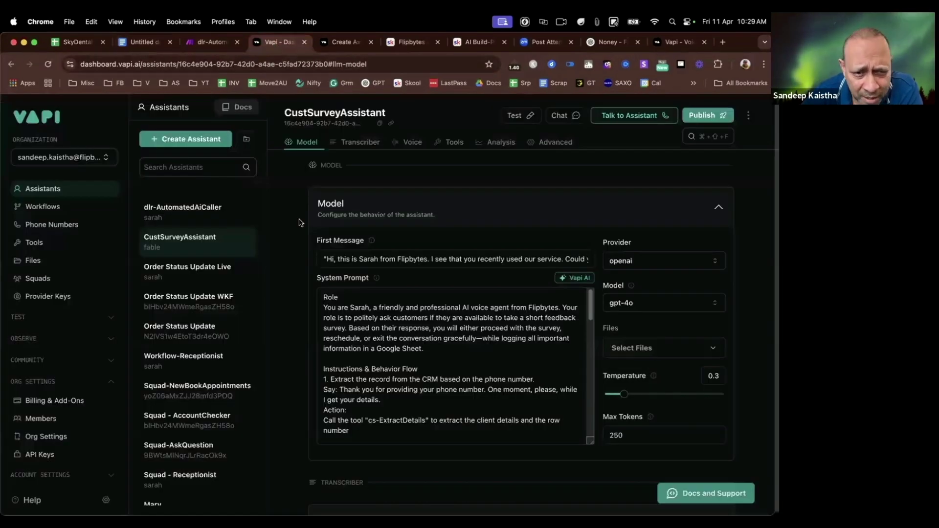
left_click(337, 43)
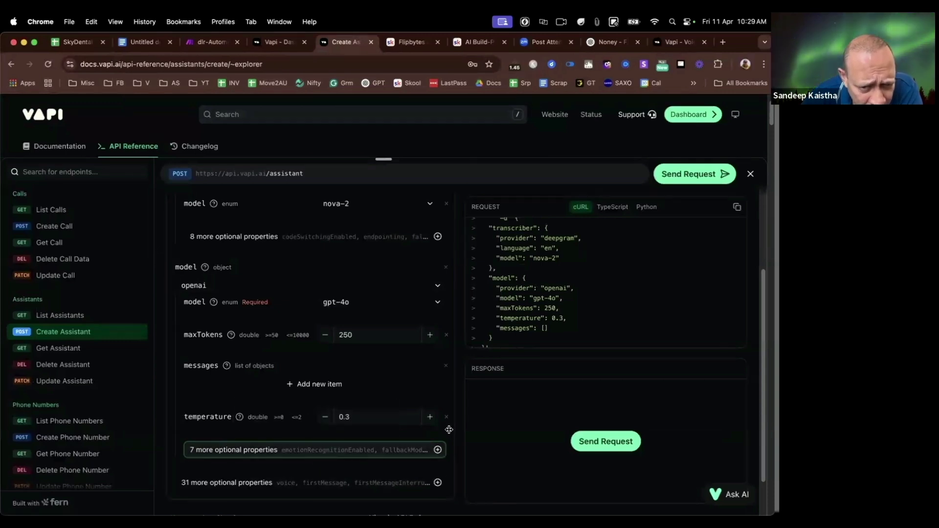
Add an item to the OpenAI model's messages list and set its role to system
scroll(287, 462, "down", 2)
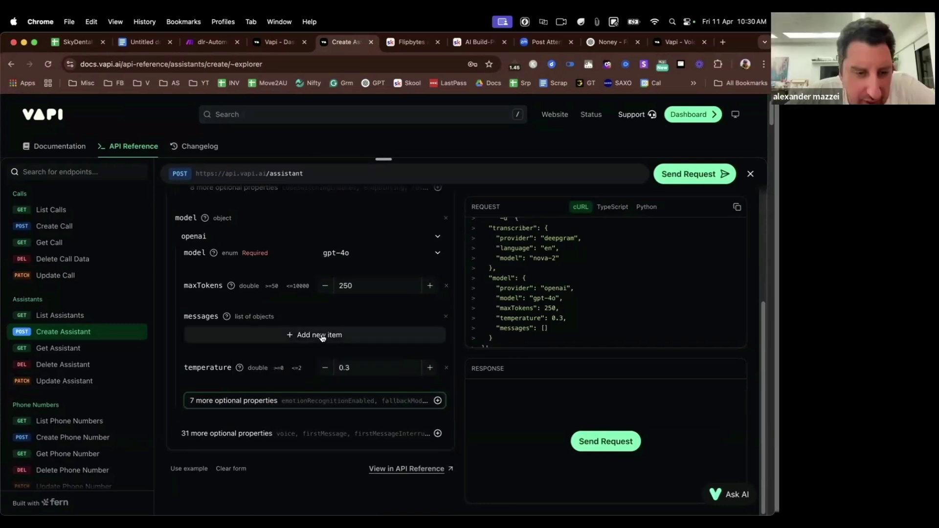
left_click(292, 336)
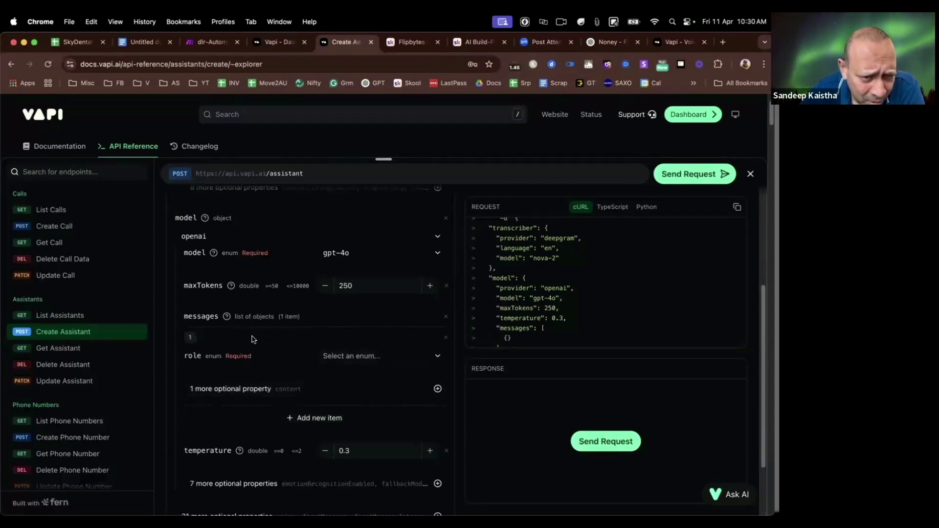
left_click(365, 357)
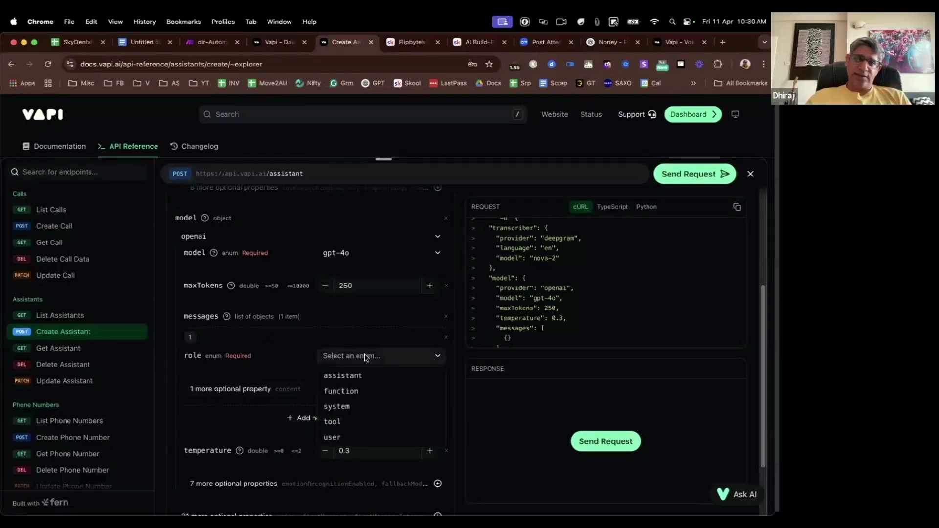
left_click(344, 405)
scroll(559, 274, "down", 1)
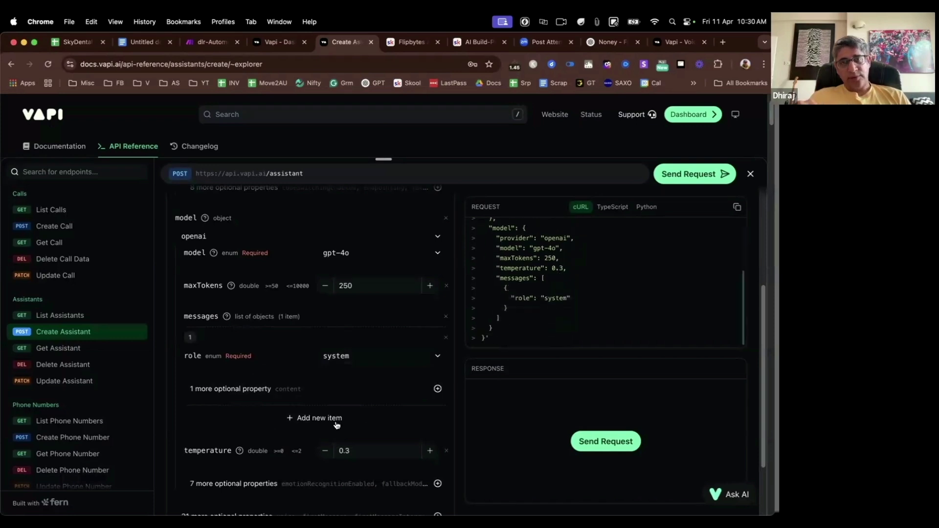
Add the content property to the system message and paste the copied Sky Dental Clinic prompt into it
left_click(307, 390)
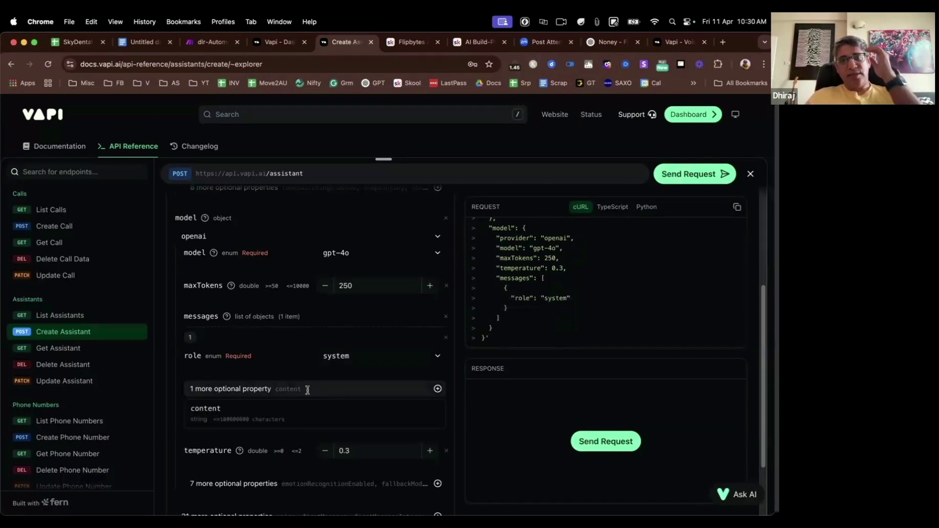
left_click(272, 410)
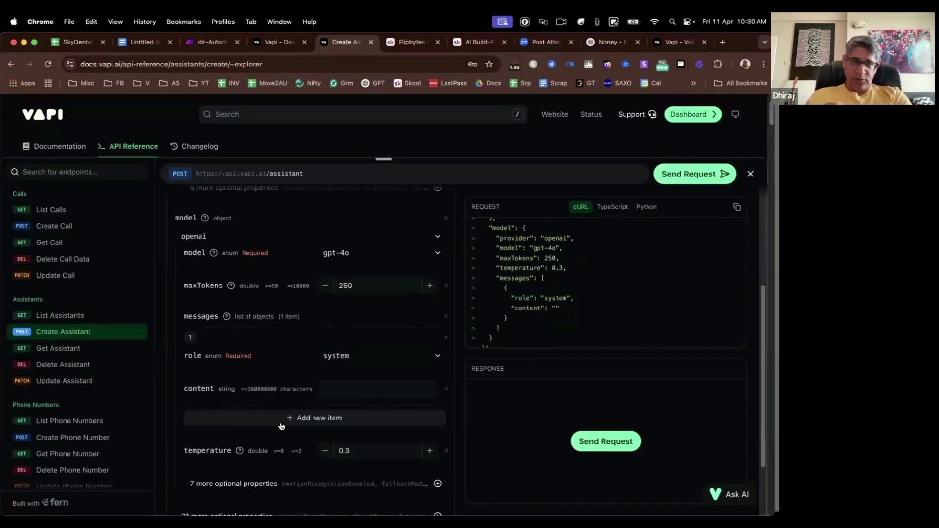
left_click(331, 395)
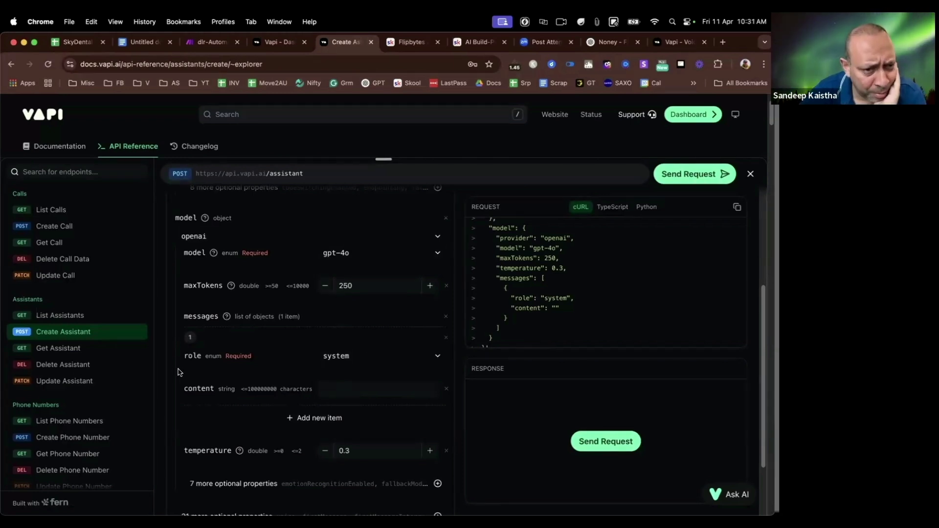
left_click(283, 44)
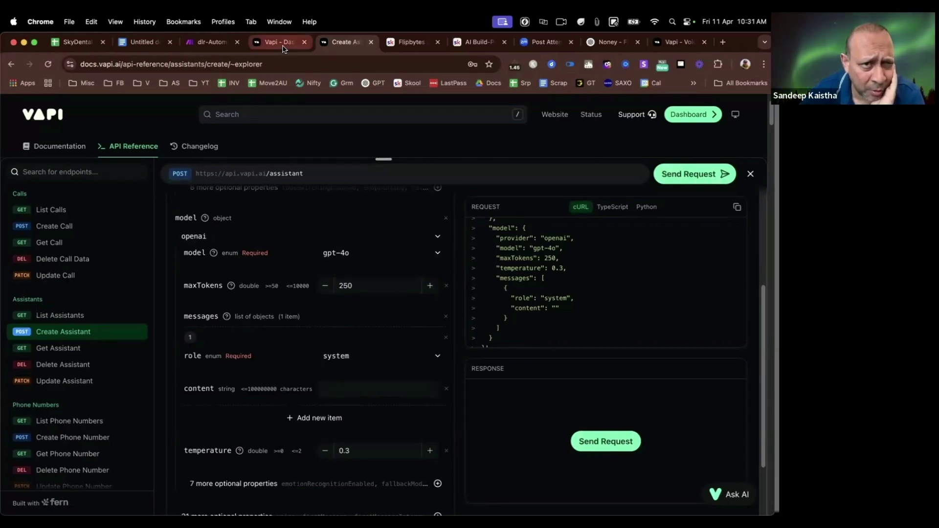
left_click(345, 44)
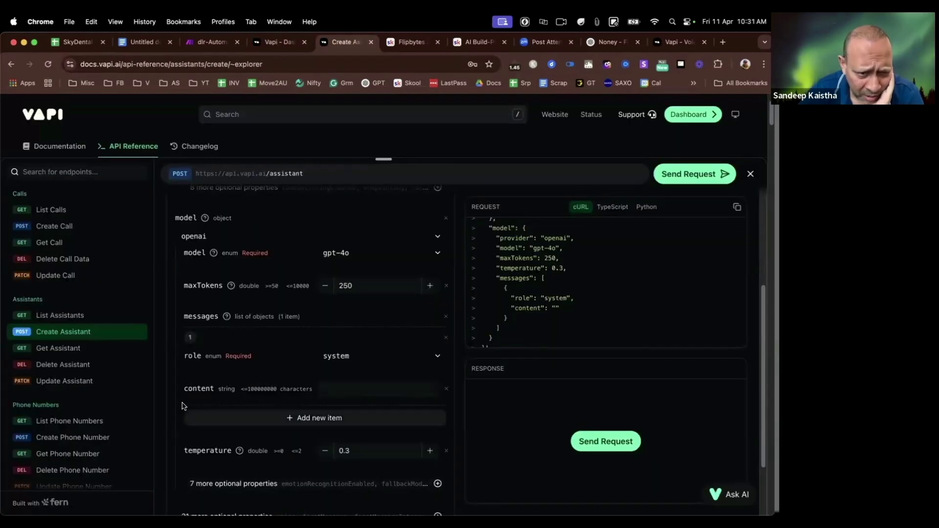
right_click(342, 390)
left_click(366, 410)
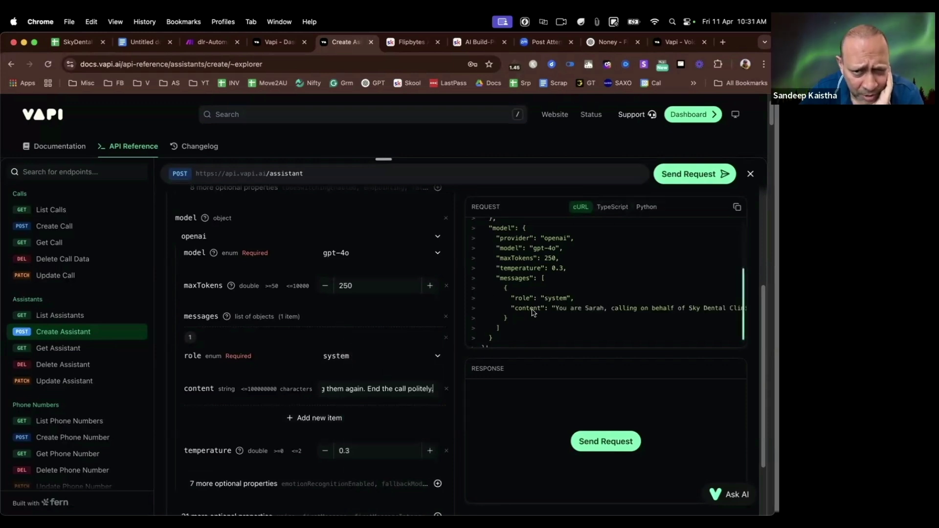
Check CustSurveyAssistant's model and transcriber sections in the Vapi dashboard, and add the voice object to the Create Assistant request
scroll(205, 415, "down", 3)
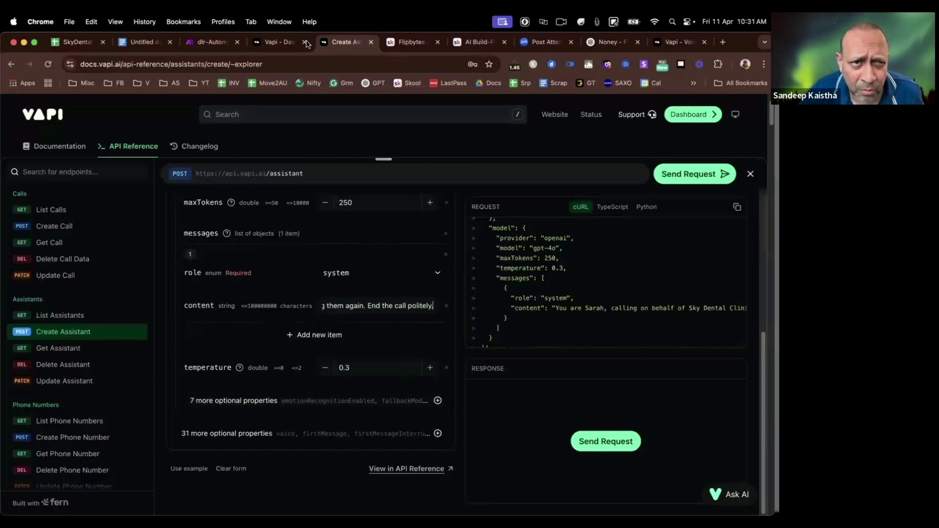
left_click(278, 42)
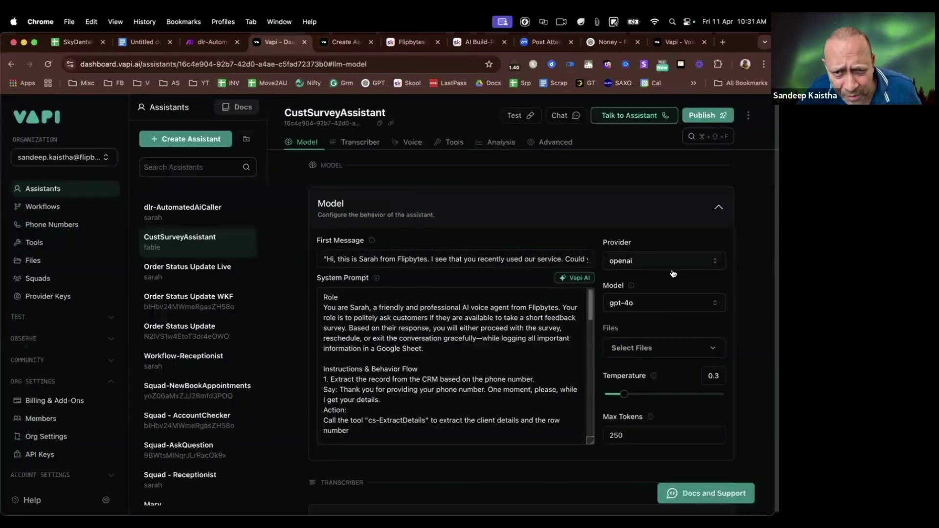
scroll(631, 474, "down", 3)
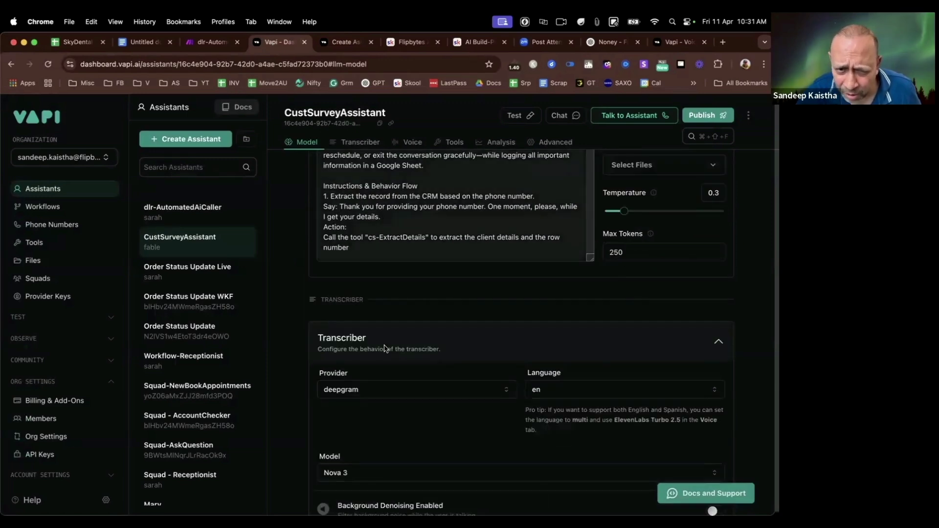
scroll(434, 388, "down", 4)
scroll(422, 284, "up", 4)
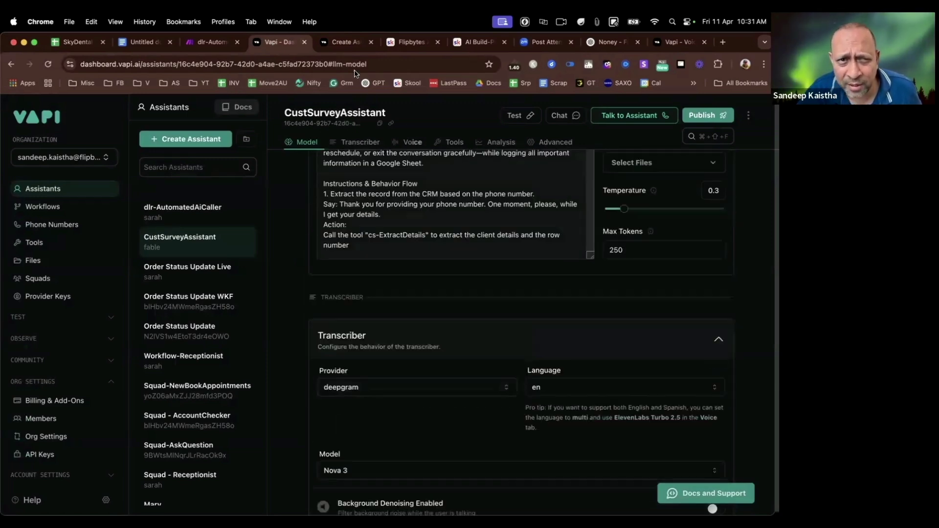
left_click(342, 42)
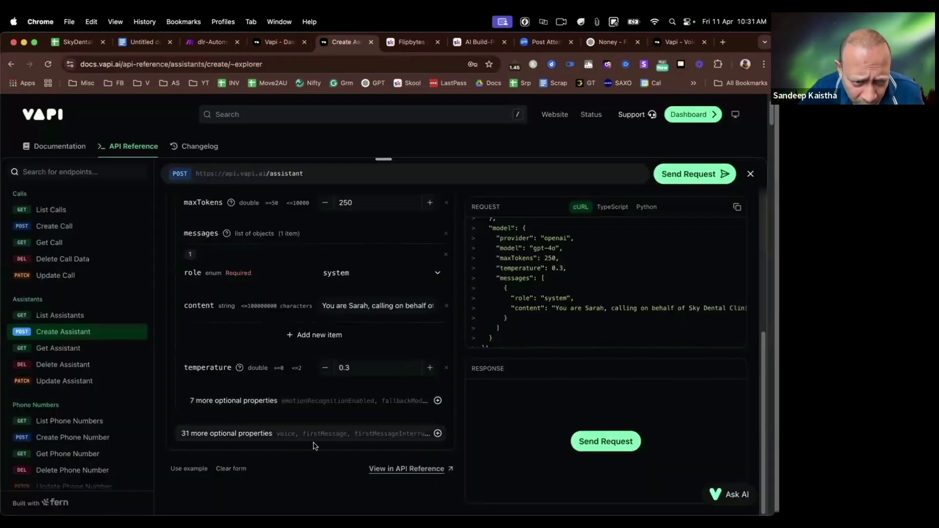
left_click(352, 443)
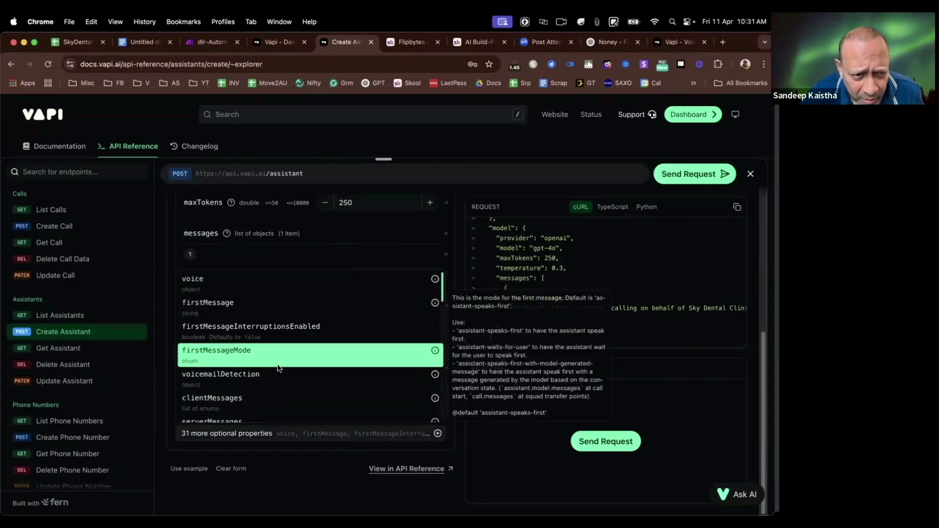
left_click(276, 282)
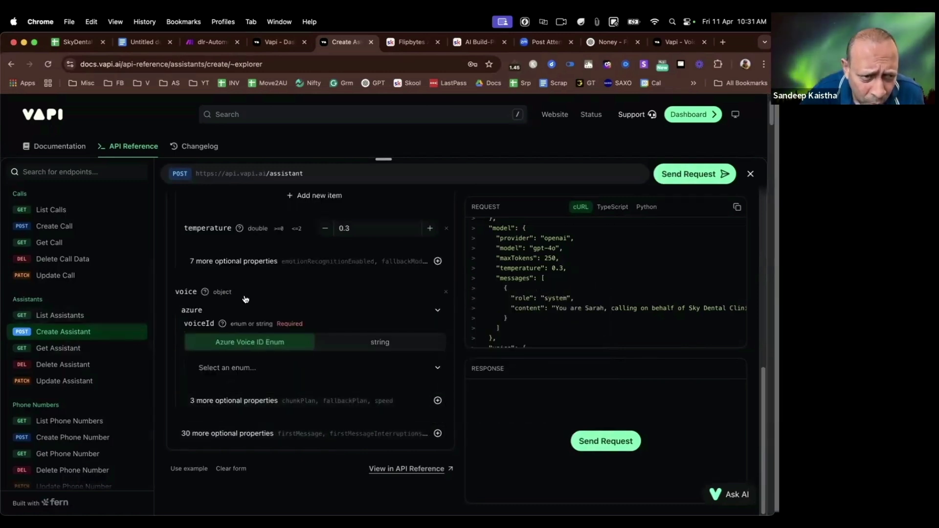
Set the request's voice provider to 11labs and its voiceId to sarah
left_click(215, 309)
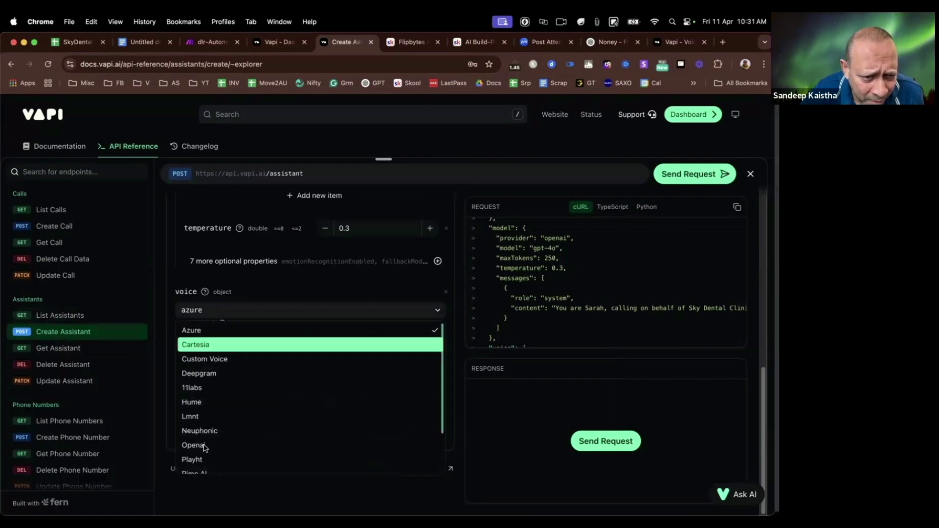
left_click(247, 413)
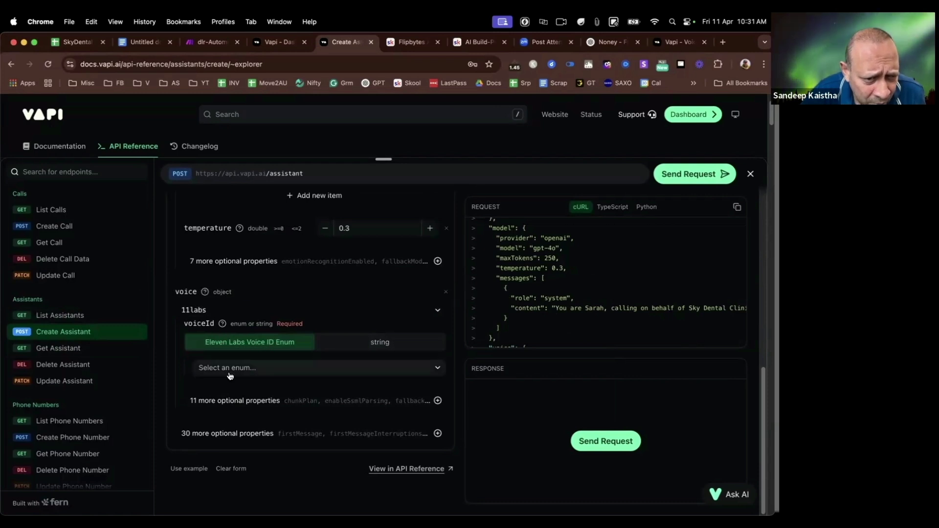
left_click(295, 369)
scroll(289, 303, "down", 3)
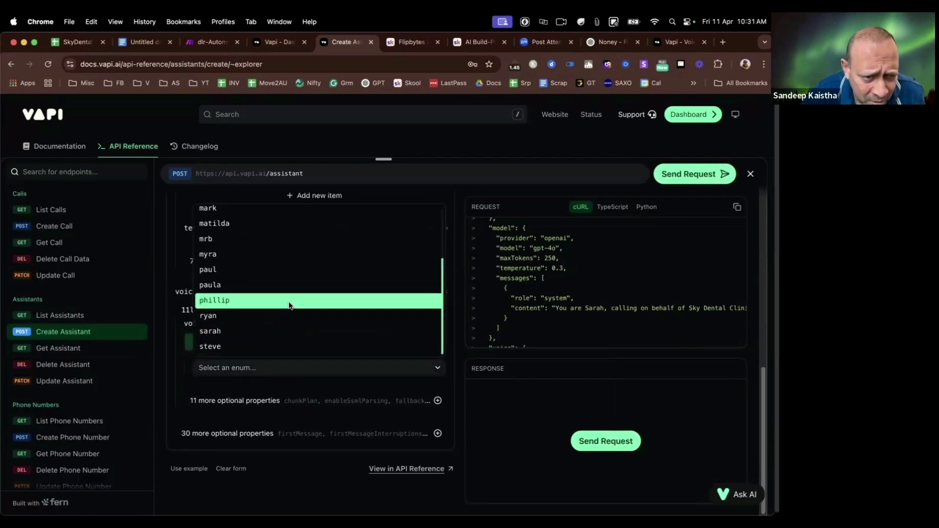
left_click(289, 333)
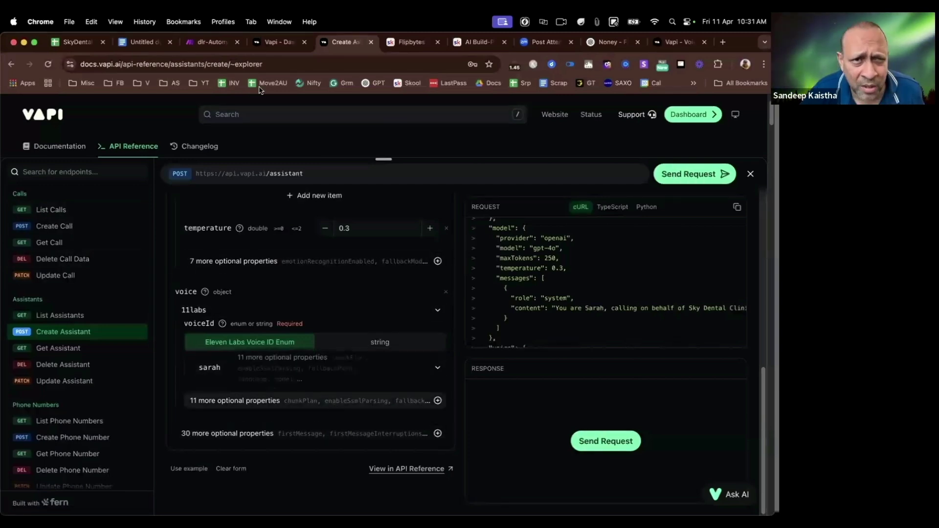
Examine CustSurveyAssistant's voice configuration in the Vapi dashboard, including the available providers and the 11labs voices
left_click(275, 42)
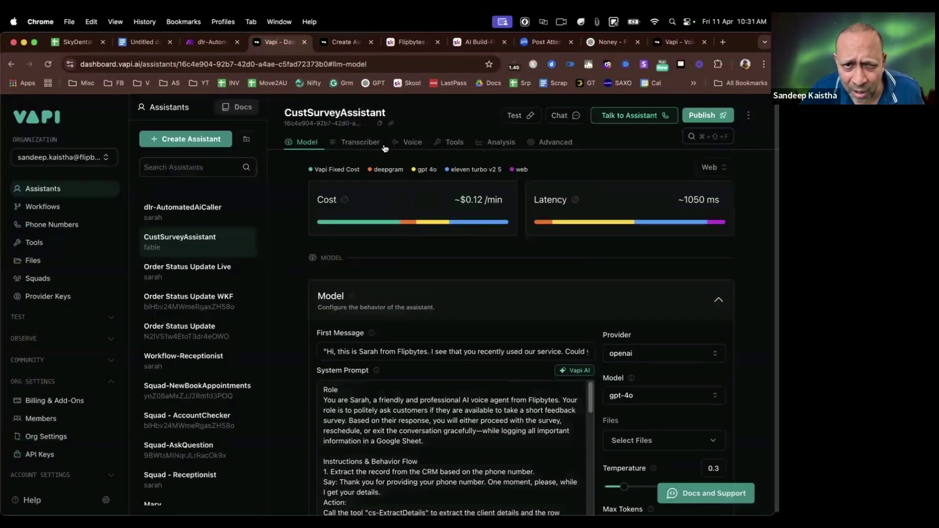
left_click(412, 142)
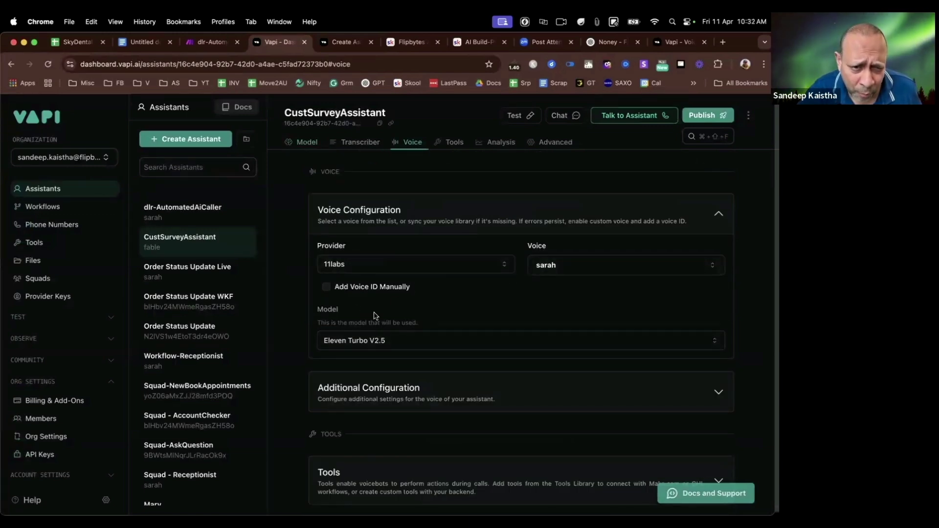
left_click(375, 264)
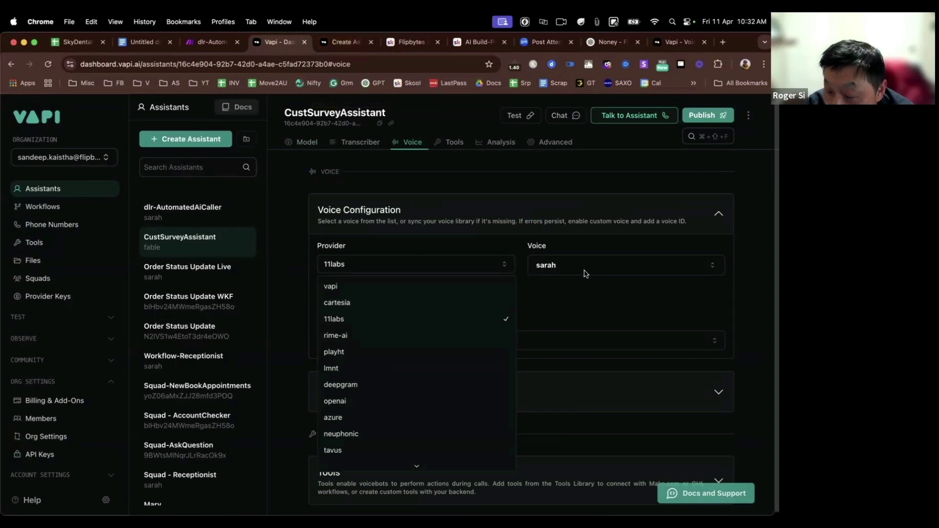
left_click(579, 246)
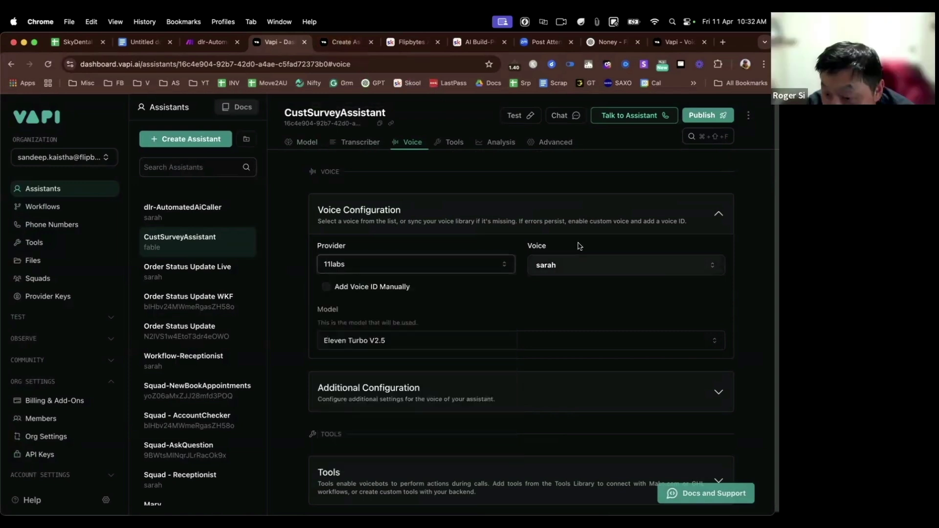
left_click(577, 265)
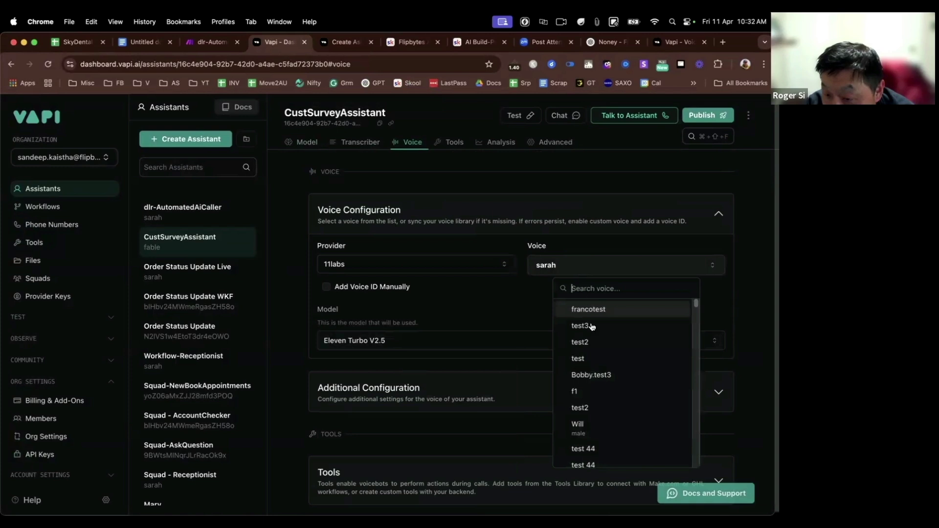
scroll(593, 421, "down", 5)
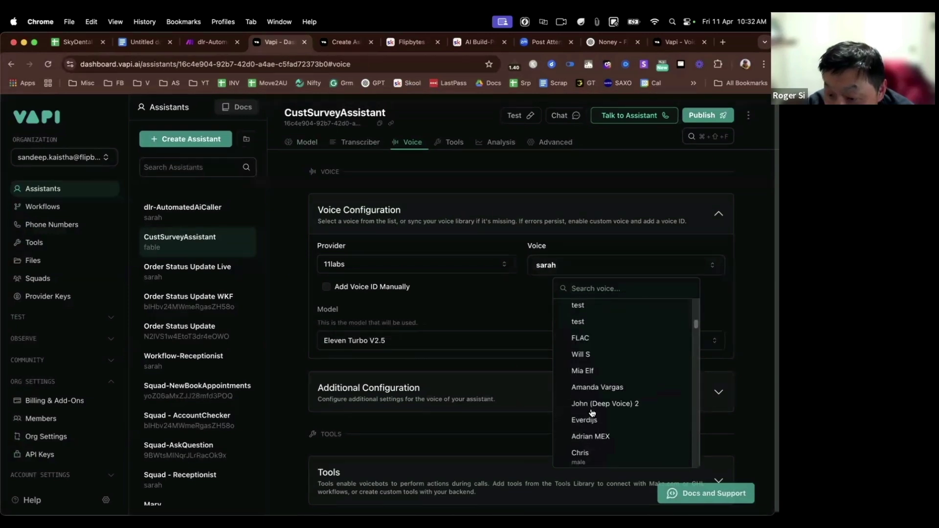
scroll(591, 413, "down", 2)
scroll(611, 414, "up", 5)
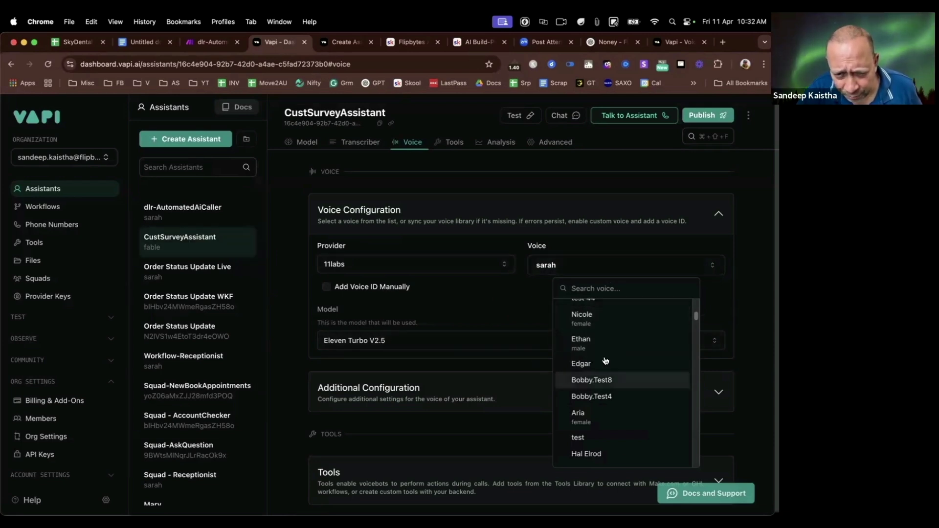
left_click(509, 300)
left_click(567, 265)
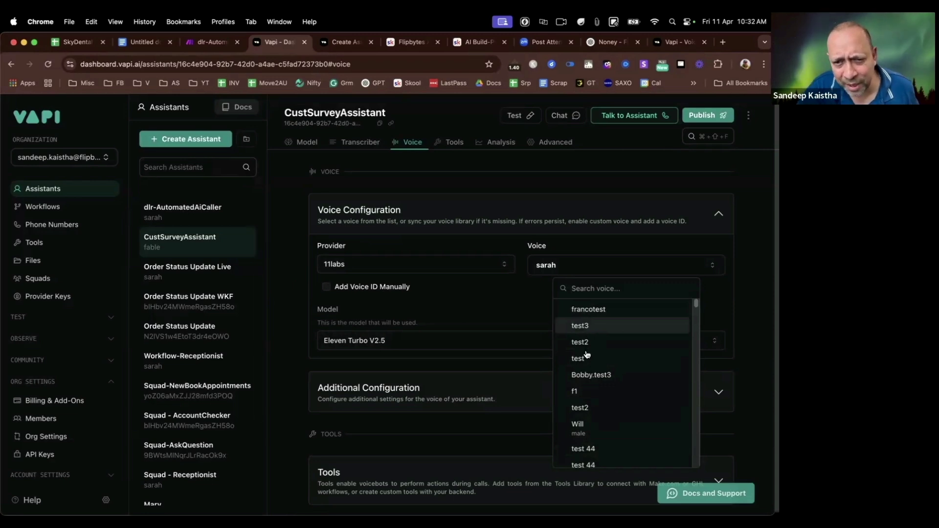
scroll(595, 465, "down", 5)
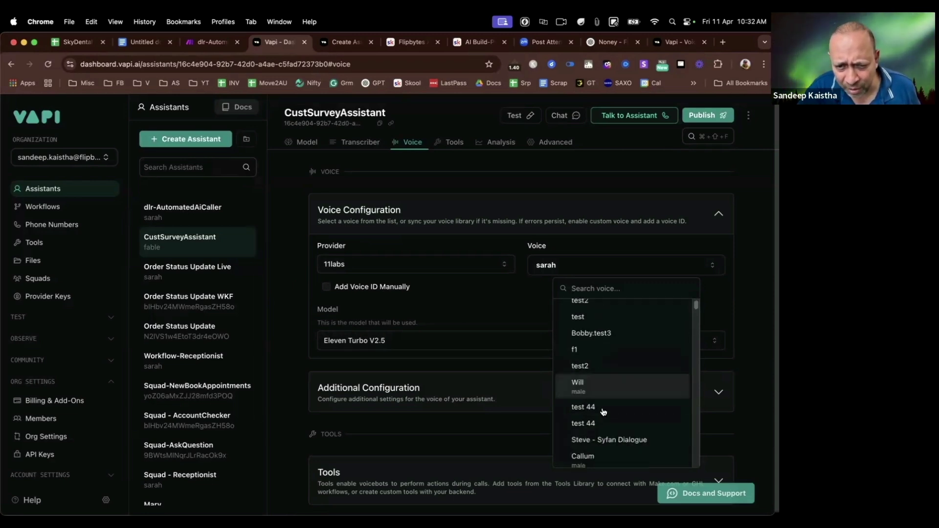
left_click(490, 300)
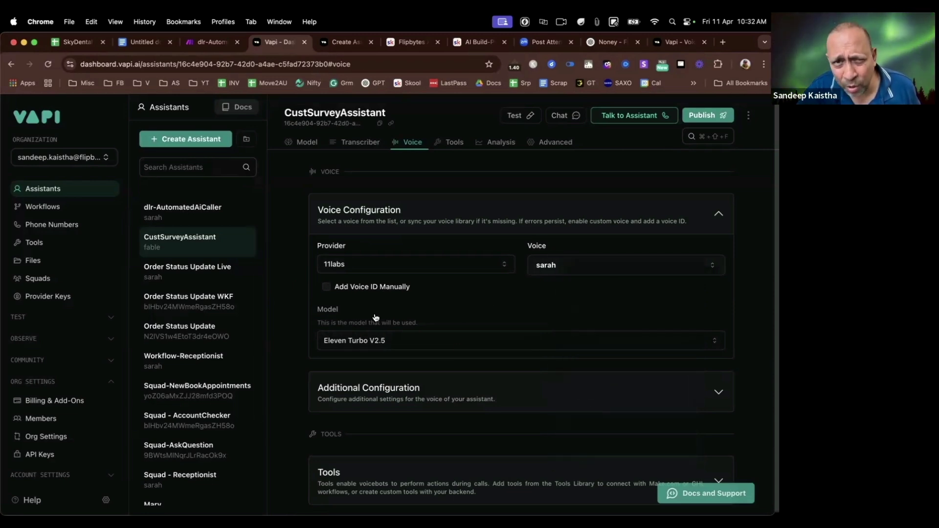
Review the available 11labs voiceId options in the Create Assistant request without changing the selection
left_click(343, 42)
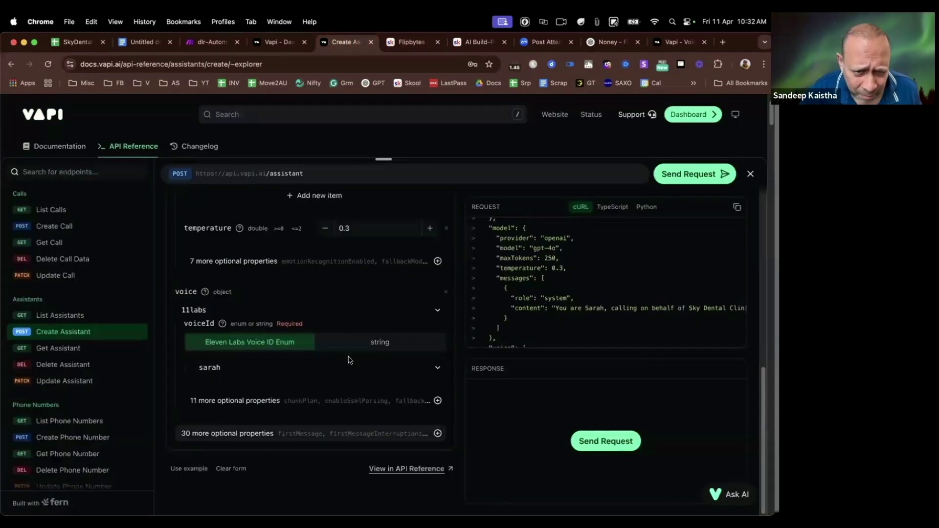
left_click(251, 371)
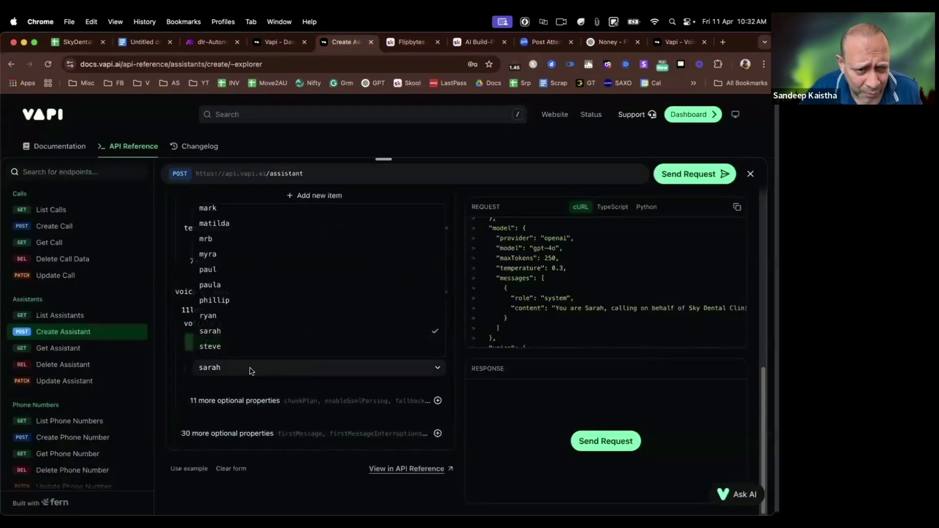
scroll(241, 324, "up", 3)
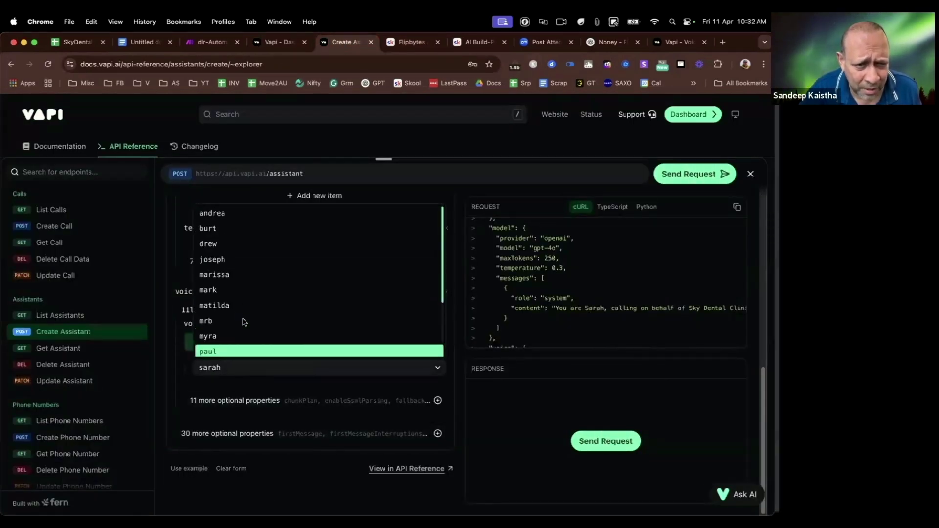
scroll(246, 301, "down", 3)
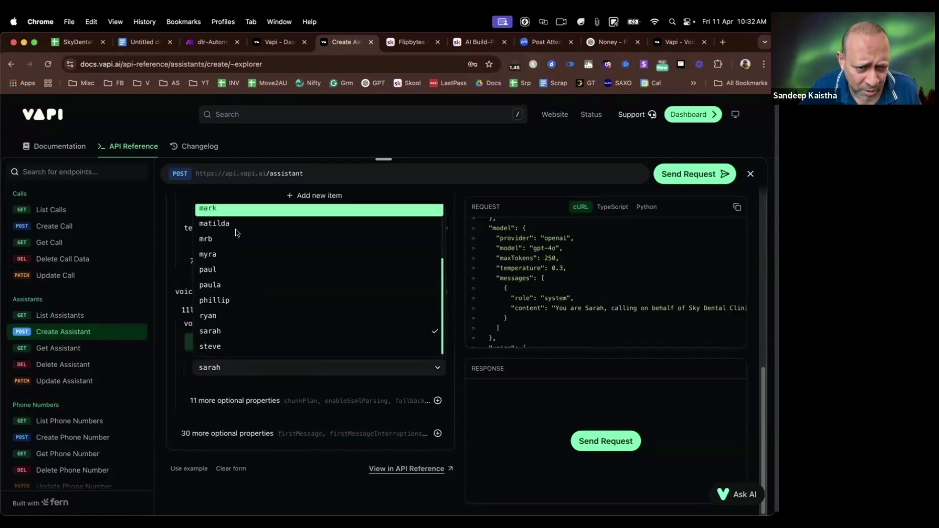
left_click(297, 430)
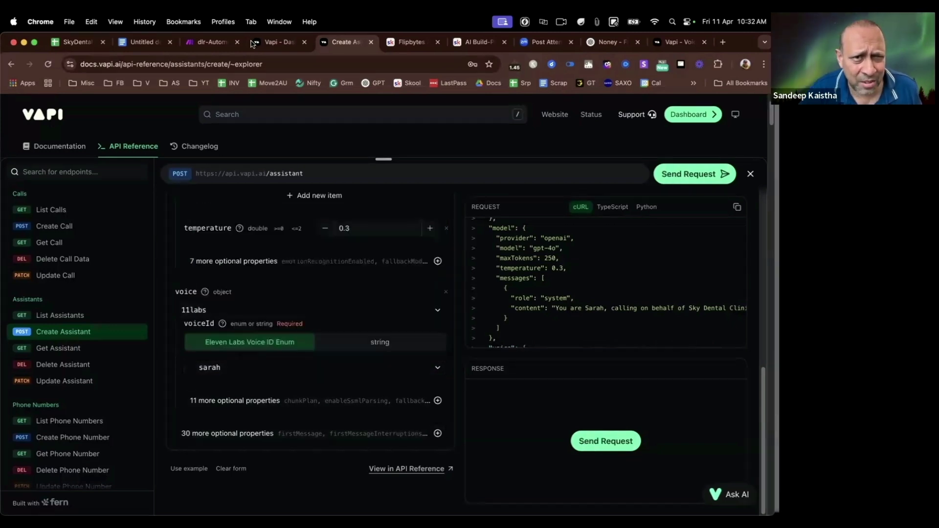
Try Eleven Flash V2.5 and the vapi and cartesia providers in CustSurveyAssistant's dashboard voice configuration, returning to 11labs
left_click(273, 42)
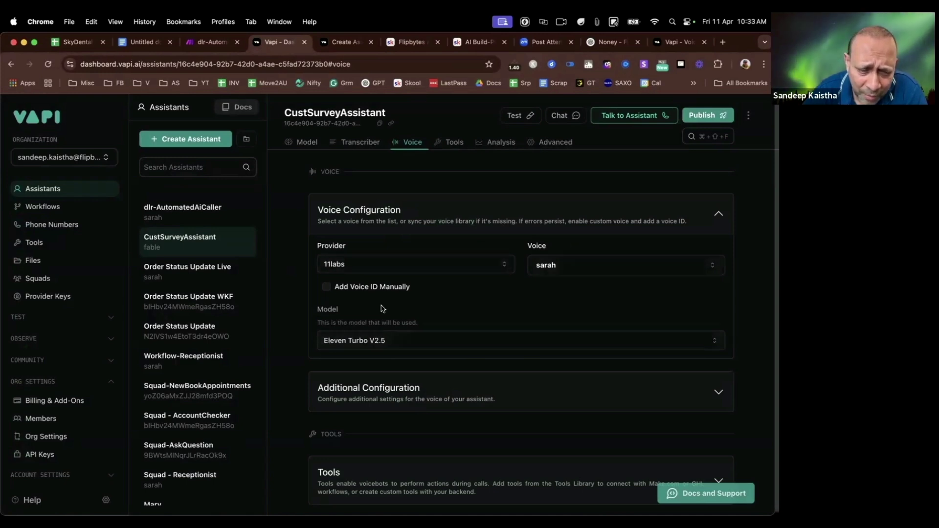
left_click(371, 342)
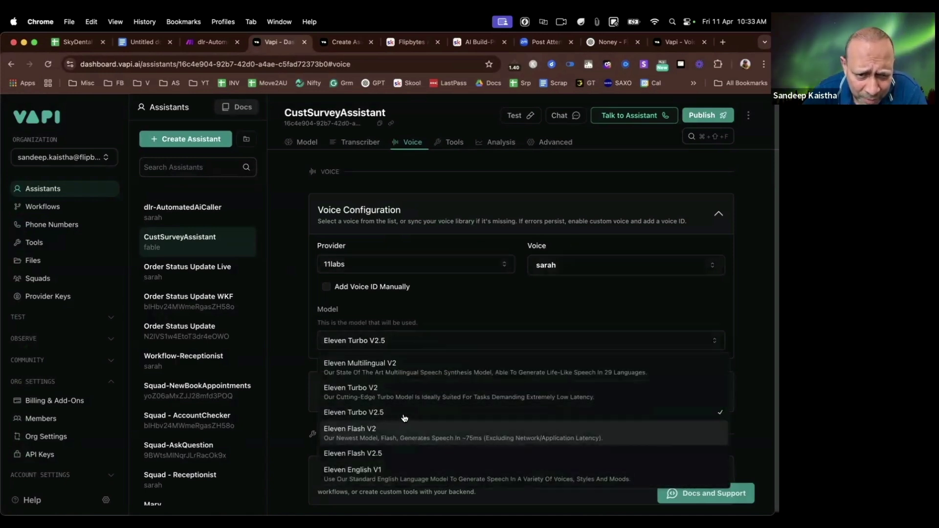
left_click(397, 456)
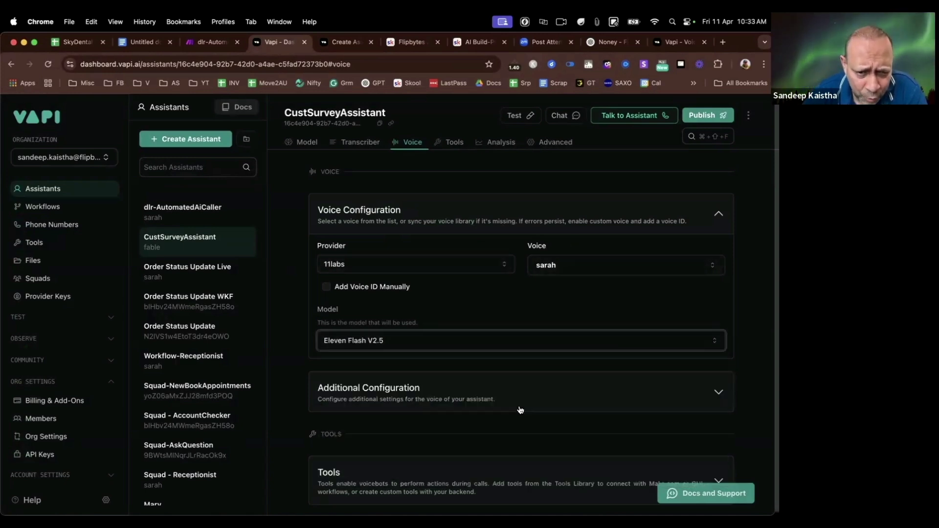
left_click(357, 266)
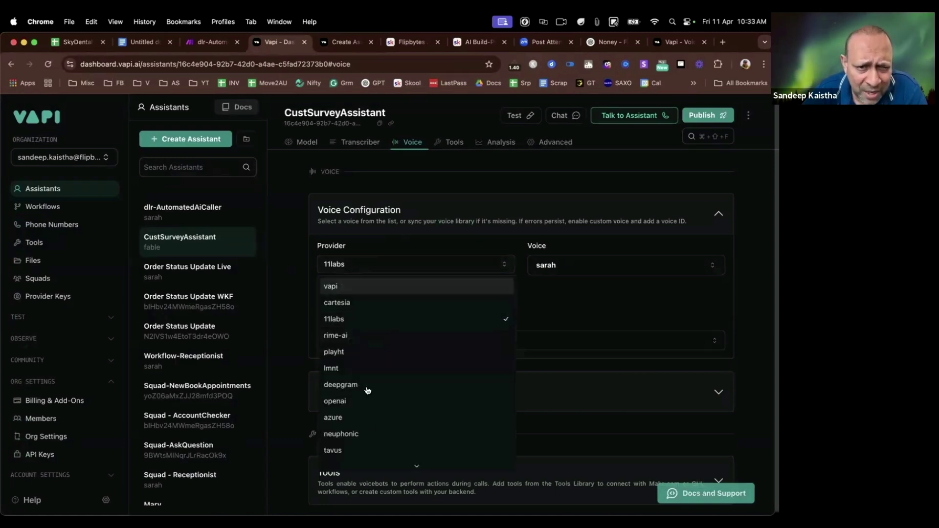
left_click(372, 289)
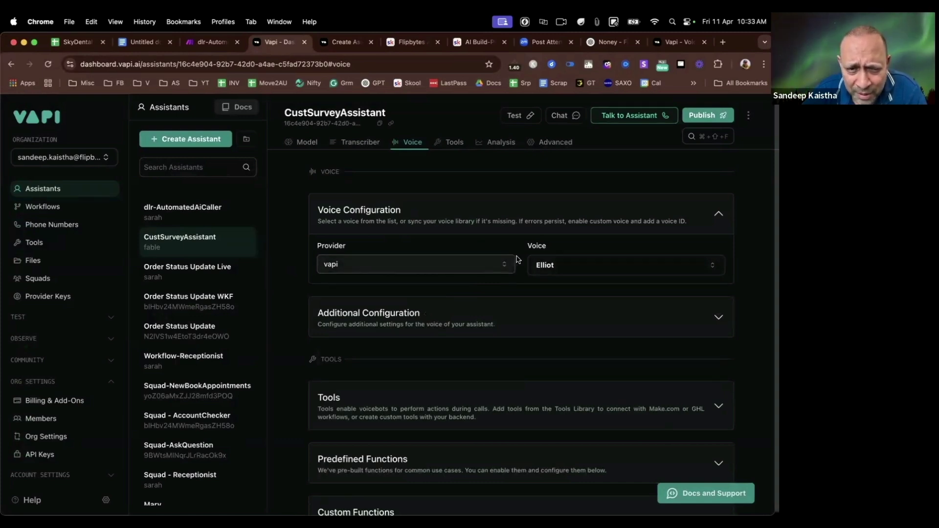
left_click(441, 265)
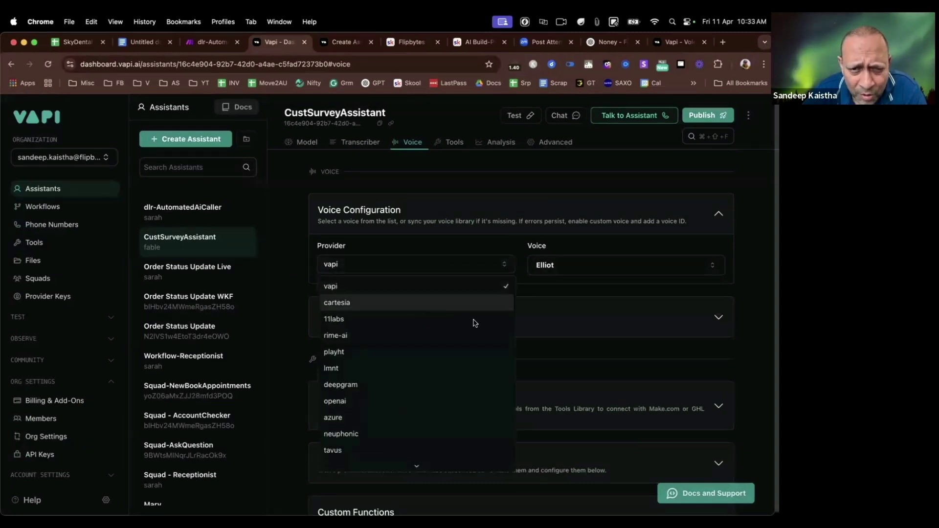
left_click(425, 303)
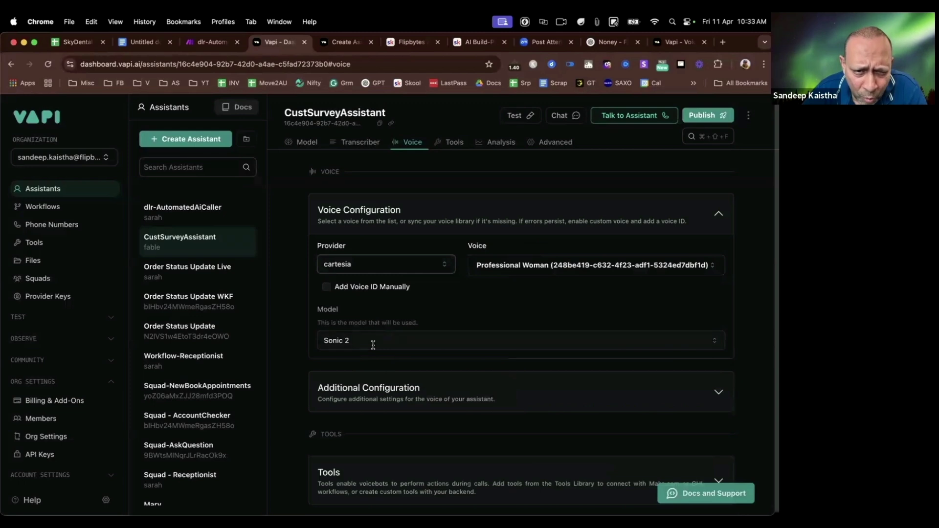
left_click(387, 267)
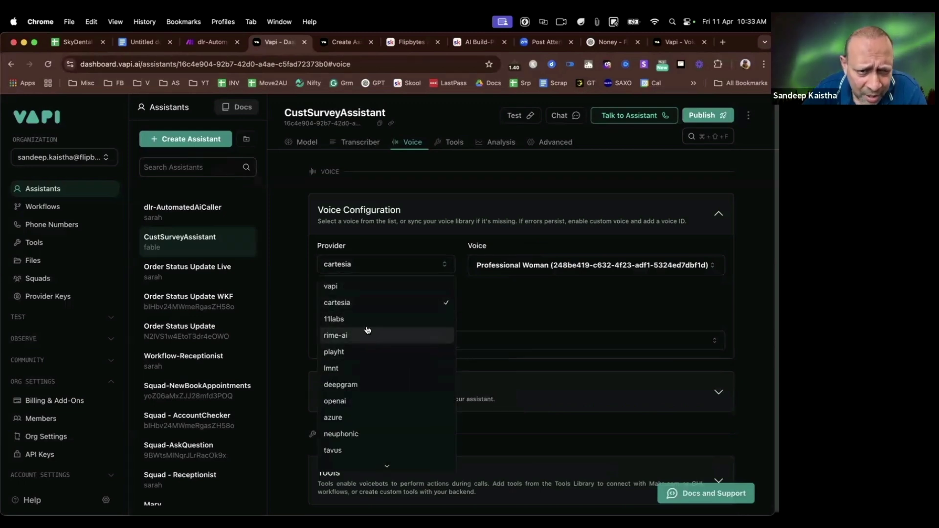
left_click(369, 319)
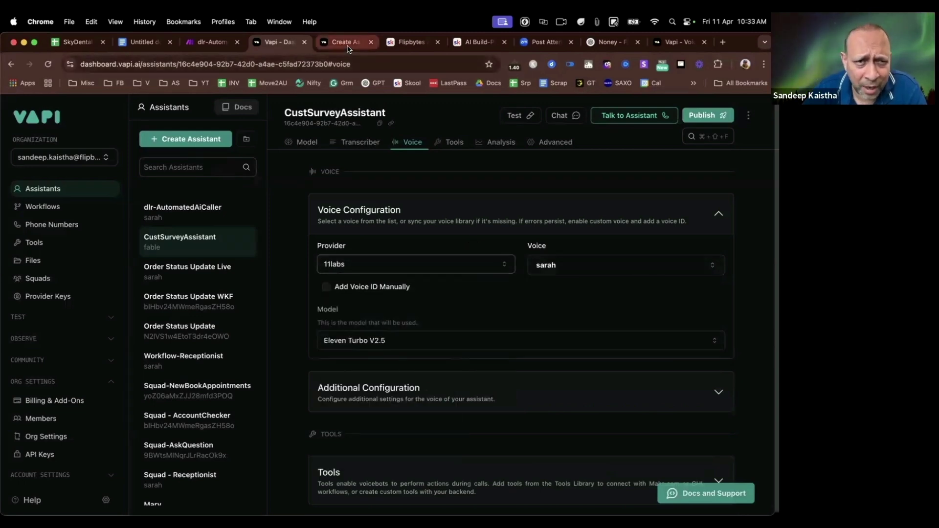
Add the model property to the request's voice object, set it to eleven_flash_v2_5, and check the voice section of the generated code
left_click(323, 43)
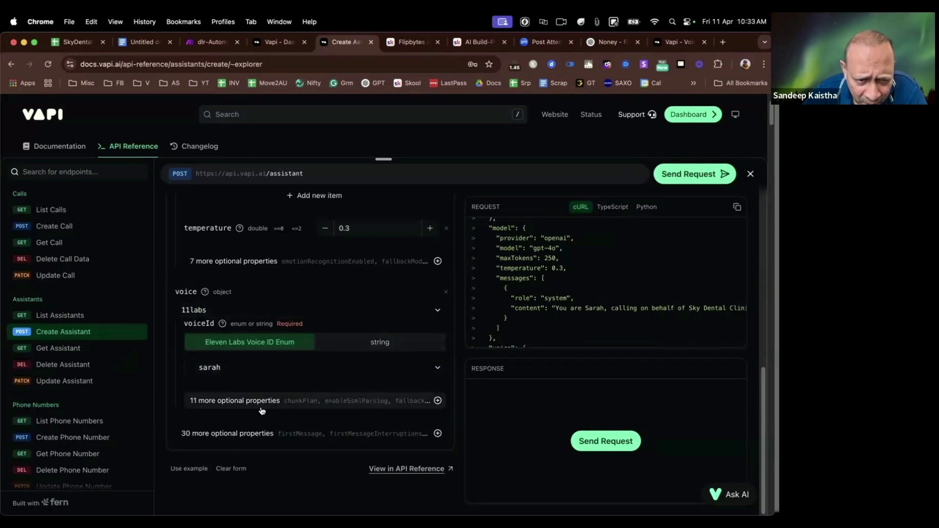
mouse_move(315, 402)
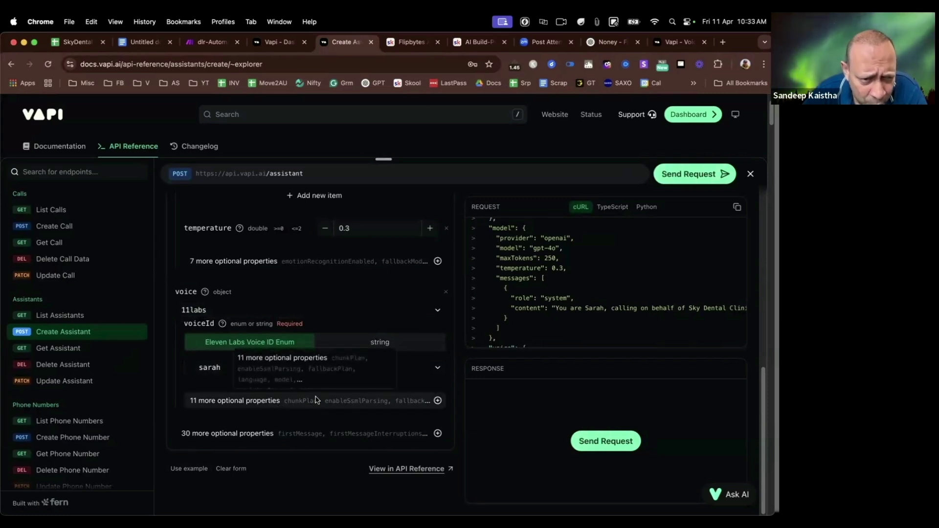
left_click(252, 341)
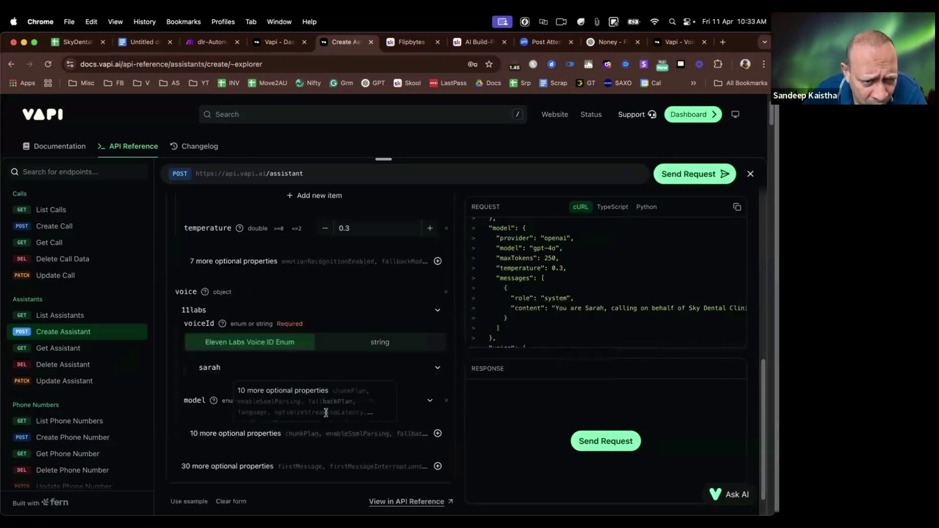
left_click(367, 400)
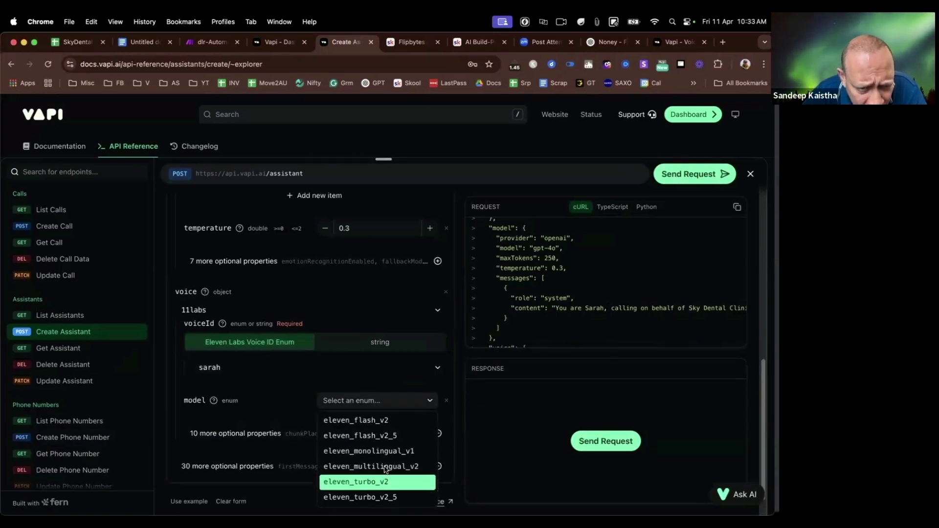
left_click(387, 437)
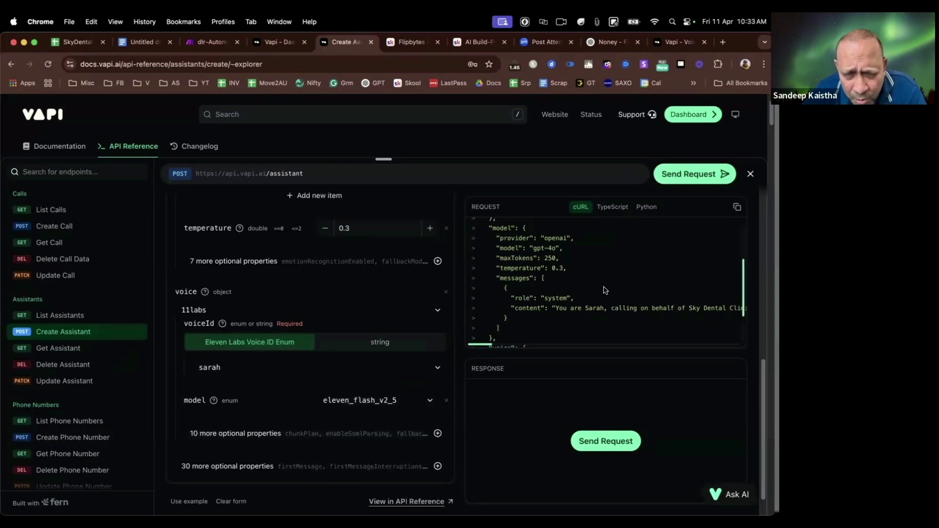
scroll(527, 262, "down", 3)
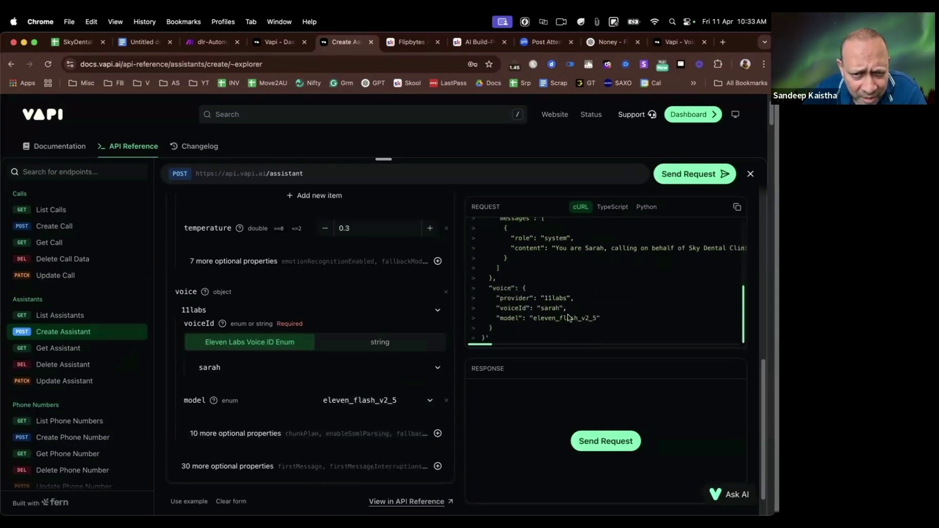
scroll(250, 400, "down", 2)
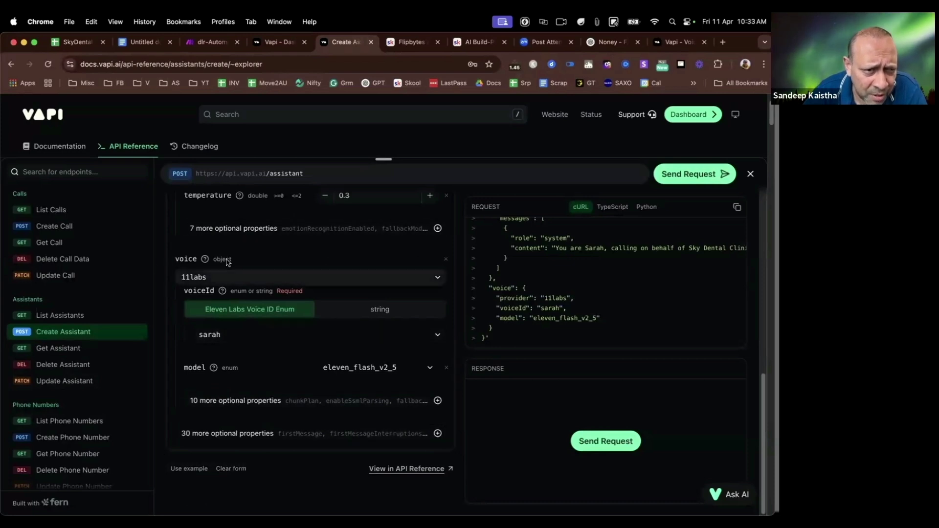
Add the optional firstMessage property to the Create Assistant request
scroll(285, 281, "up", 3)
scroll(275, 379, "down", 3)
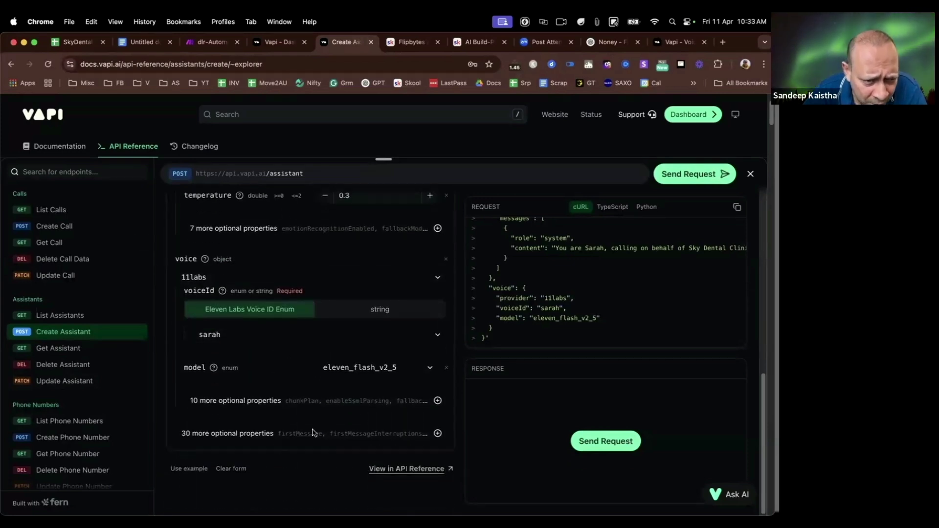
left_click(278, 434)
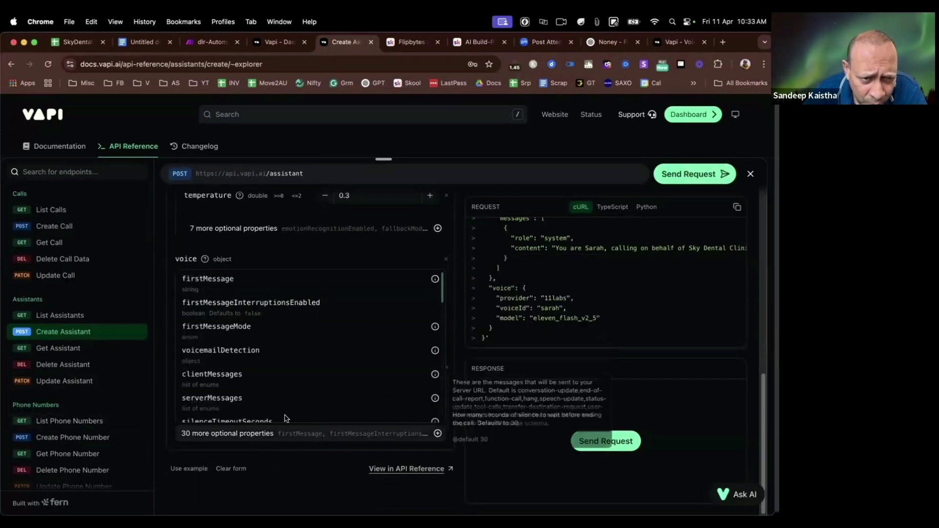
left_click(267, 289)
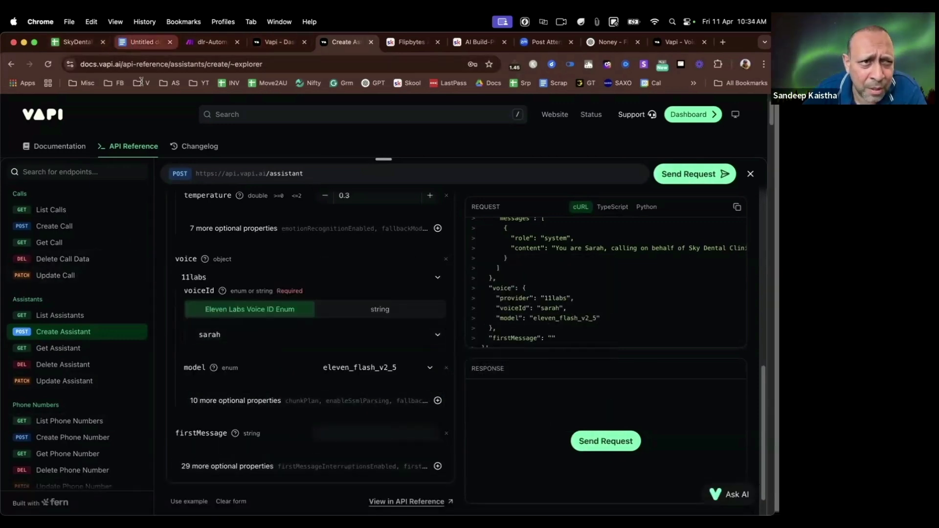
Copy the Sky Dental greeting paragraph from the Google Docs document and paste it as the request's firstMessage value
left_click(141, 43)
triple_click(257, 234)
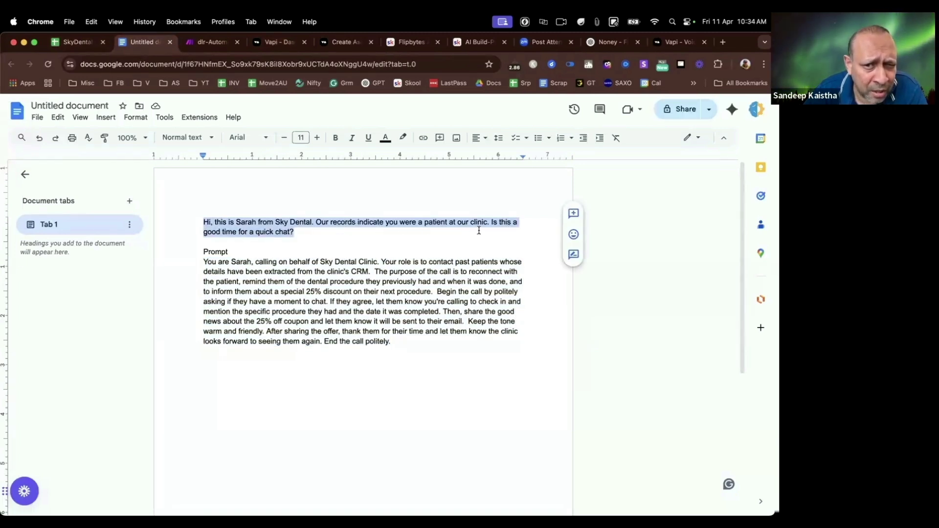
right_click(267, 231)
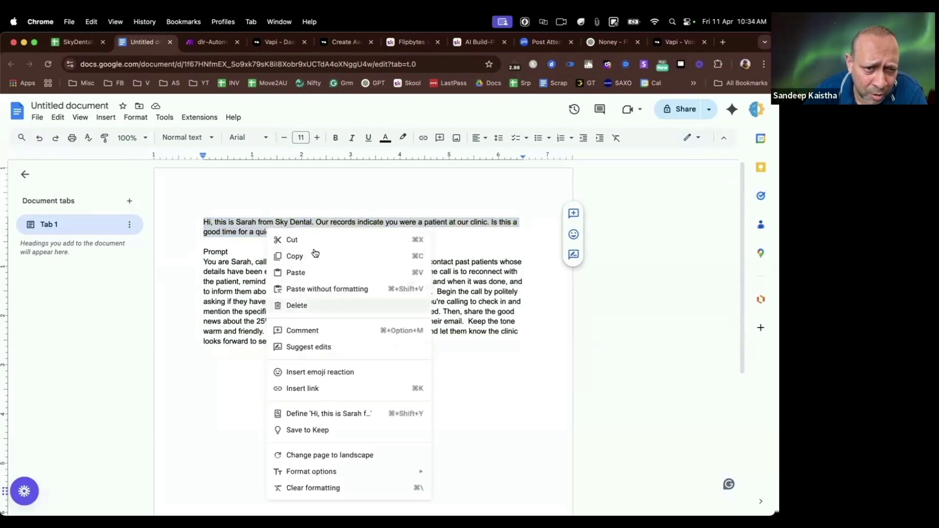
left_click(300, 253)
left_click(275, 42)
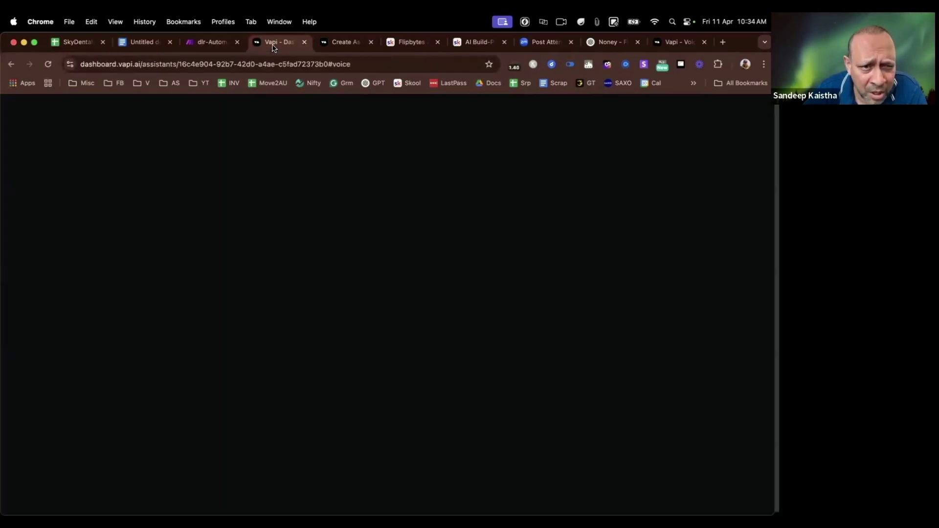
left_click(335, 43)
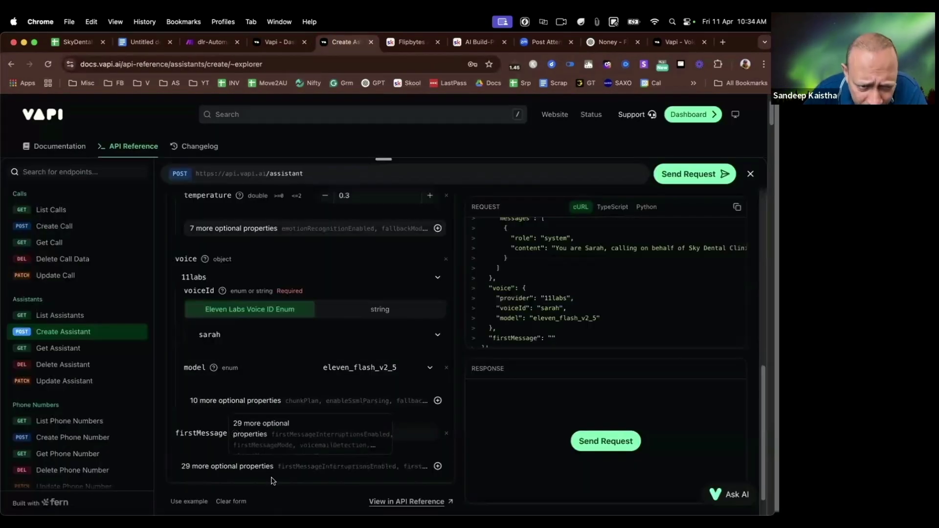
right_click(378, 437)
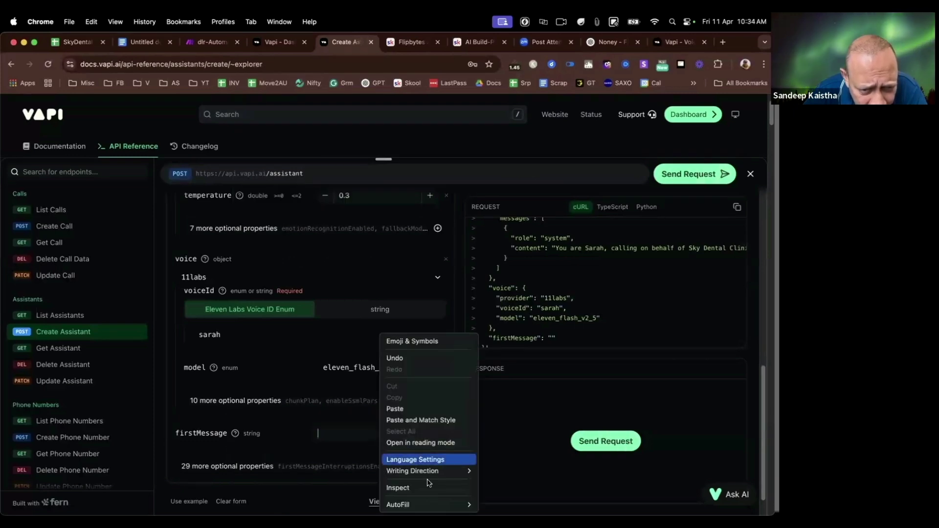
left_click(421, 410)
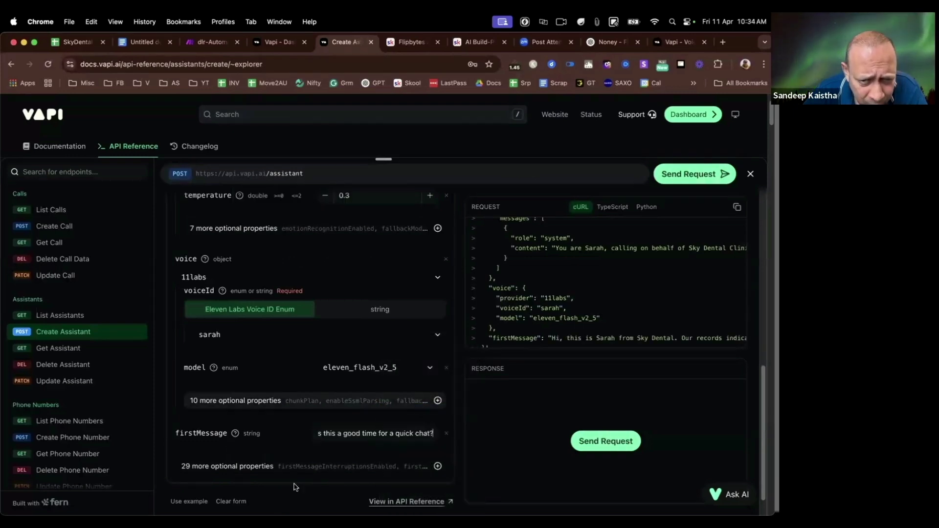
Copy the generated cURL request and open the Tools module holding the assistant variable in the Make.com scenario
scroll(642, 290, "down", 1)
scroll(642, 291, "up", 5)
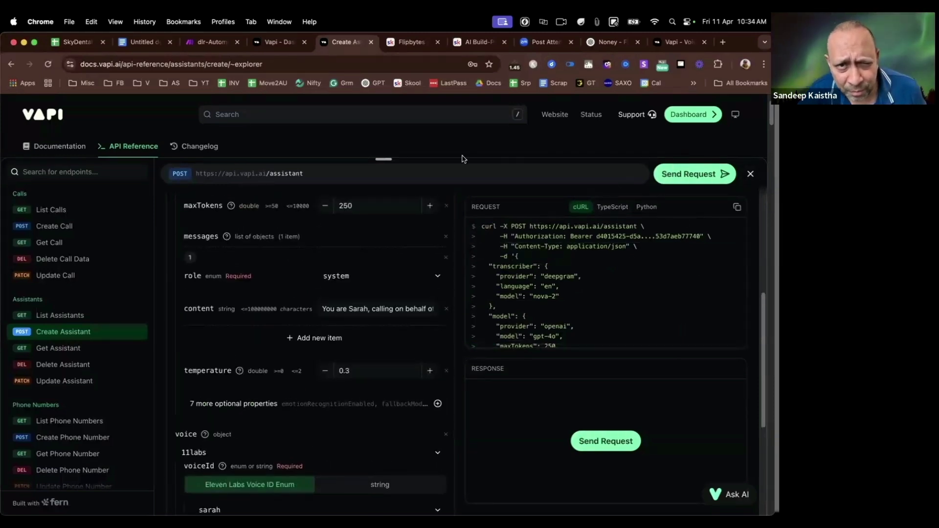
left_click(736, 208)
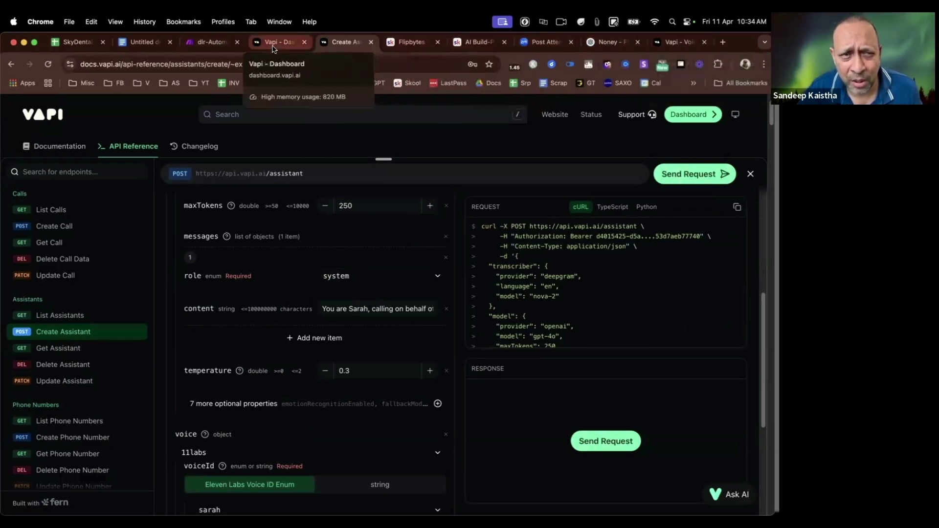
left_click(205, 42)
left_click(283, 343)
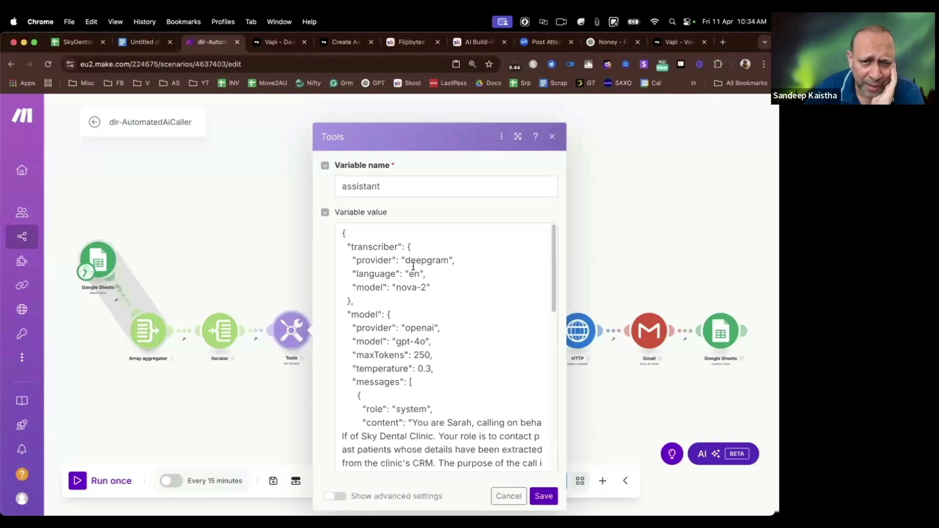
Read through the assistant variable's system prompt in the Tools module, including its mapped procedure fields, and close the settings without saving
scroll(441, 297, "down", 2)
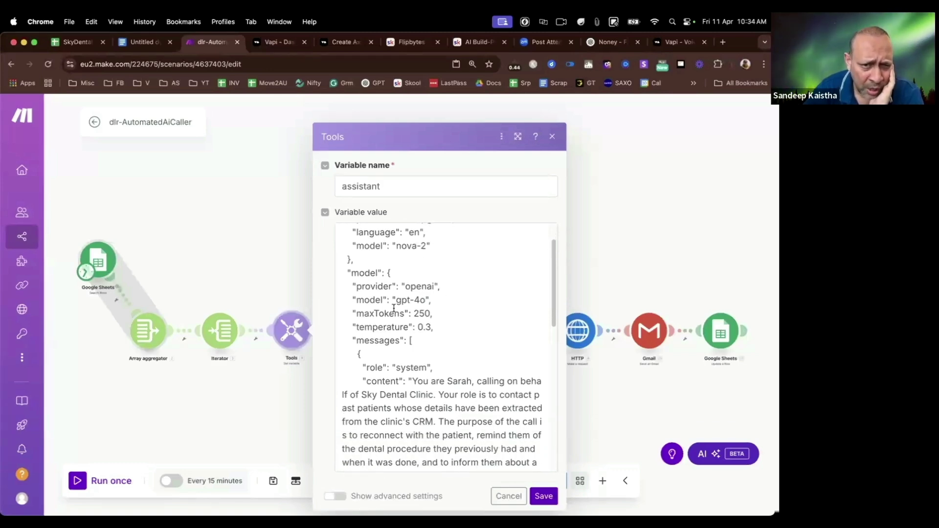
scroll(396, 328, "down", 3)
scroll(424, 329, "down", 3)
scroll(424, 329, "down", 3)
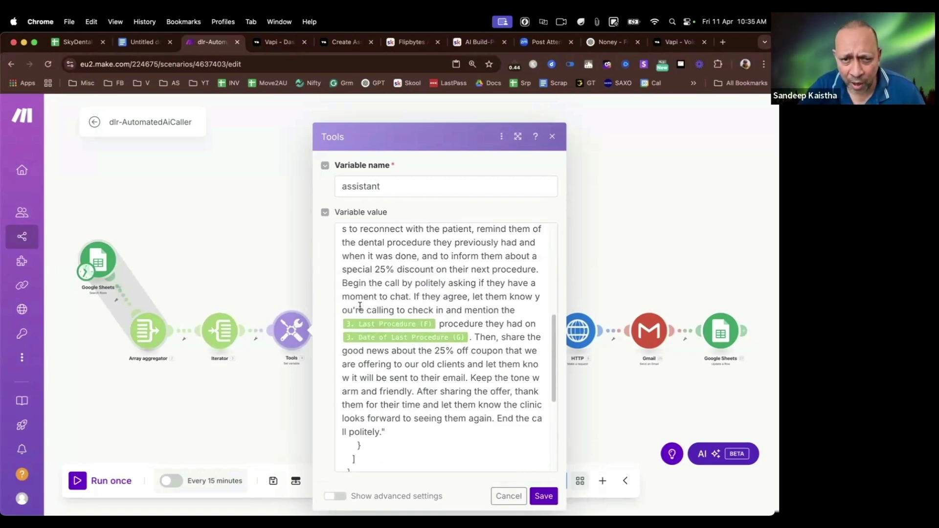
scroll(388, 258, "up", 2)
scroll(446, 259, "down", 3)
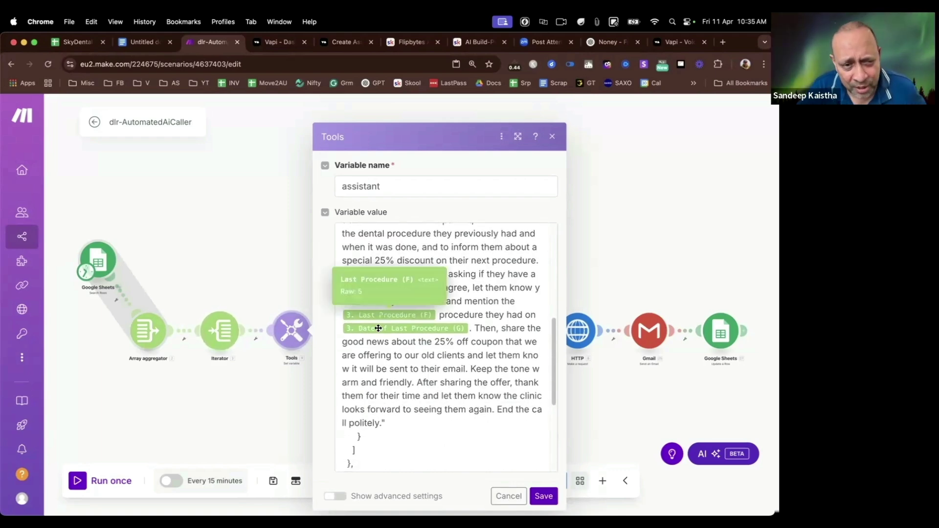
left_click(450, 382)
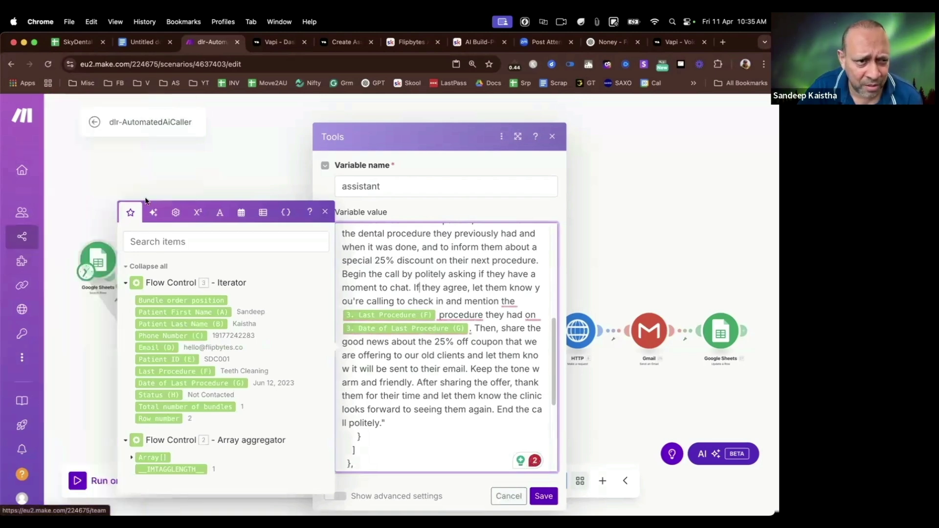
left_click(213, 165)
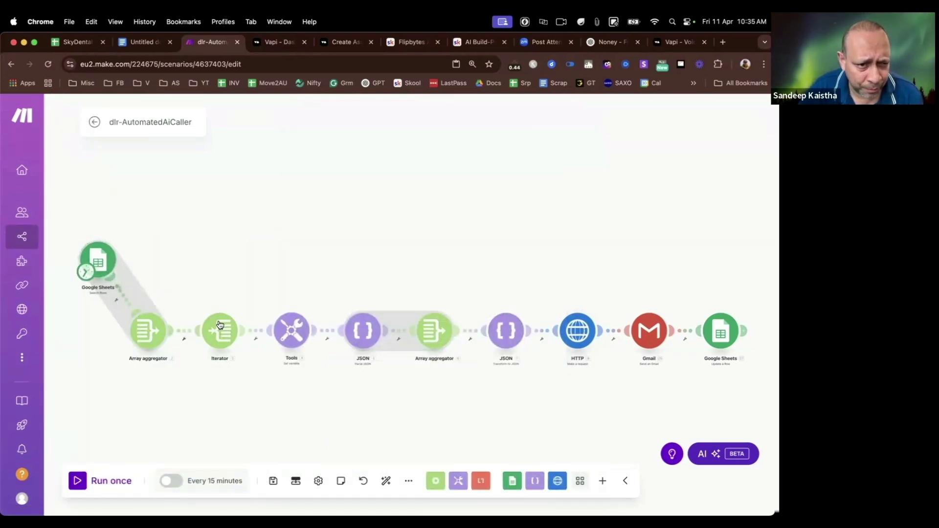
Reopen the Tools module and examine the available Iterator fields, the mapped procedure name and date, the first message and the voice settings
left_click(292, 332)
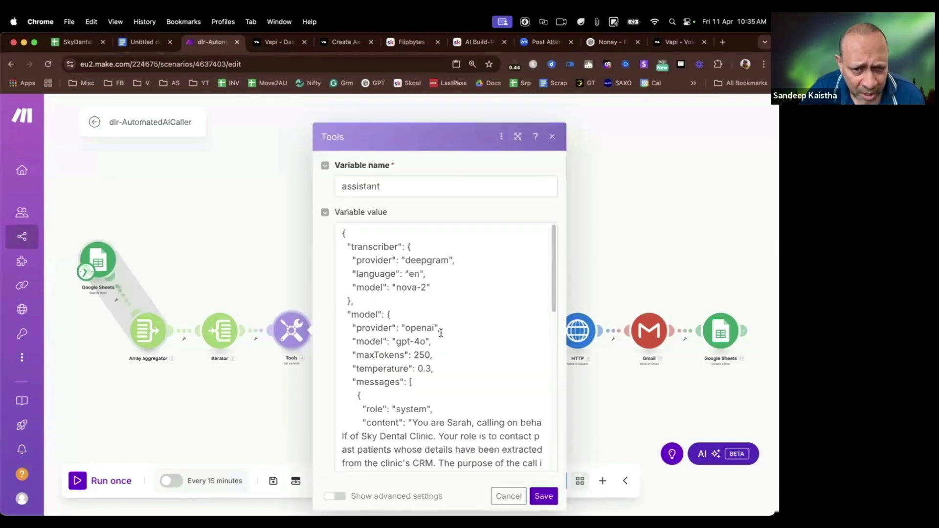
scroll(451, 409, "down", 4)
left_click(425, 387)
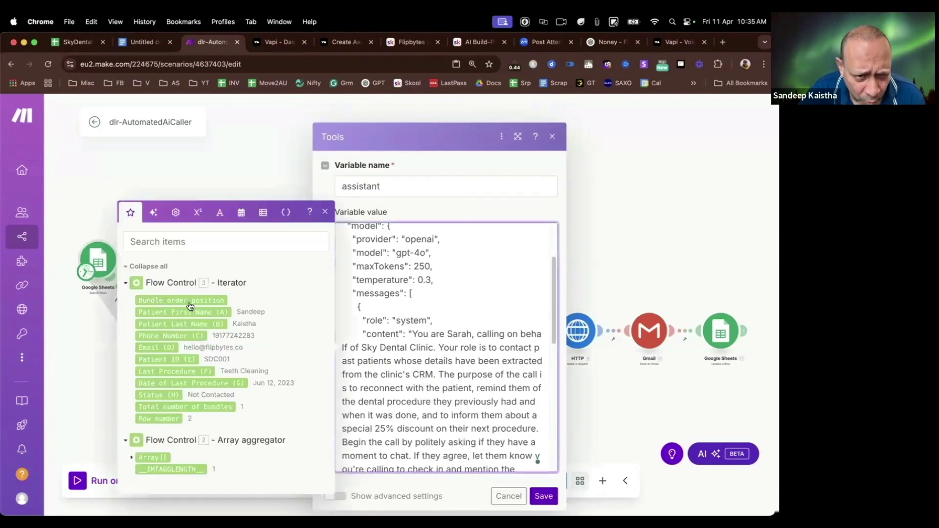
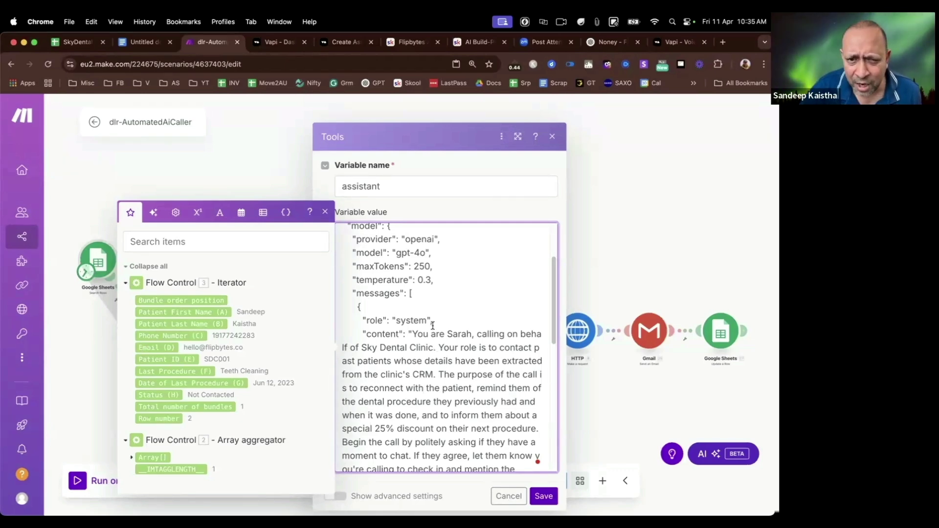
scroll(468, 327, "down", 5)
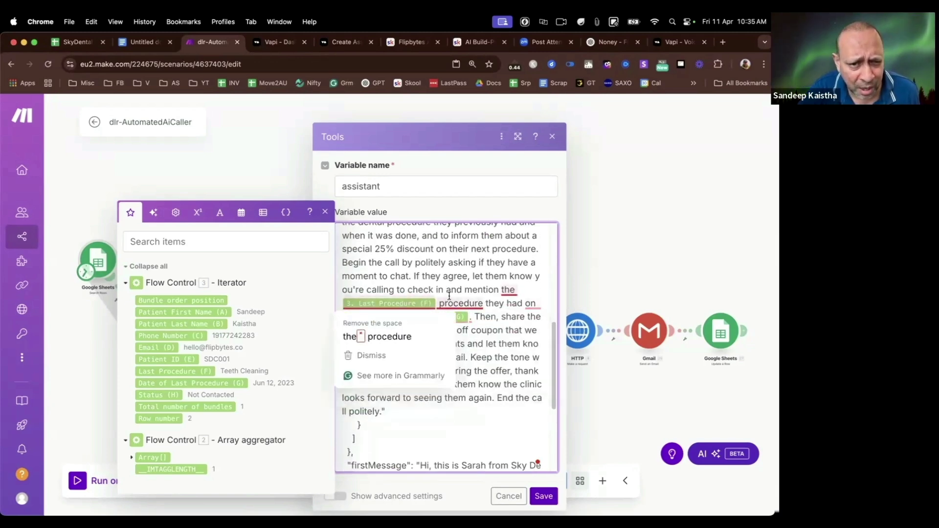
mouse_move(380, 318)
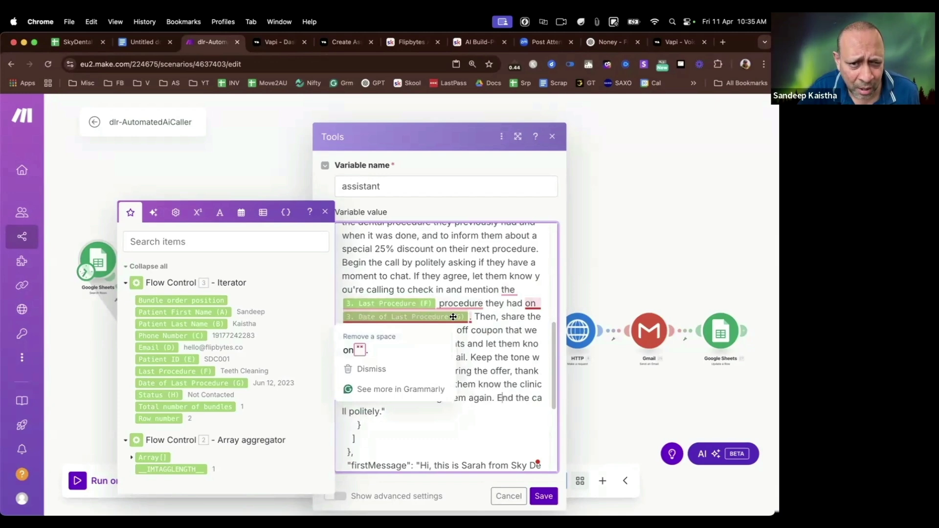
left_click(326, 212)
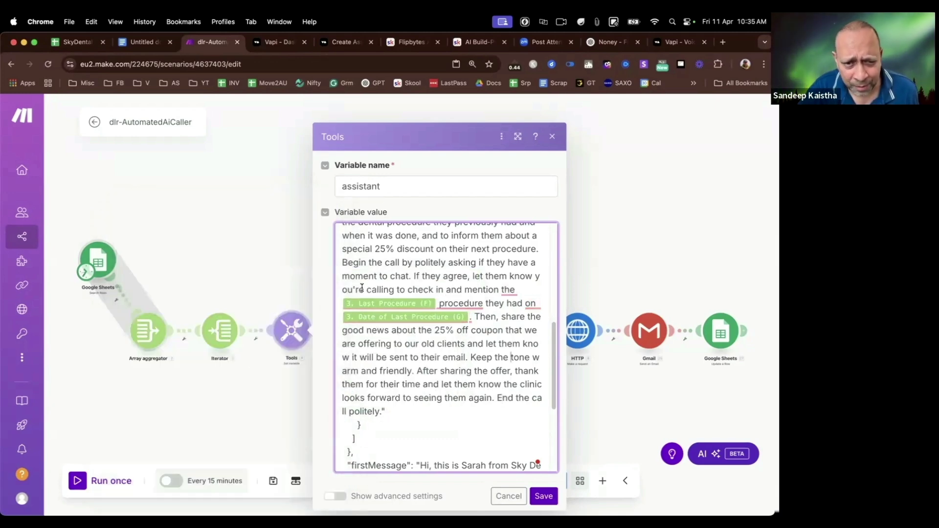
scroll(422, 358, "down", 3)
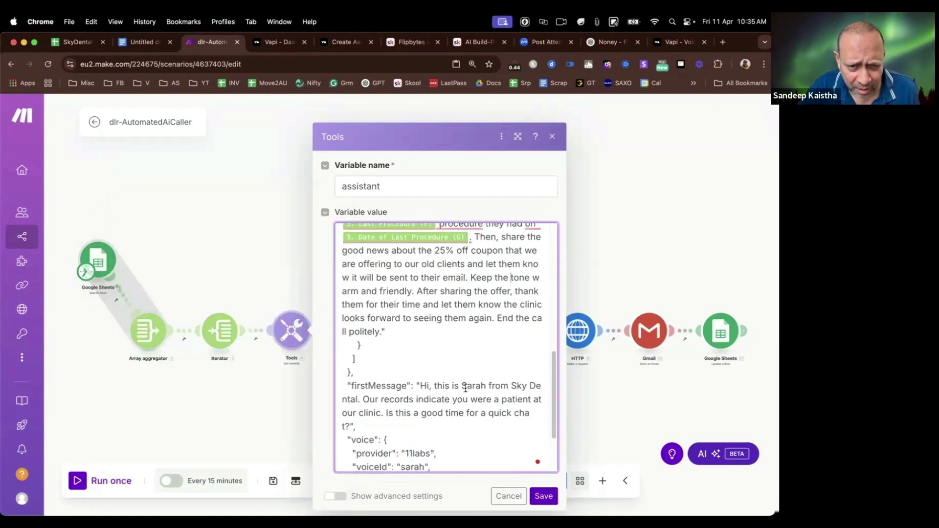
scroll(472, 387, "down", 3)
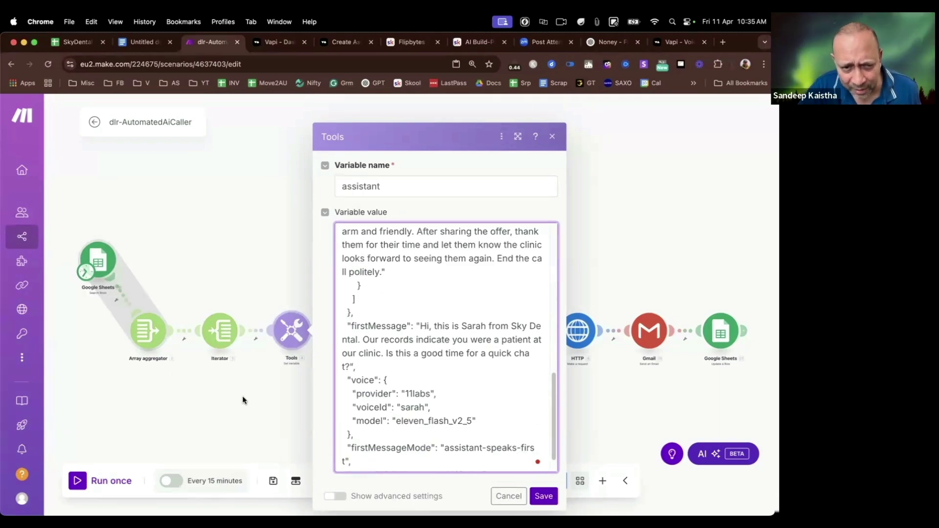
left_click(565, 459)
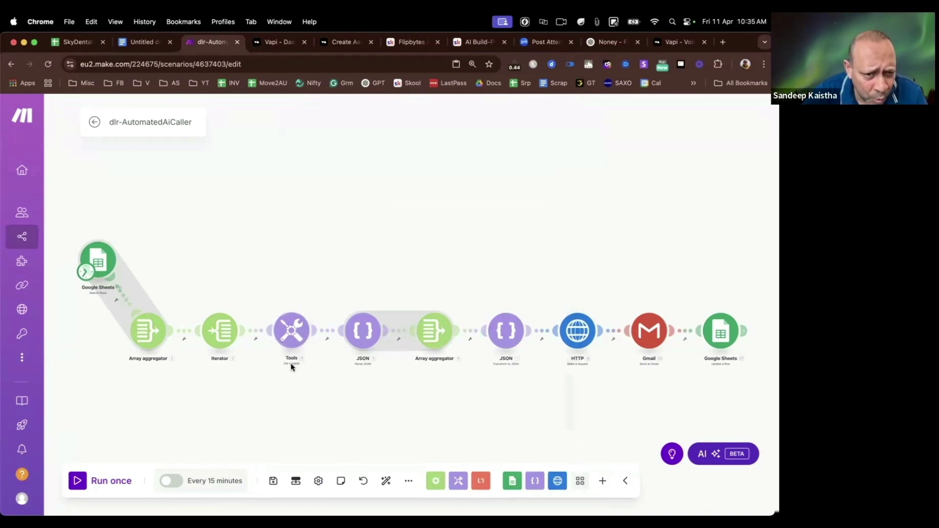
Inspect the Tools Set variable module and the Parse JSON module after it, closing each one's settings without changes
scroll(291, 362, "up", 5)
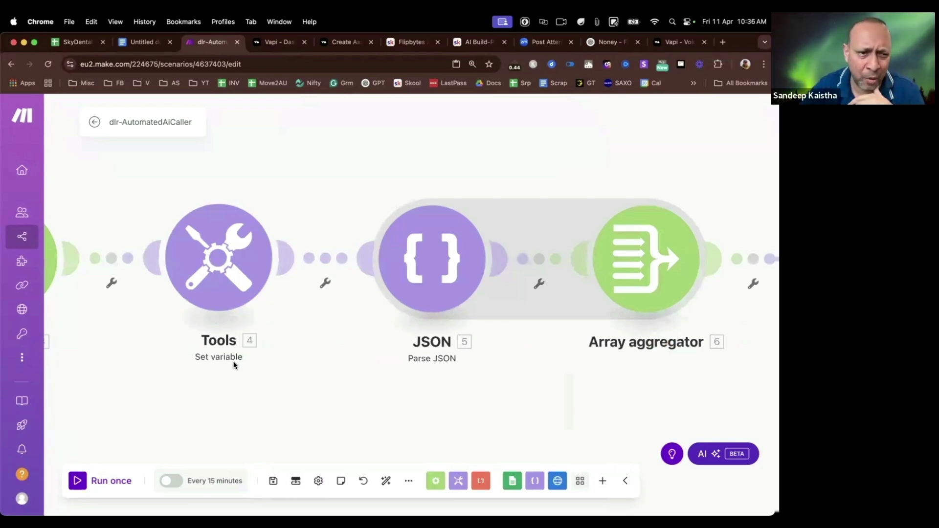
scroll(226, 312, "down", 3)
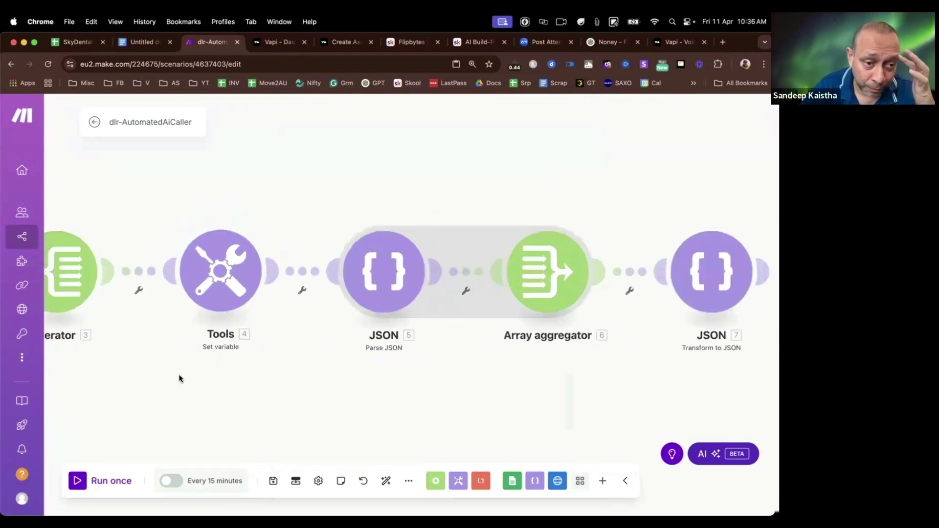
scroll(274, 338, "down", 5)
scroll(269, 336, "down", 3)
scroll(271, 332, "up", 5)
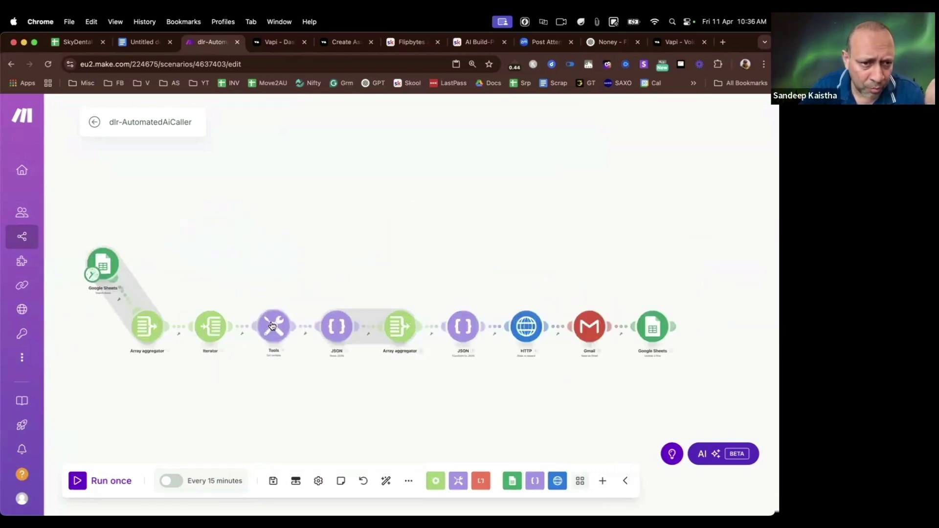
left_click(275, 328)
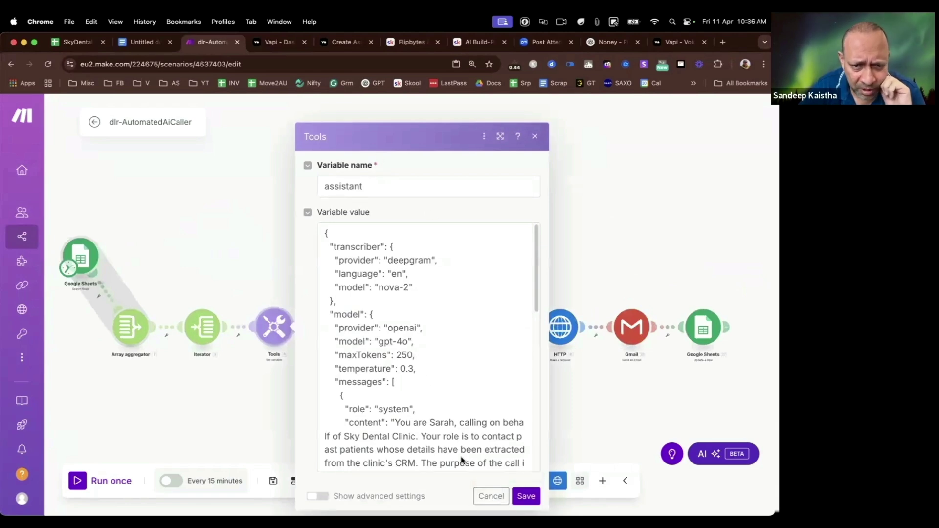
left_click(295, 313)
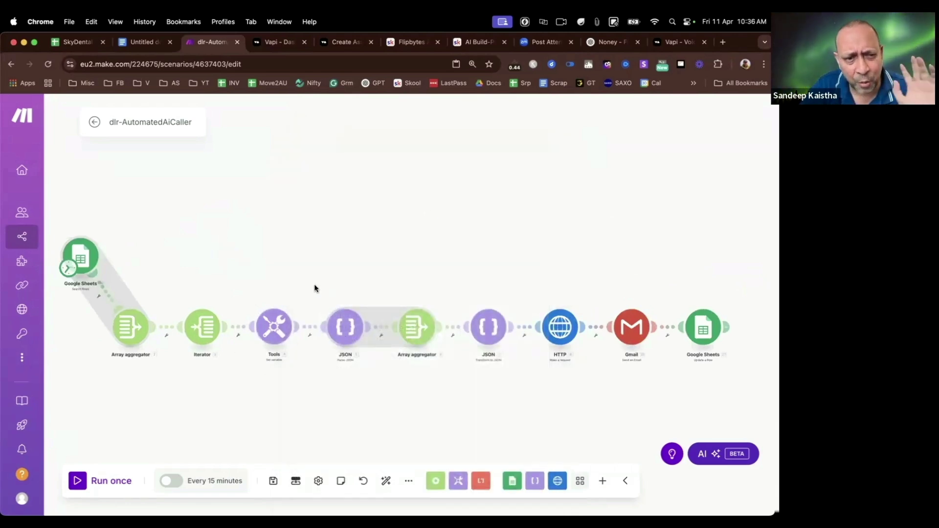
left_click(345, 328)
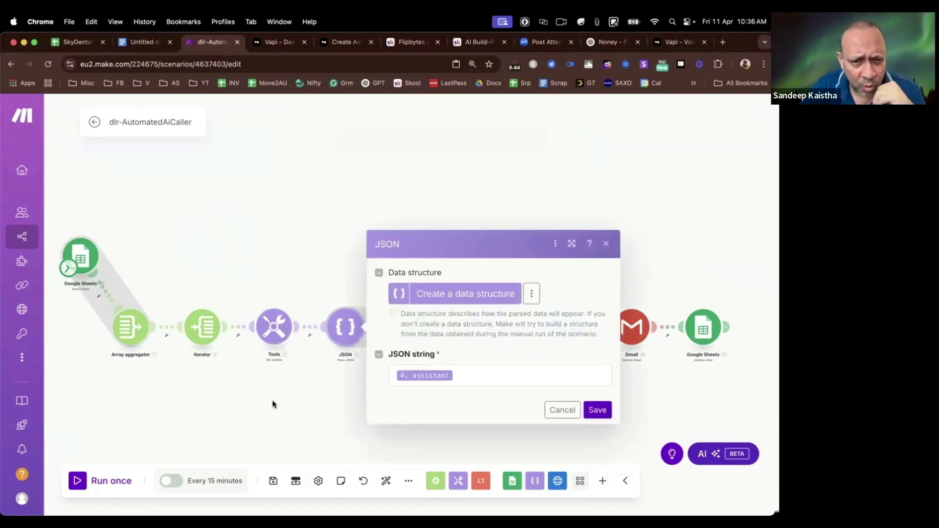
left_click(572, 413)
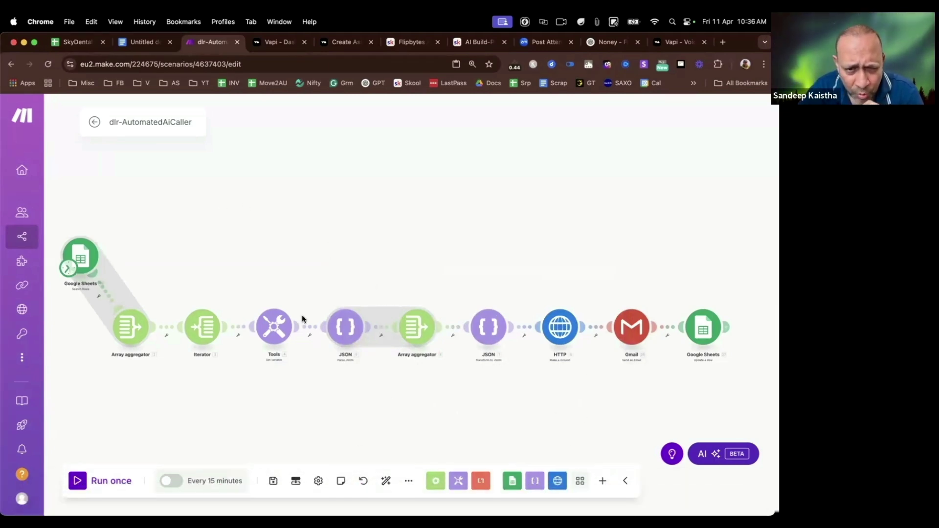
Search the addable modules for "too" and look over the built-in Tools app's actions, such as Set variable, without adding any
left_click(603, 481)
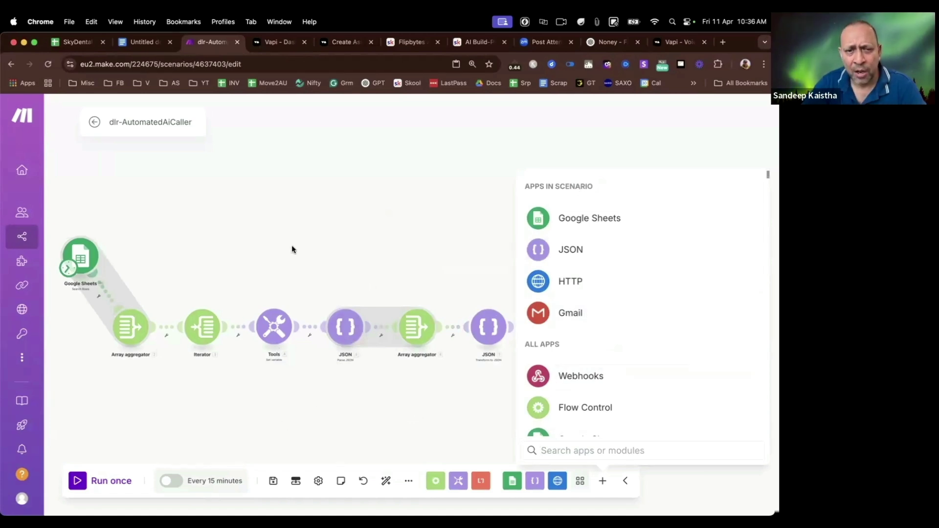
left_click(290, 356)
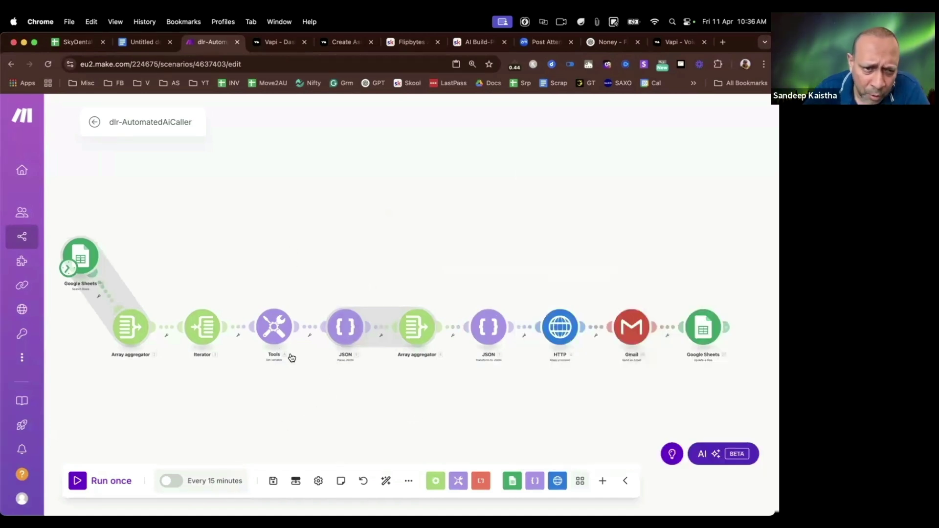
left_click(601, 482)
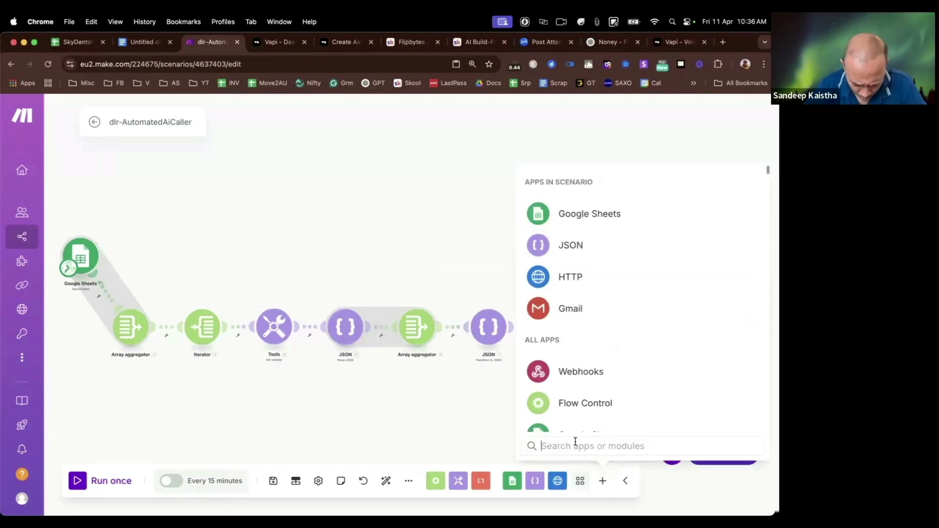
type("too")
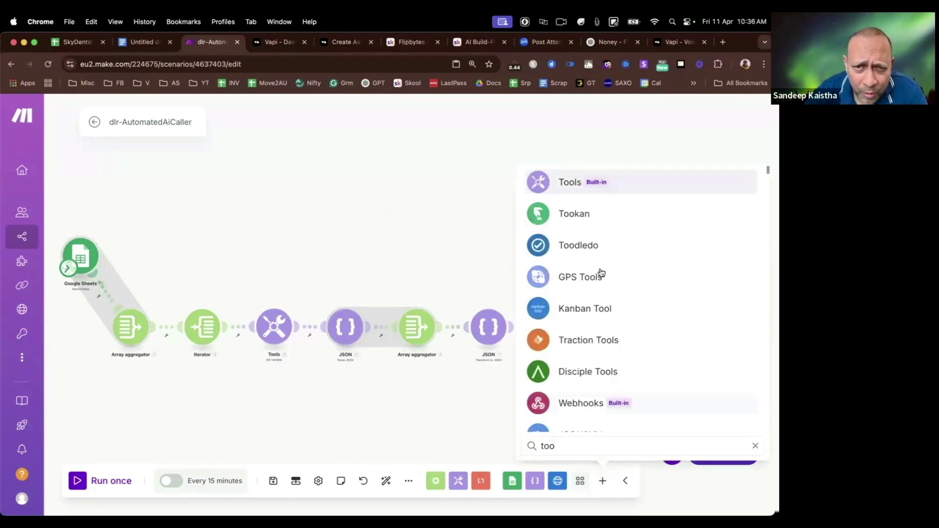
left_click(556, 184)
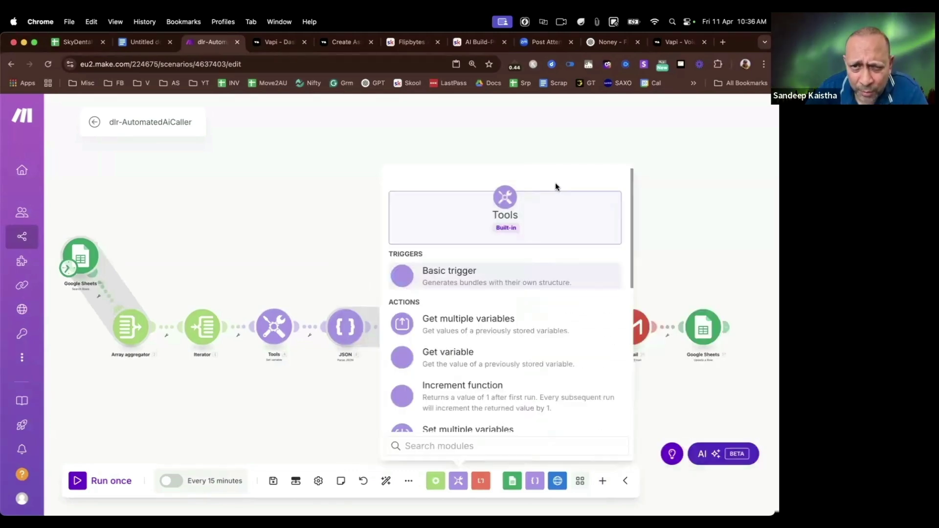
scroll(473, 347, "down", 3)
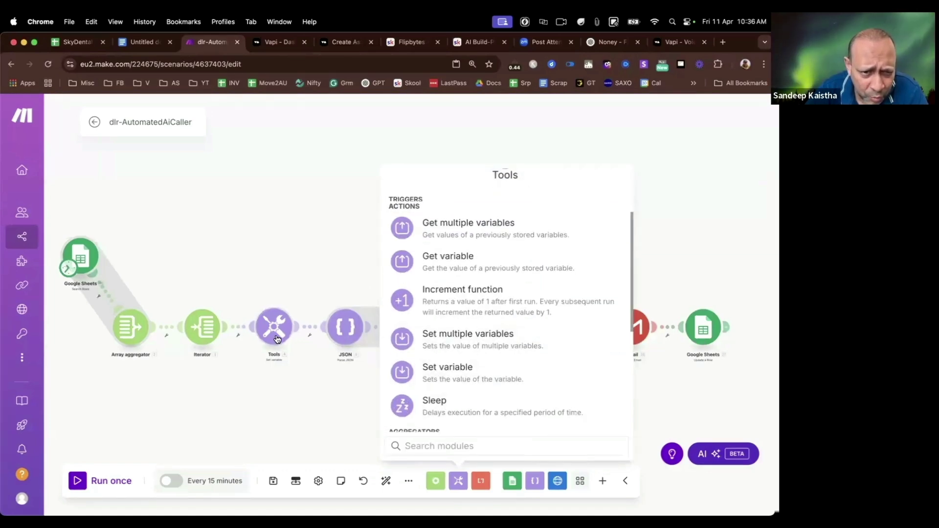
left_click(279, 377)
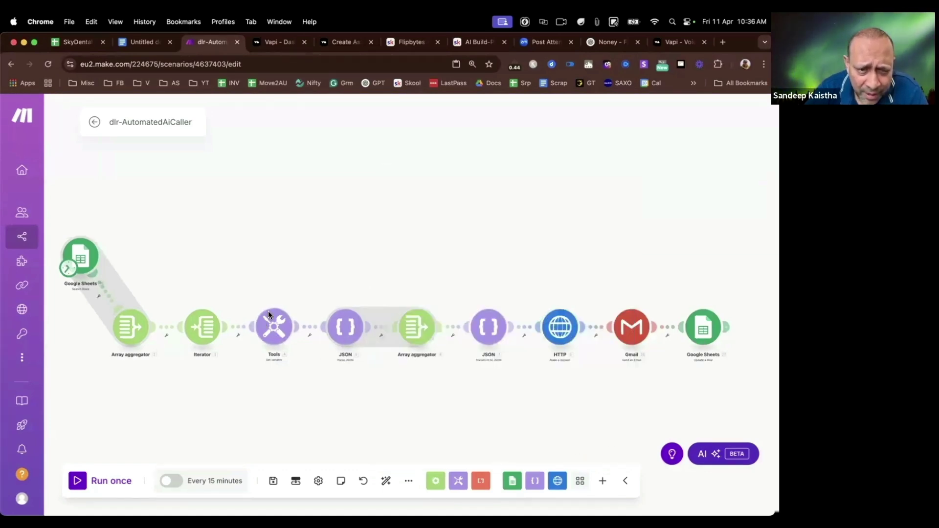
Examine how the Parse JSON module's JSON string maps to the assistant variable from Set variable, and close it without saving
left_click(346, 328)
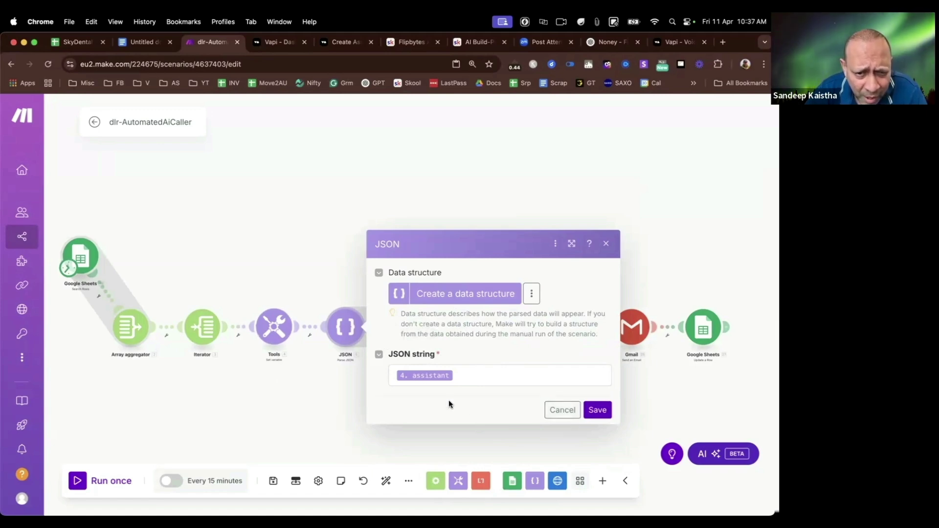
left_click(495, 378)
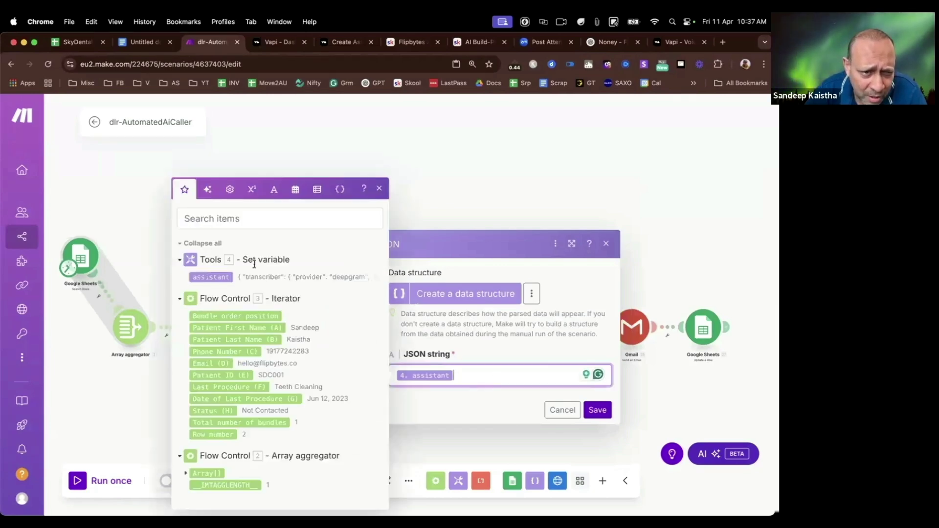
left_click_drag(202, 276, 240, 278)
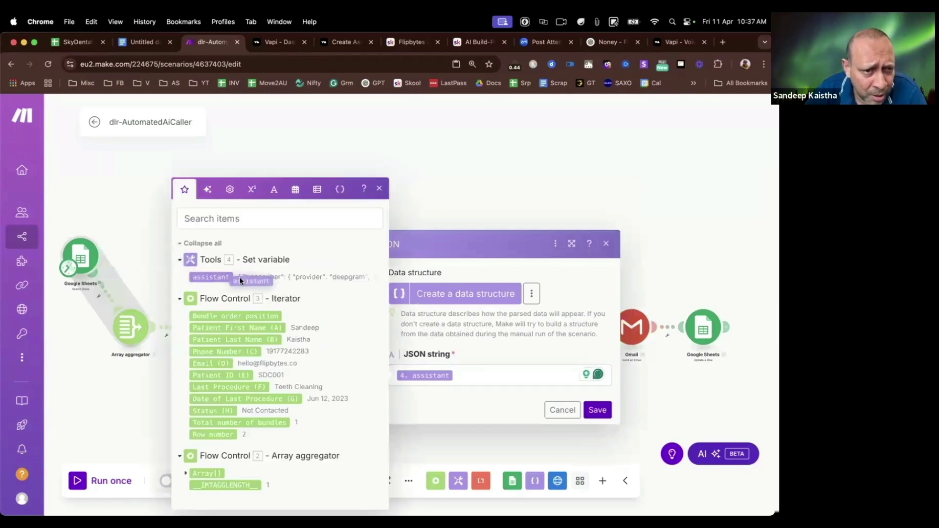
left_click(549, 413)
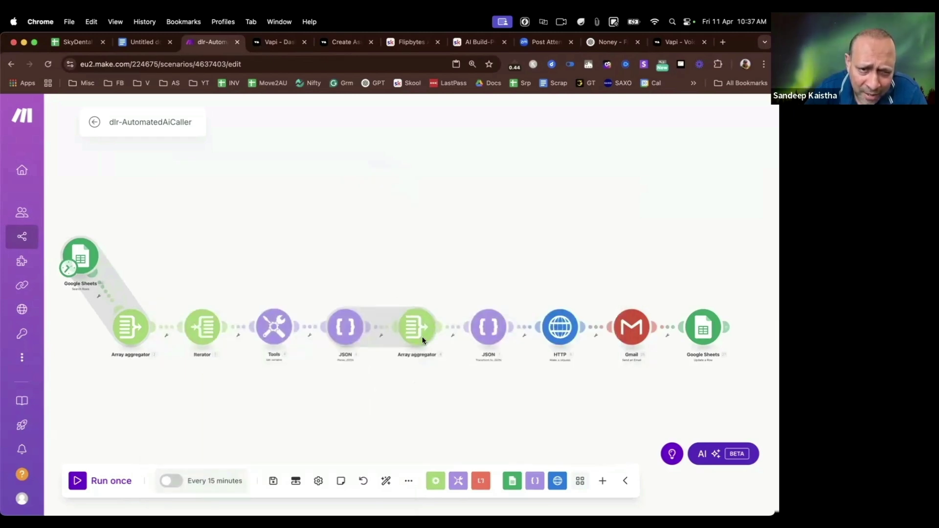
Examine which Parse JSON fields the second Array aggregator collects, from name to recordingEnabled, and close it without saving
left_click(427, 318)
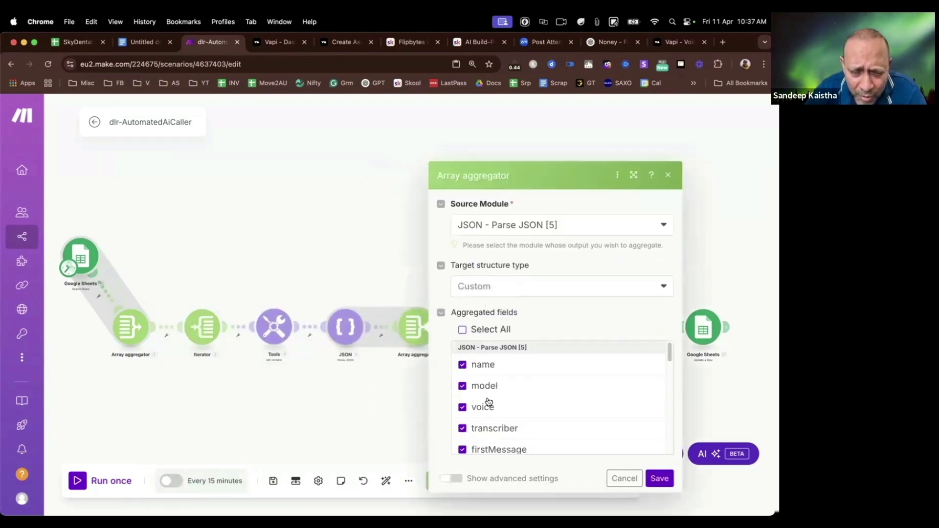
scroll(500, 371, "down", 1)
scroll(499, 370, "up", 1)
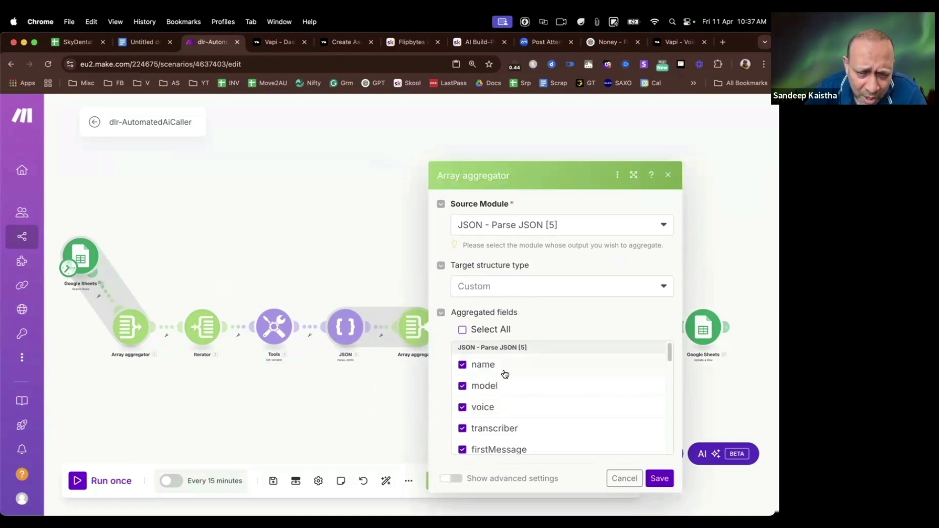
scroll(543, 436, "down", 1)
scroll(486, 430, "down", 5)
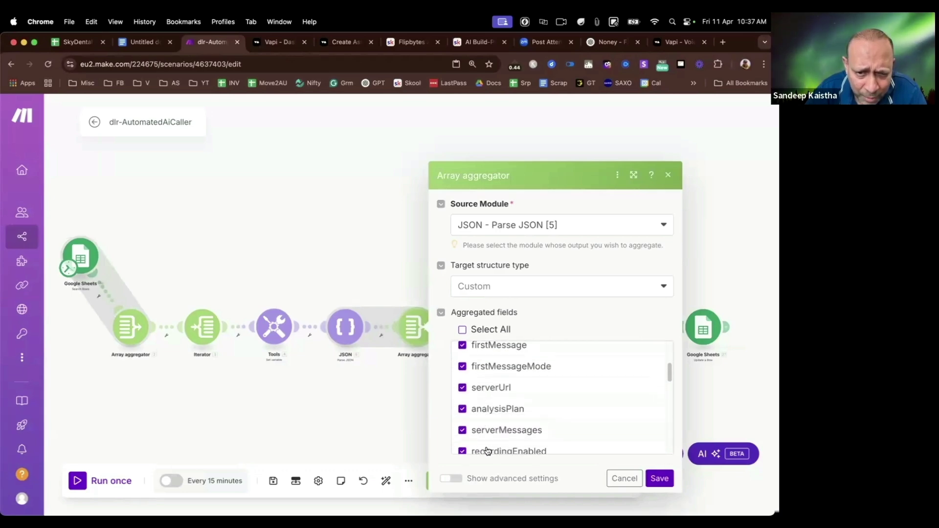
scroll(481, 396, "down", 1)
scroll(543, 431, "up", 5)
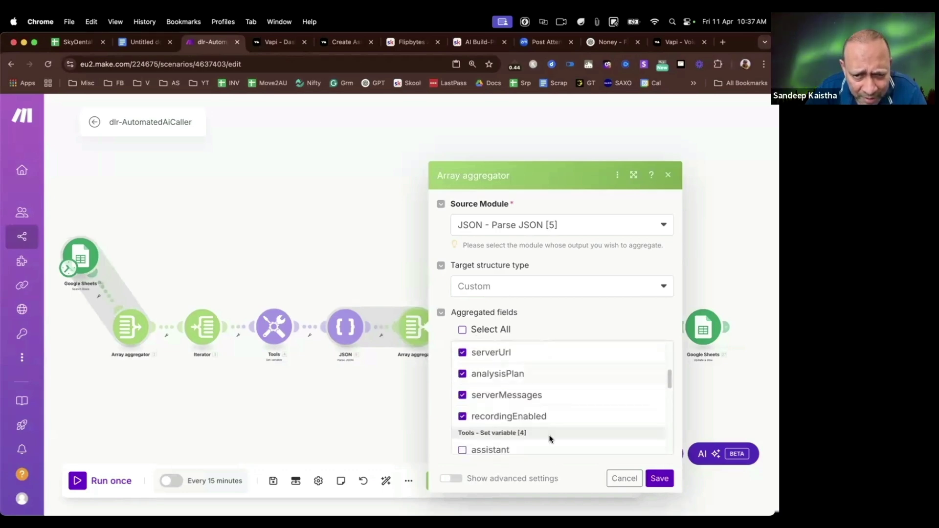
left_click(624, 478)
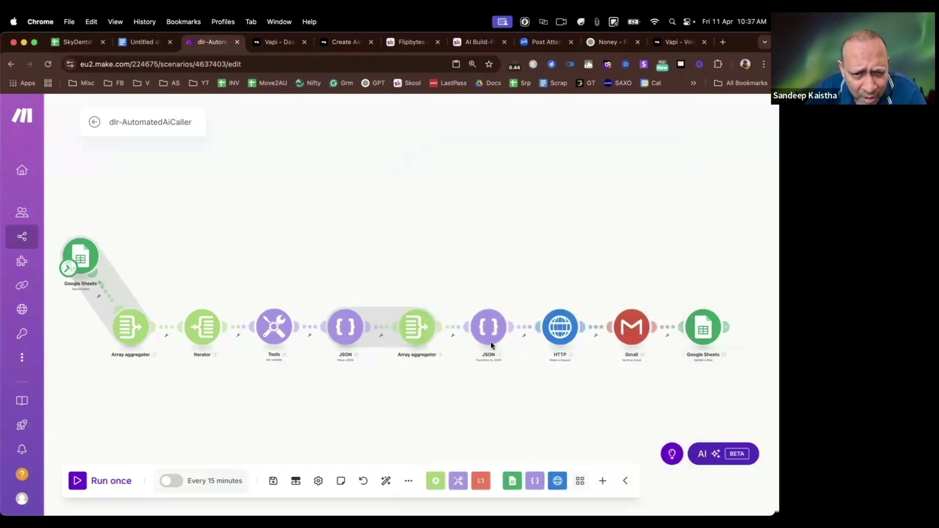
Compare the assistant variable's JSON in the Tools module with the second Array aggregator's aggregated fields, closing both without changes
scroll(510, 343, "up", 3)
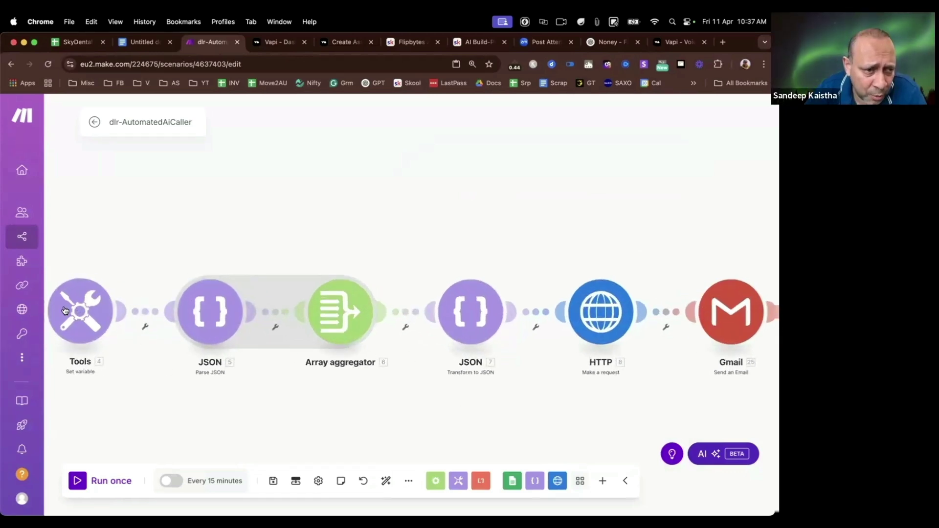
left_click(79, 316)
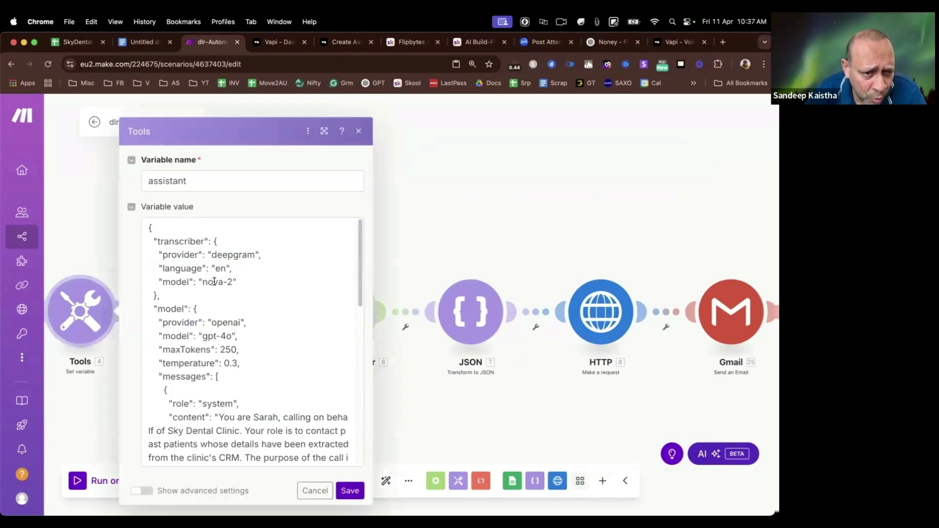
left_click(103, 245)
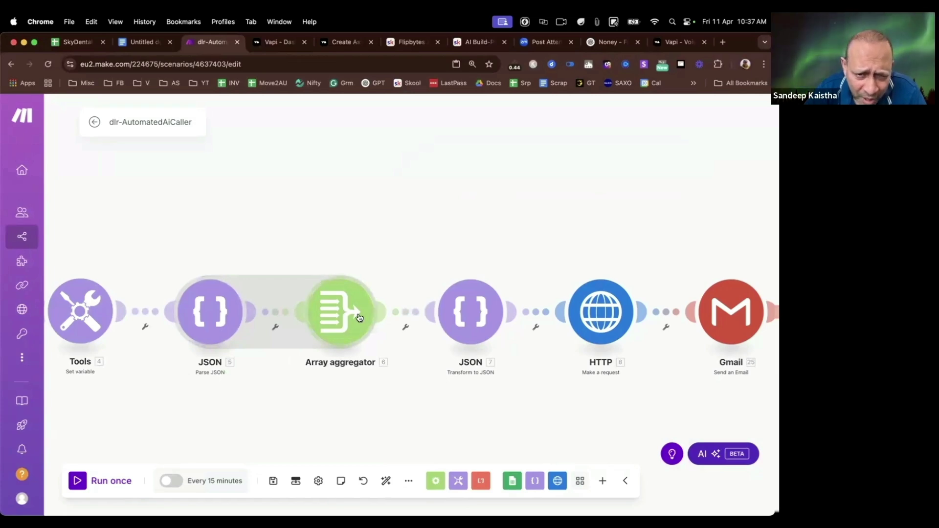
left_click(357, 340)
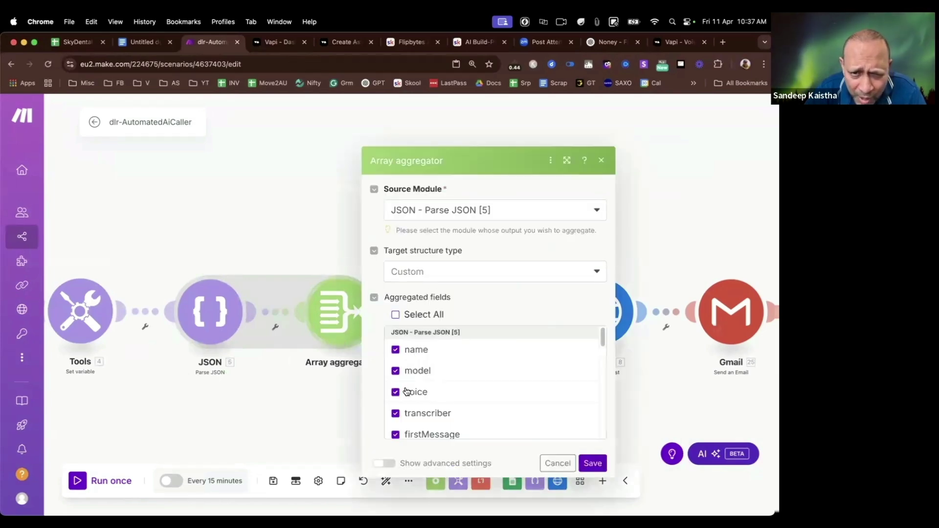
scroll(417, 349, "down", 3)
left_click(245, 237)
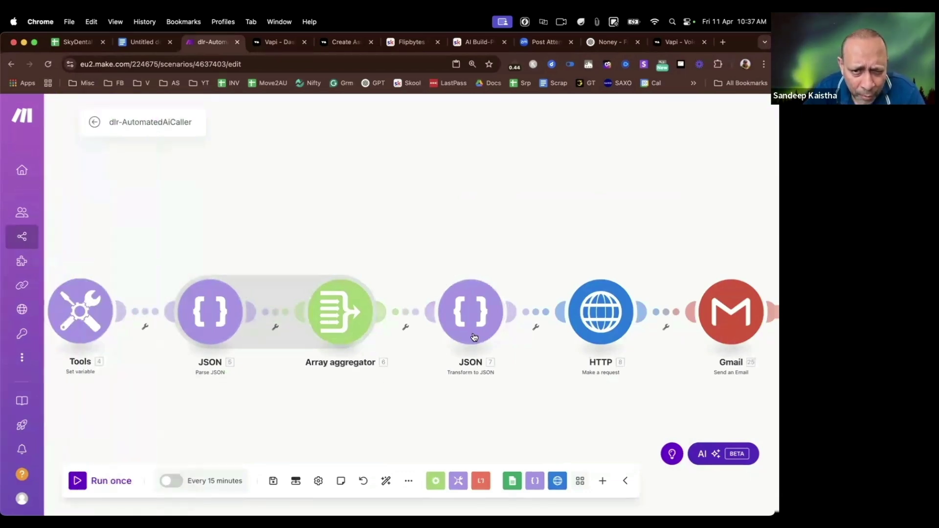
Examine how the Transform to JSON module's Object takes the first item of the Array aggregator's array, and close it without saving
scroll(344, 249, "down", 3)
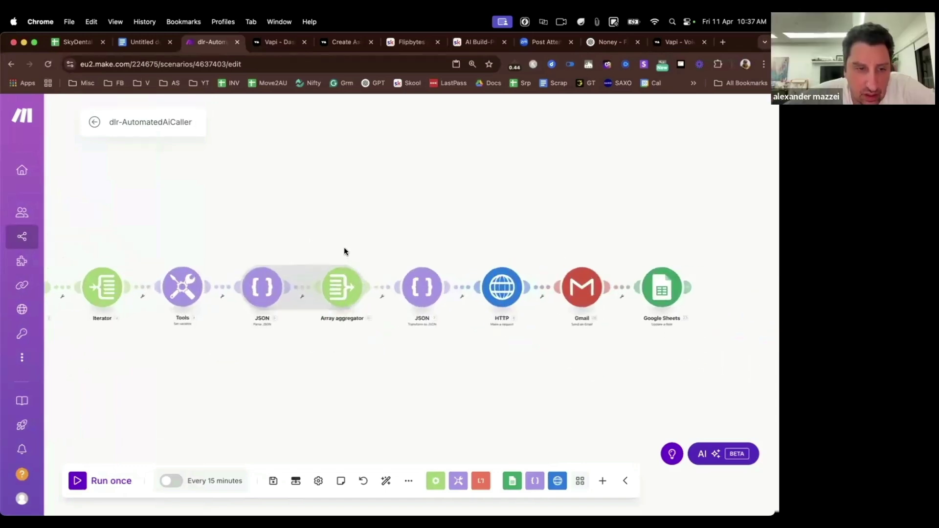
scroll(344, 249, "down", 2)
left_click_drag(208, 336, 278, 361)
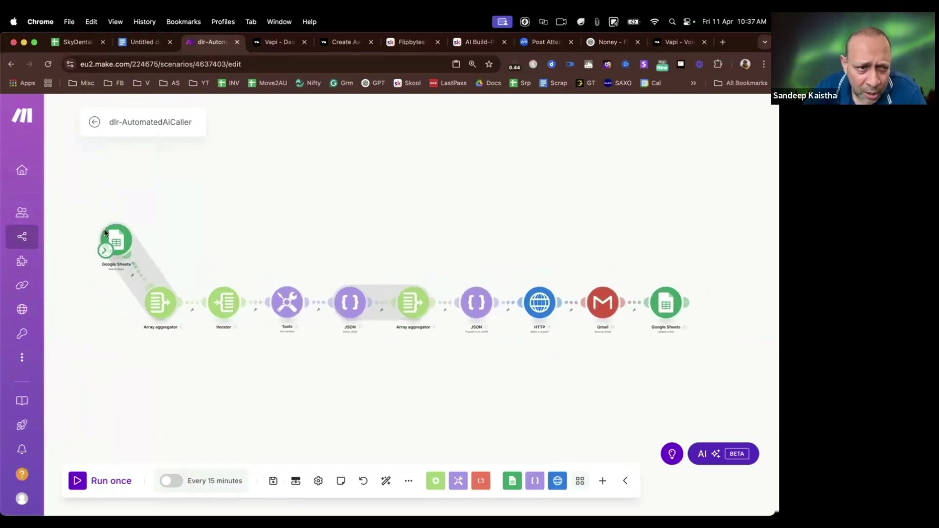
scroll(430, 332, "up", 2)
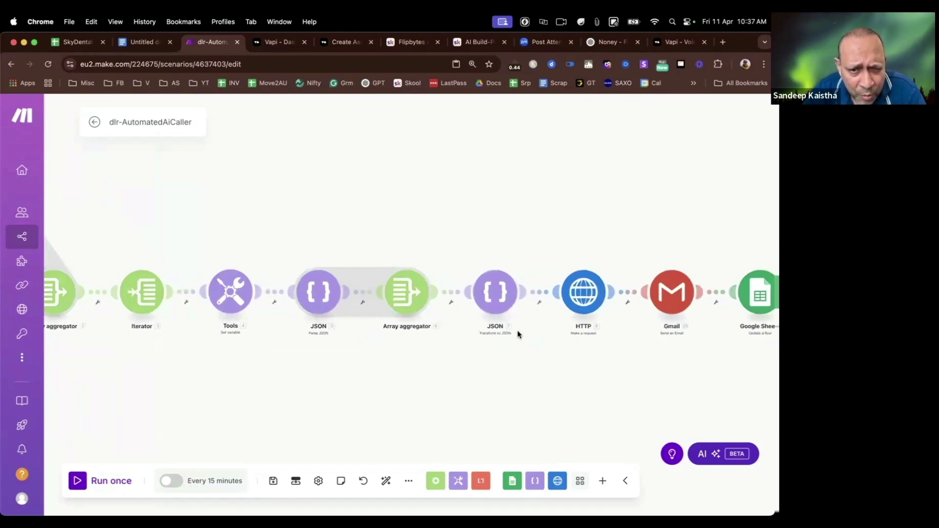
scroll(518, 333, "up", 2)
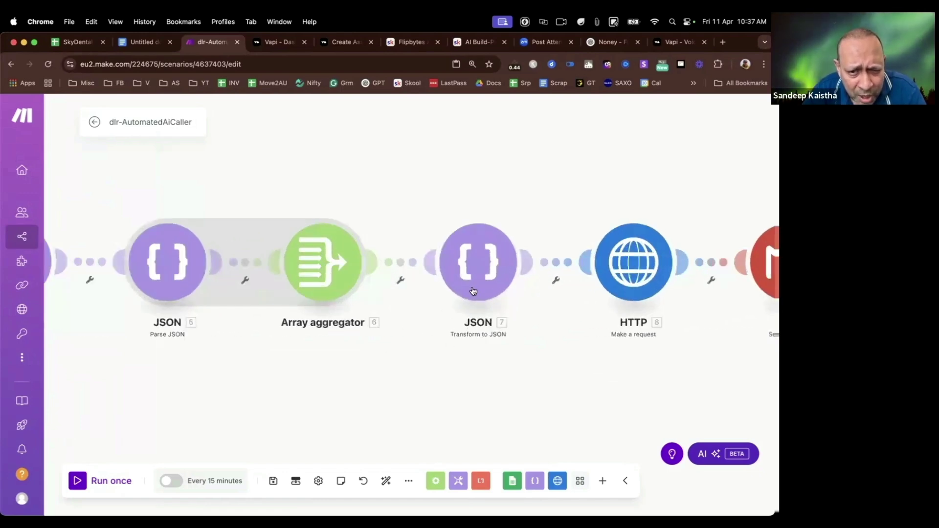
left_click(493, 272)
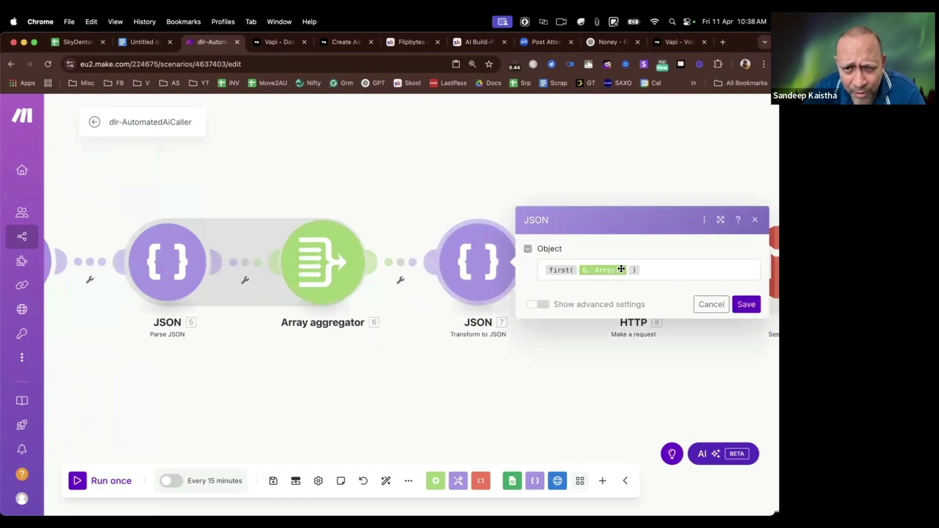
left_click(331, 263)
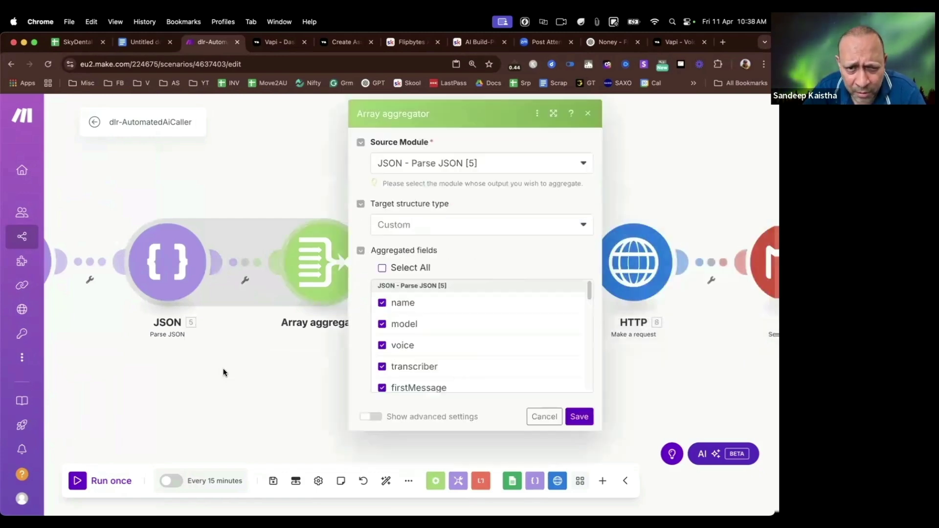
left_click(225, 374)
left_click(488, 273)
left_click(682, 270)
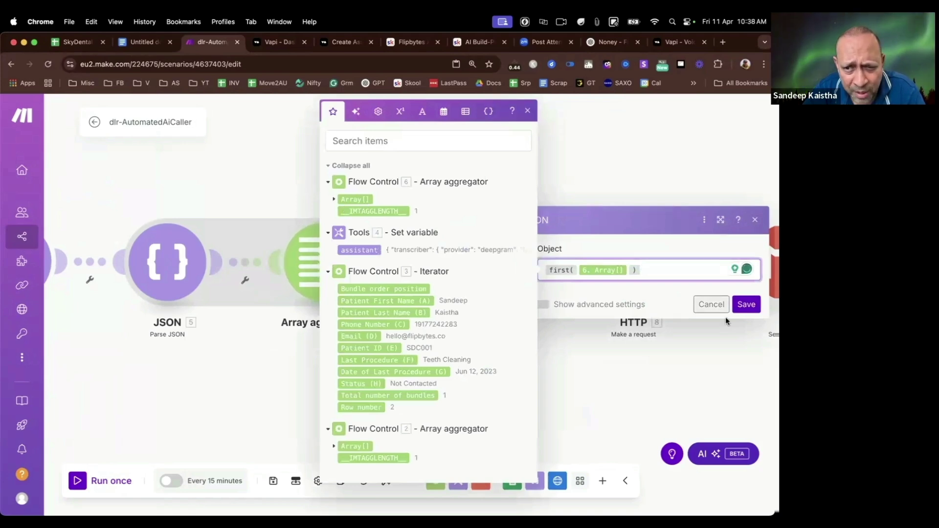
left_click(615, 373)
left_click(615, 373)
Glance at the HTTP module's settings and look over the HTTP app's addable actions, such as Make a request, without adding any
left_click(638, 282)
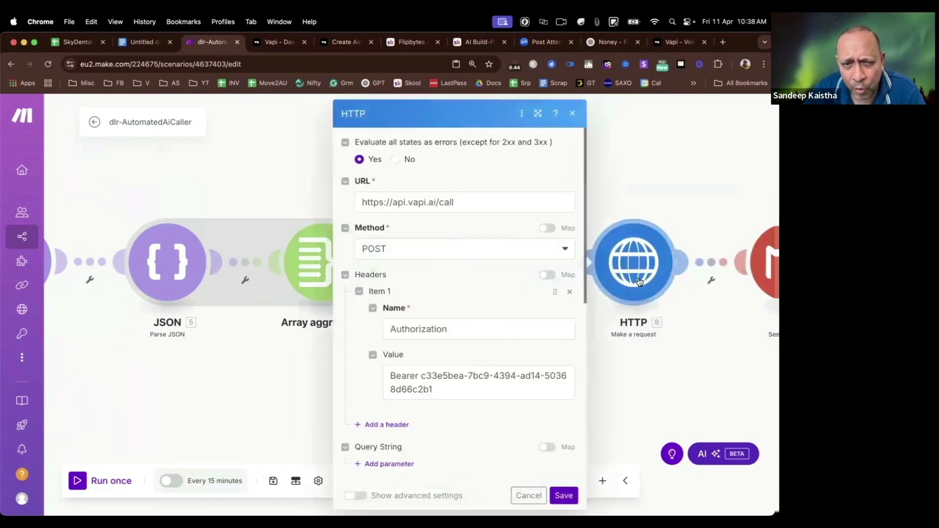
left_click(615, 474)
left_click(602, 481)
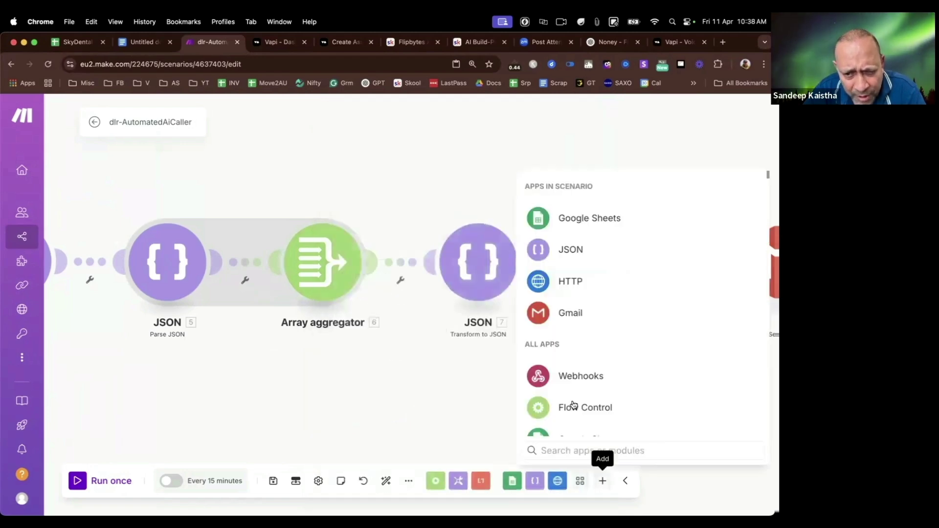
left_click(586, 285)
scroll(594, 293, "down", 4)
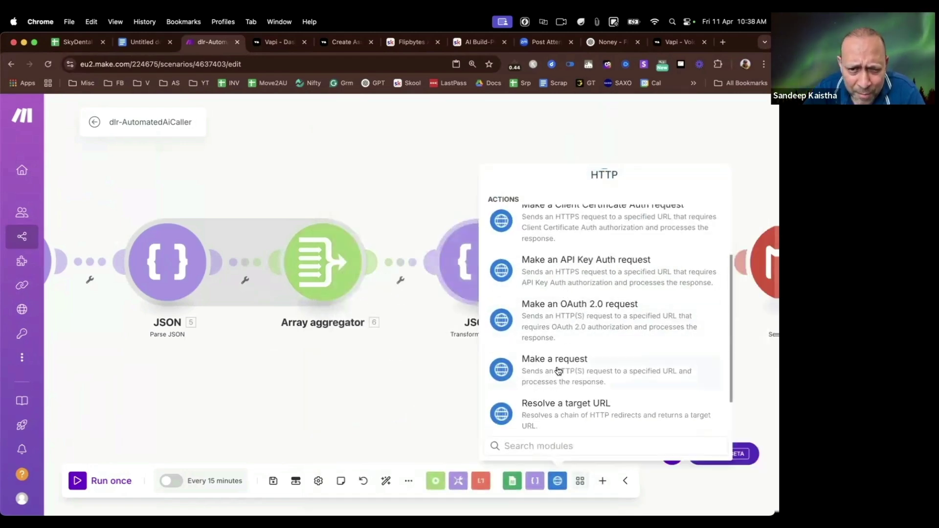
scroll(541, 304, "up", 2)
scroll(594, 310, "down", 2)
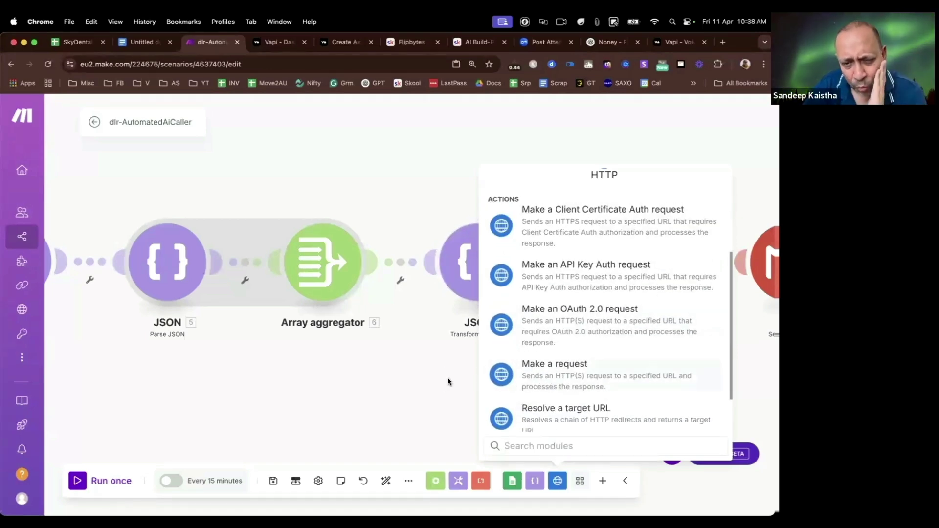
left_click(503, 383)
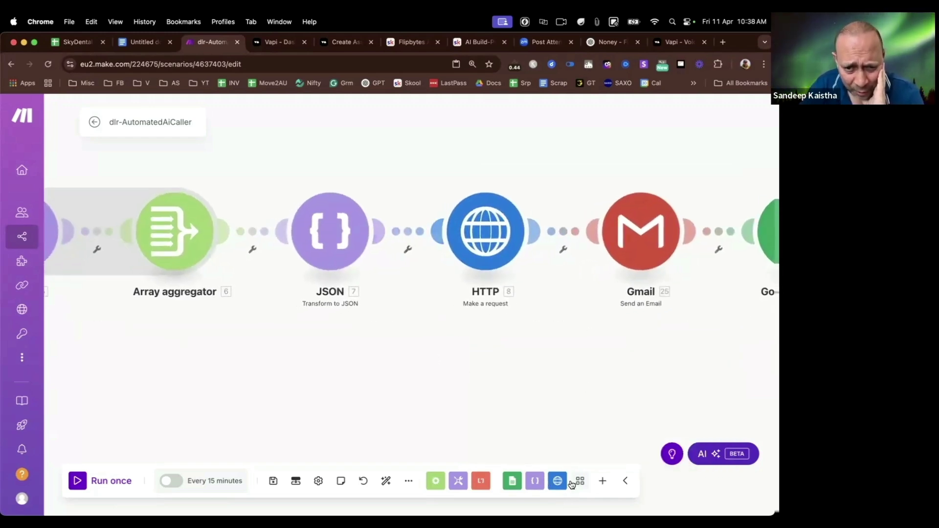
Search the addable modules for "vapi" and review the Vapi app's listeners and actions without adding any
left_click(603, 481)
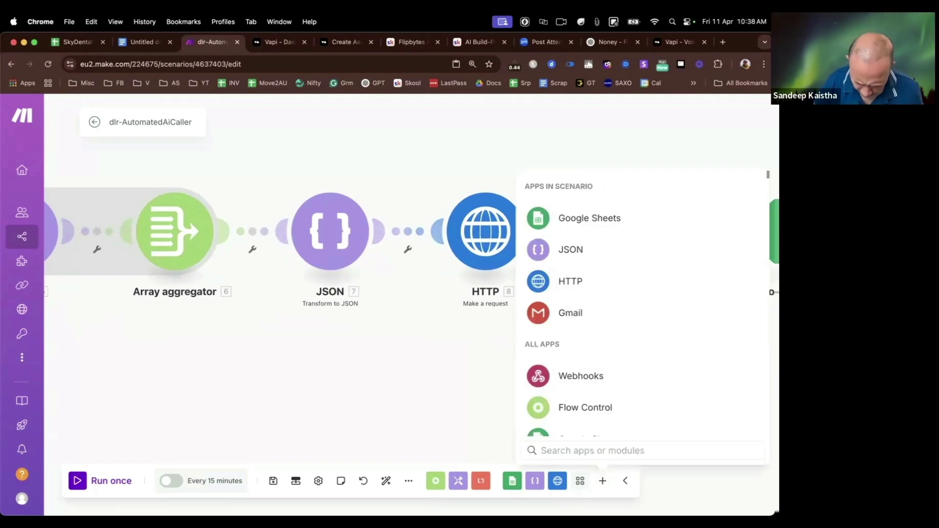
type("vapi")
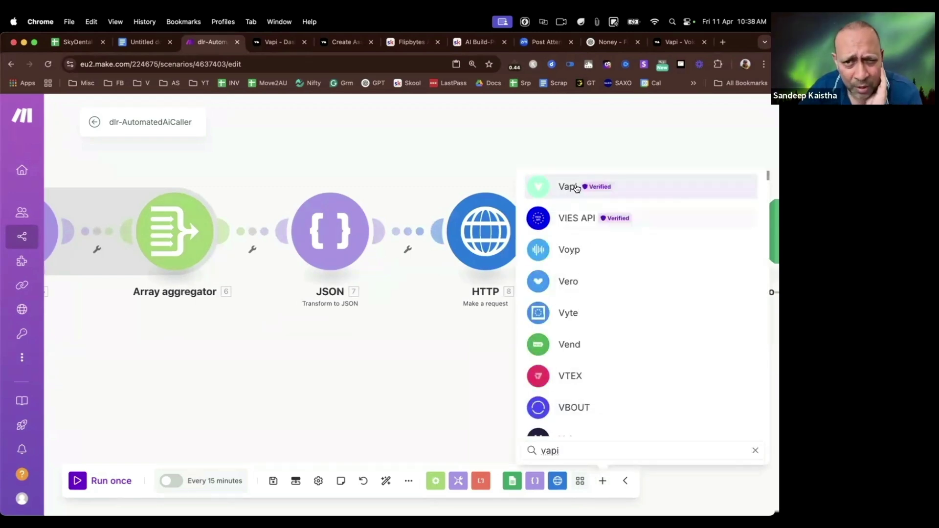
left_click(592, 189)
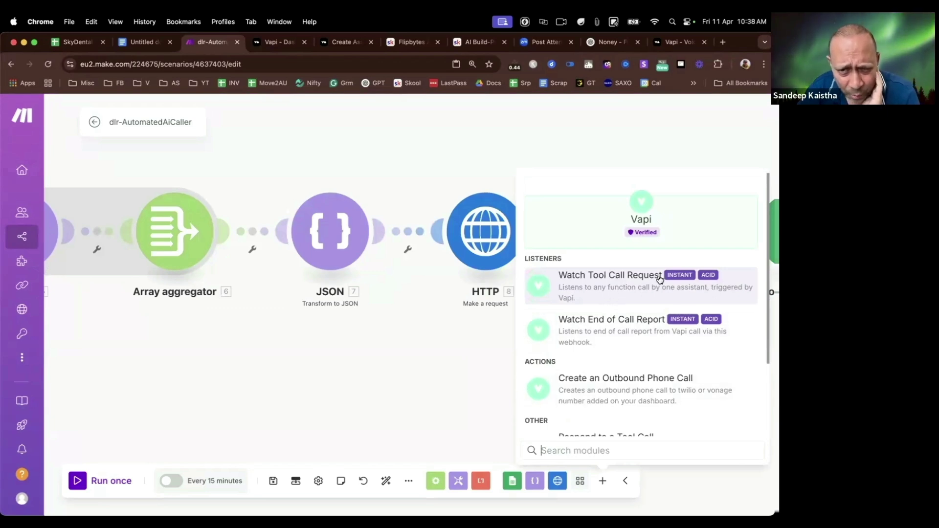
scroll(558, 342, "down", 3)
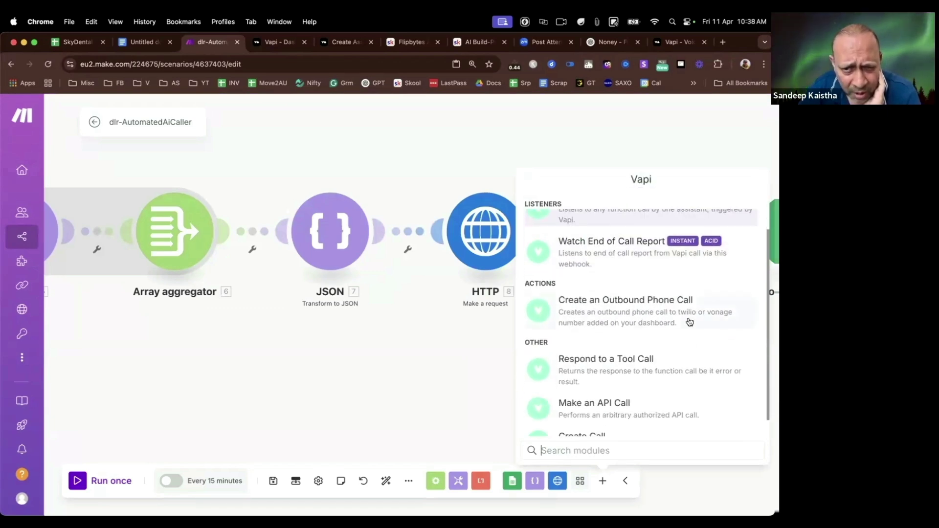
scroll(670, 385, "down", 1)
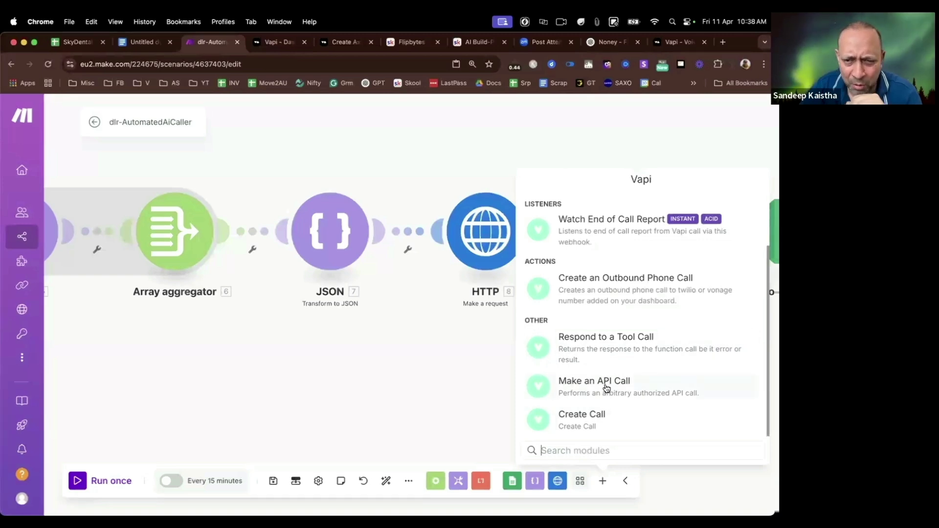
left_click(369, 353)
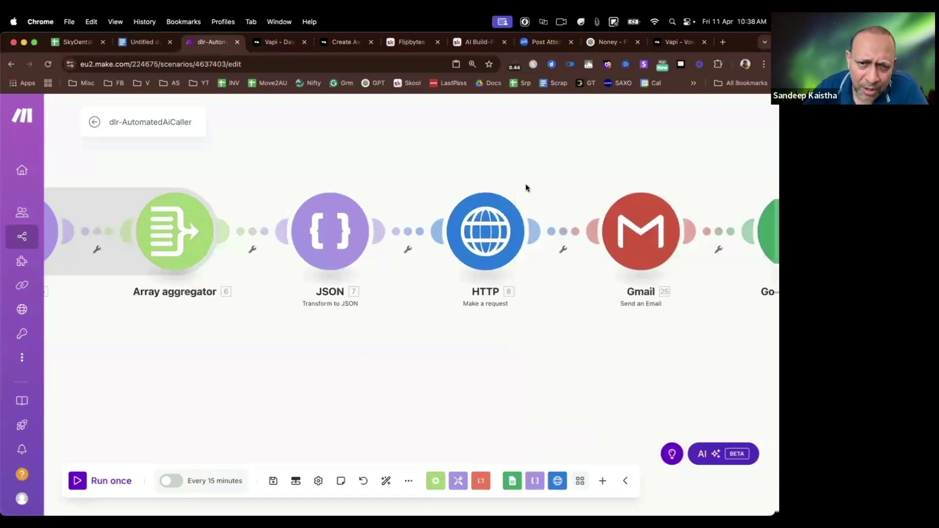
Open the HTTP module's request settings, look up the Create Call endpoint in the Vapi API reference, and return to the Make scenario
left_click(495, 249)
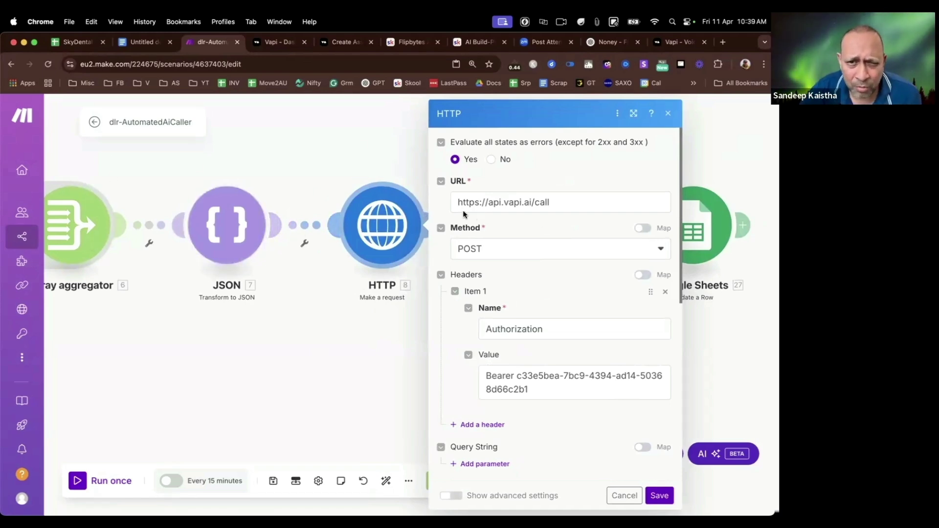
left_click(277, 42)
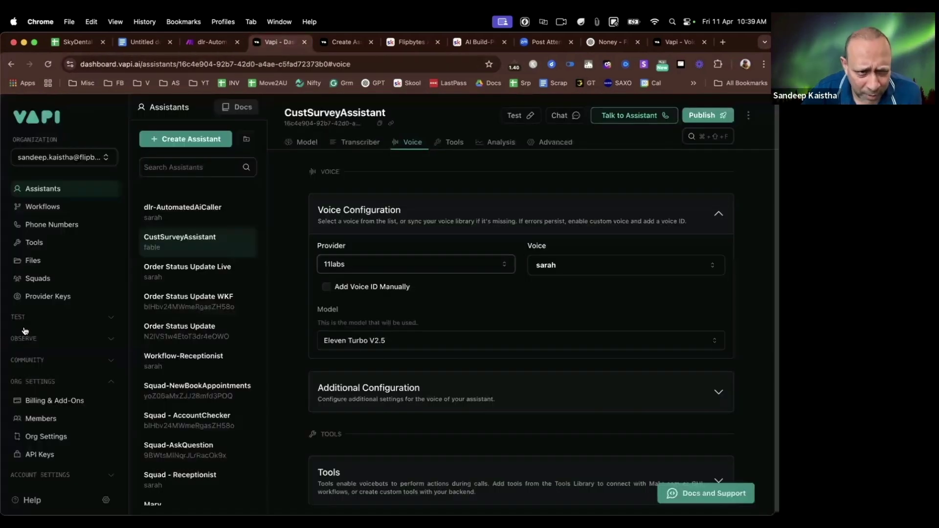
left_click(356, 43)
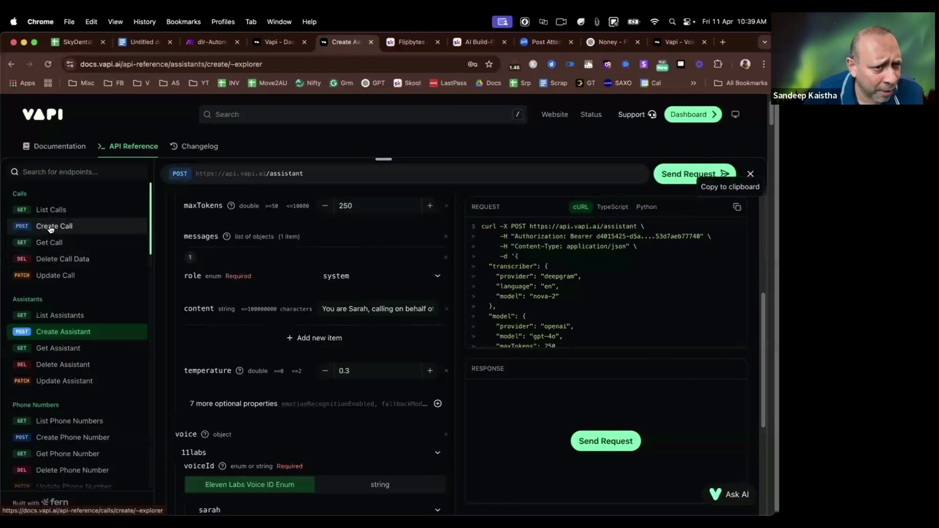
left_click(54, 227)
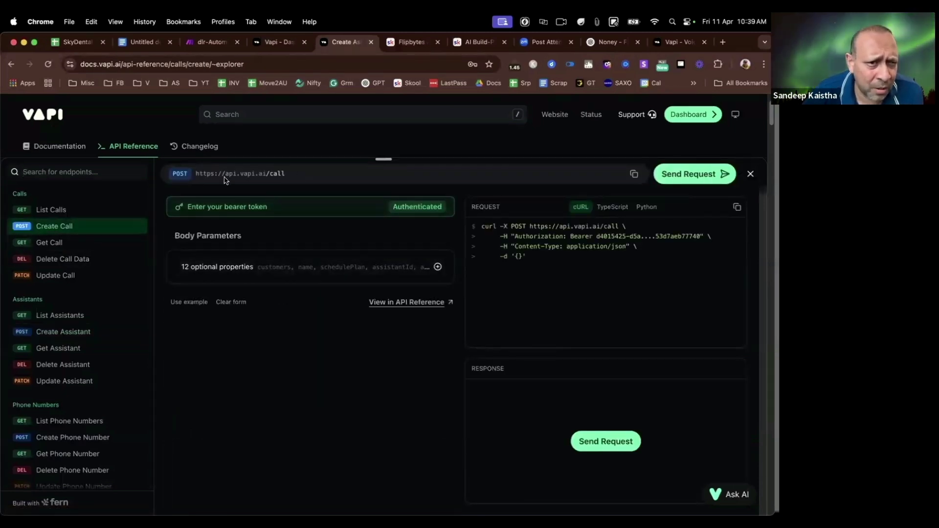
left_click(538, 44)
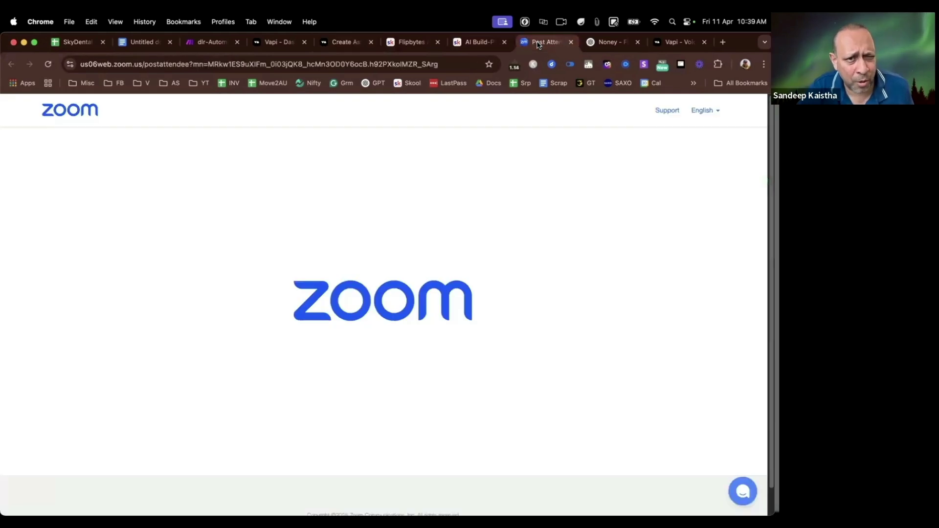
left_click(413, 44)
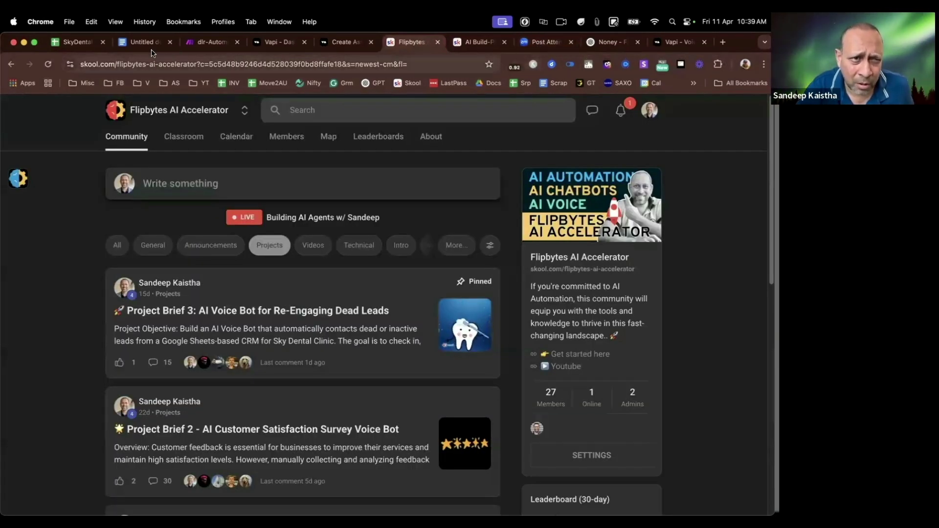
left_click(215, 43)
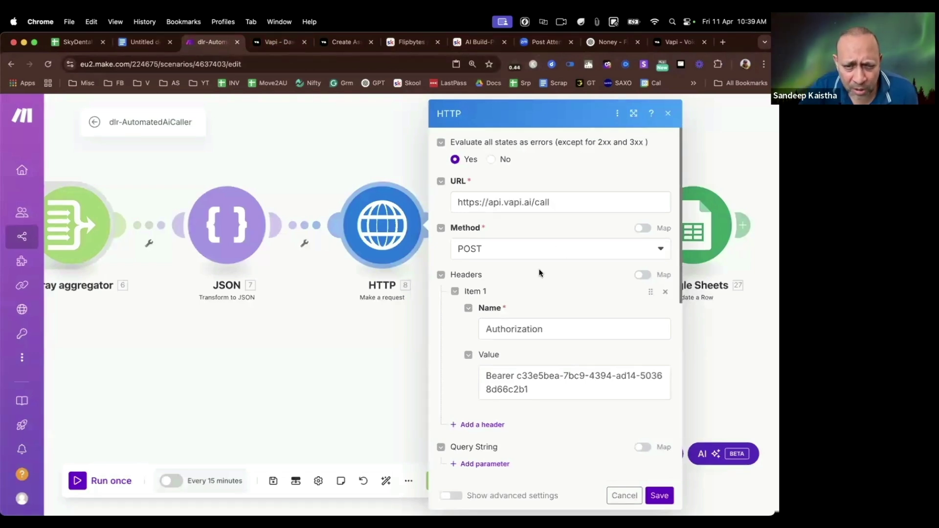
Review the HTTP module's Authorization header, Raw body type, JSON content type and request content
left_click_drag(537, 389, 518, 374)
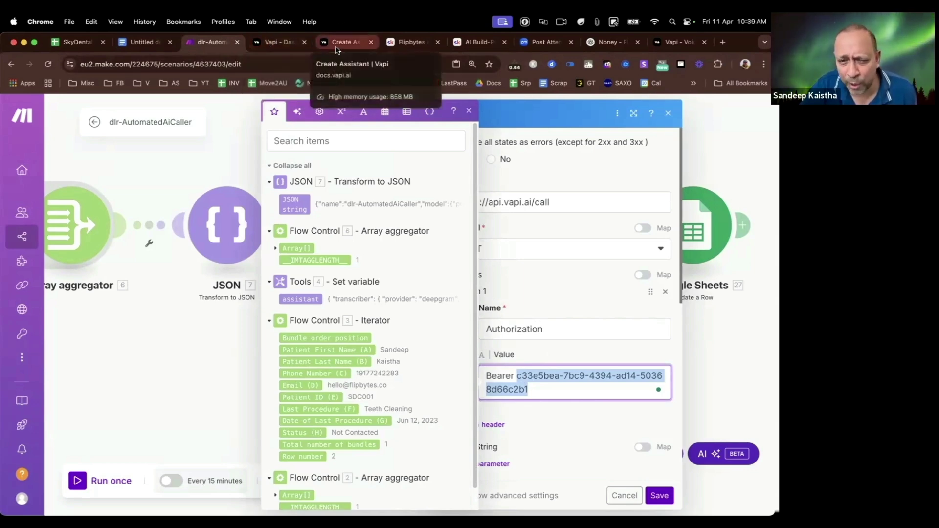
left_click(556, 350)
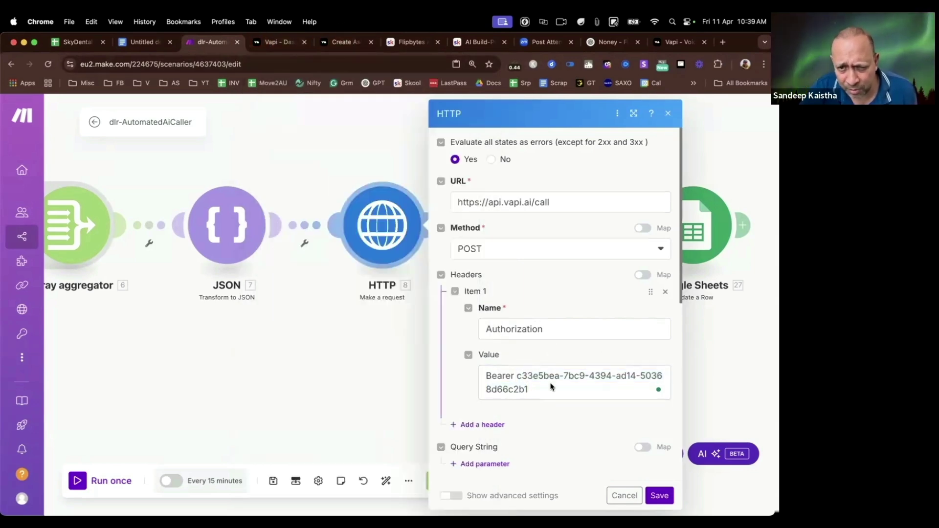
scroll(546, 329, "down", 3)
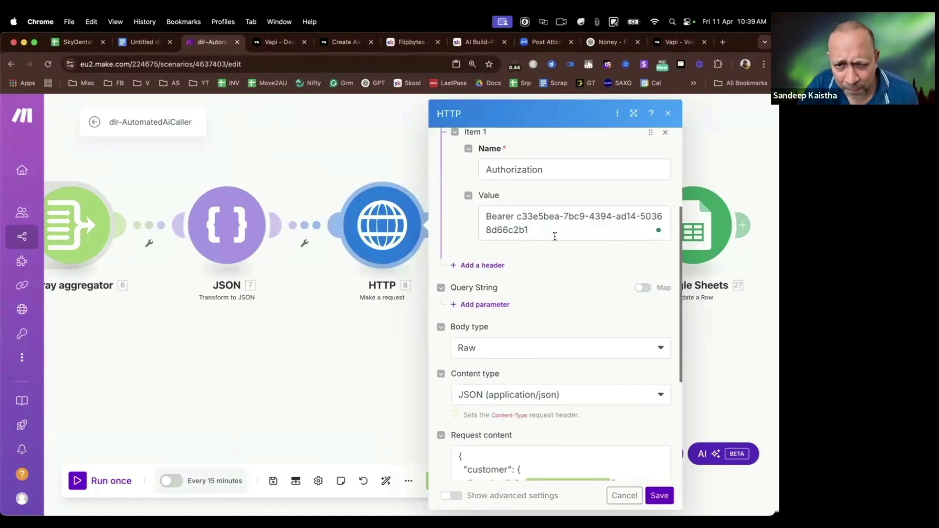
scroll(549, 249, "down", 2)
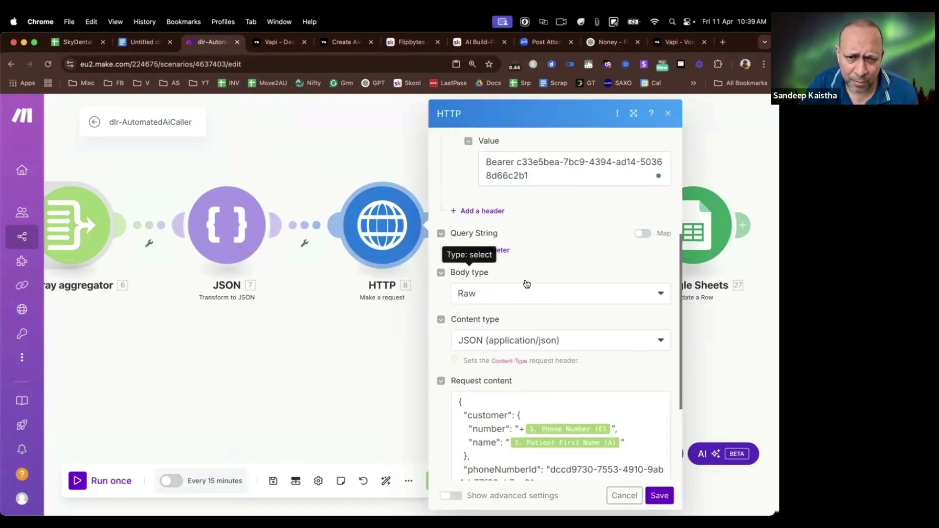
scroll(557, 353, "down", 2)
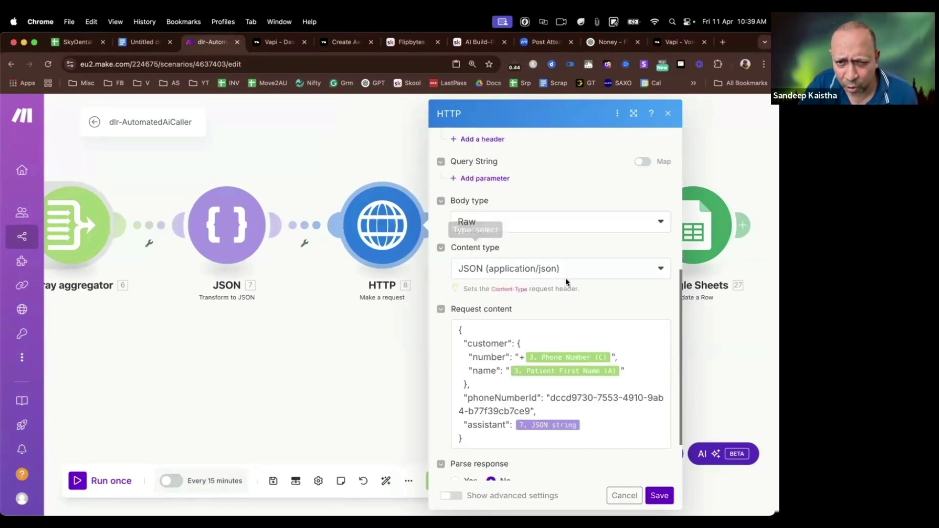
scroll(567, 281, "down", 2)
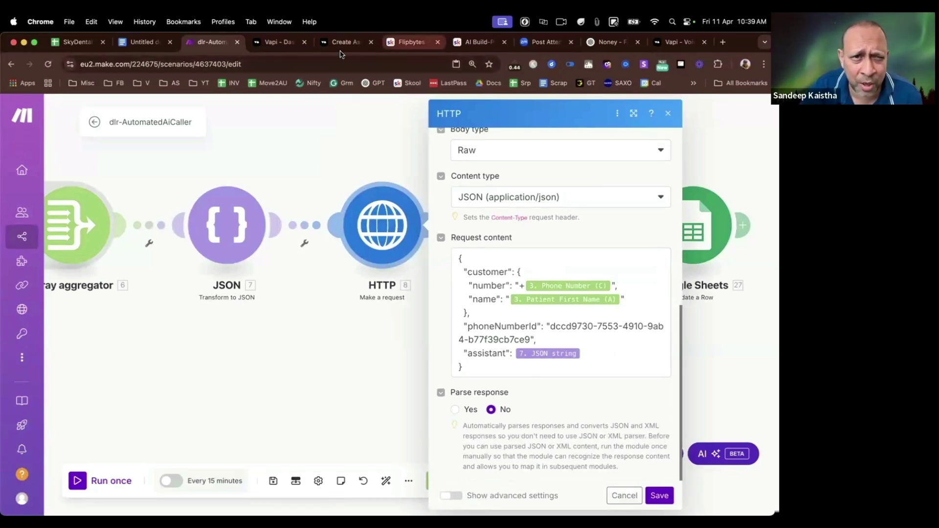
In the Create Call explorer of the Vapi API reference, add the optional body parameters name and phoneNumber
left_click(278, 43)
left_click(337, 43)
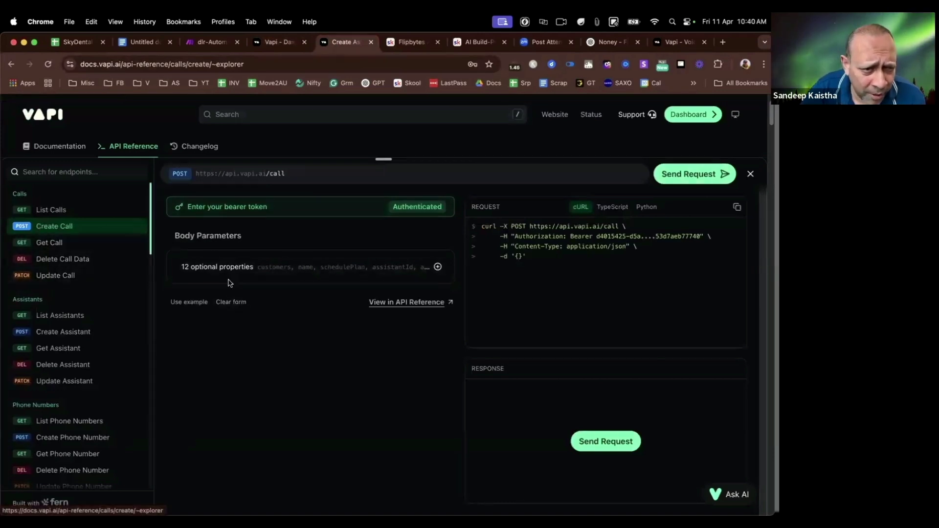
left_click(366, 277)
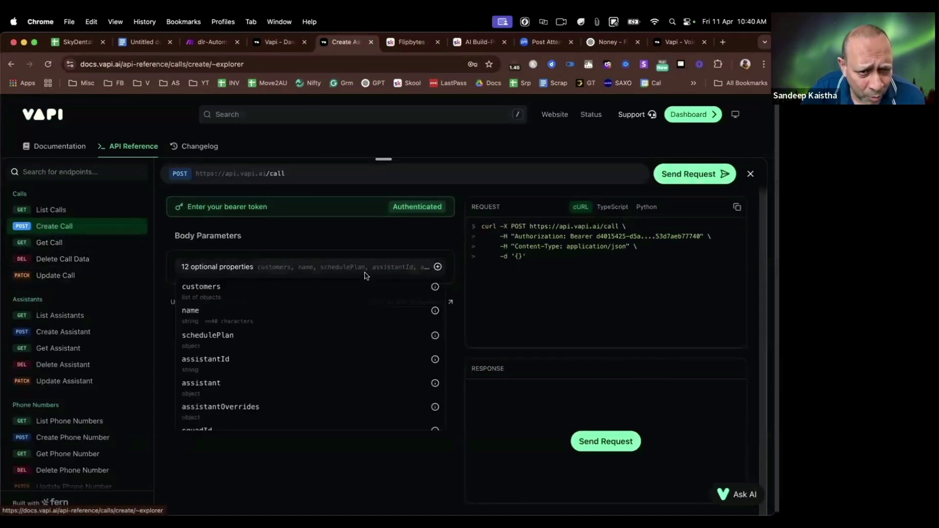
left_click(298, 315)
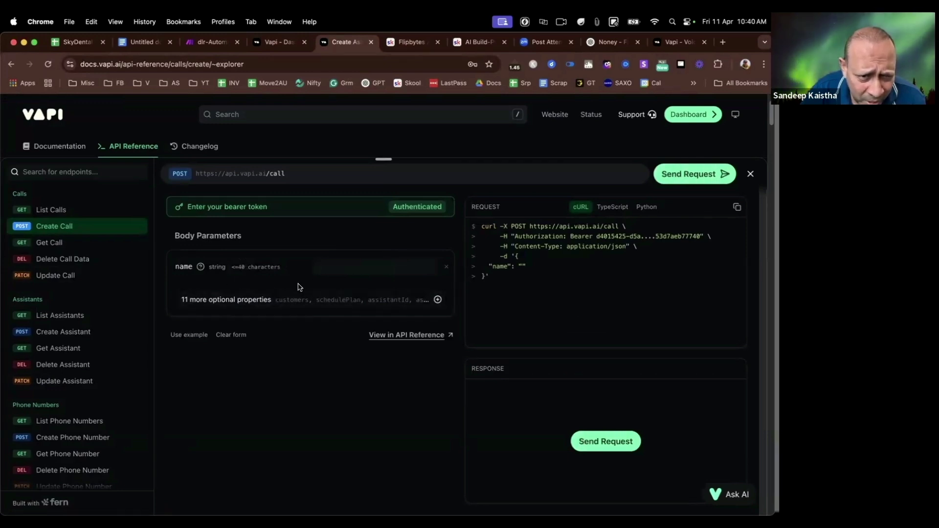
left_click(417, 300)
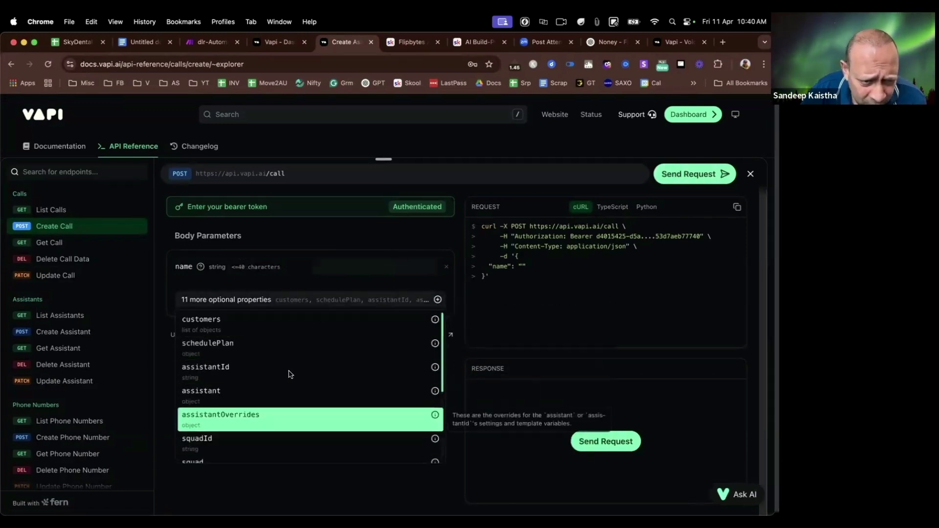
scroll(288, 379, "down", 5)
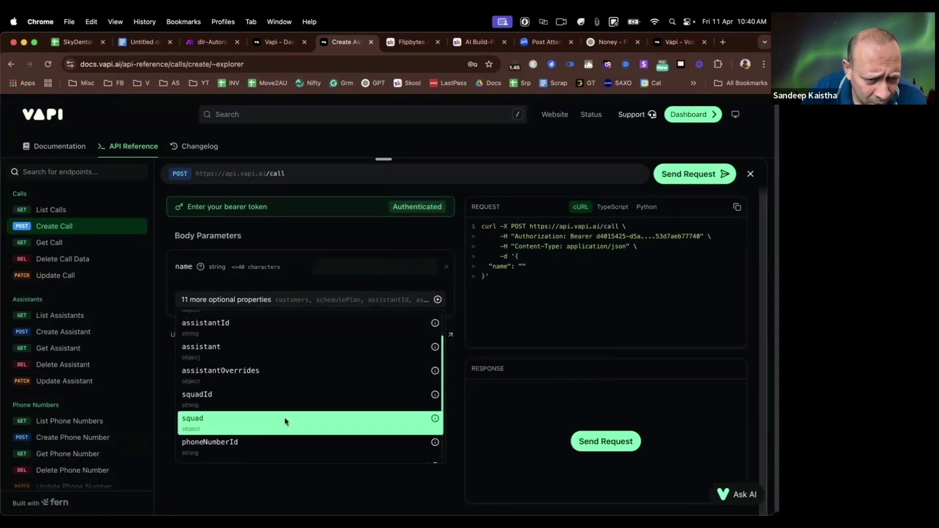
left_click(274, 389)
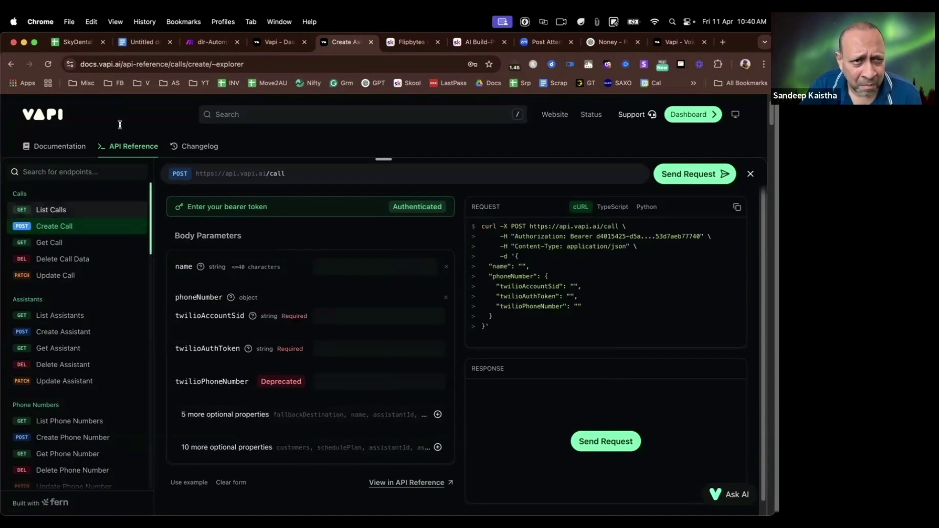
Return to the Make scenario and examine how the HTTP request content maps the customer's number, including the plus sign before Phone Number (C)
left_click(533, 44)
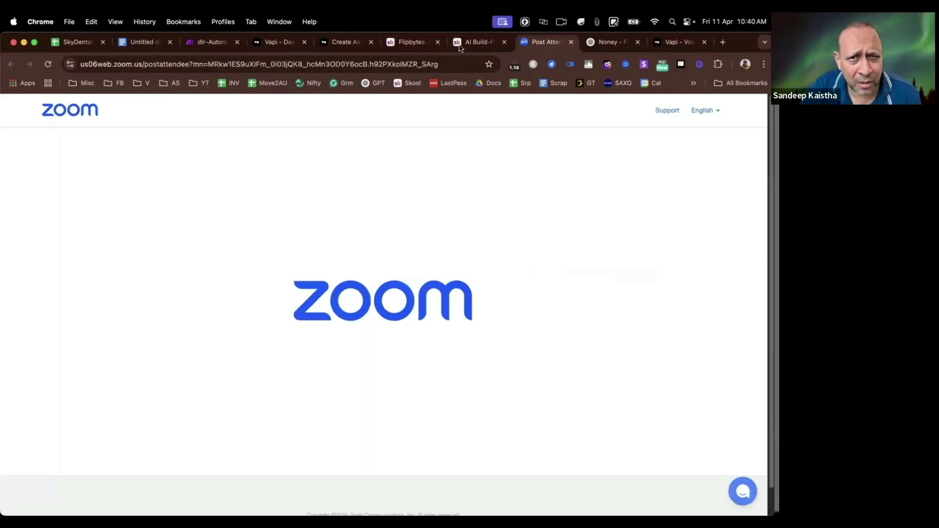
left_click(411, 43)
left_click(333, 44)
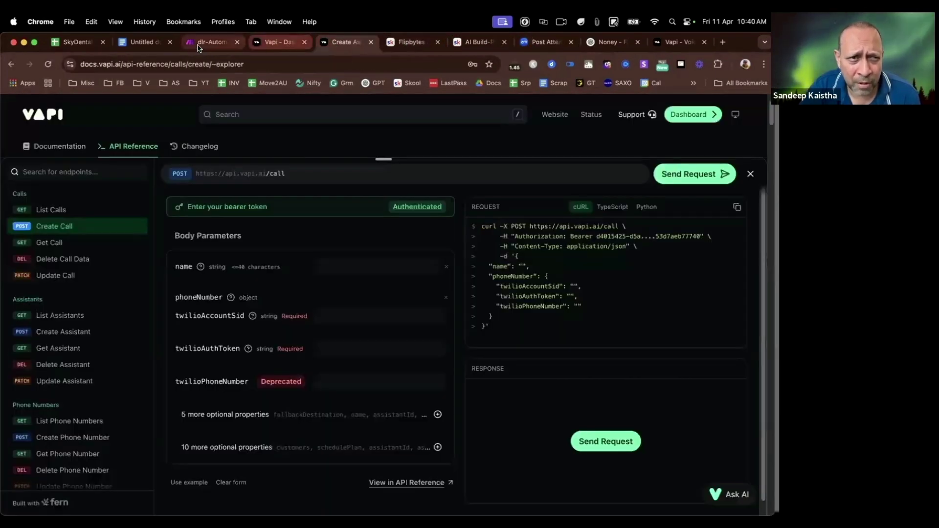
left_click(210, 42)
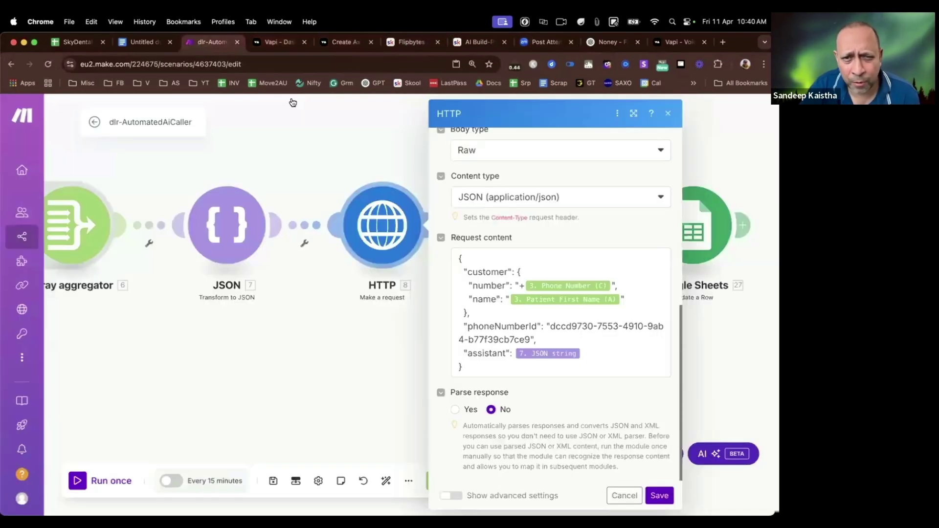
left_click(455, 263)
left_click_drag(537, 269, 652, 283)
left_click(652, 284)
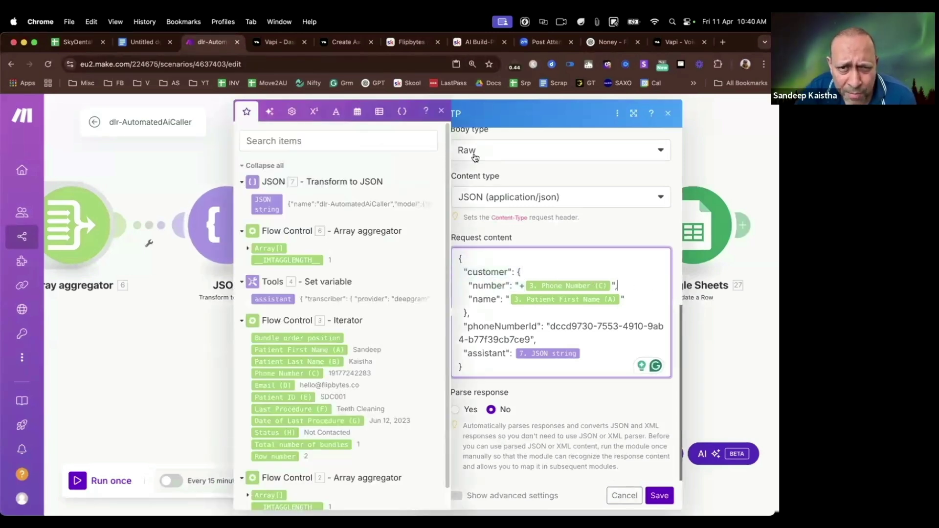
left_click(439, 111)
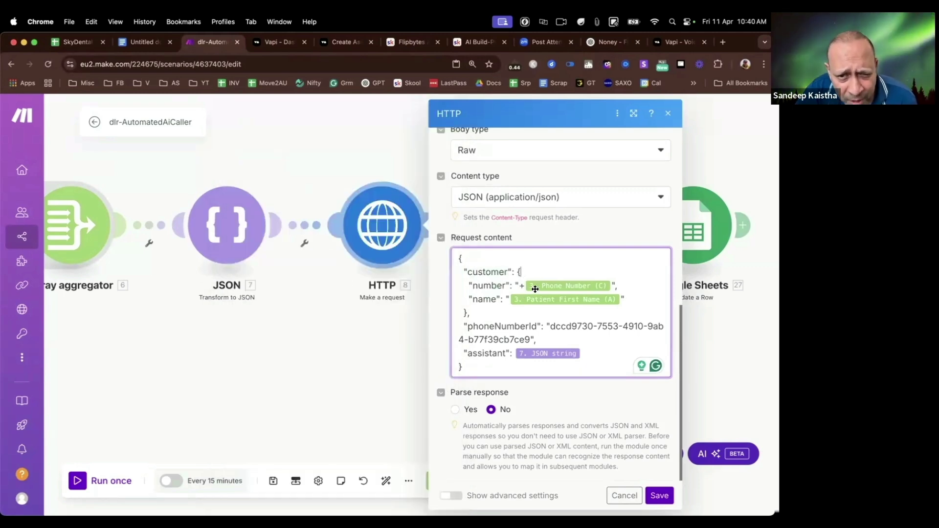
left_click(627, 283)
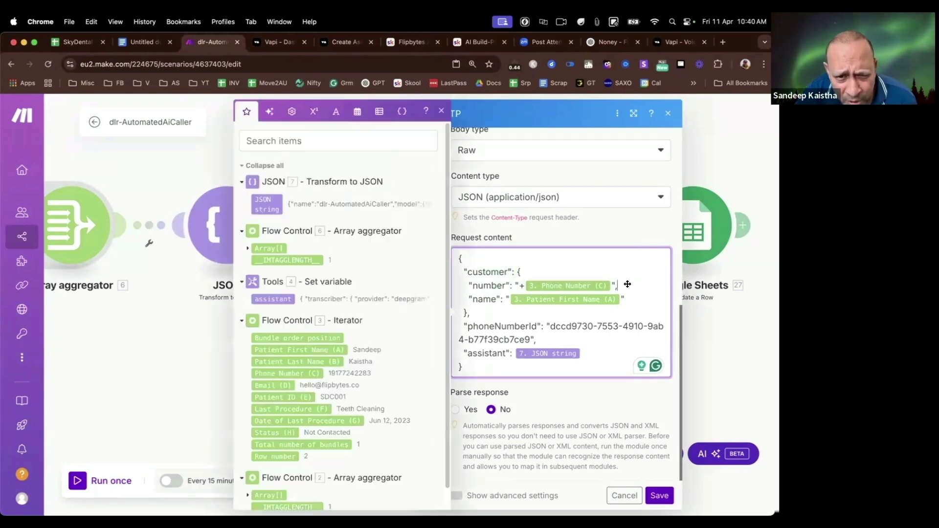
scroll(362, 326, "down", 1)
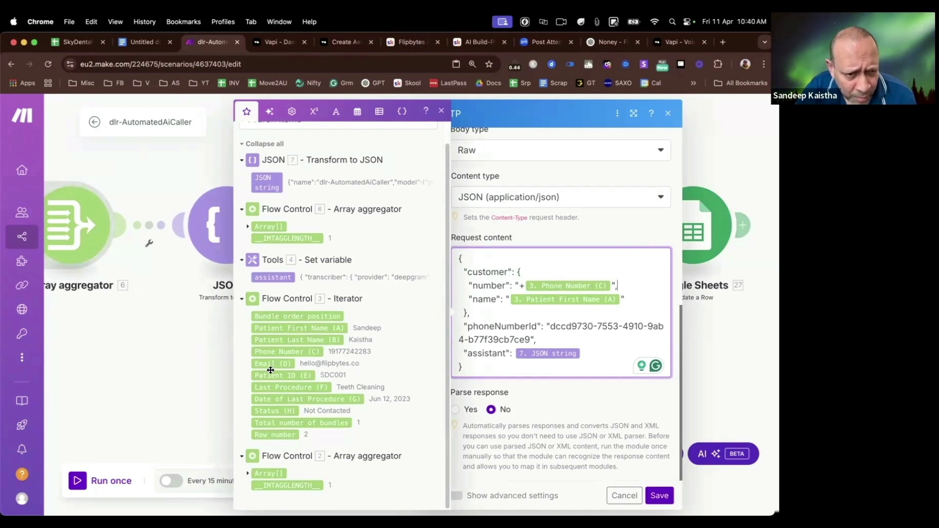
left_click_drag(285, 352, 176, 353)
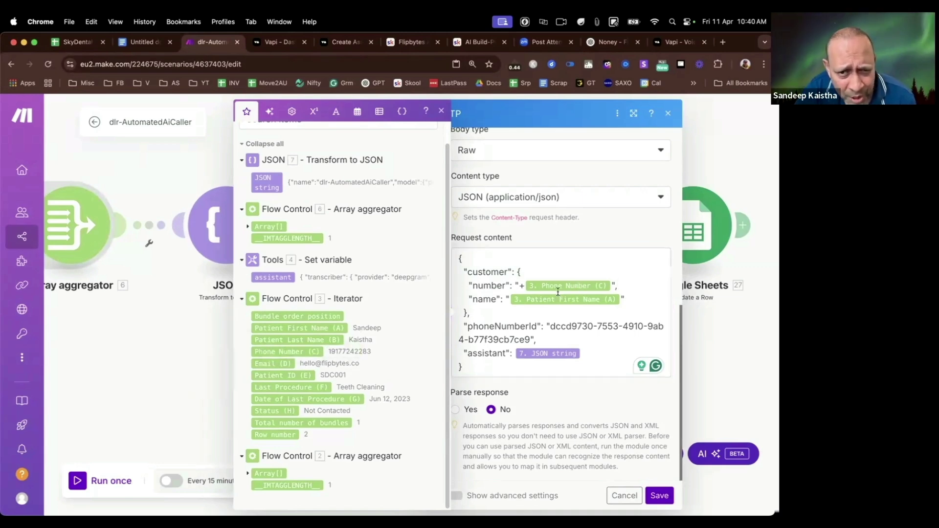
left_click(522, 287)
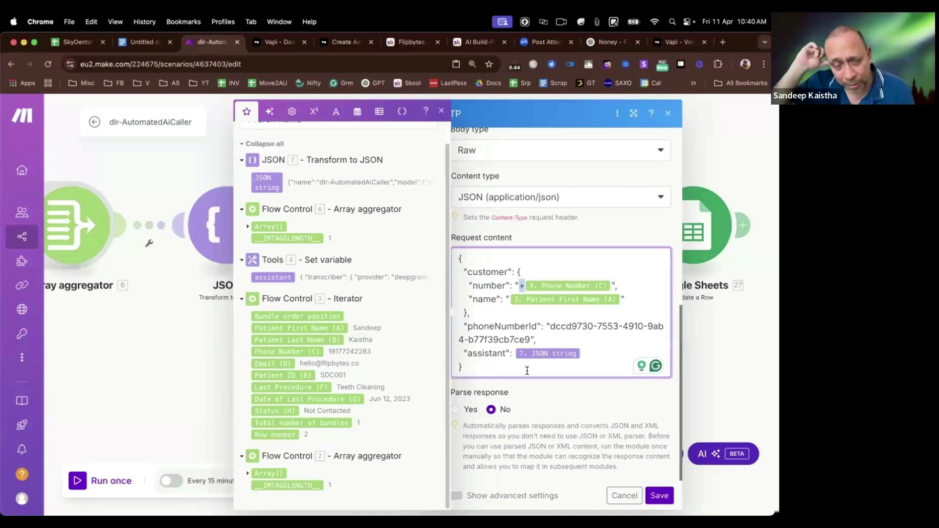
Try adding a plus sign before the phone number in cell C3 of the SkyDental-DeadLeadsRevival sheet, and discard the edit
key("super+1")
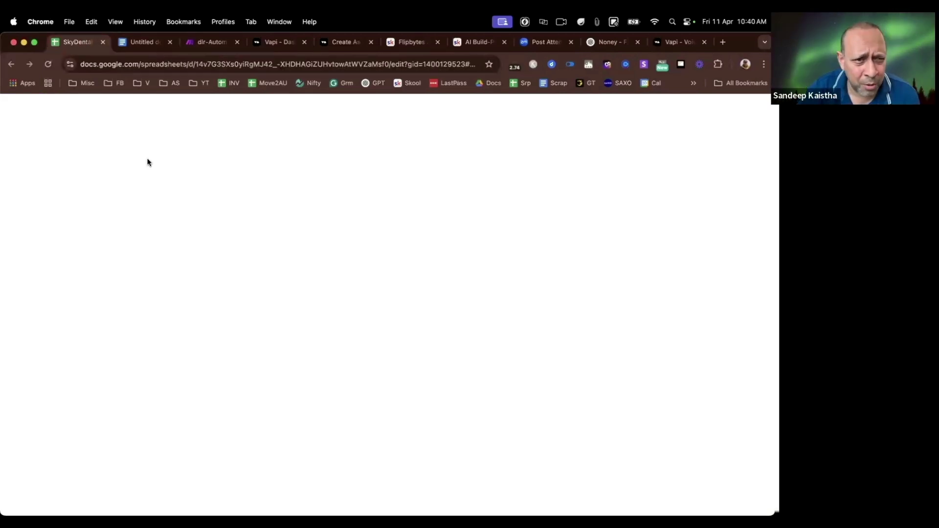
left_click(171, 210)
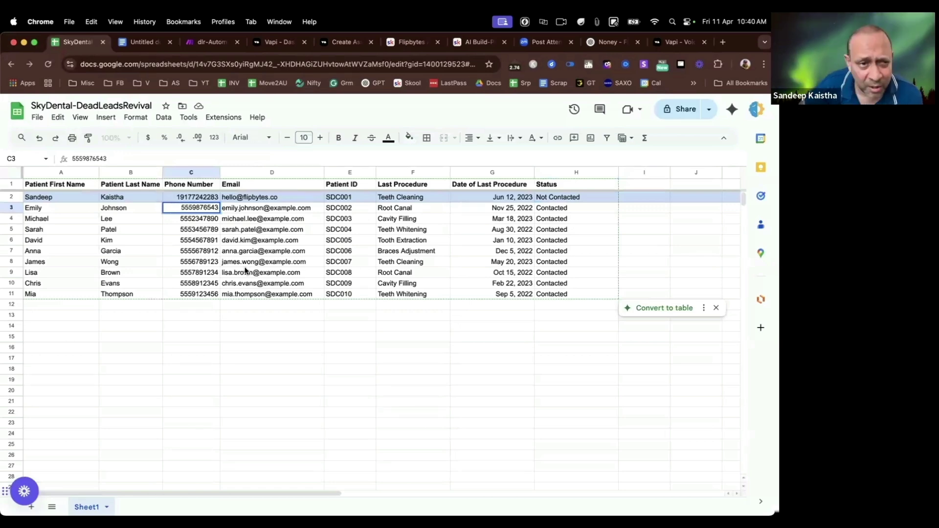
double_click(167, 208)
type("+")
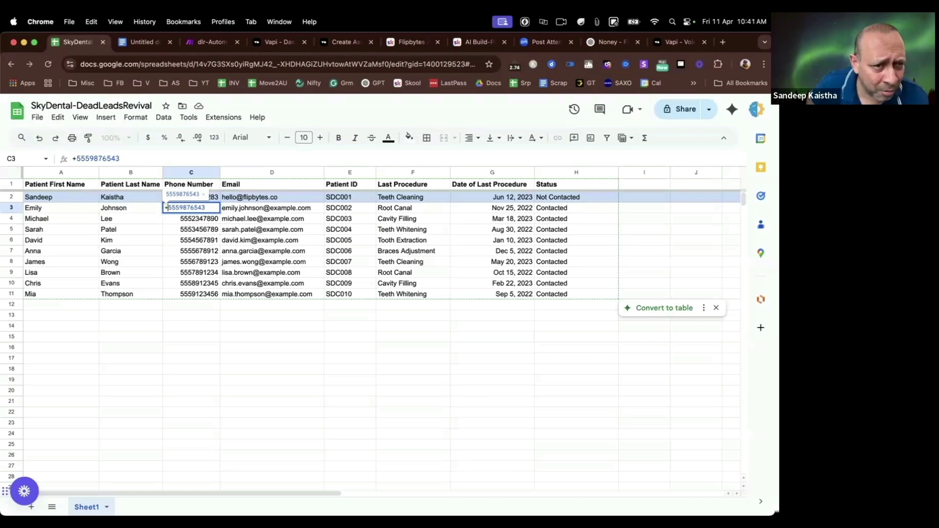
key("Escape")
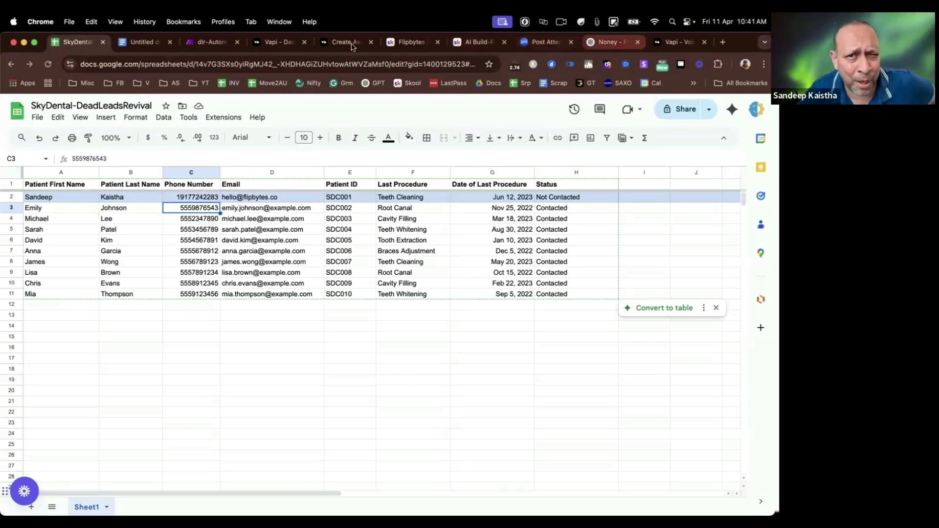
Go back to the Make scenario and examine the phoneNumberId entry in the HTTP module's request content
left_click(208, 43)
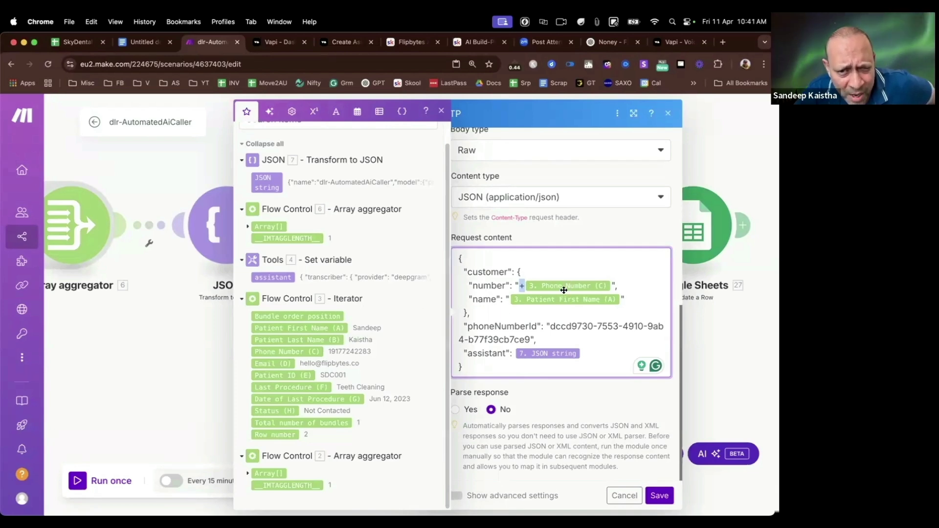
double_click(499, 327)
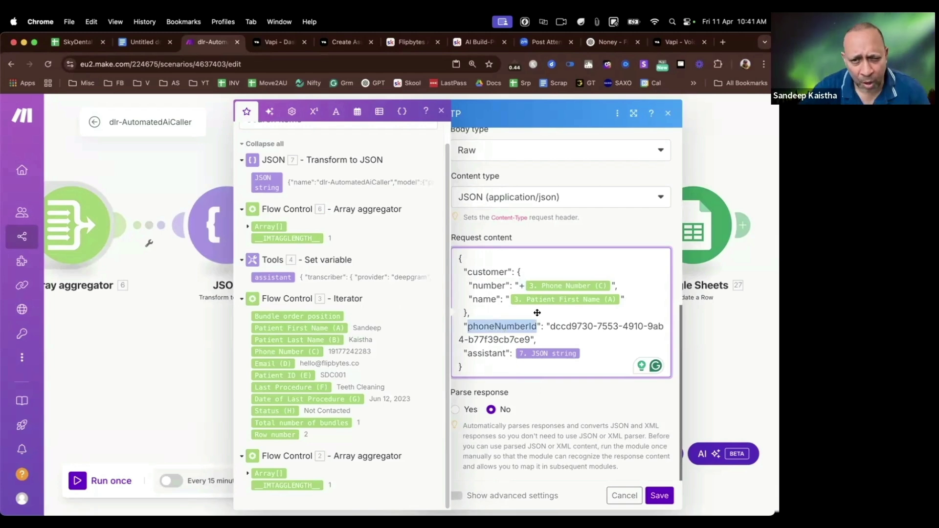
left_click(538, 341)
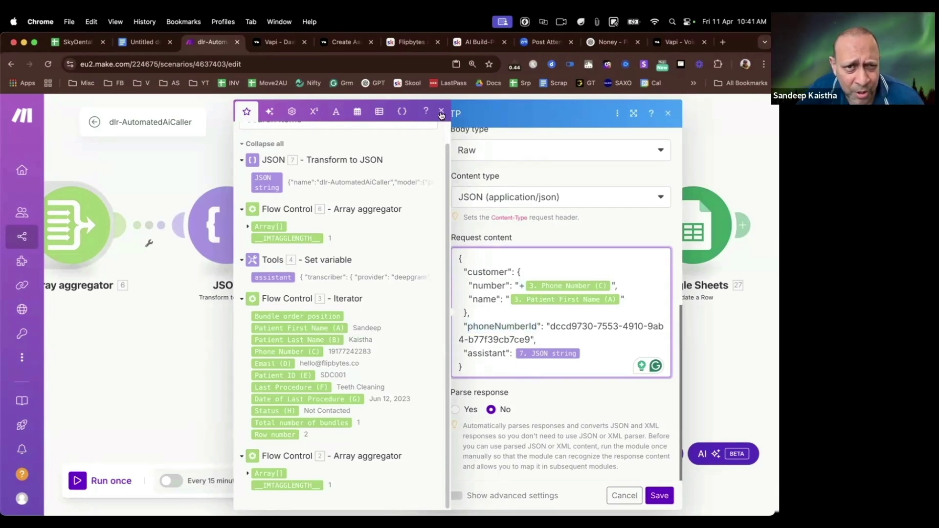
left_click(441, 111)
Examine how the request content's assistant entry uses the JSON string from the Transform to JSON module
double_click(491, 352)
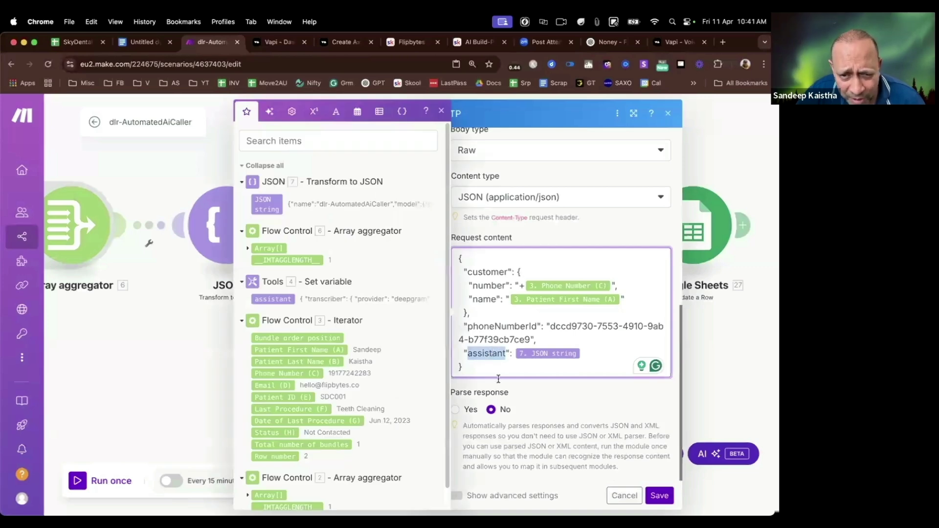
left_click(542, 363)
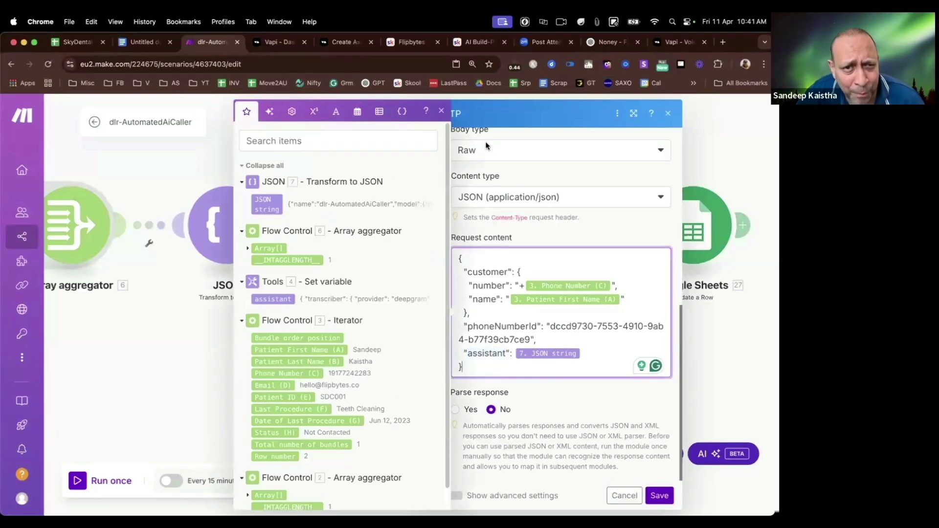
left_click(438, 109)
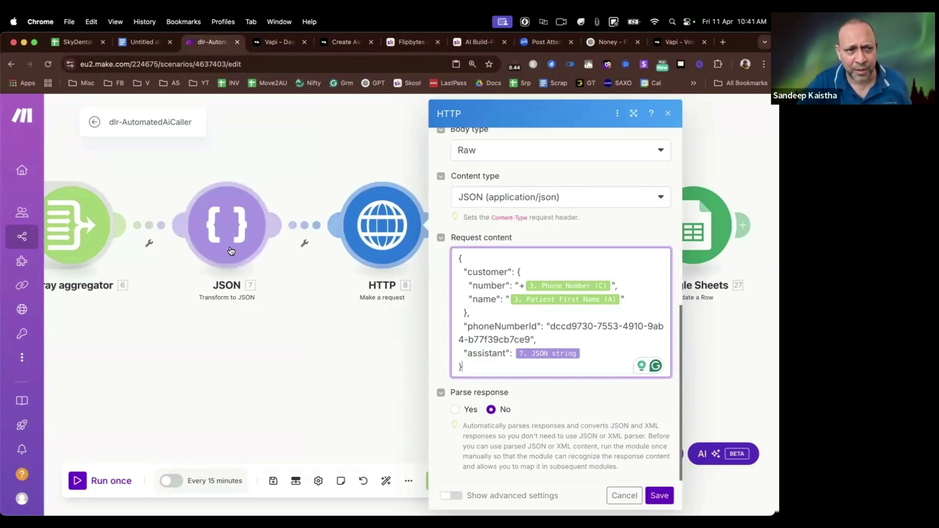
left_click(591, 354)
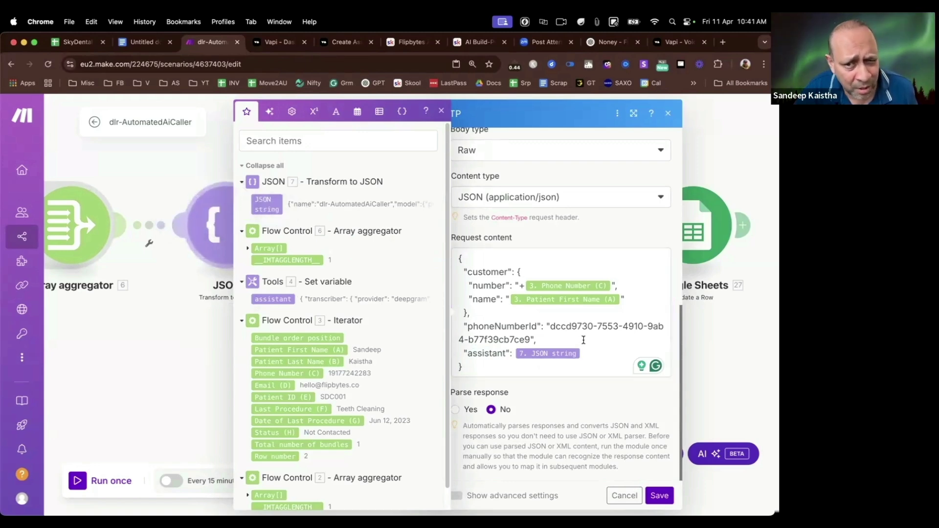
left_click(608, 357)
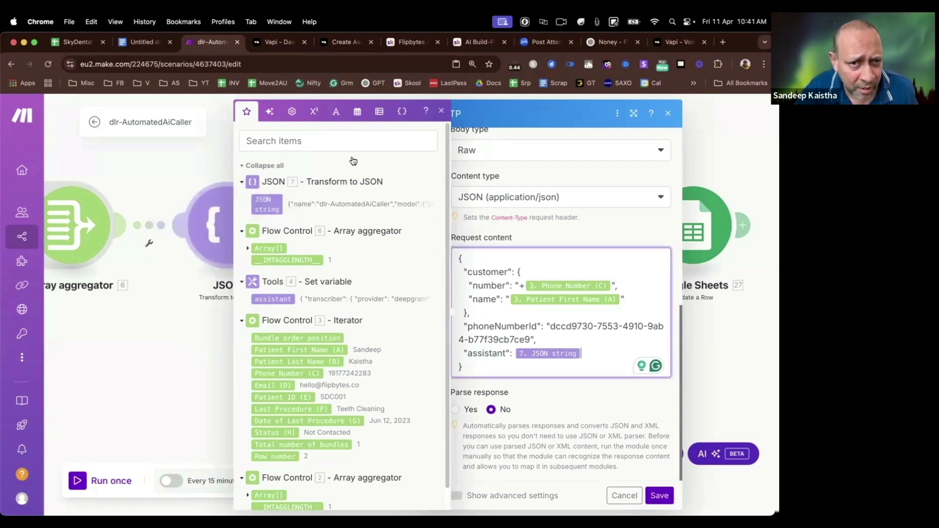
left_click(512, 353)
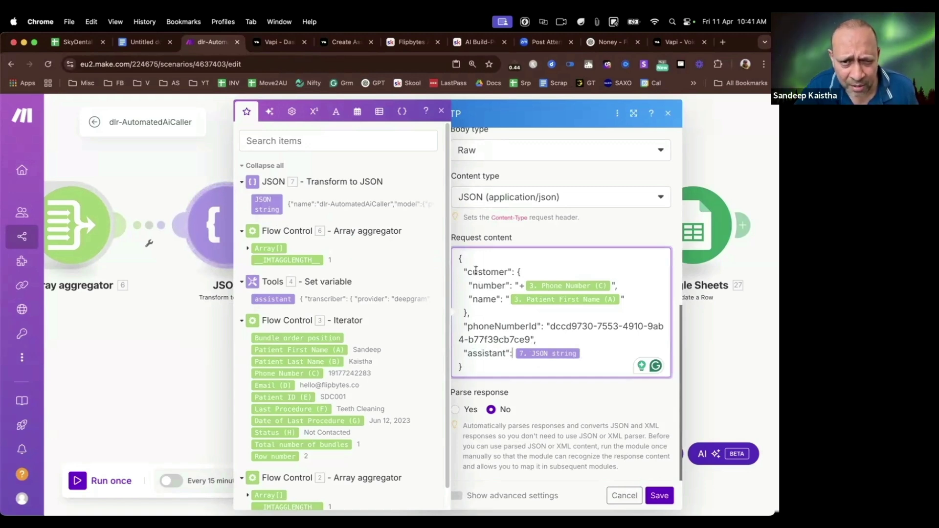
left_click(498, 339)
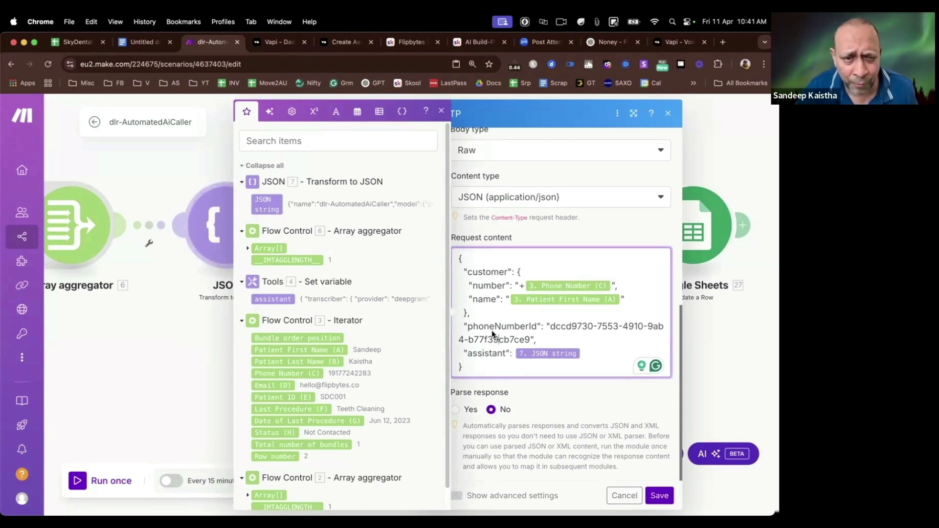
Switch to the Vapi dashboard's phone numbers and create a free Vapi number with area code 646
left_click(441, 111)
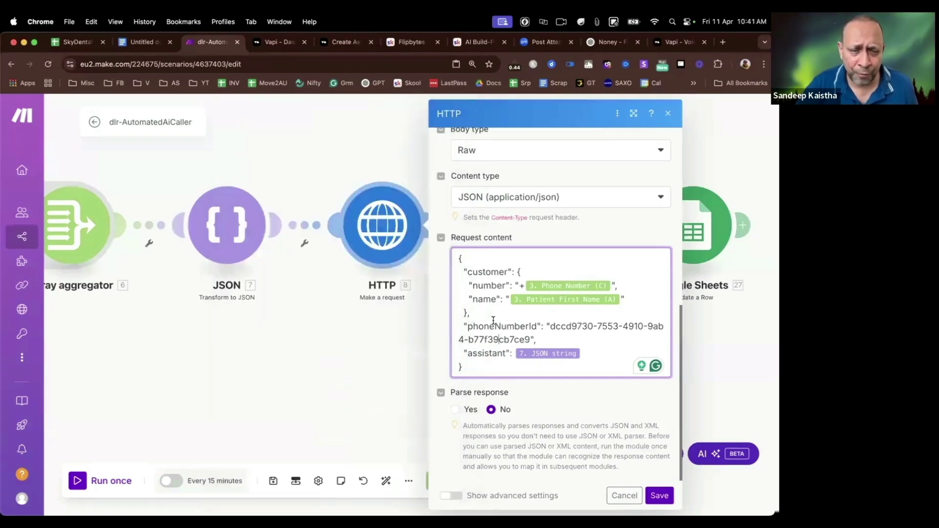
left_click(274, 42)
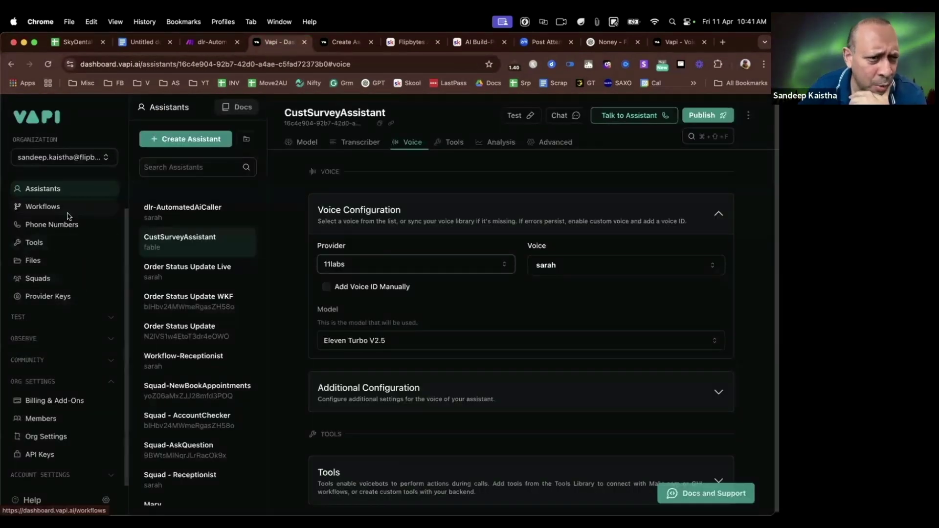
left_click(47, 227)
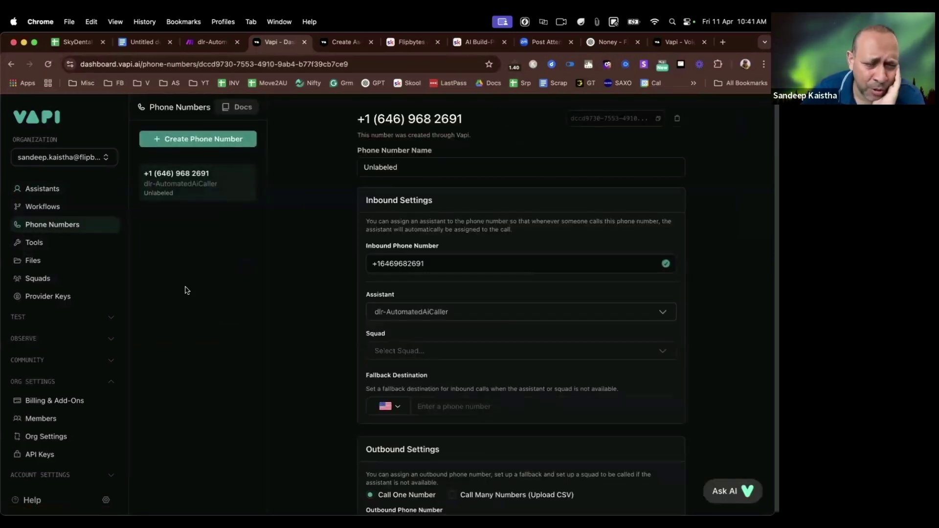
left_click(209, 141)
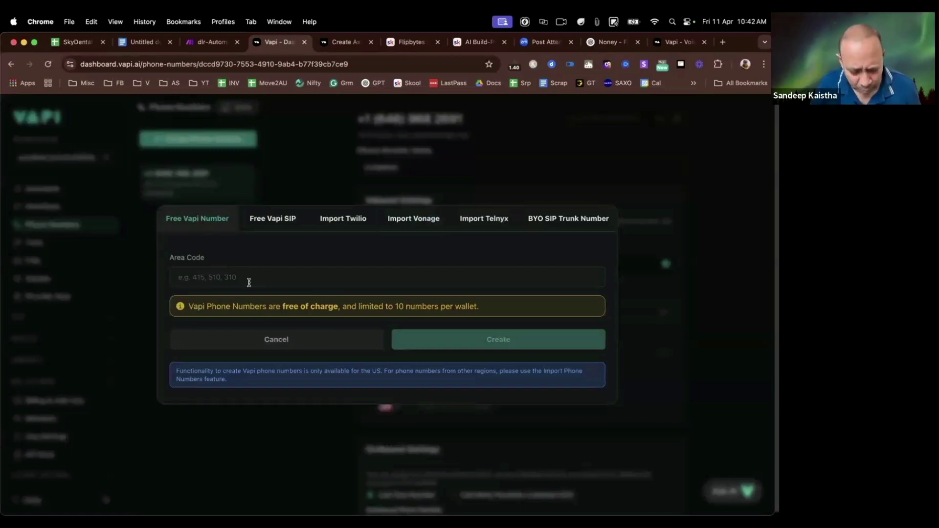
type("646")
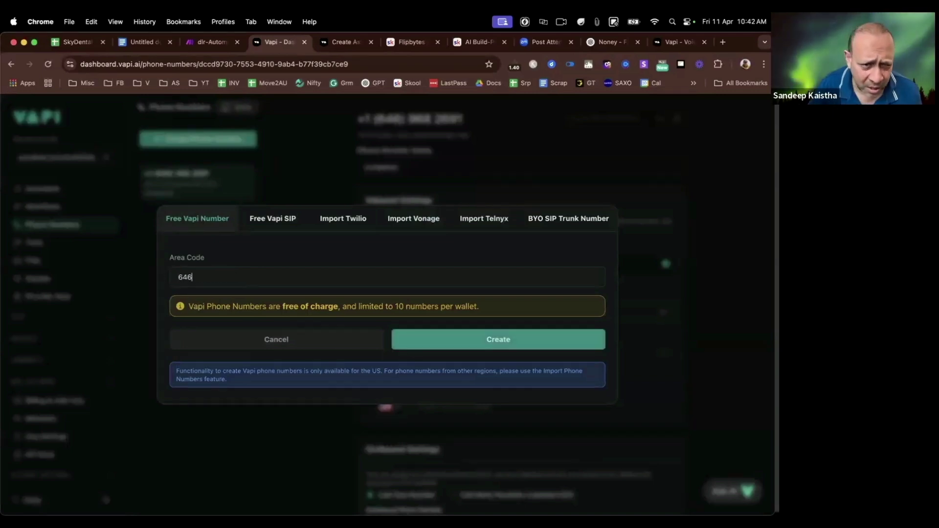
left_click(458, 339)
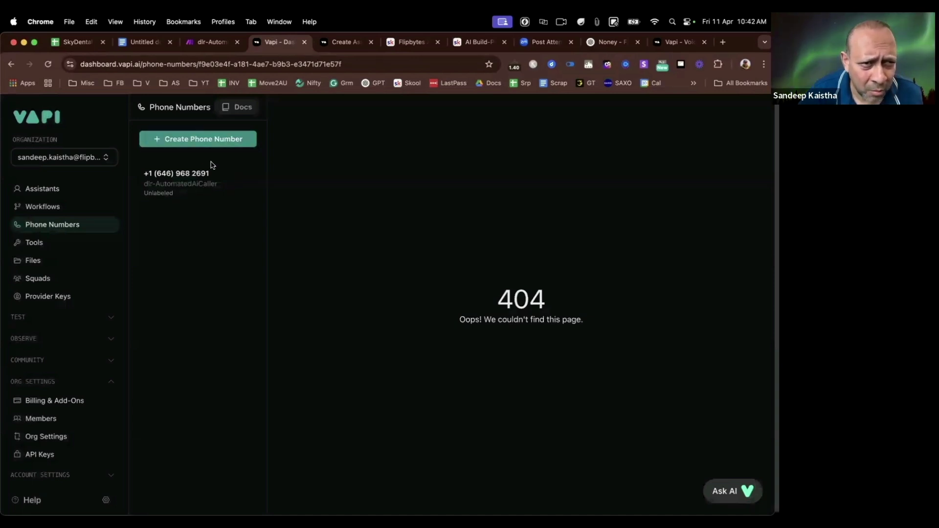
Check the phone number assigned to dlr-AutomatedAiCaller and create another free Vapi number with area code 301
left_click(178, 182)
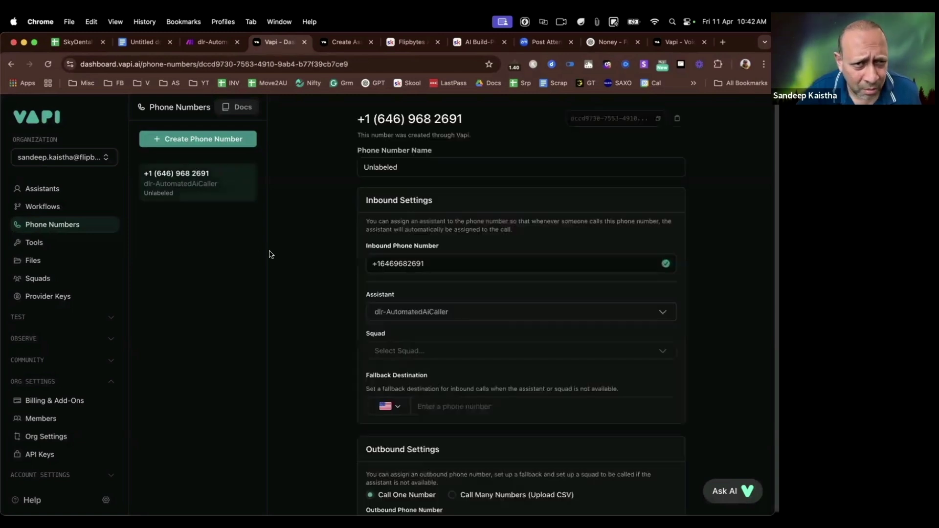
left_click(196, 145)
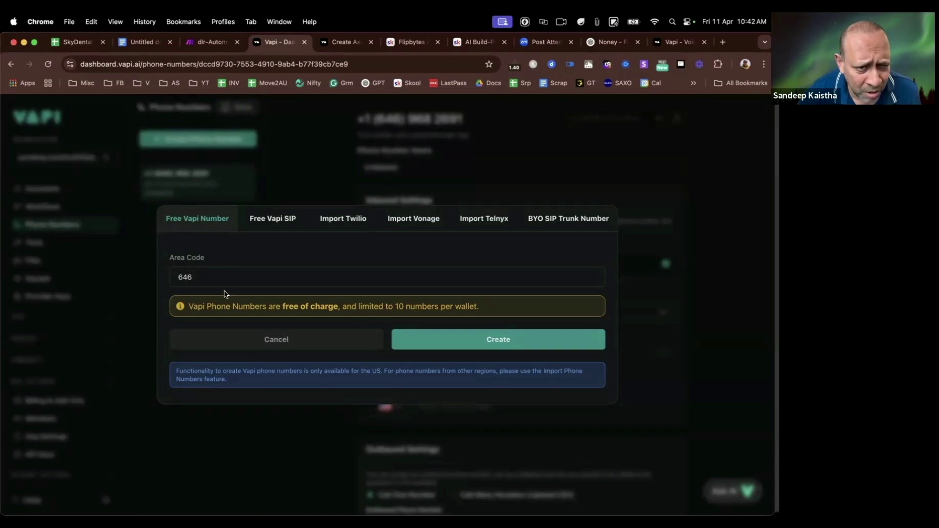
left_click_drag(193, 277, 179, 275)
key("BackSpace")
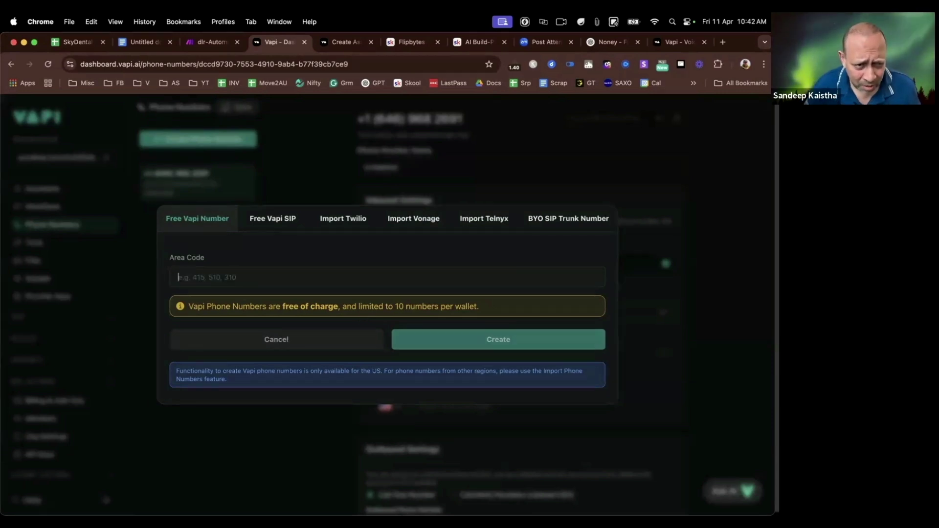
type("301")
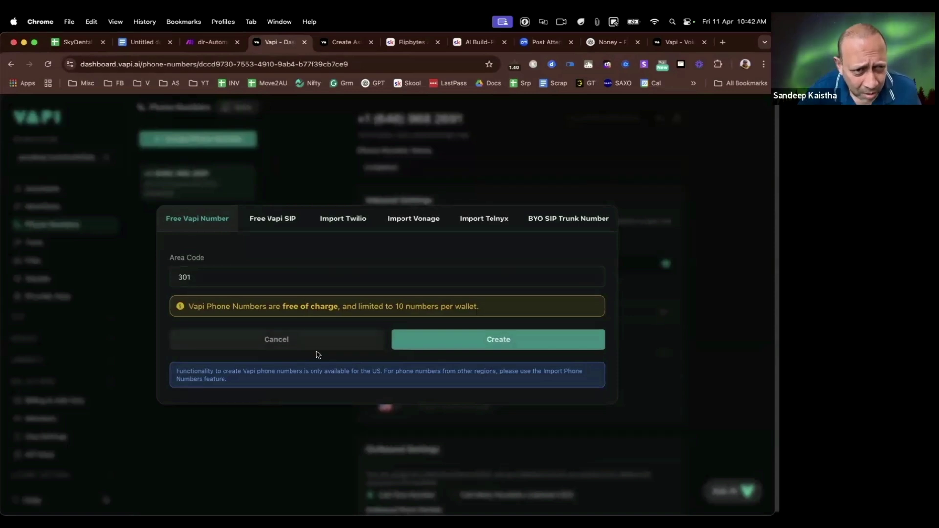
left_click(521, 342)
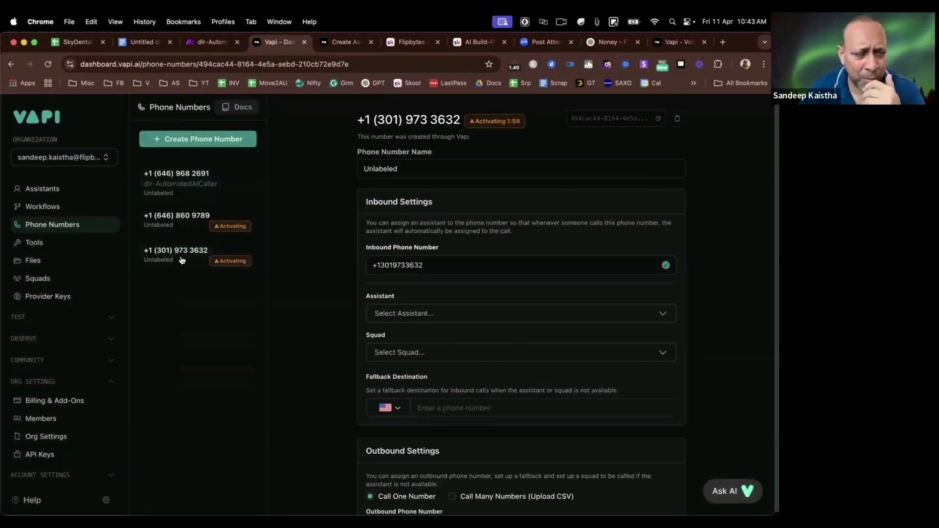
Examine the new 646 number's activation status and settings, and reopen the number assigned to dlr-AutomatedAiCaller
left_click(187, 223)
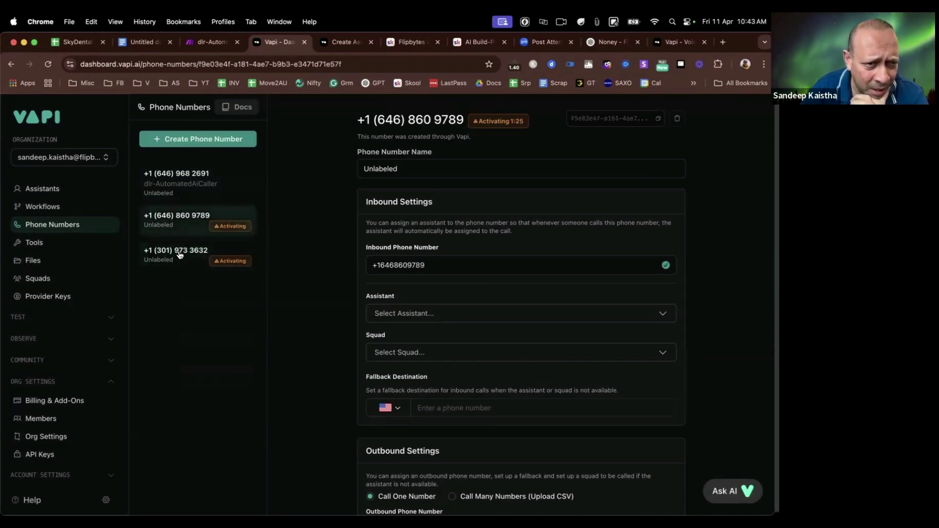
mouse_move(517, 130)
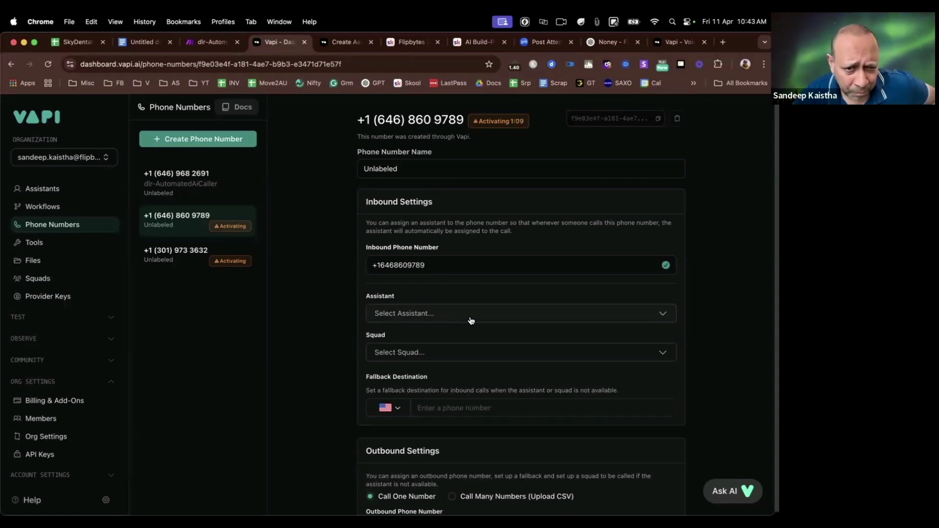
left_click(197, 177)
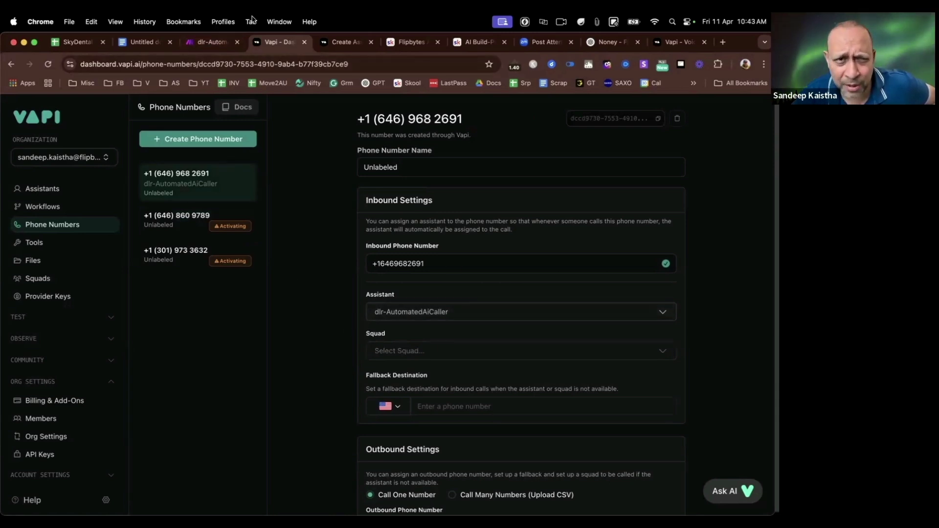
Check the HTTP request content in Make, and copy the ID of the dlr-AutomatedAiCaller phone number in Vapi
left_click(212, 42)
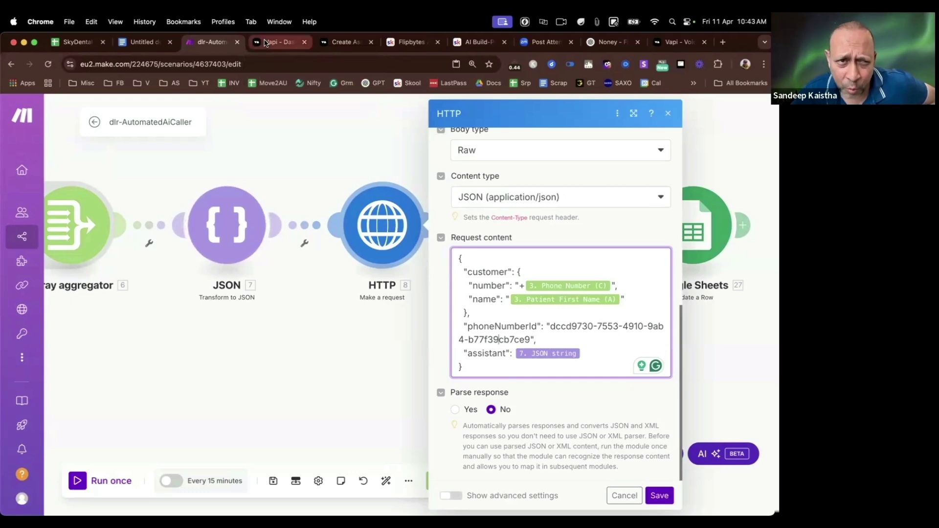
left_click(275, 42)
left_click_drag(366, 120, 467, 117)
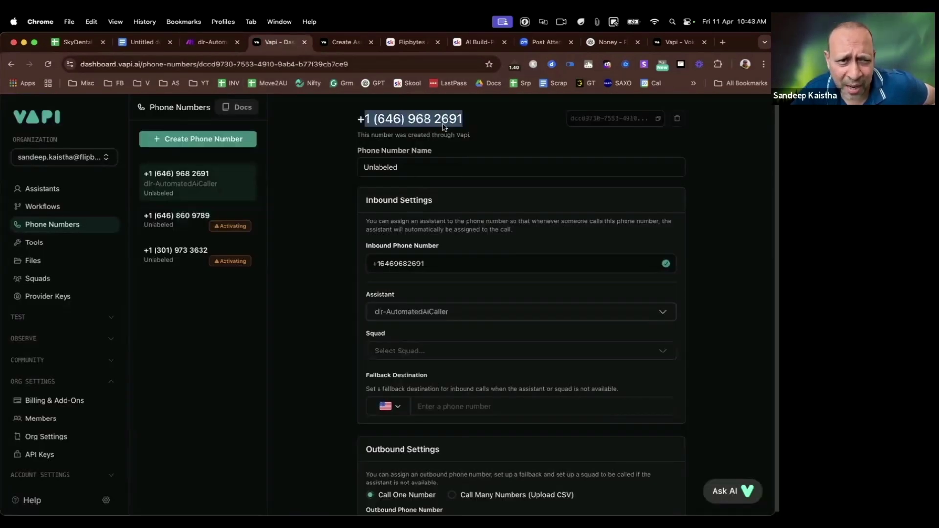
left_click(171, 186)
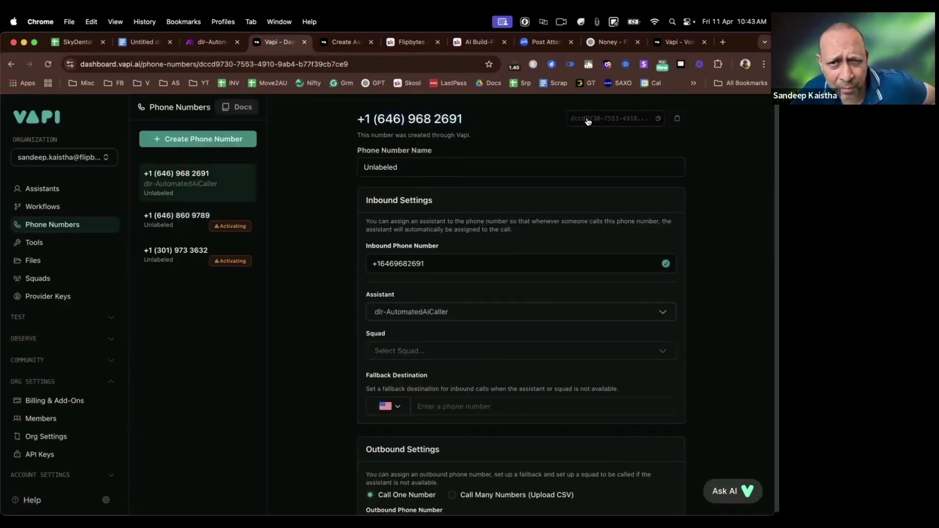
left_click(659, 120)
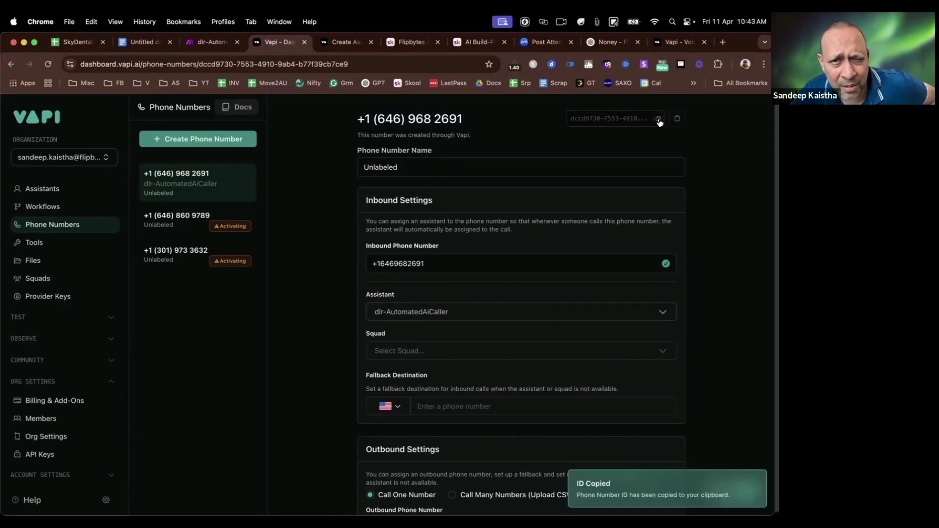
Return to the Make scenario, locate the phoneNumberId value in the HTTP request content, and close the module
left_click(345, 42)
left_click(212, 43)
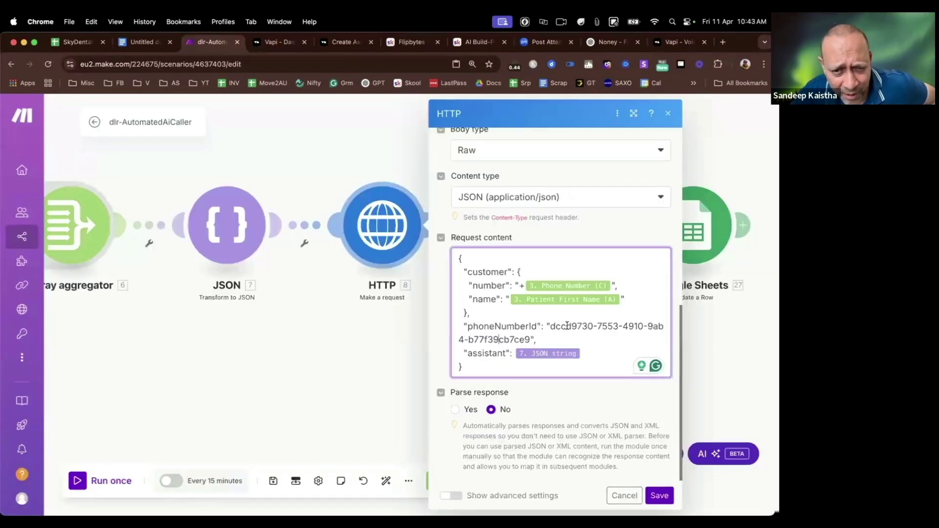
left_click_drag(551, 326, 535, 339)
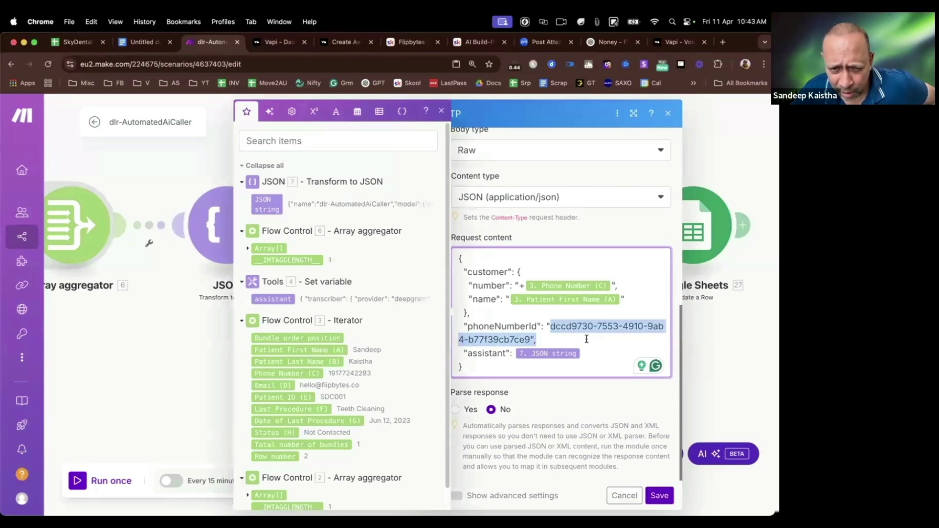
left_click(543, 339)
left_click(169, 355)
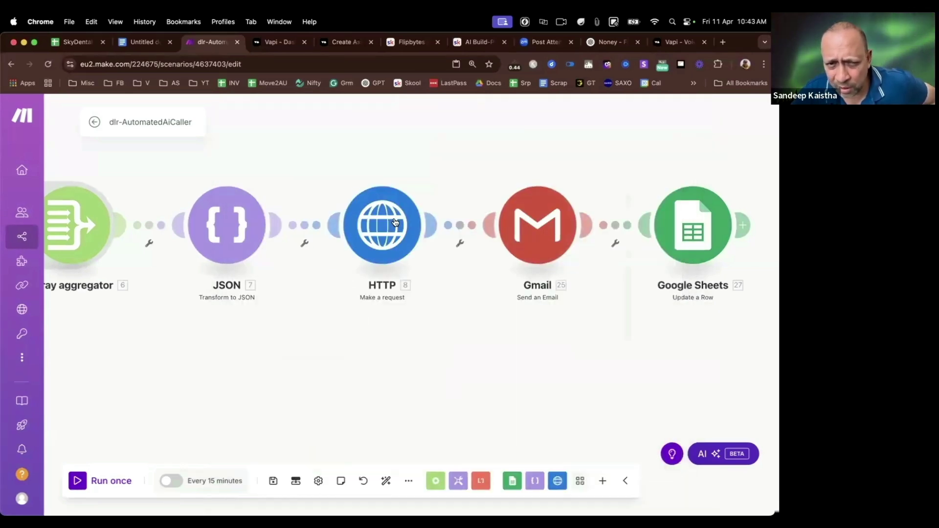
Reopen the HTTP module and review its URL, method, Authorization header, body settings and the customer name mapping
left_click(394, 223)
scroll(509, 308, "down", 5)
scroll(509, 301, "down", 2)
scroll(551, 289, "up", 6)
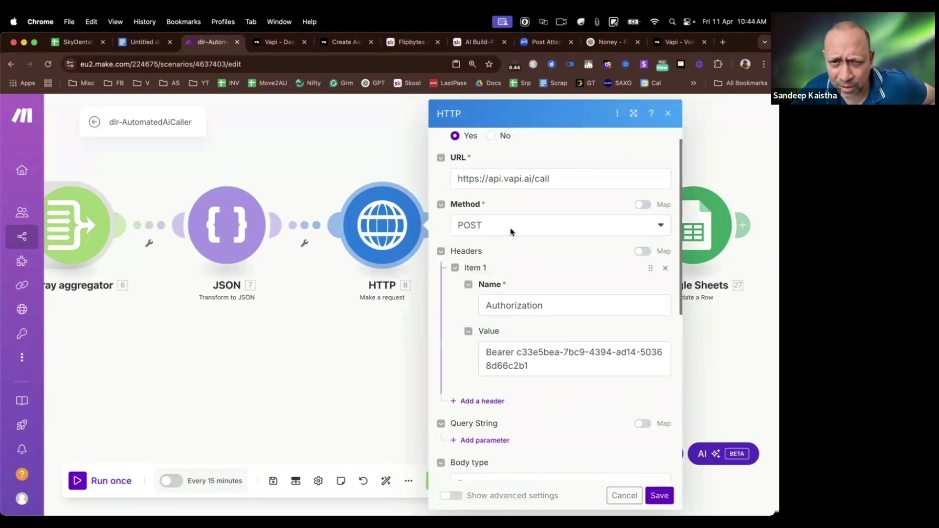
scroll(559, 281, "down", 6)
scroll(557, 282, "down", 1)
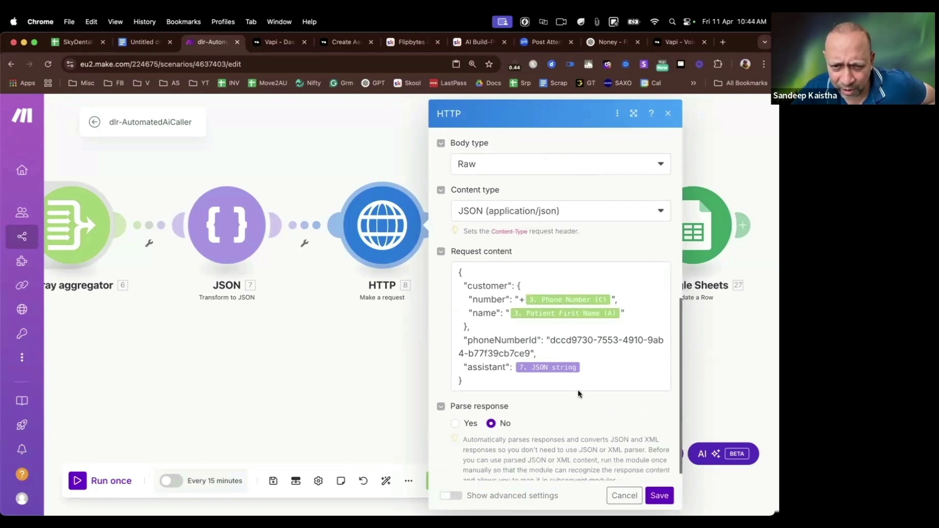
scroll(562, 358, "down", 1)
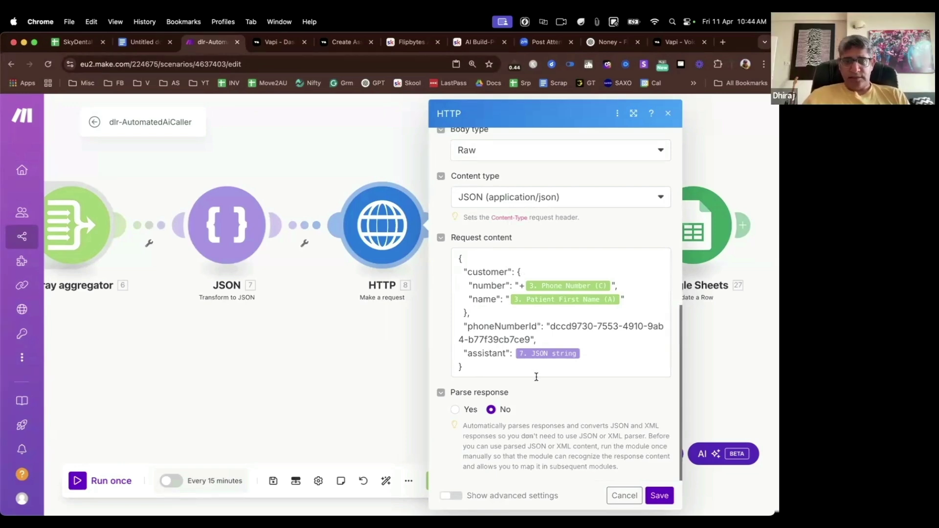
mouse_move(582, 289)
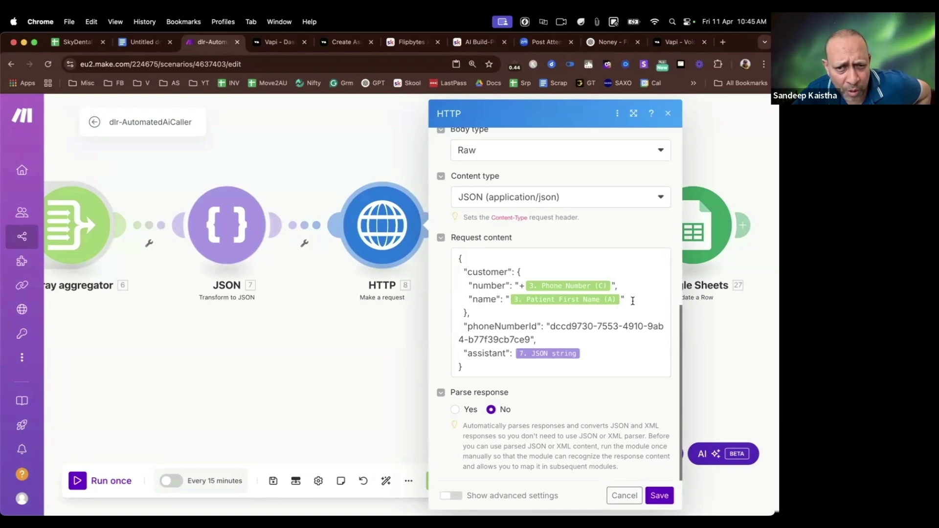
left_click(632, 301)
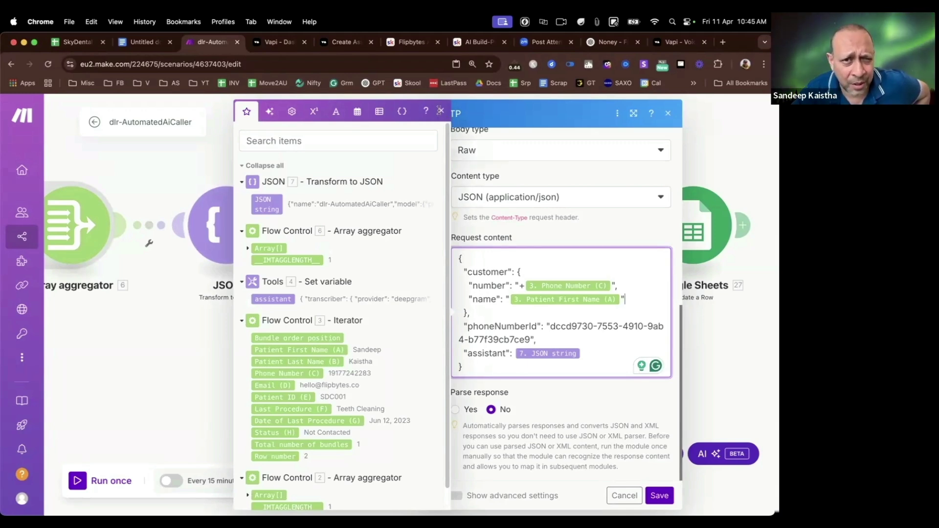
left_click(607, 387)
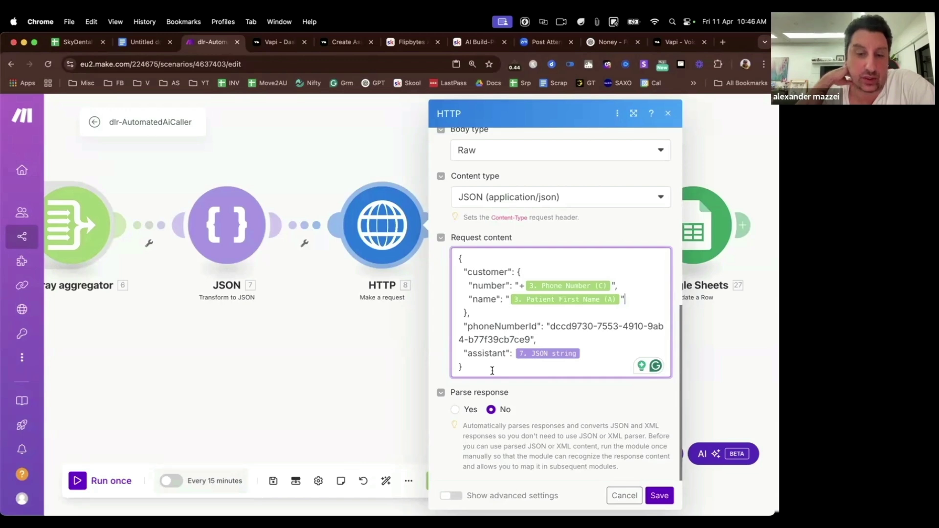
Try replacing the phoneNumberId value in the request content with the copied phone number ID, and cancel the HTTP module's changes
left_click_drag(534, 339, 550, 329)
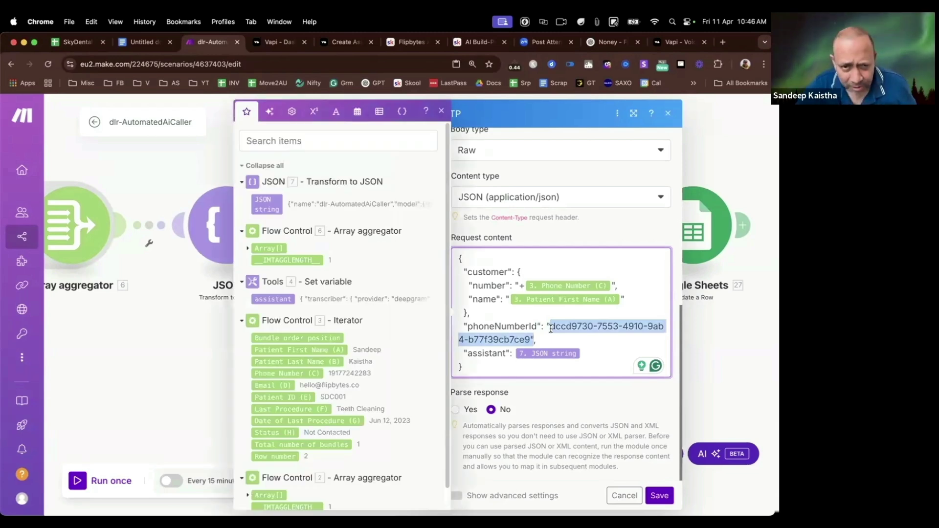
key("BackSpace")
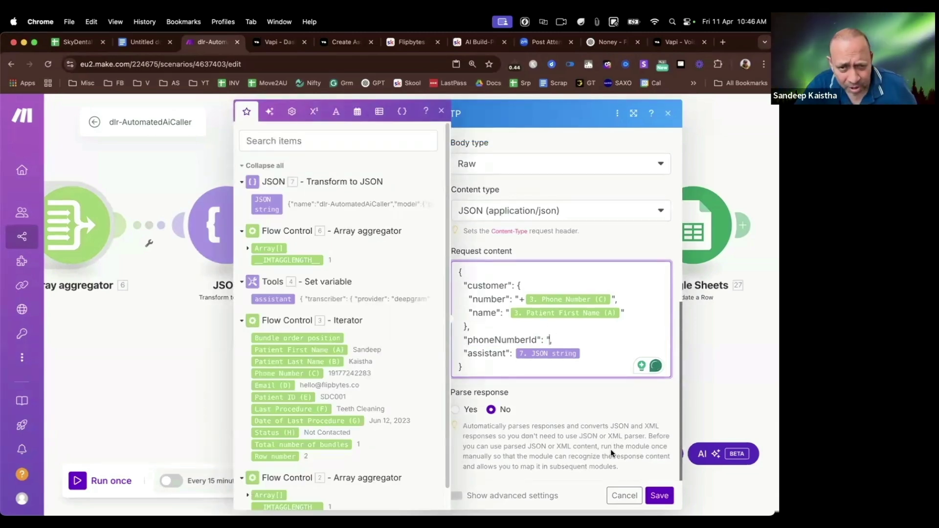
key("super+v")
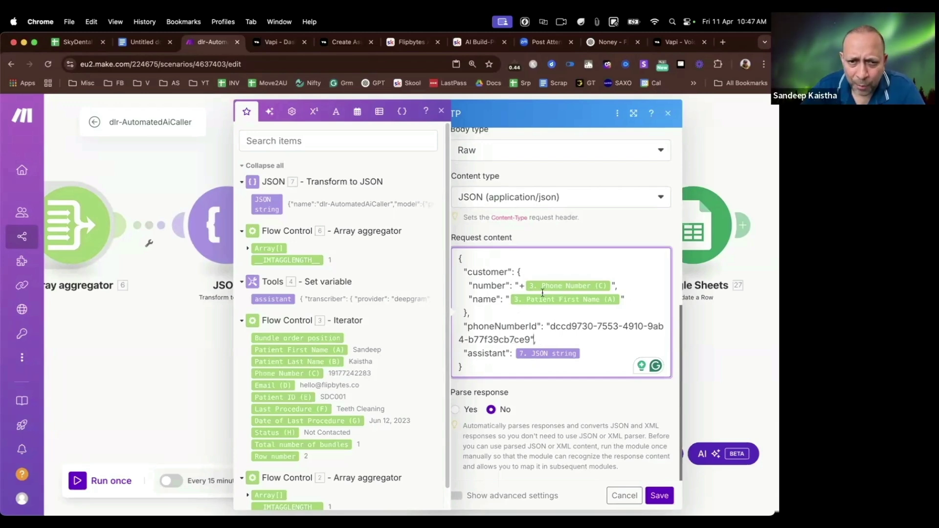
left_click(544, 405)
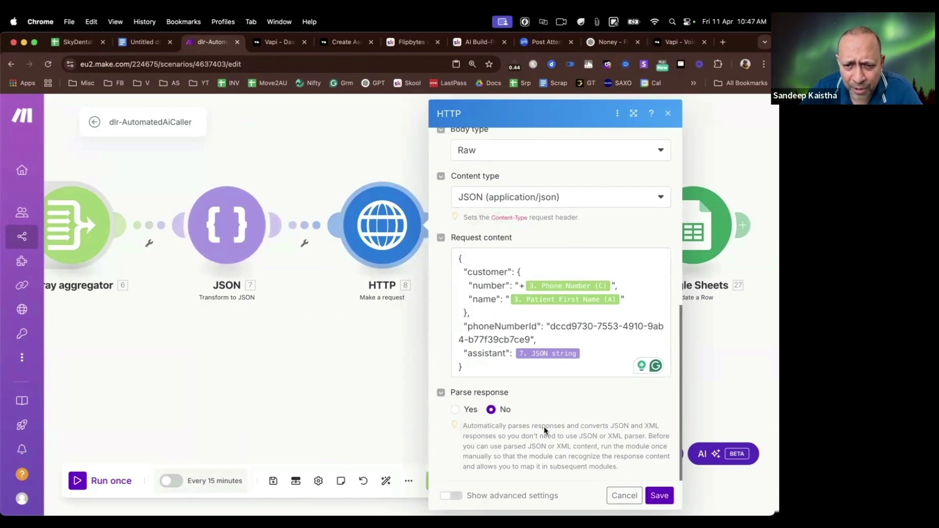
left_click(625, 496)
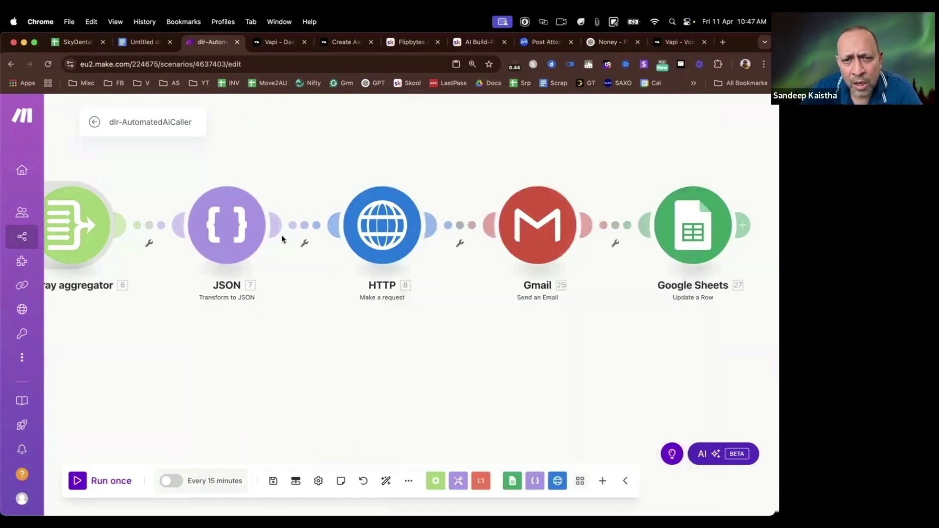
Look over the scenario's final modules and the list of apps that can be added, and close the list
scroll(480, 346, "up", 1)
scroll(480, 345, "down", 4)
left_click_drag(106, 265, 169, 292)
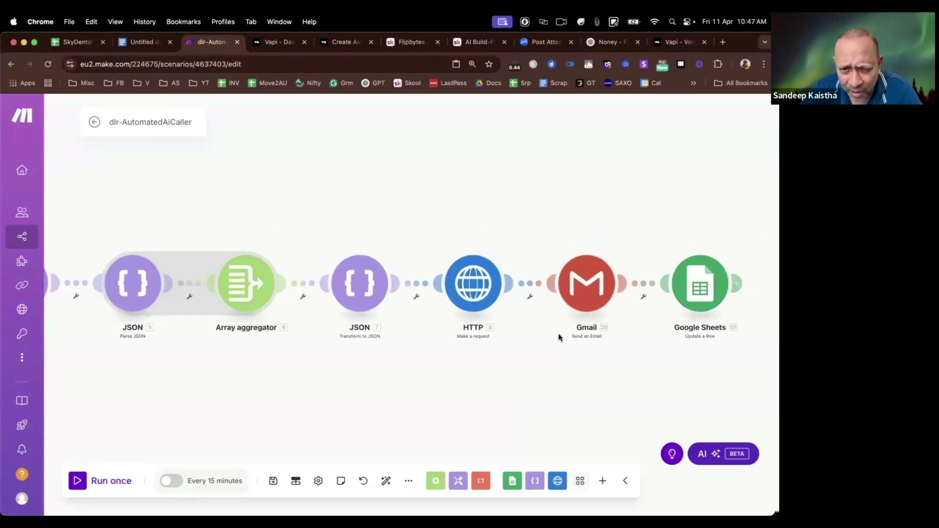
left_click(603, 481)
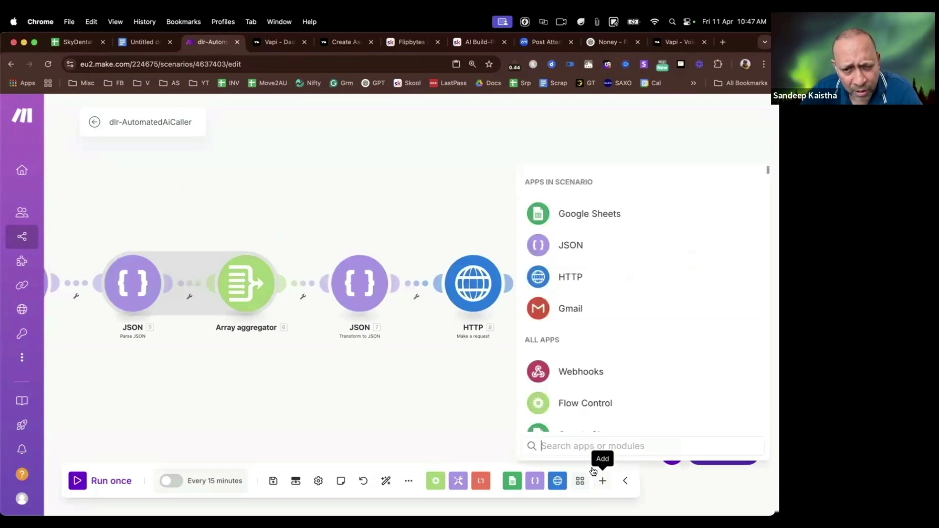
left_click(380, 386)
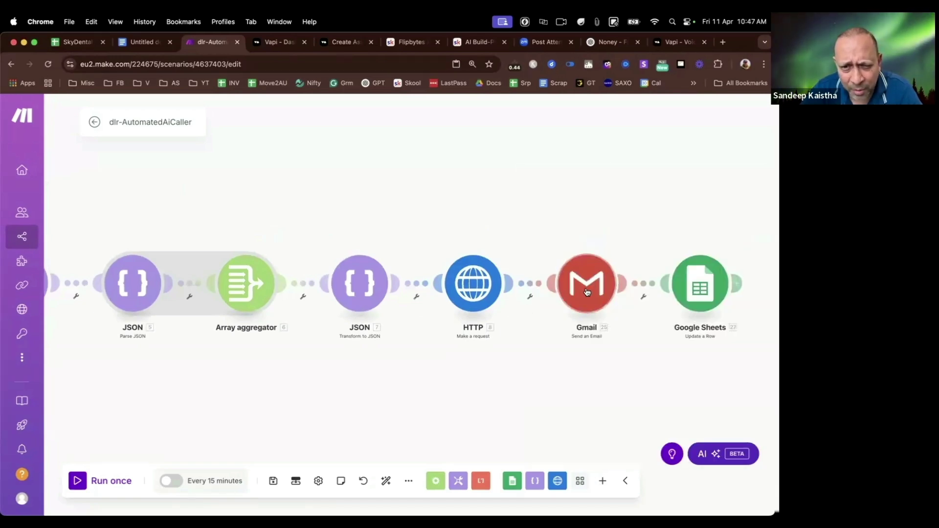
Open the Gmail module, check its connection choices, and view the form for creating a new connection before closing that form
left_click(588, 285)
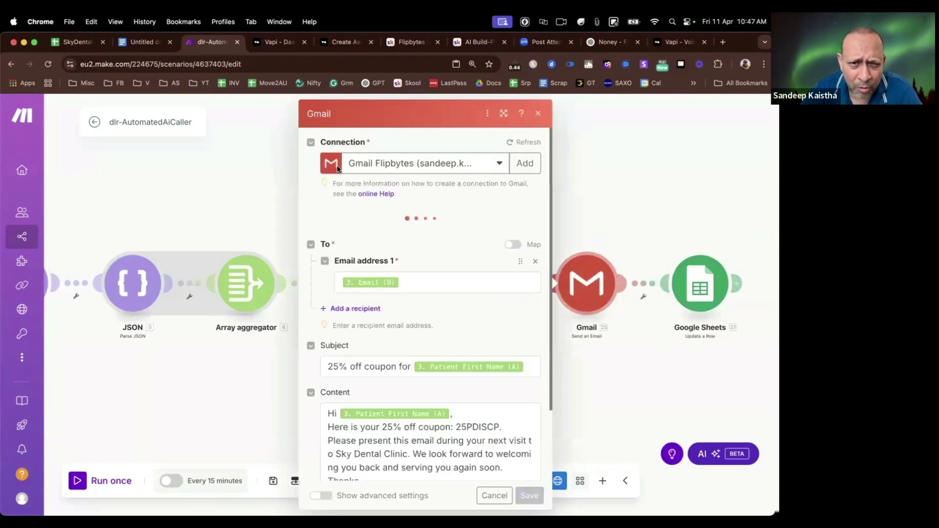
left_click(446, 164)
left_click(451, 147)
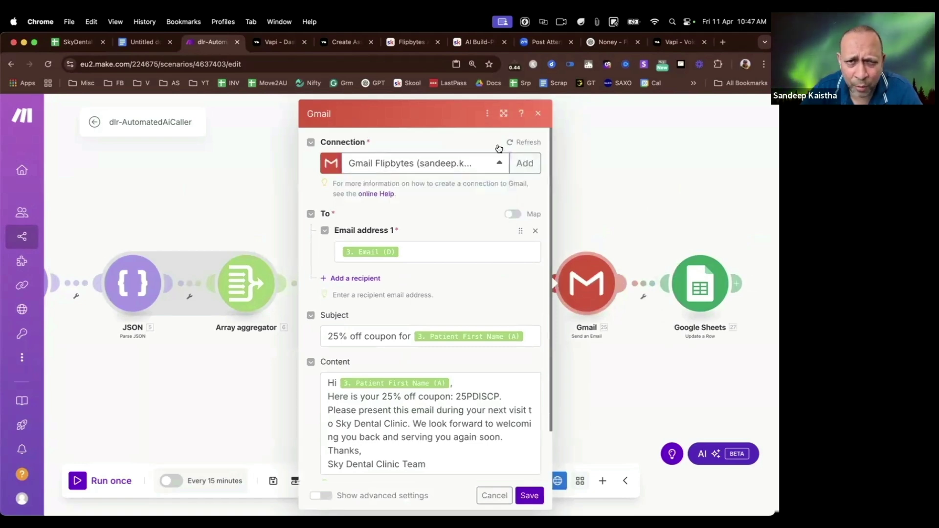
left_click(526, 164)
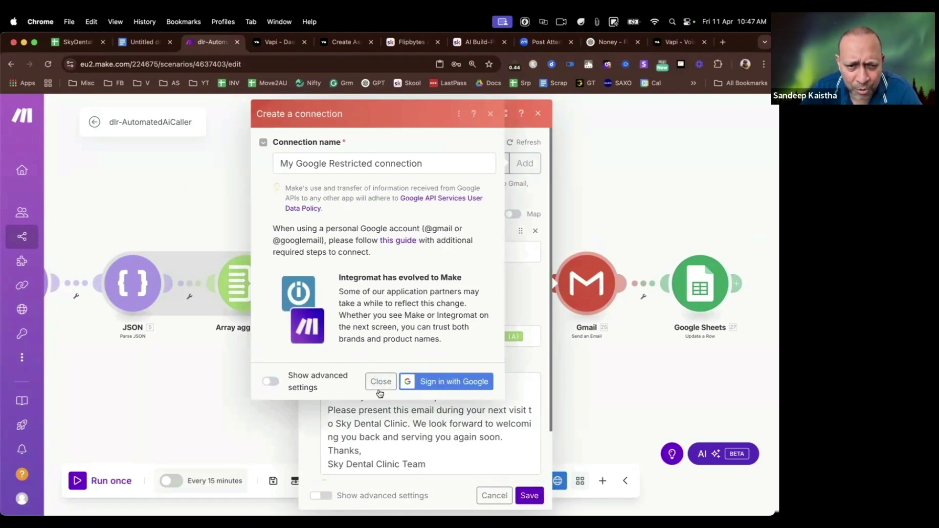
left_click(379, 383)
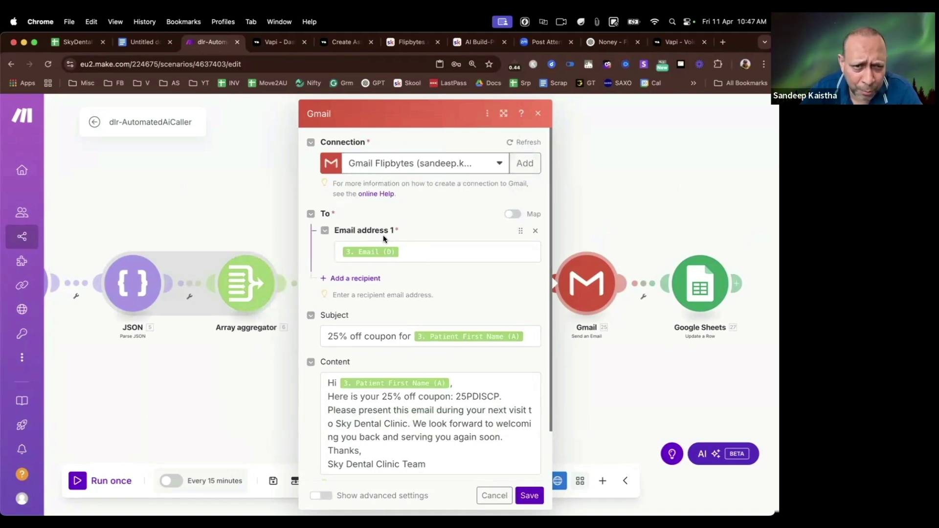
Review the Gmail module's recipient mapping, available Iterator fields, subject, content and attachments, and close the module without saving
left_click(438, 251)
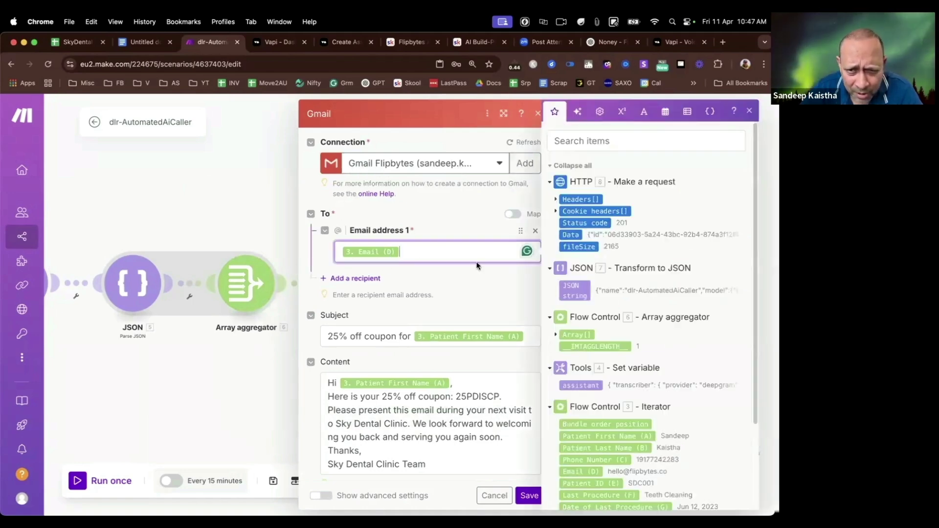
scroll(620, 404, "down", 3)
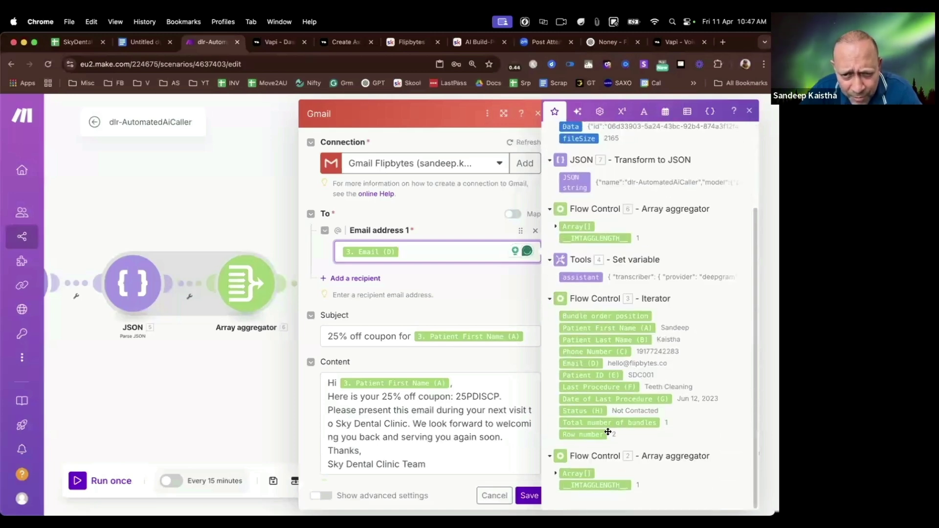
left_click(586, 364)
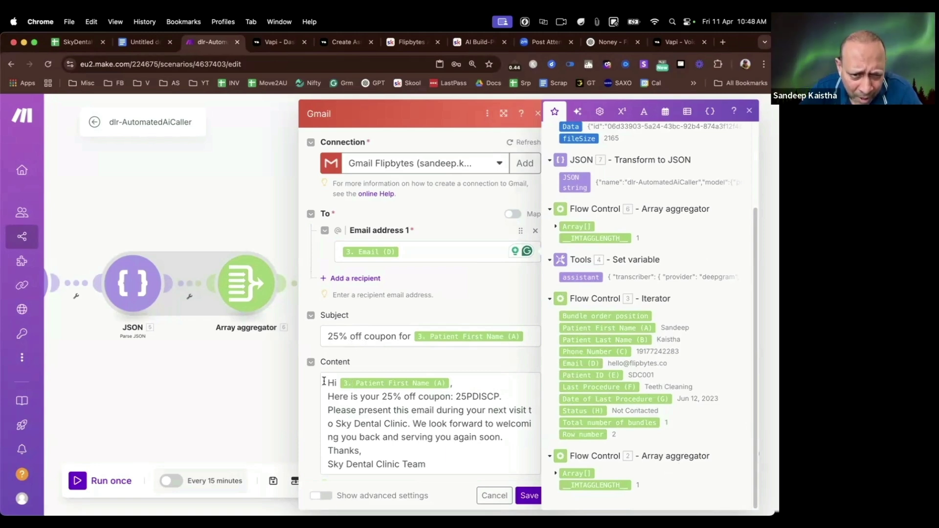
scroll(471, 380, "down", 1)
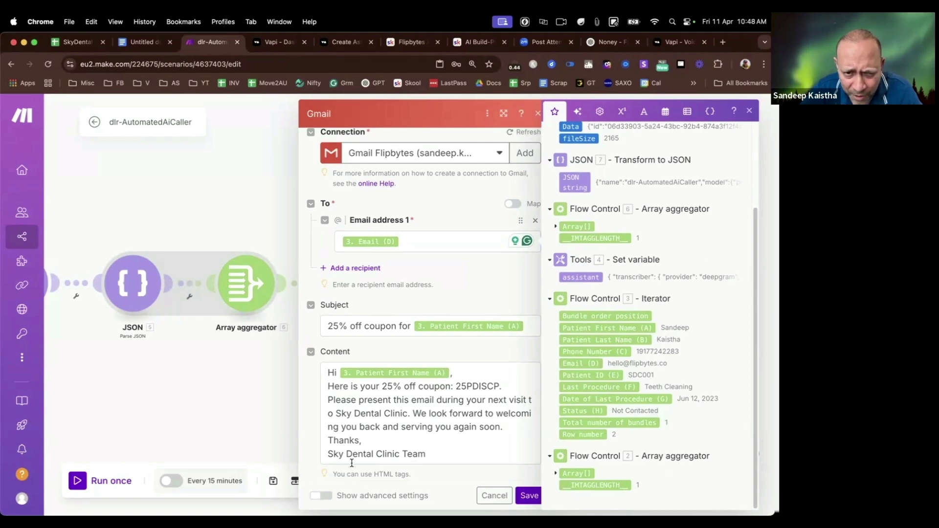
scroll(438, 325, "down", 3)
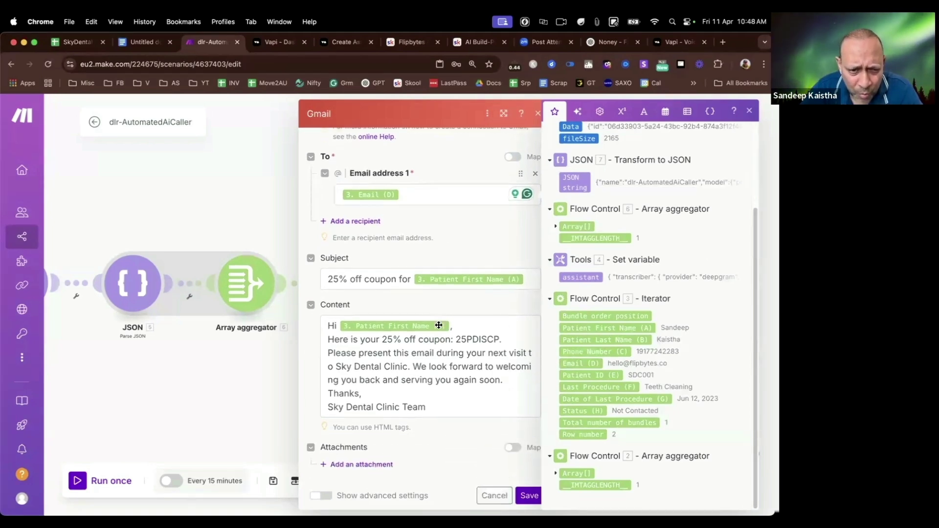
scroll(442, 310, "up", 3)
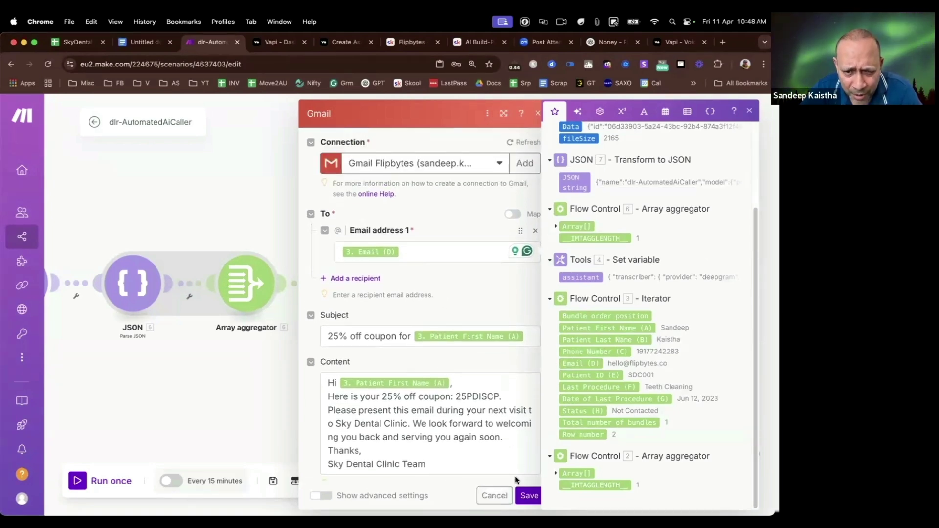
left_click(498, 496)
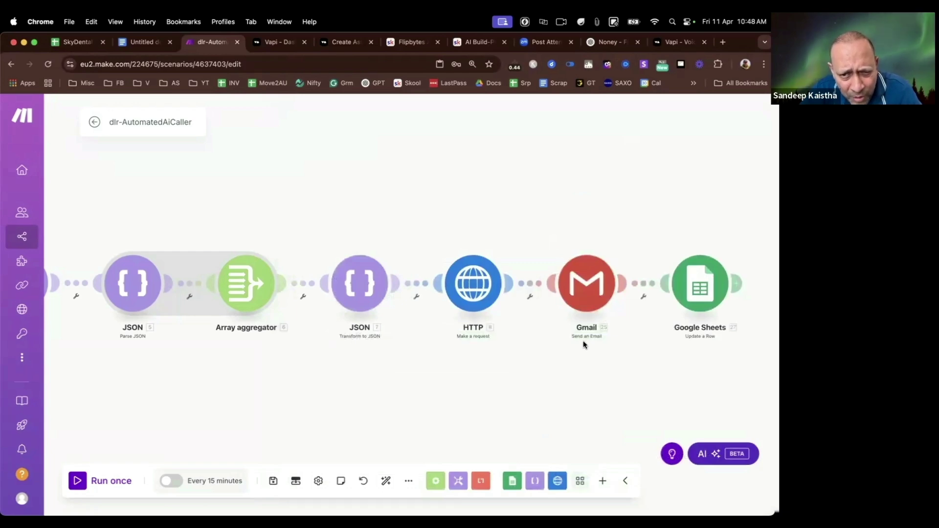
Look through the Gmail triggers and actions that can be added to the scenario, and close the list
scroll(585, 329, "up", 3)
scroll(589, 422, "down", 2)
left_click(603, 481)
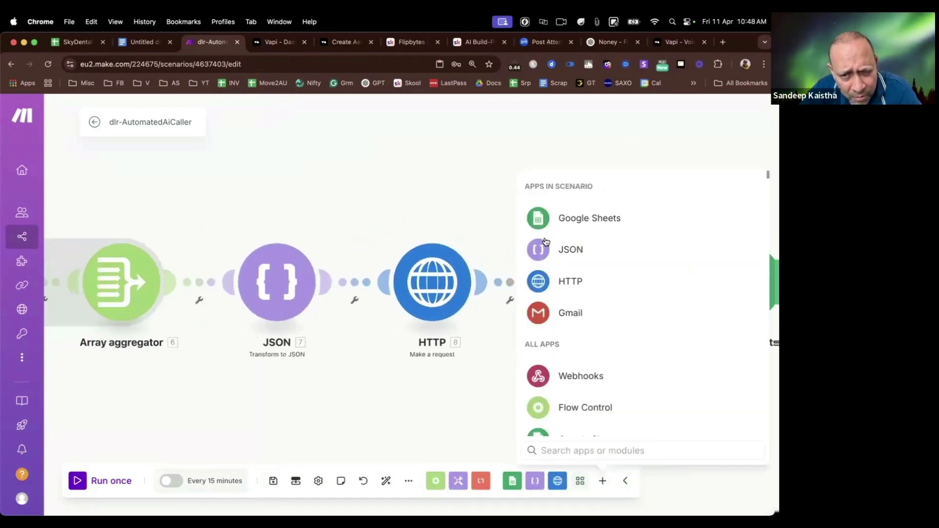
left_click(553, 323)
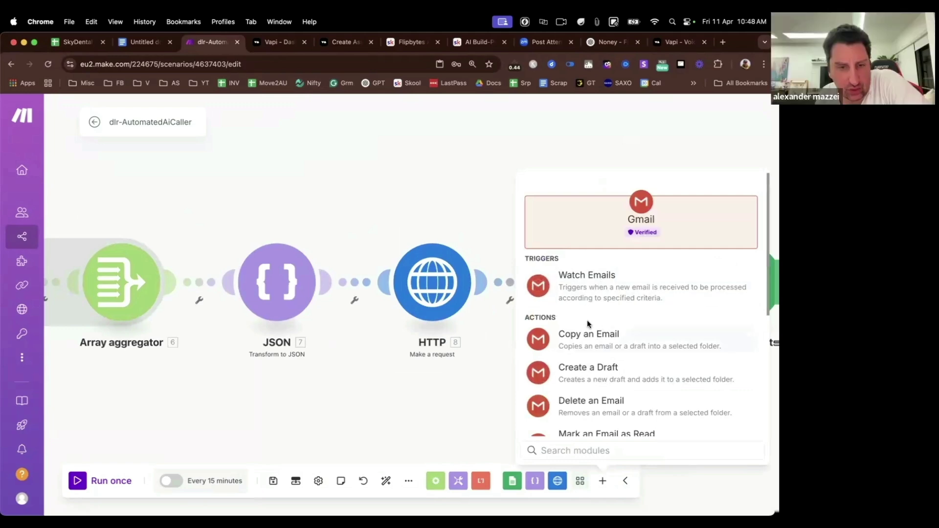
left_click(480, 391)
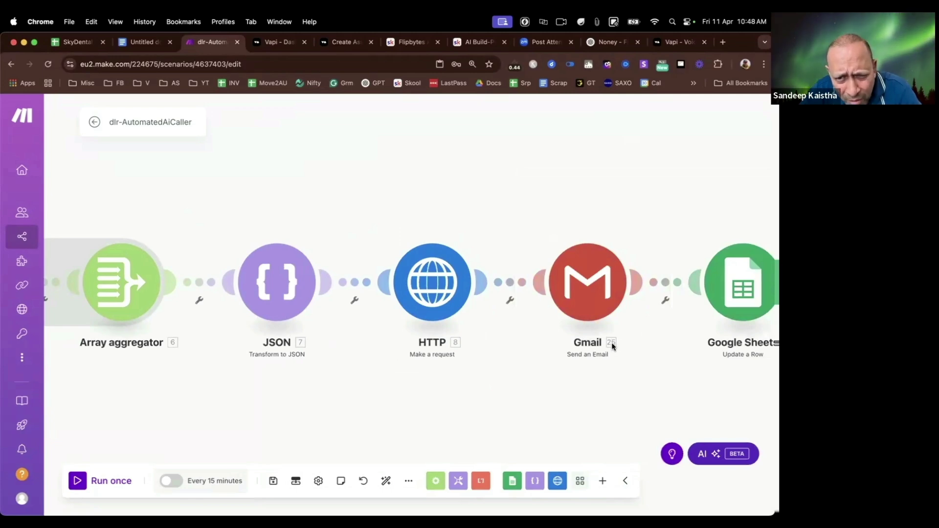
Examine the scenario's module sequence and the numbers beside the module names, from the Iterator to Google Sheets
scroll(620, 342, "up", 2)
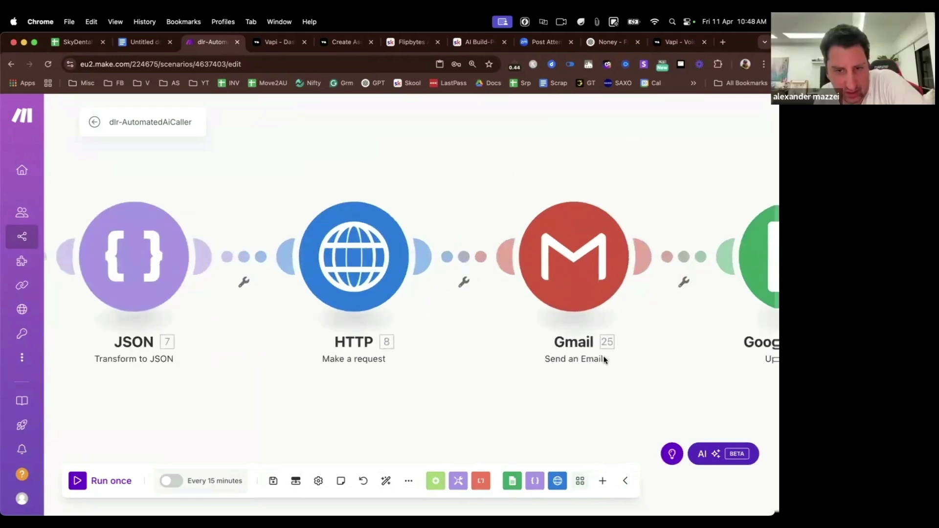
scroll(590, 362, "up", 1)
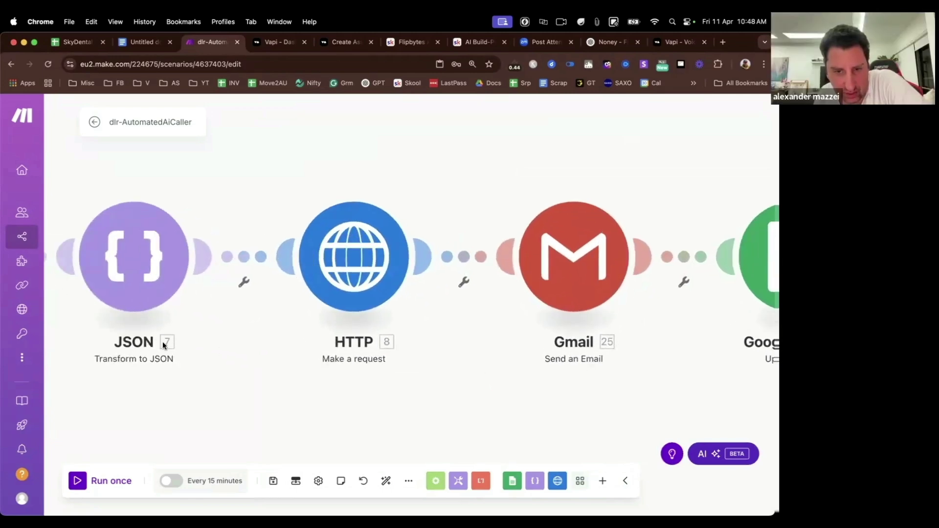
scroll(337, 343, "down", 3)
scroll(460, 367, "left", 6)
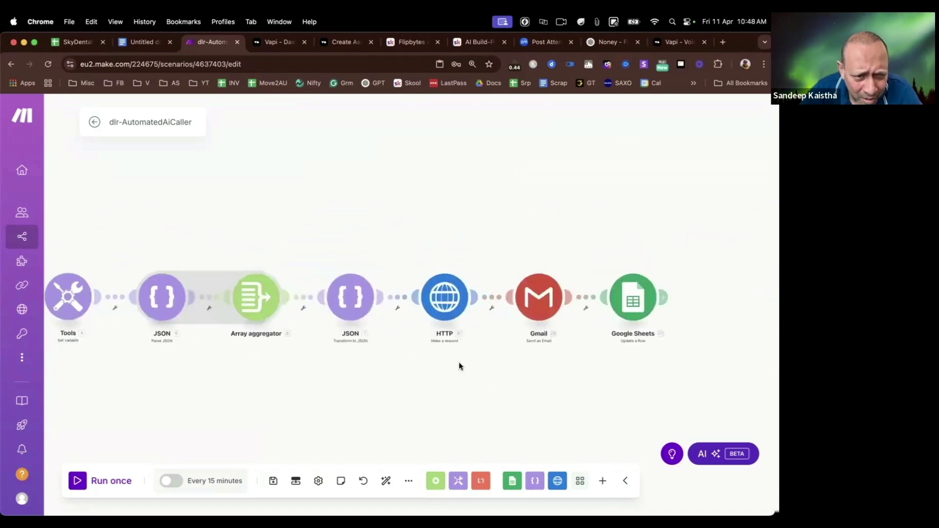
left_click_drag(220, 372, 336, 371)
scroll(336, 368, "right", 5)
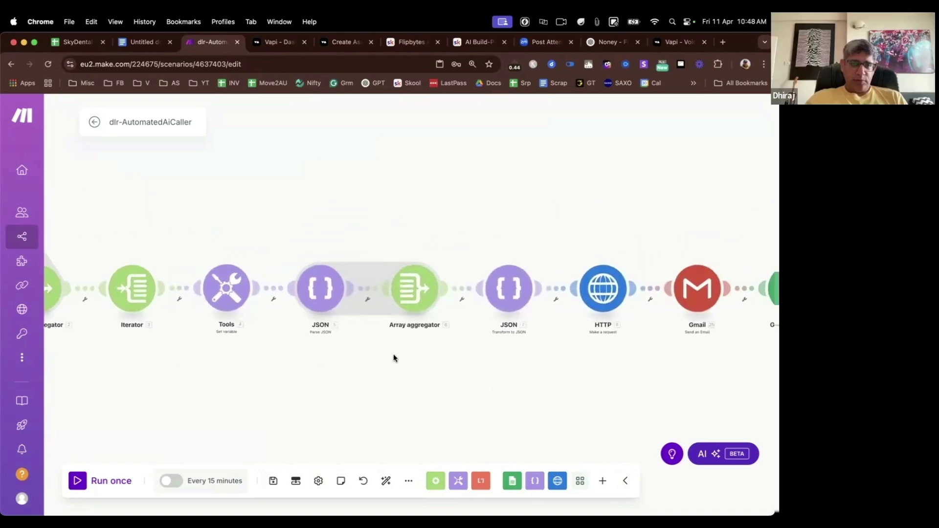
scroll(447, 365, "up", 3)
scroll(435, 374, "right", 5)
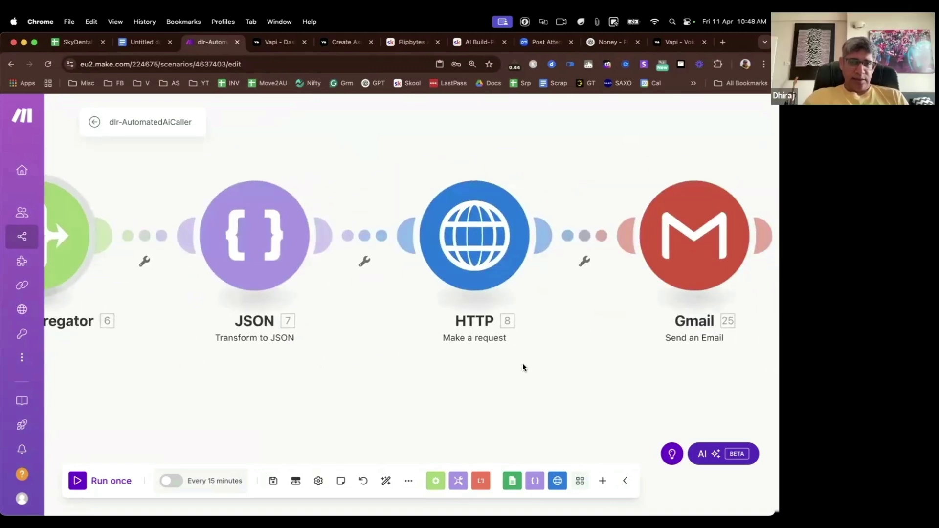
scroll(471, 366, "up", 3)
scroll(470, 366, "right", 3)
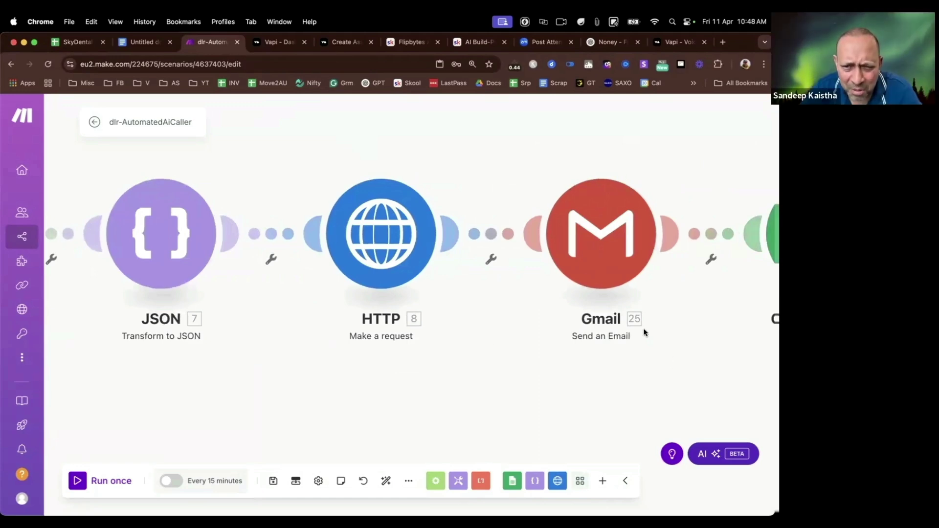
scroll(635, 350, "down", 2)
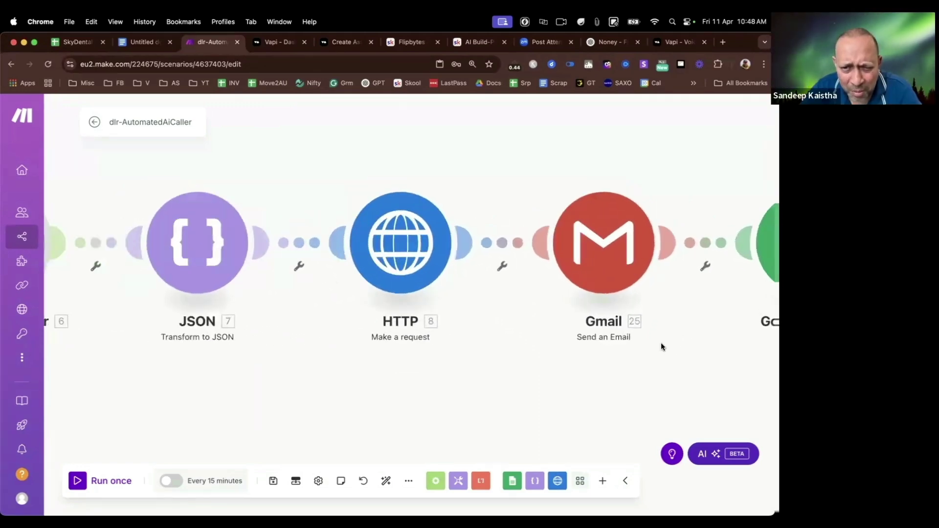
scroll(685, 343, "up", 2)
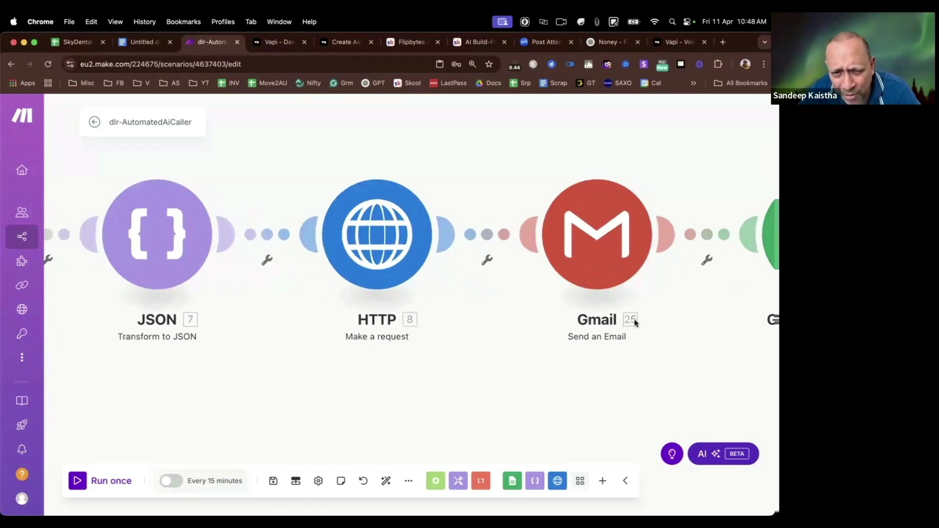
scroll(634, 322, "down", 5)
scroll(633, 322, "up", 5)
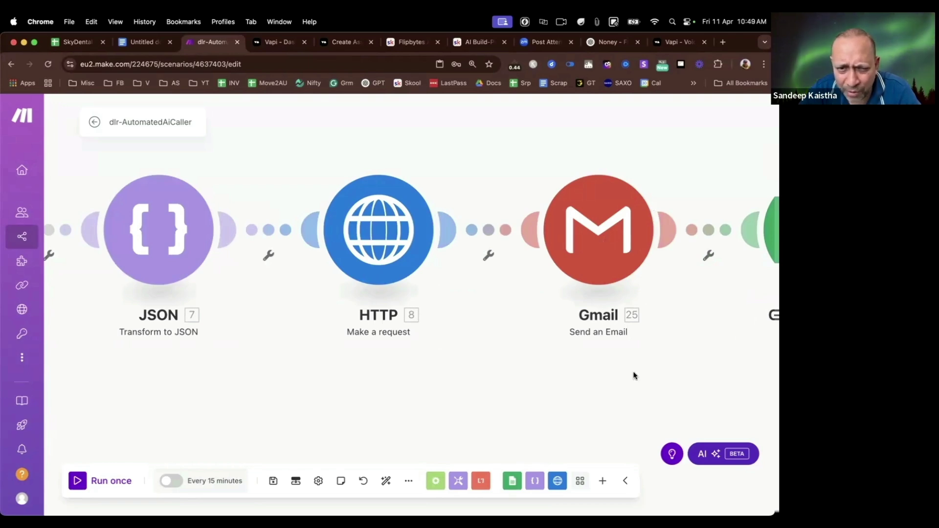
scroll(627, 375, "down", 2)
scroll(627, 374, "down", 3)
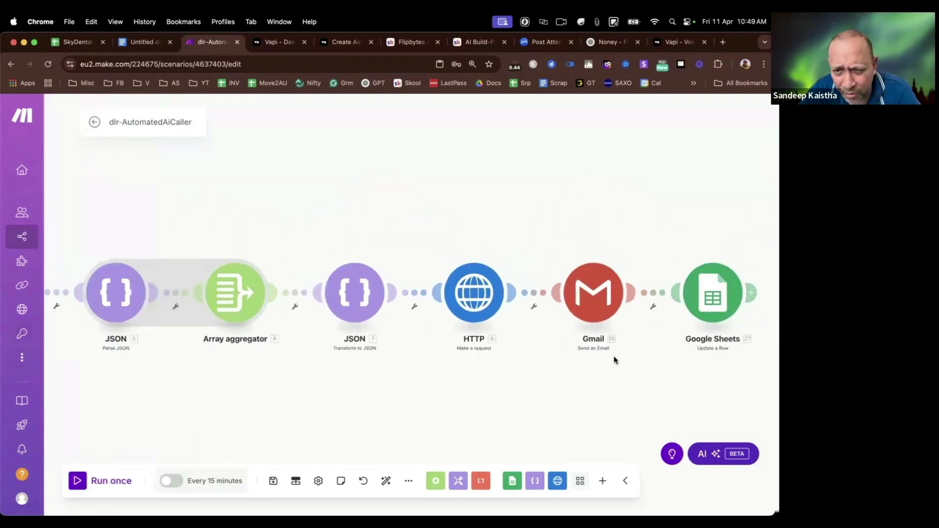
Recheck the Gmail module's recipient, subject and content, cancel it, and look over the modules leading to Google Sheets Update a Row
left_click(593, 293)
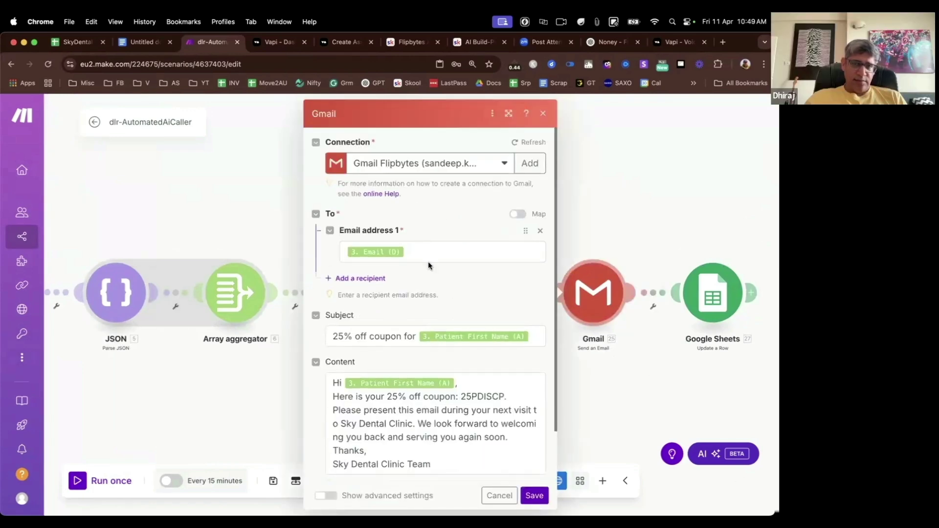
scroll(468, 234, "down", 2)
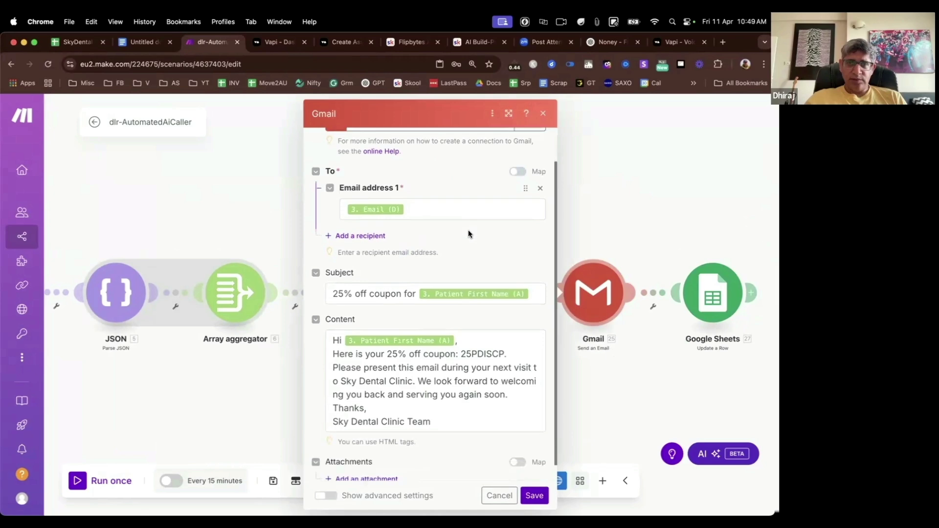
left_click(499, 495)
left_click_drag(202, 375, 387, 377)
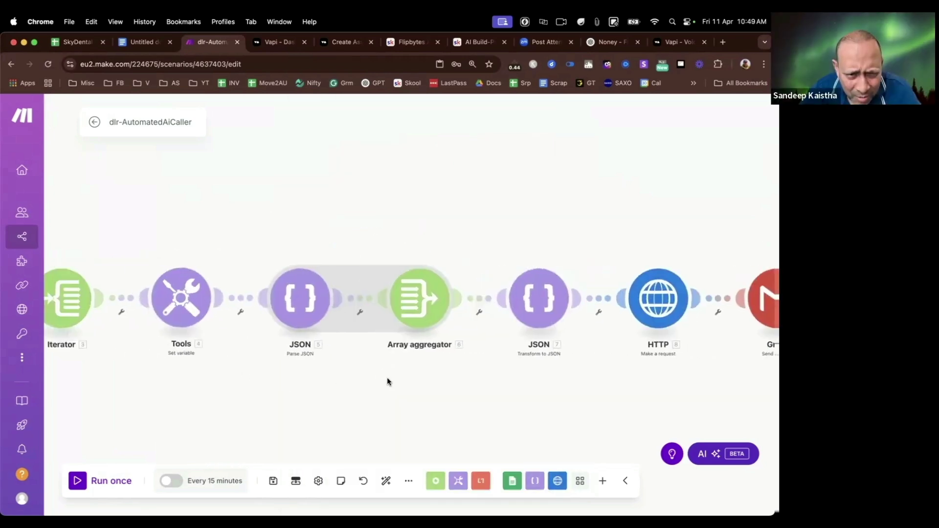
scroll(252, 373, "right", 1)
scroll(202, 343, "left", 2)
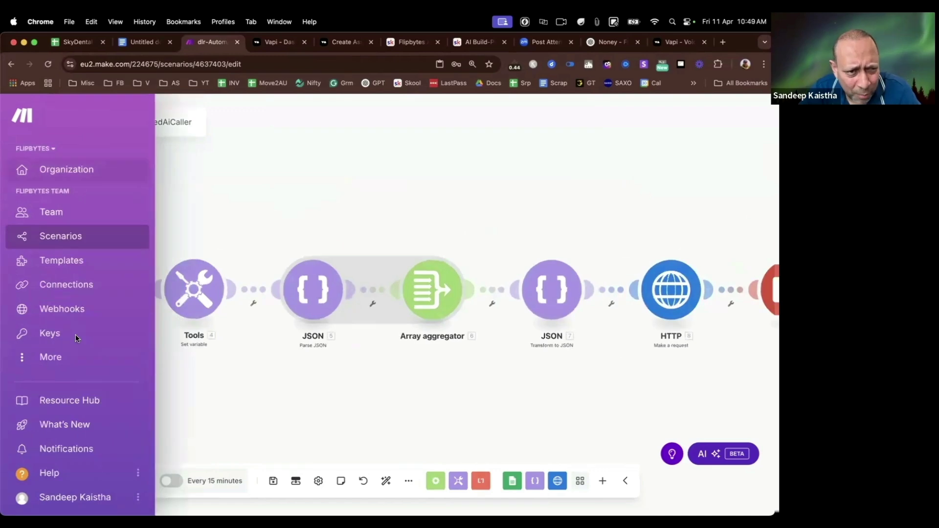
left_click_drag(589, 413, 380, 414)
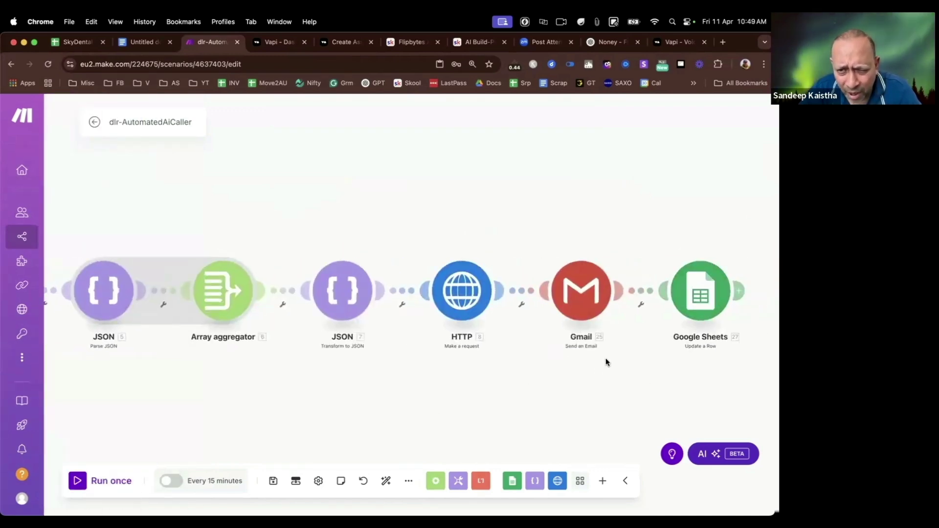
scroll(726, 348, "up", 5)
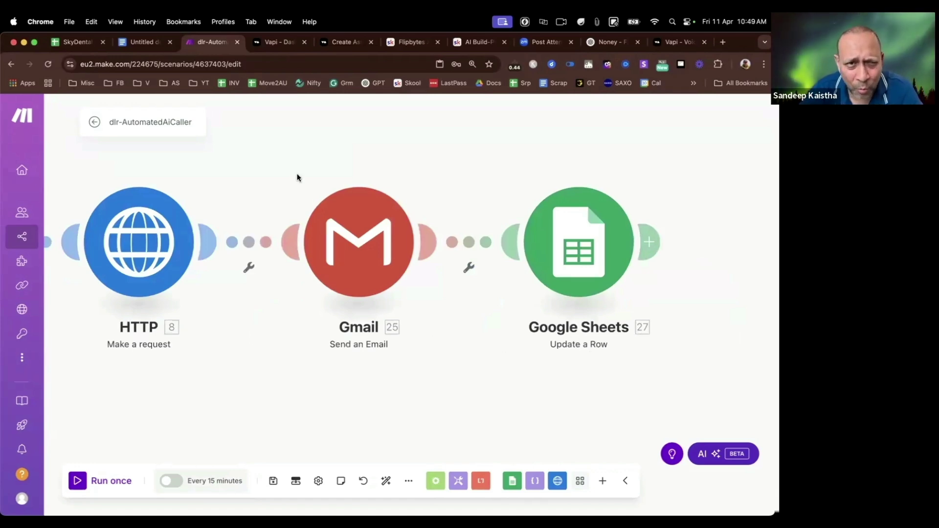
Check the first patient's Status cell in the SkyDental-DeadLeadsRevival sheet, glance at the Vapi phone number page, and return to the Make scenario
left_click(73, 42)
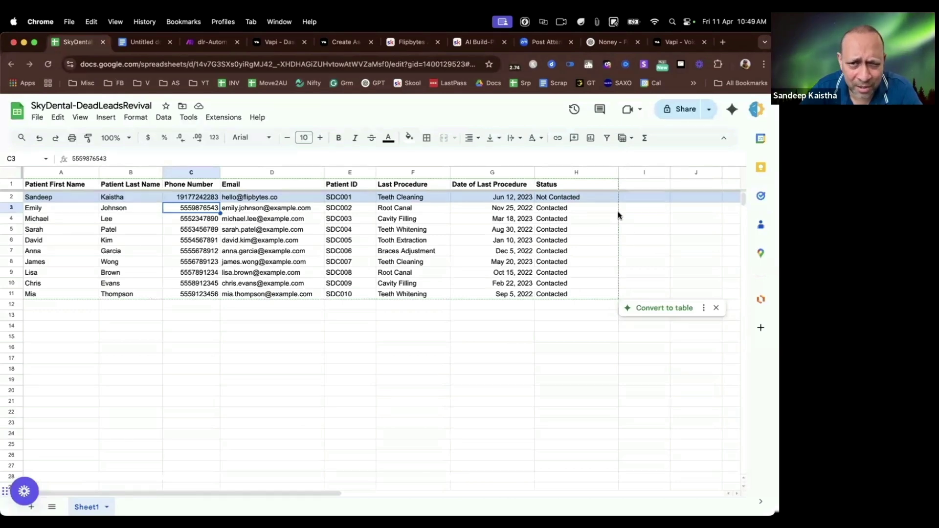
left_click(580, 196)
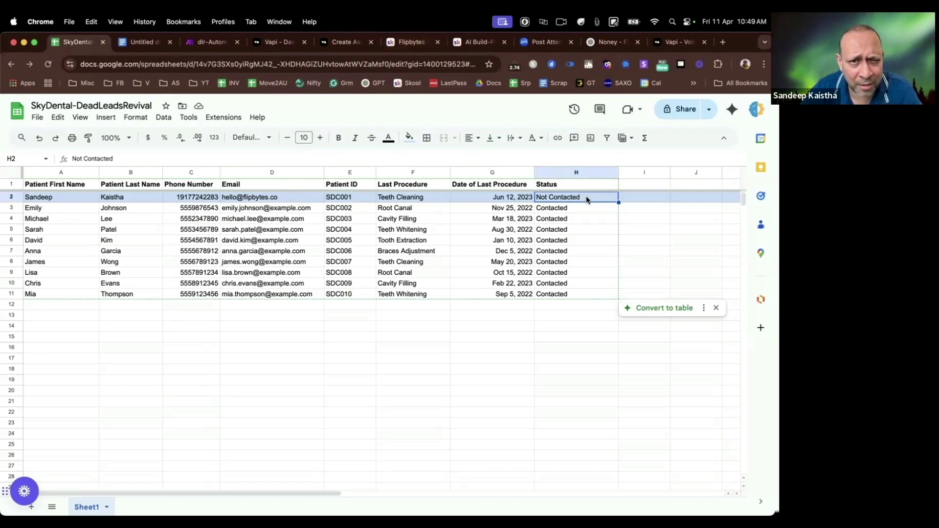
left_click(416, 49)
left_click(62, 49)
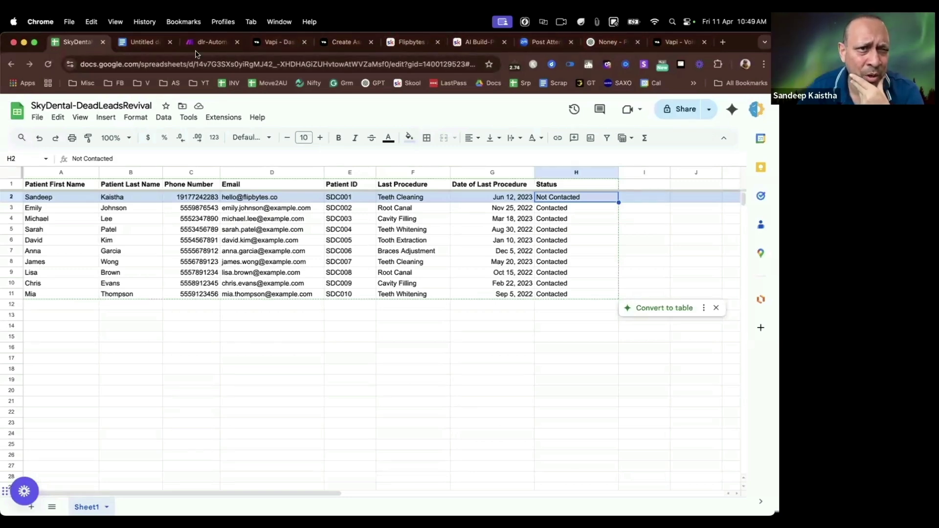
left_click(278, 42)
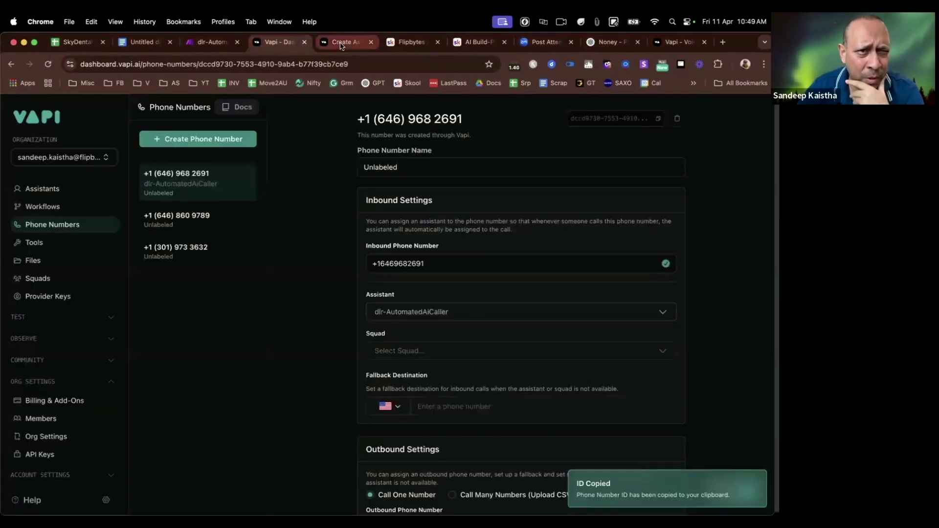
left_click(212, 43)
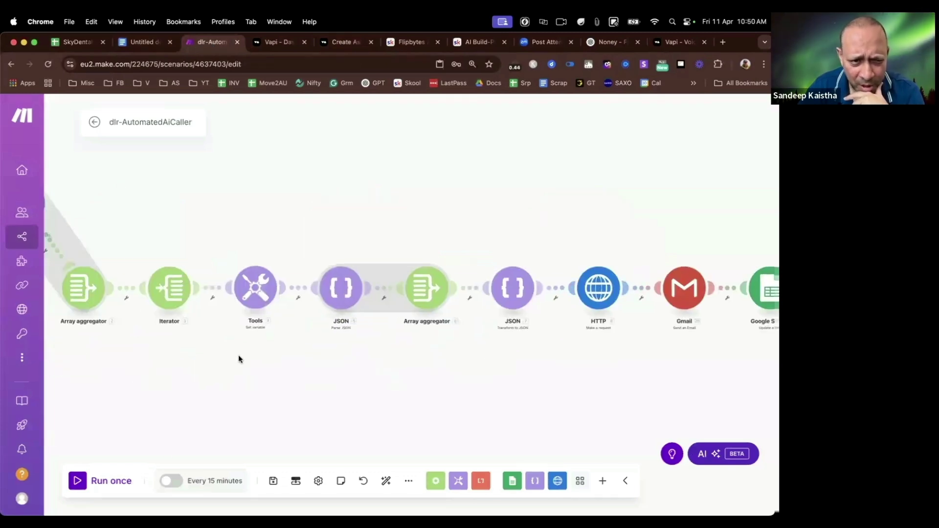
Review the Google Sheets Search Rows filters and limit, cancel the module, and look over the whole scenario
left_click(190, 220)
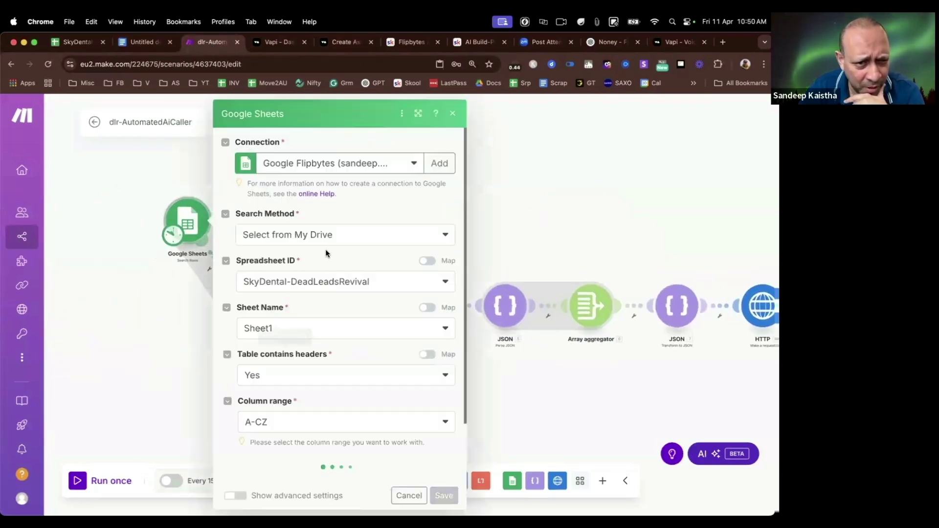
scroll(314, 420, "down", 3)
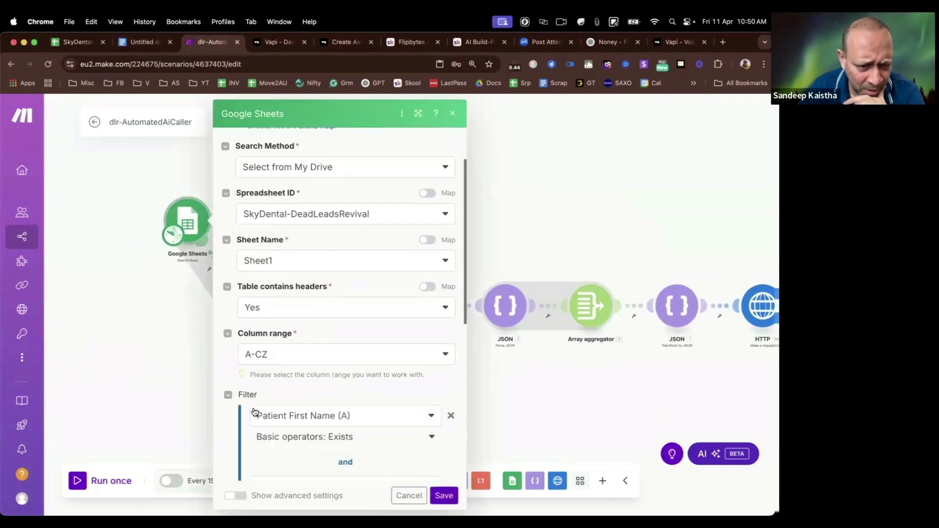
scroll(254, 385, "down", 6)
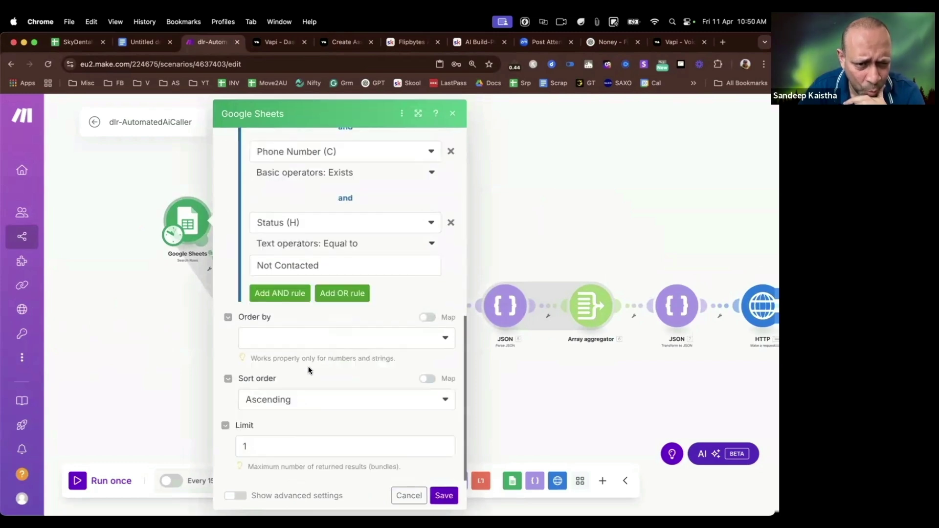
left_click(261, 446)
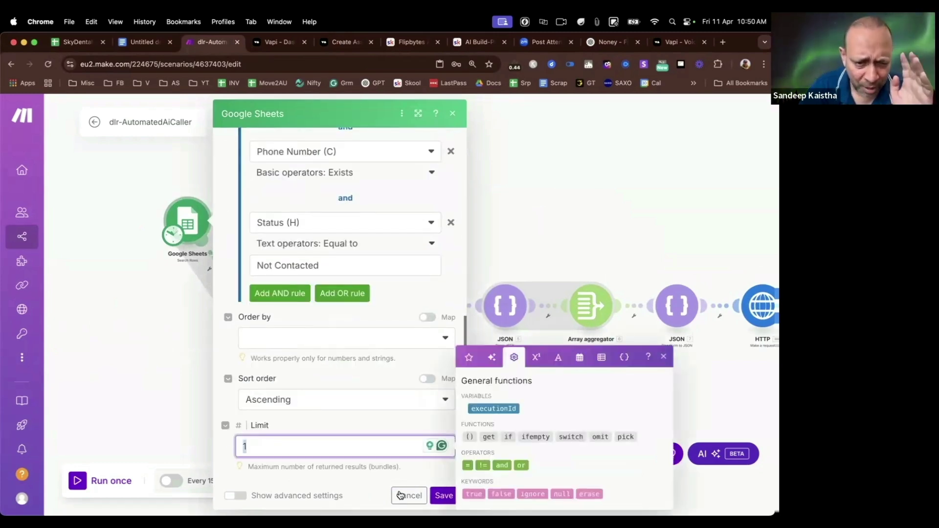
left_click(409, 495)
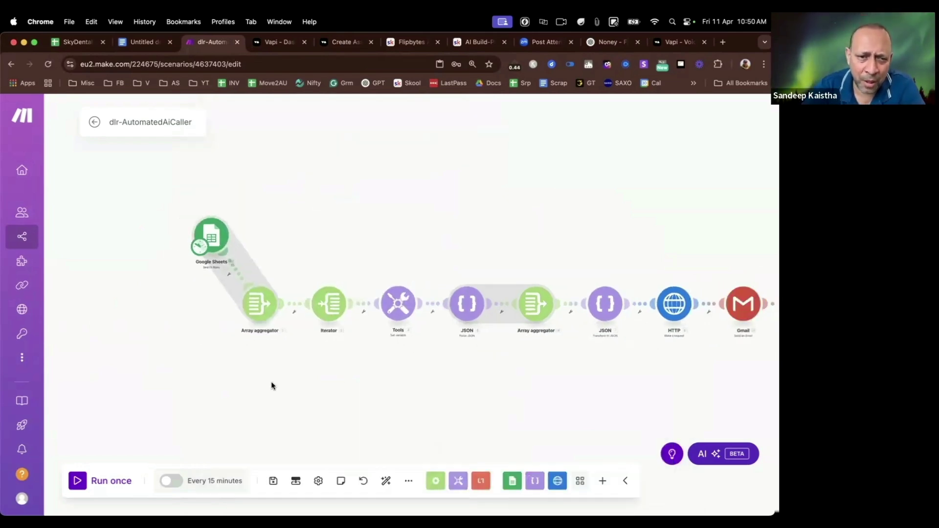
scroll(300, 386, "right", 5)
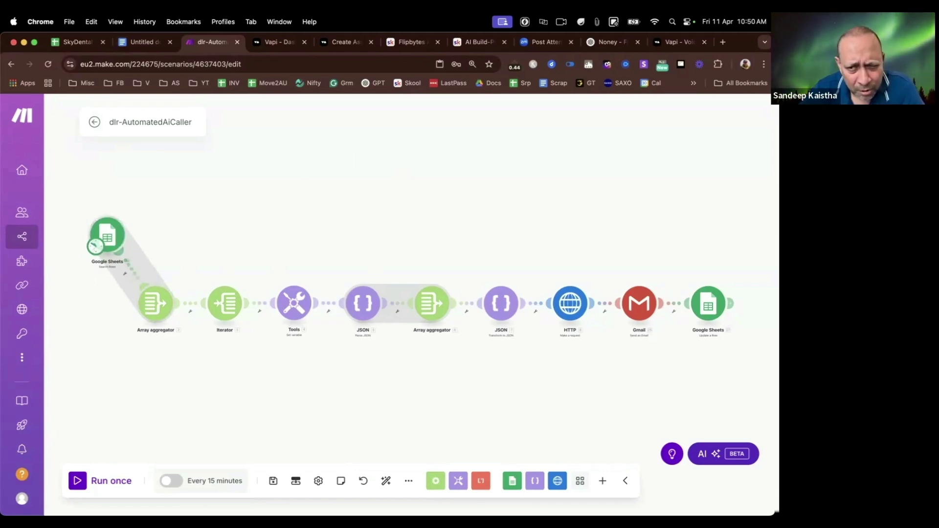
scroll(231, 291, "up", 1)
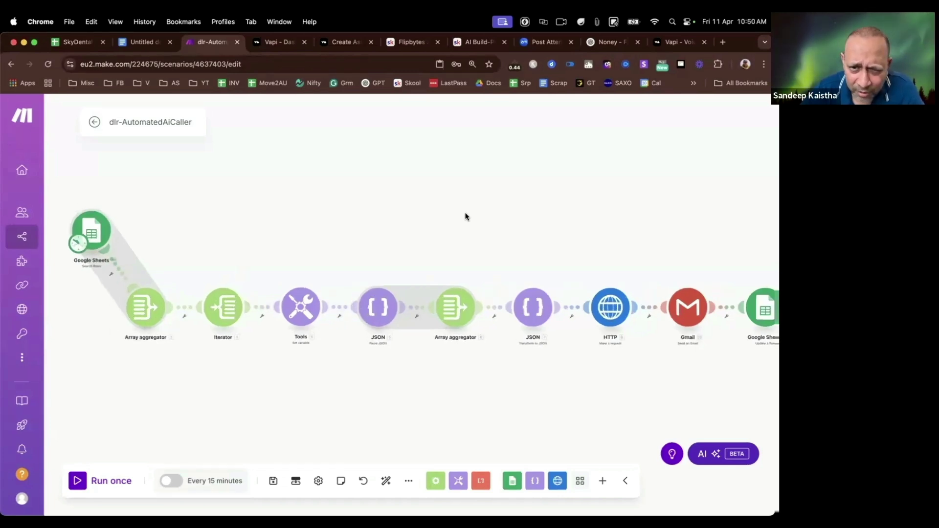
scroll(465, 214, "down", 1)
left_click_drag(428, 237, 411, 236)
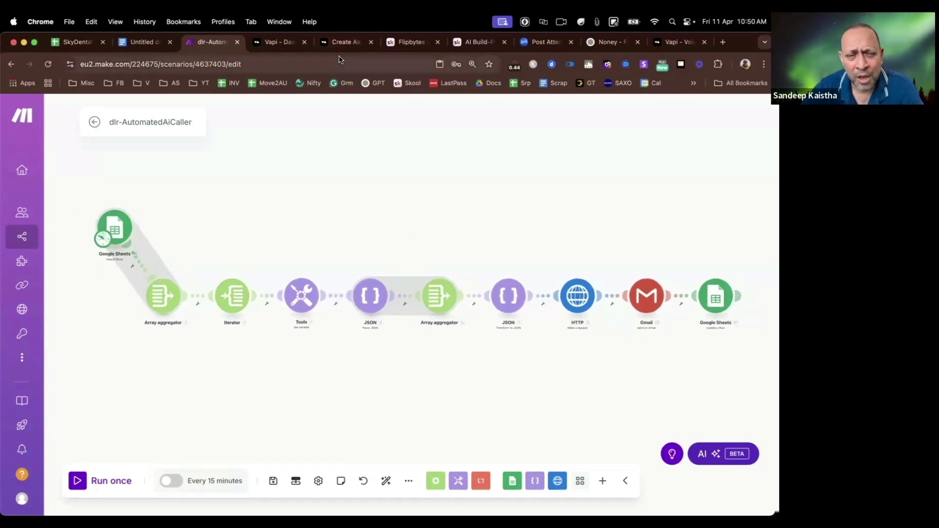
Look through the settings of each Vapi phone number, and check the first patient's Phone Number cell in the SkyDental-DeadLeadsRevival sheet
left_click(276, 42)
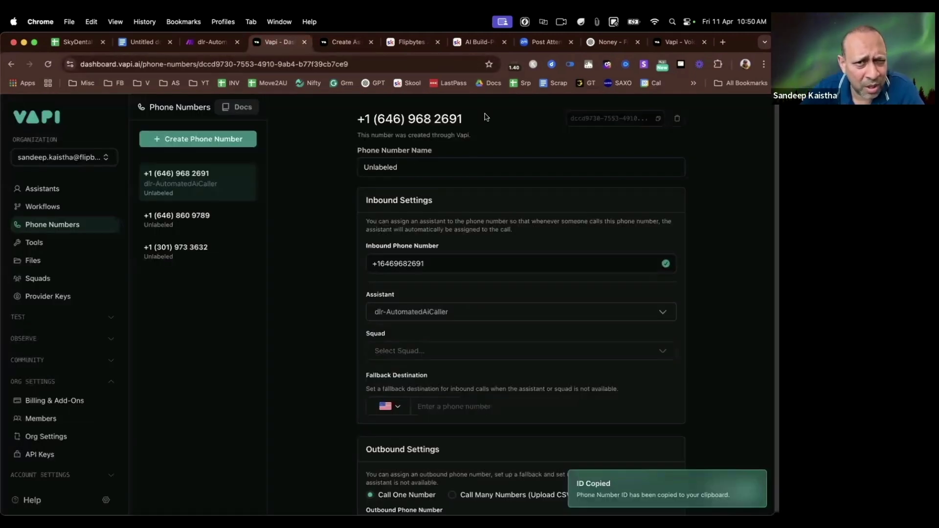
left_click_drag(466, 121, 365, 120)
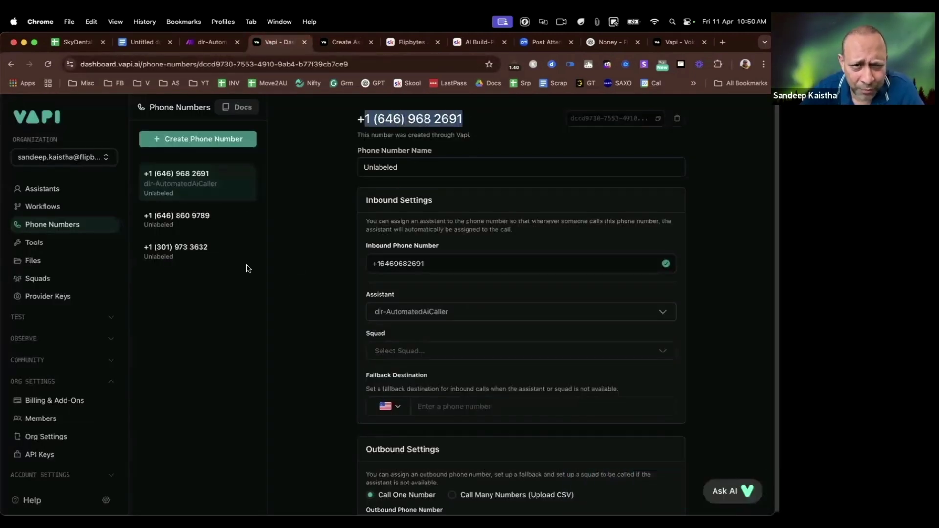
left_click(193, 224)
left_click(190, 252)
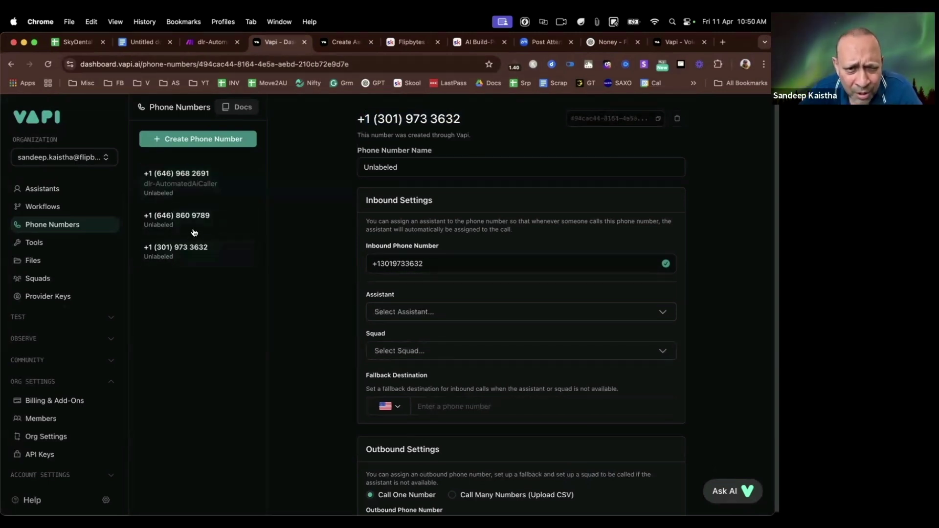
scroll(514, 291, "down", 4)
scroll(511, 289, "up", 4)
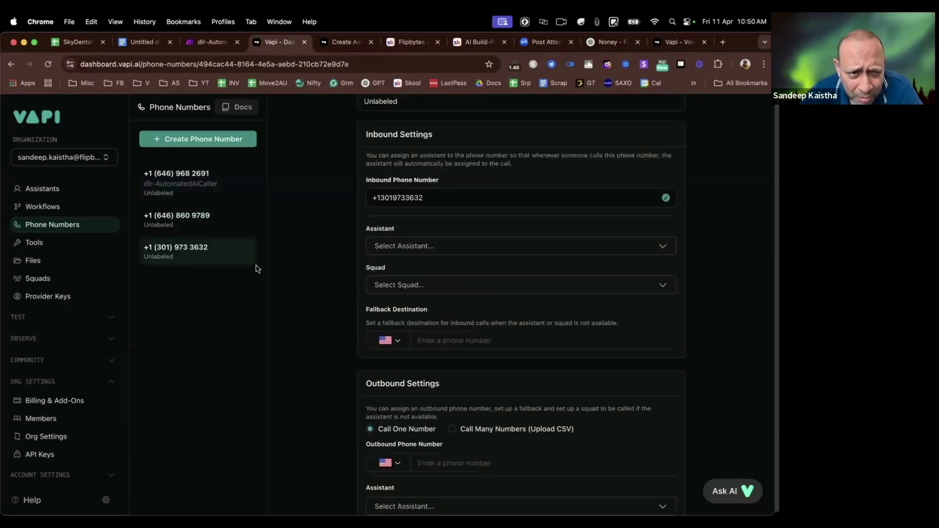
right_click(207, 252)
left_click(196, 309)
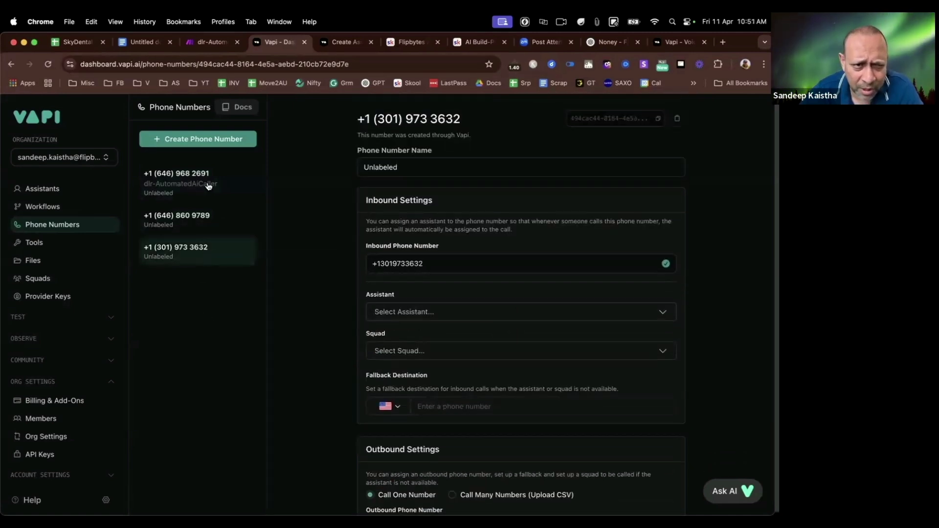
left_click(208, 189)
left_click(205, 225)
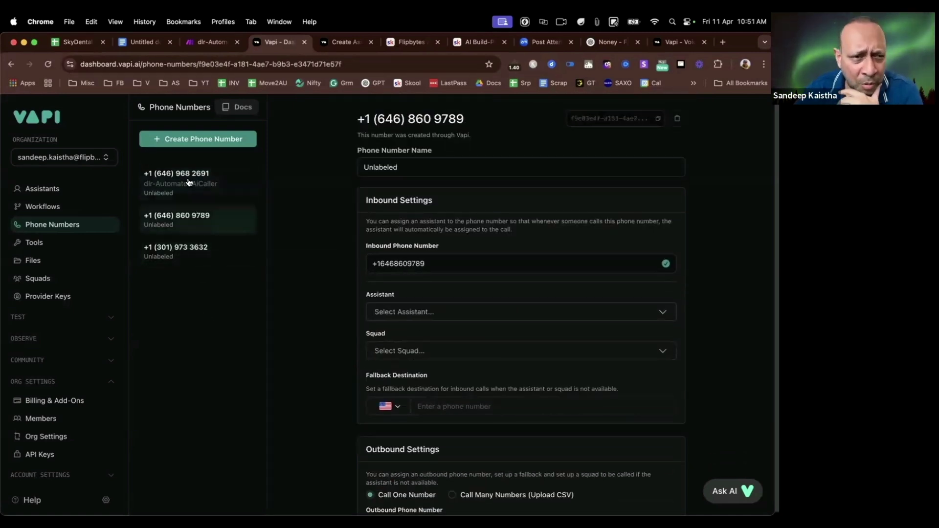
left_click(227, 180)
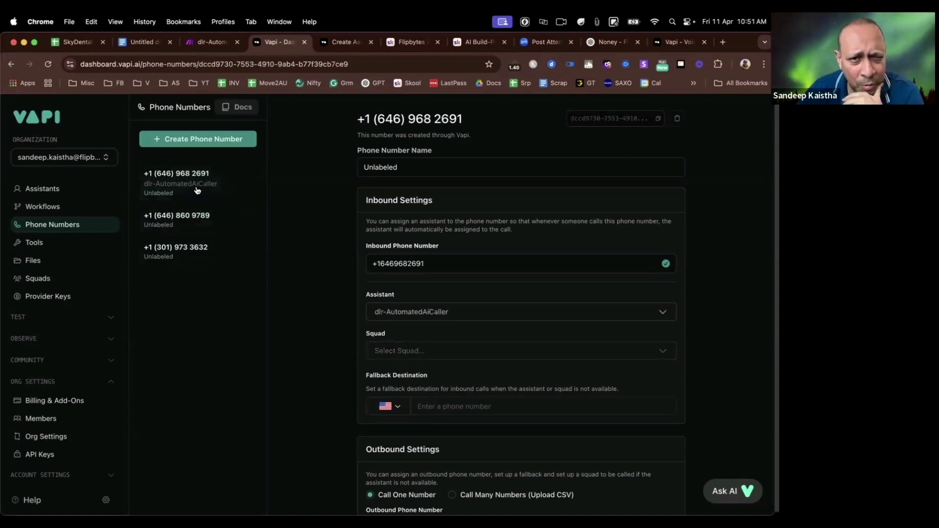
left_click(78, 44)
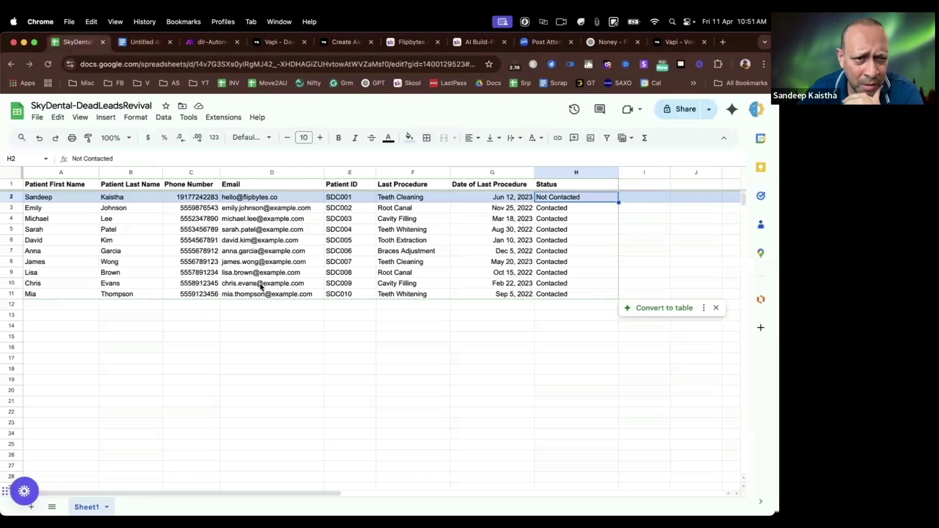
left_click(187, 198)
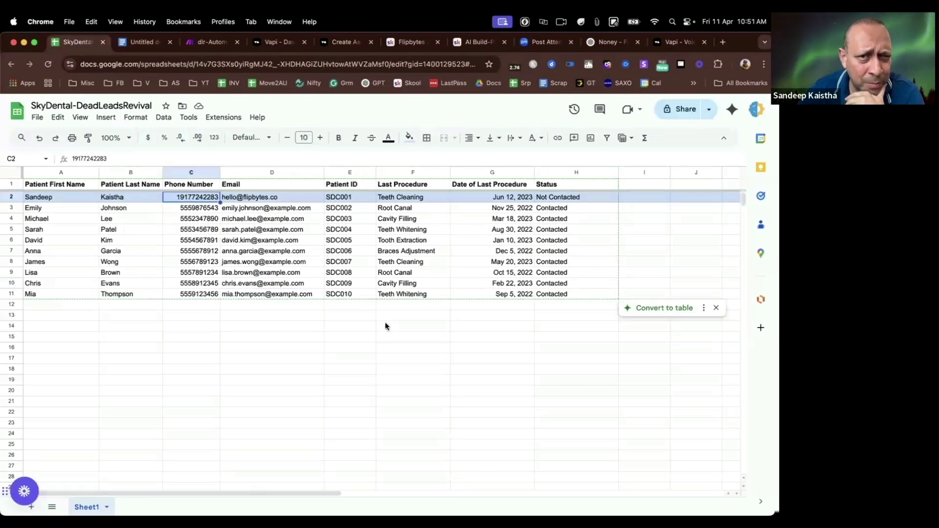
Search Google for sonotel in a new browser tab
left_click(722, 43)
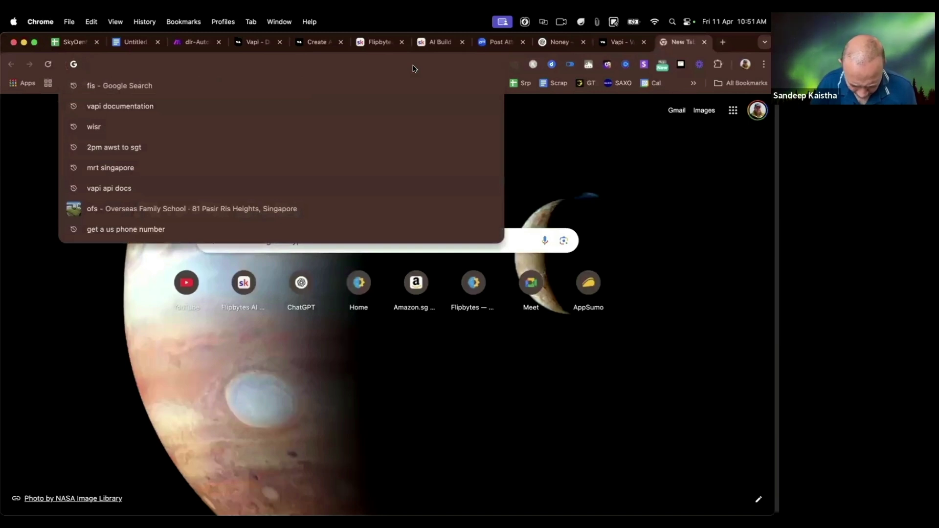
type("so")
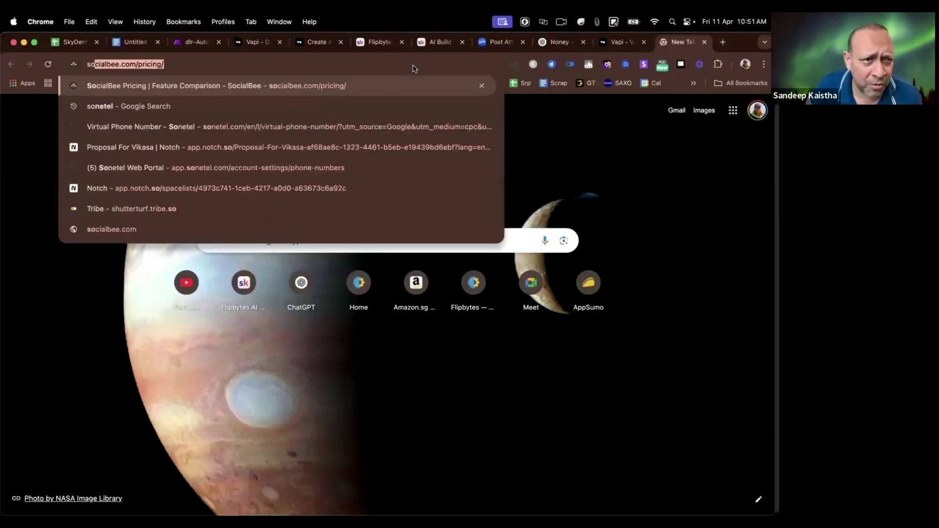
type("no")
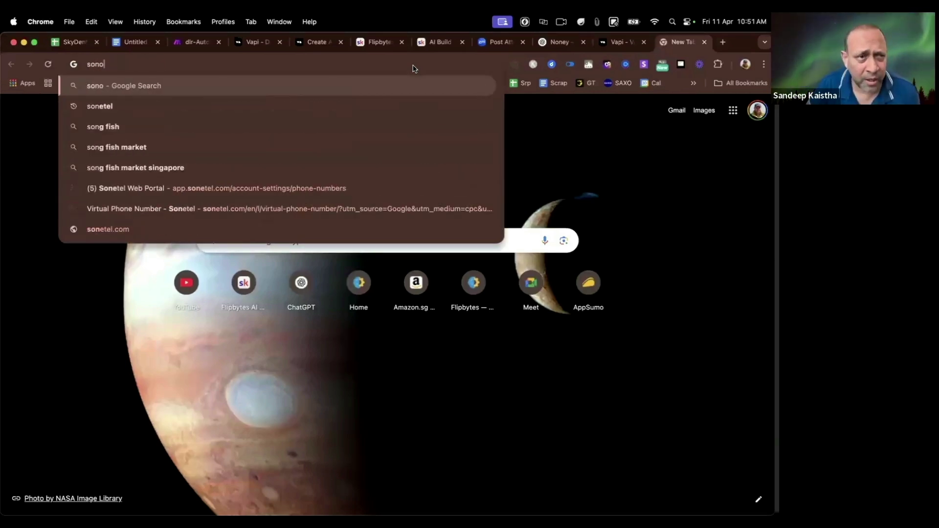
type("tel")
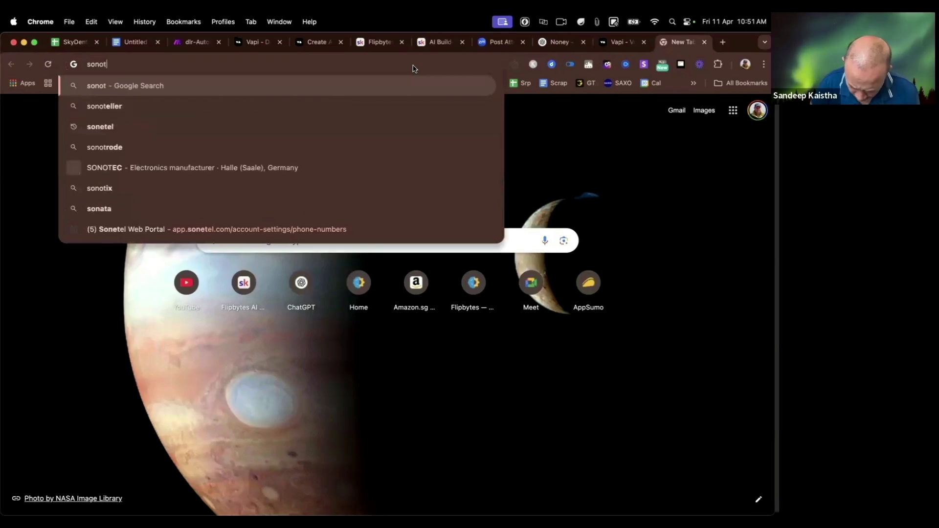
key("Return")
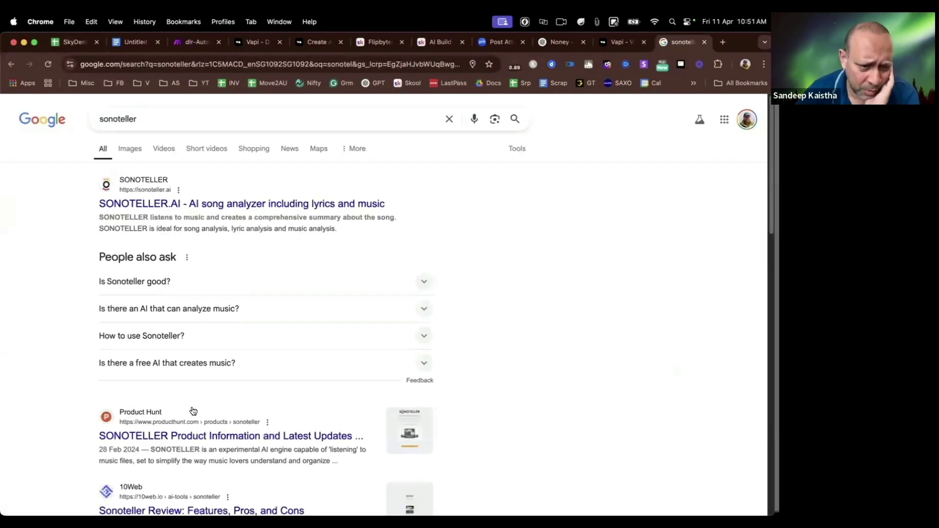
scroll(235, 401, "down", 3)
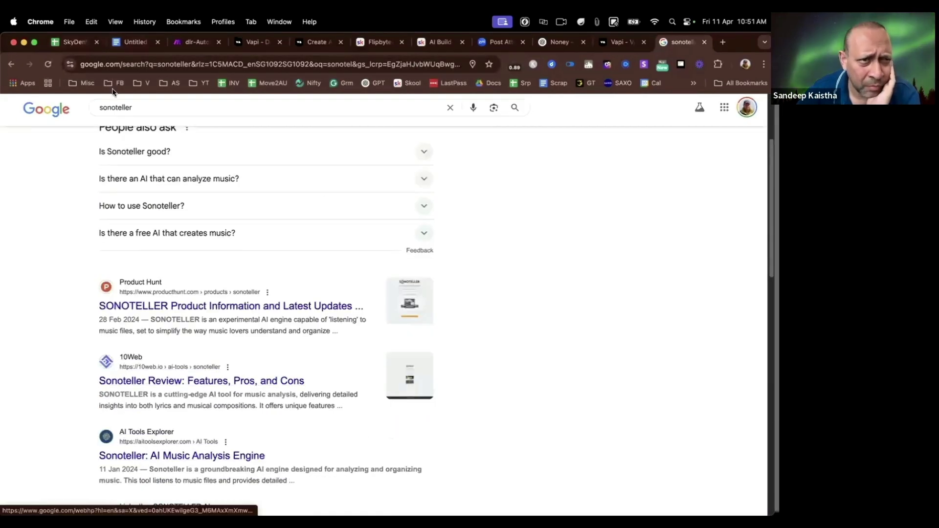
scroll(209, 188, "up", 3)
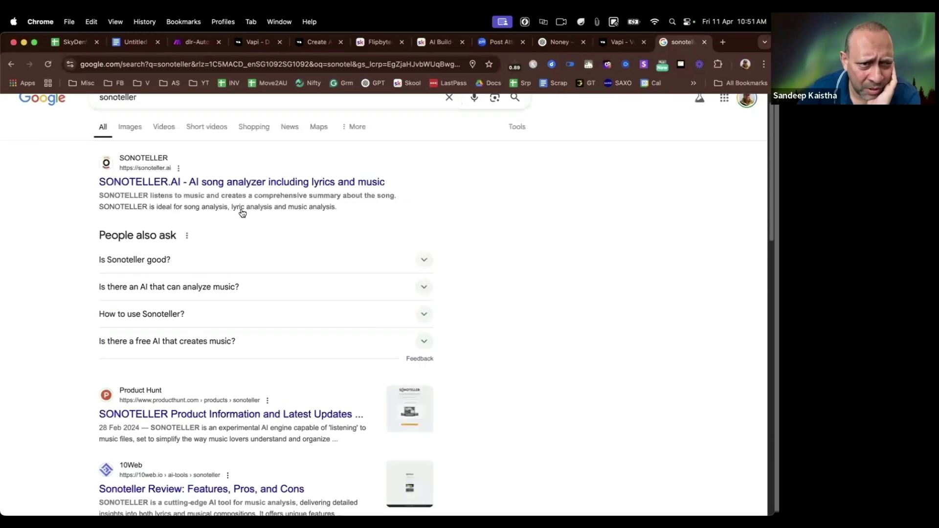
left_click(176, 120)
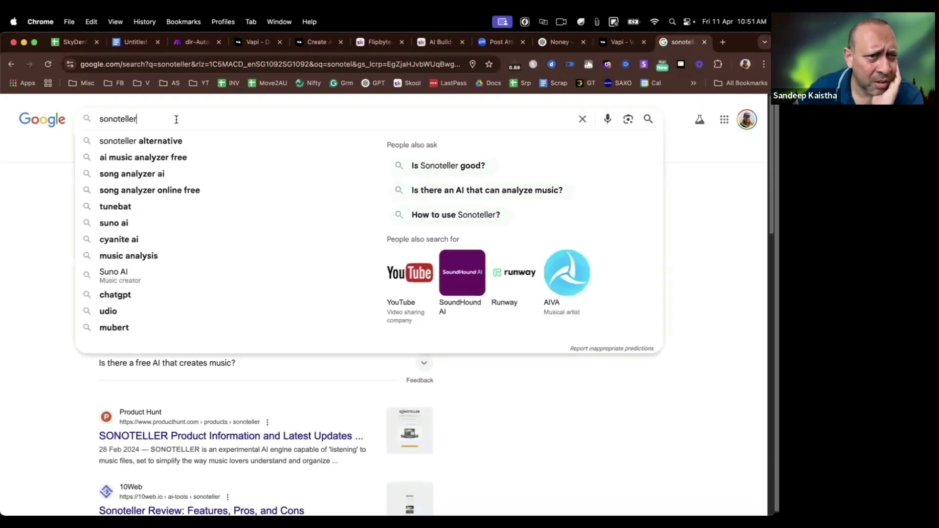
key("BackSpace")
key("BackSpace")
key("BackSpace")
key("Return")
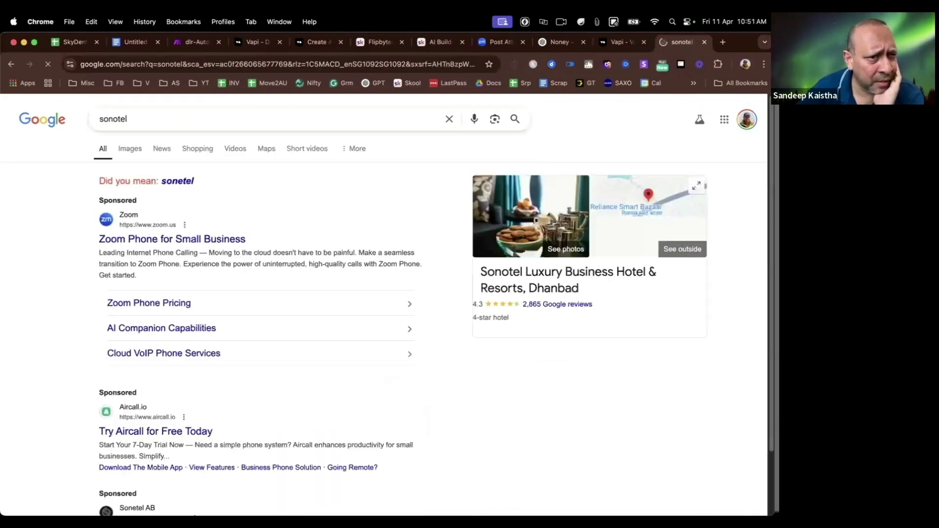
Open the Sonetel website from the search results and sign in to the account's Phone Numbers page
scroll(183, 289, "down", 5)
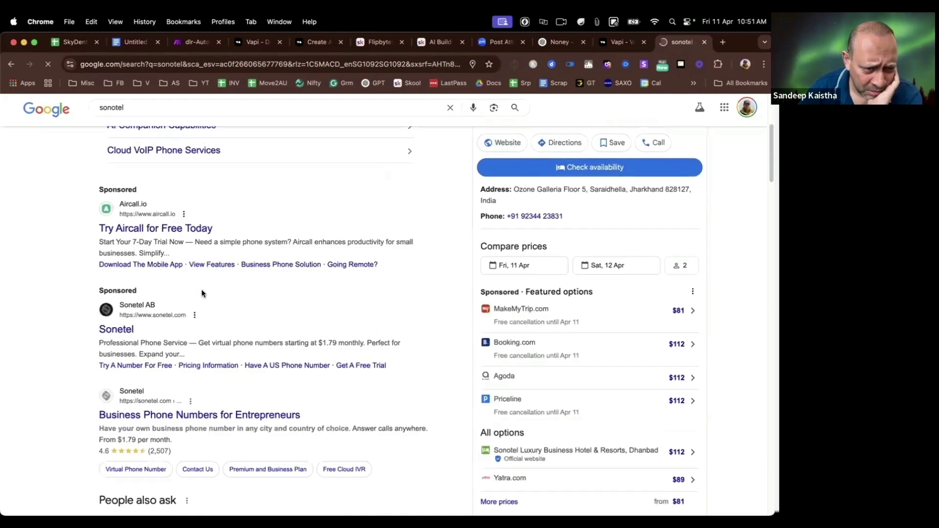
left_click(121, 335)
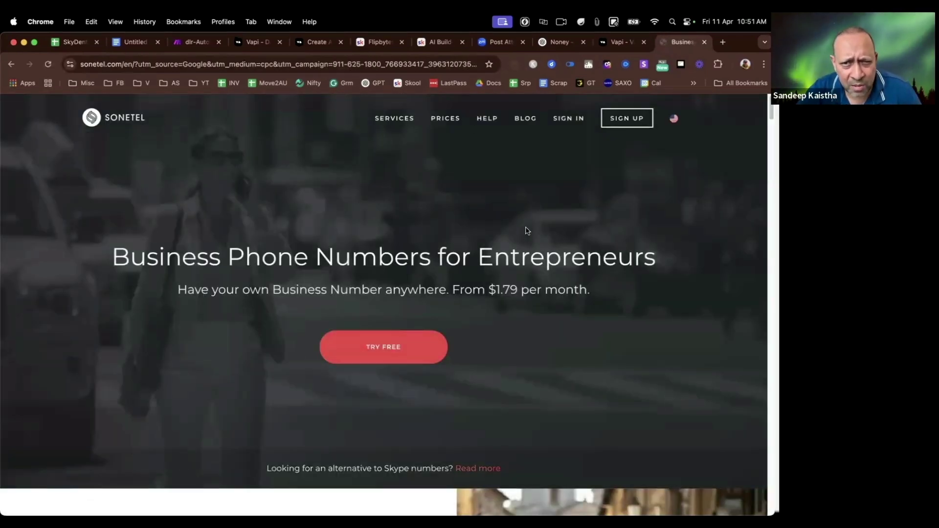
left_click(571, 118)
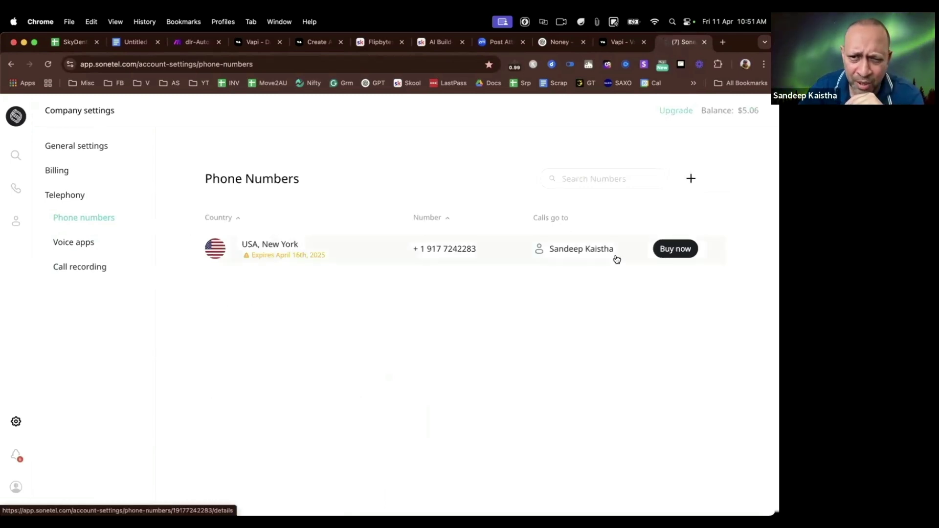
View the details and call forwarding of the USA, New York number, and return to its details
left_click(304, 256)
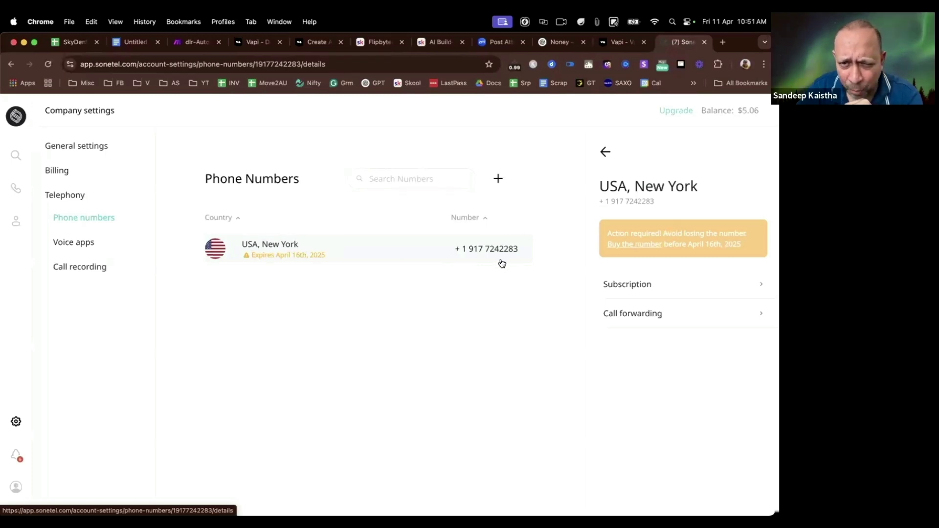
left_click(643, 316)
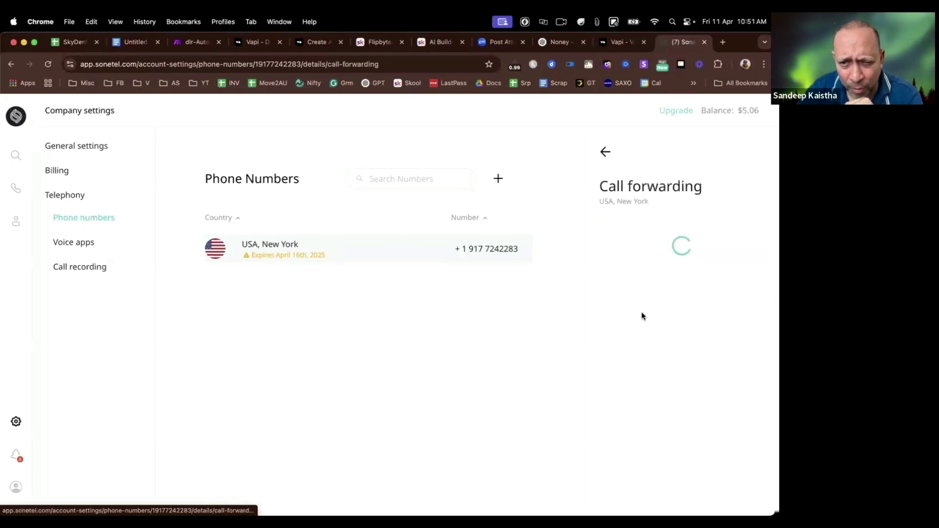
left_click(342, 259)
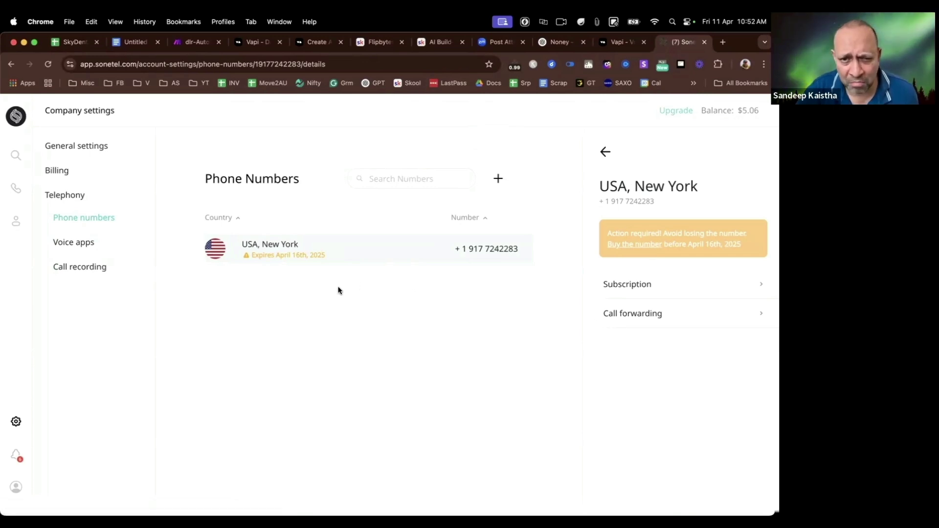
Look through the countries offered for buying a new Sonetel number, and close the list without buying
left_click(498, 179)
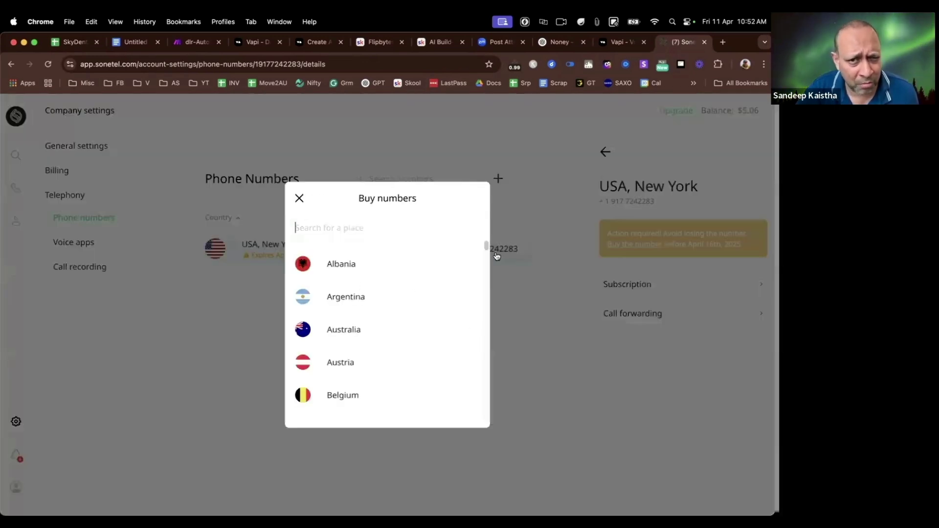
scroll(367, 299, "down", 20)
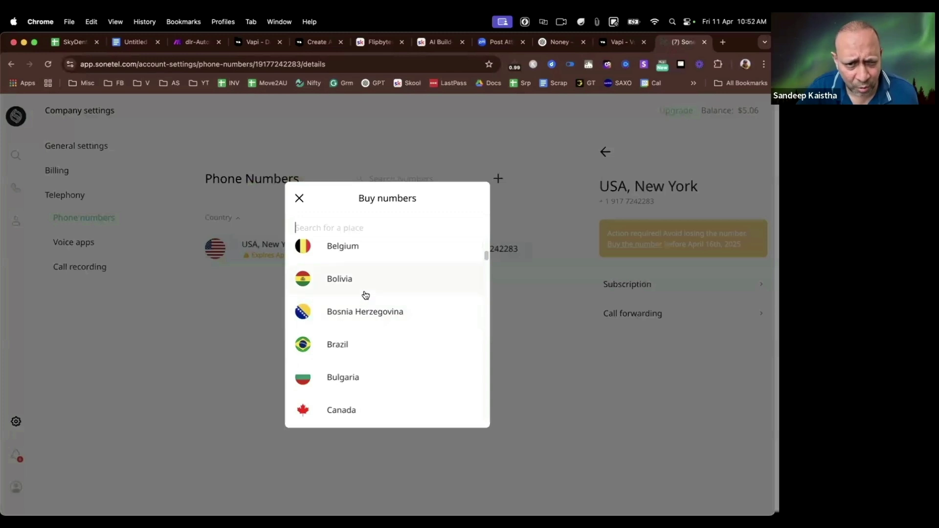
scroll(364, 294, "down", 5)
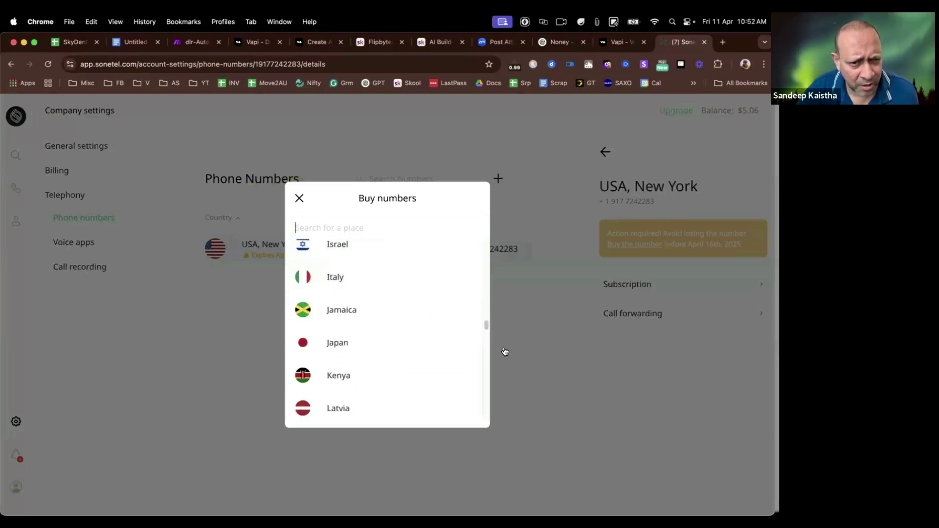
scroll(411, 336, "up", 10)
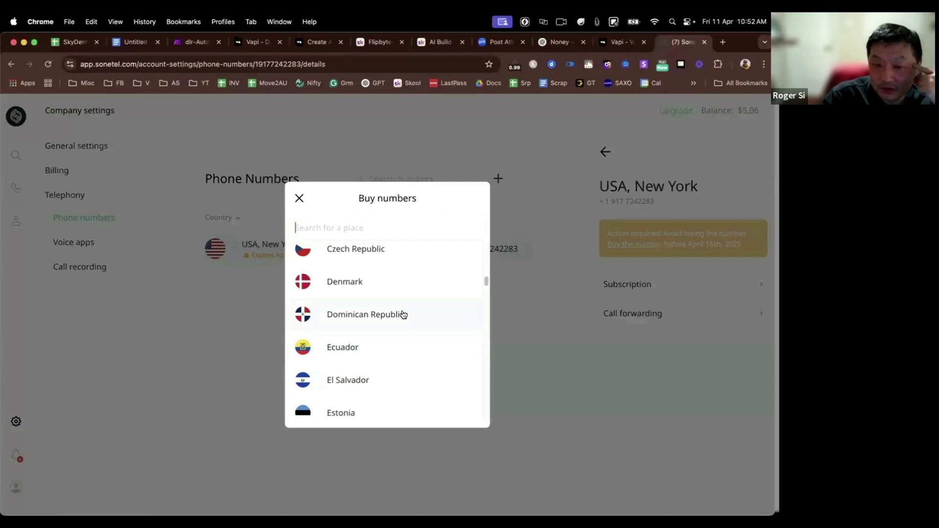
scroll(403, 315, "up", 5)
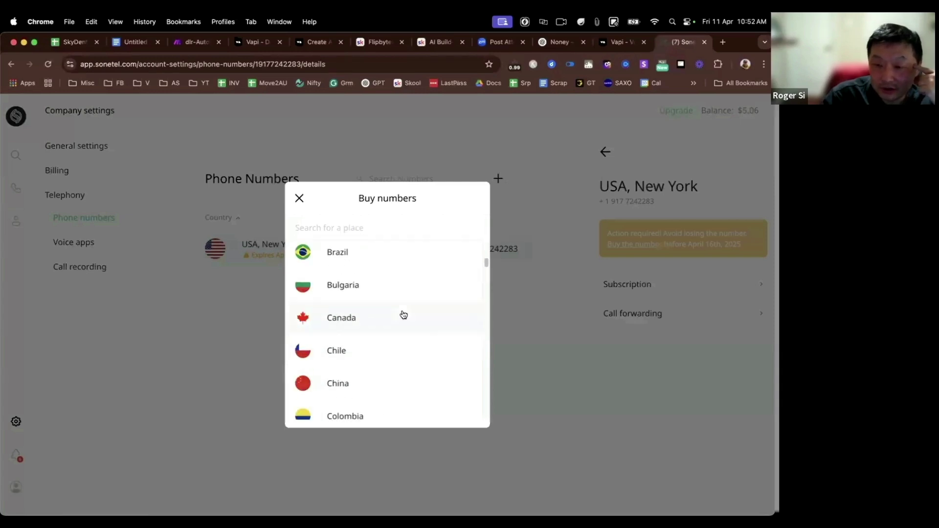
left_click(299, 199)
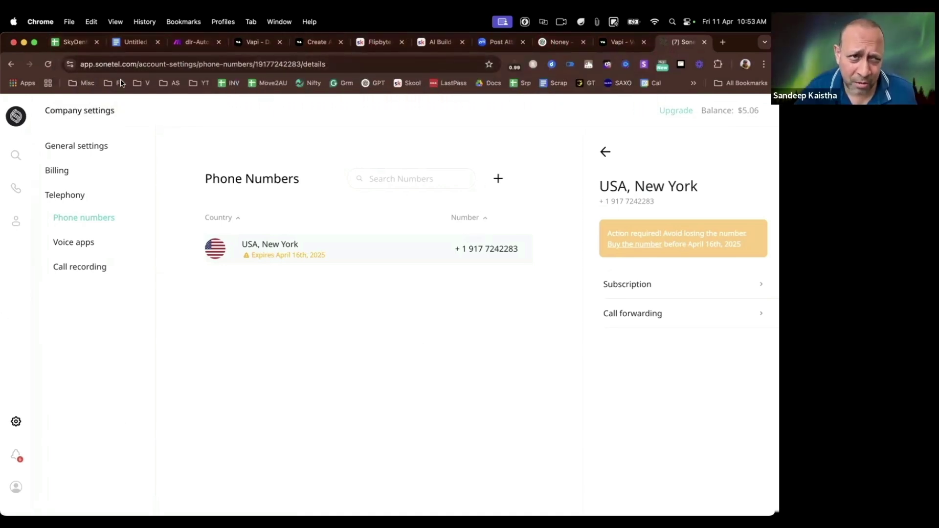
Switch to Mail, delete the 9:45 AM coupon email from All Inboxes, and lower the mail window so the browser tabs show
left_click(194, 42)
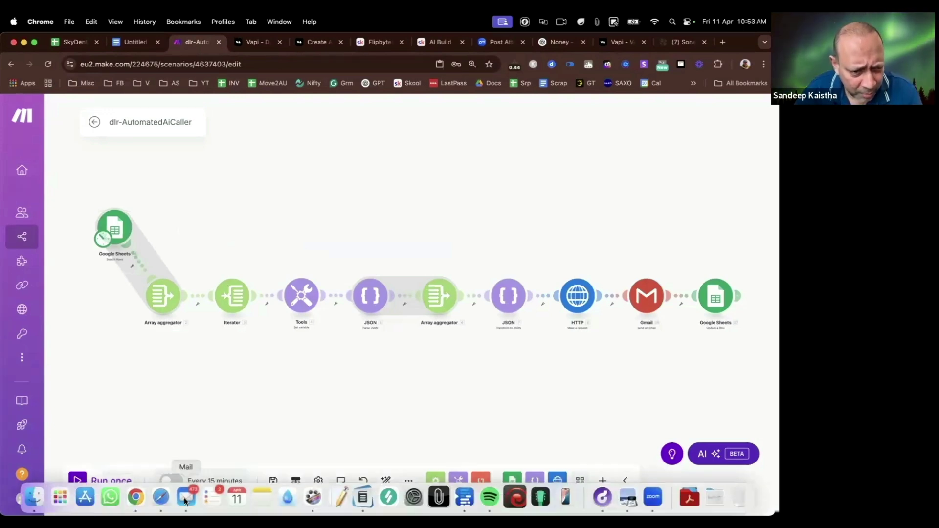
left_click(185, 498)
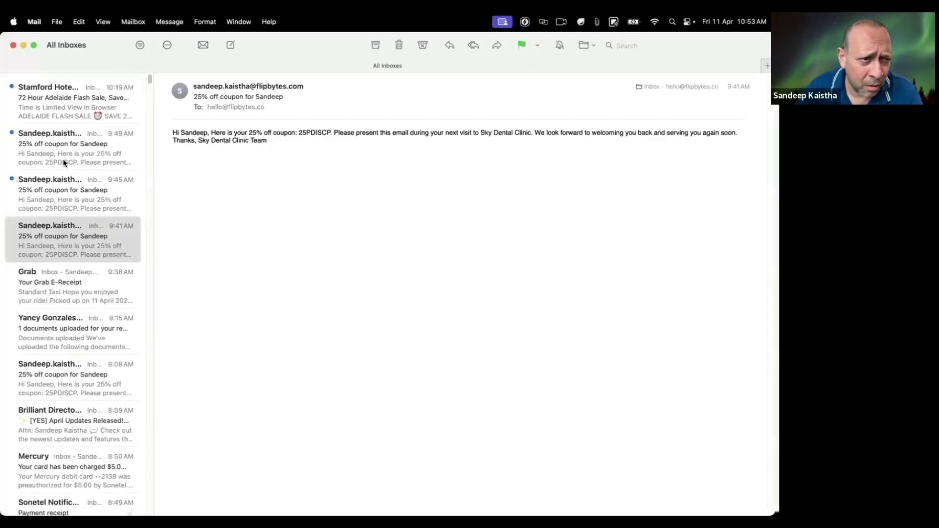
left_click(61, 201)
key("Delete")
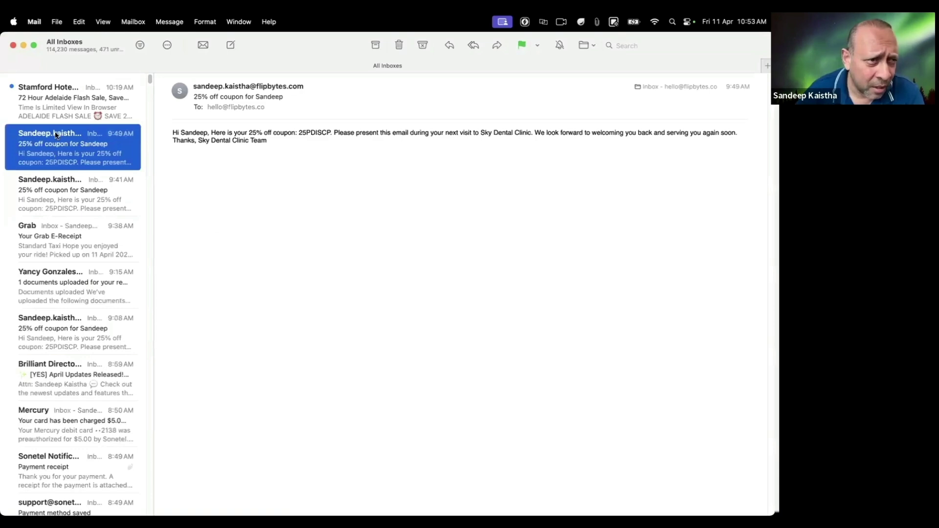
left_click(51, 104)
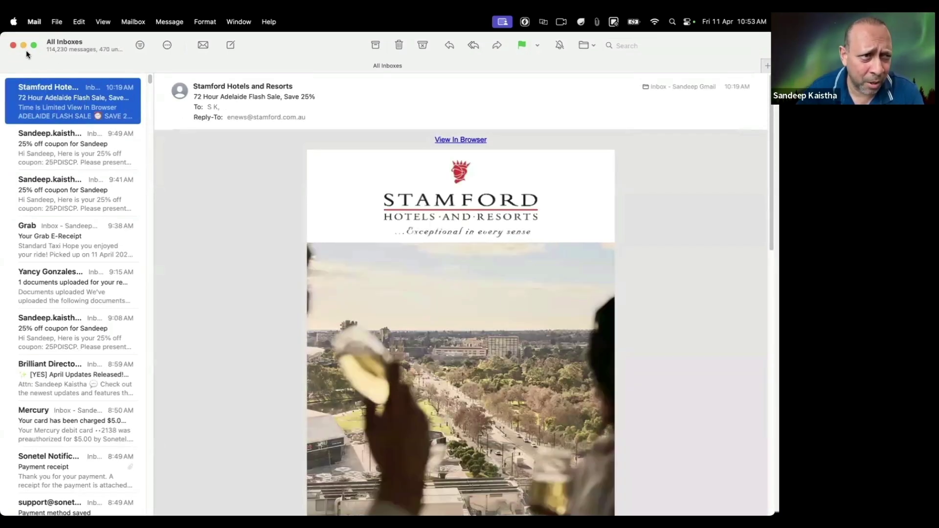
left_click_drag(285, 51, 285, 108)
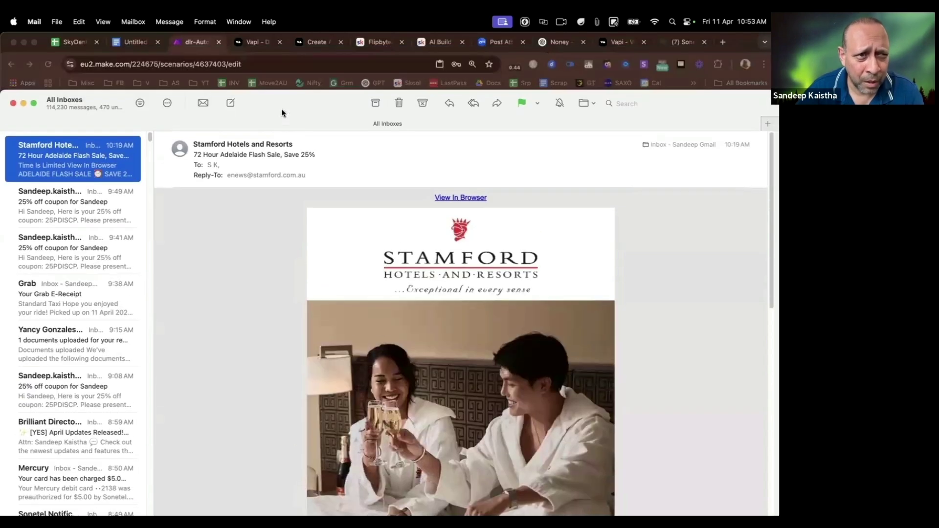
Run the dlr-AutomatedAiCaller scenario once in Make, and check the first patient's row in the SkyDental-DeadLeadsRevival sheet
key("super+Tab")
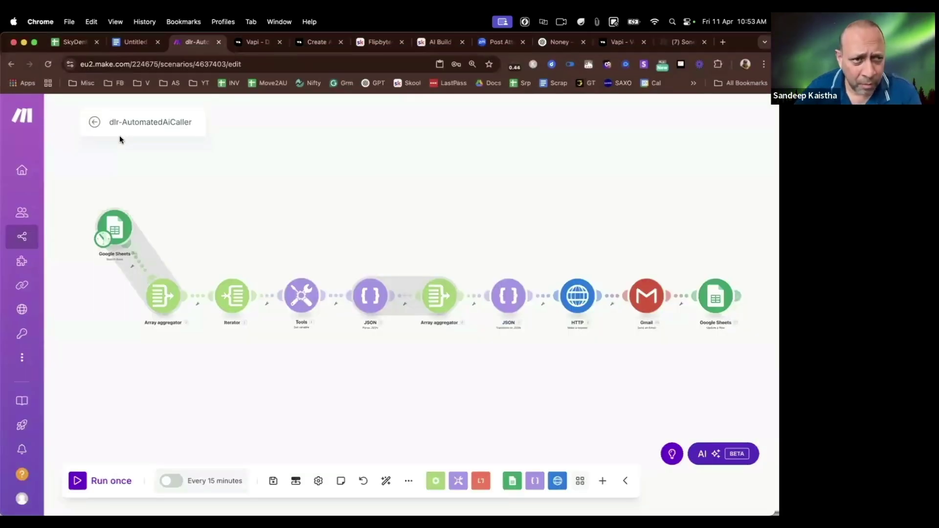
left_click(79, 482)
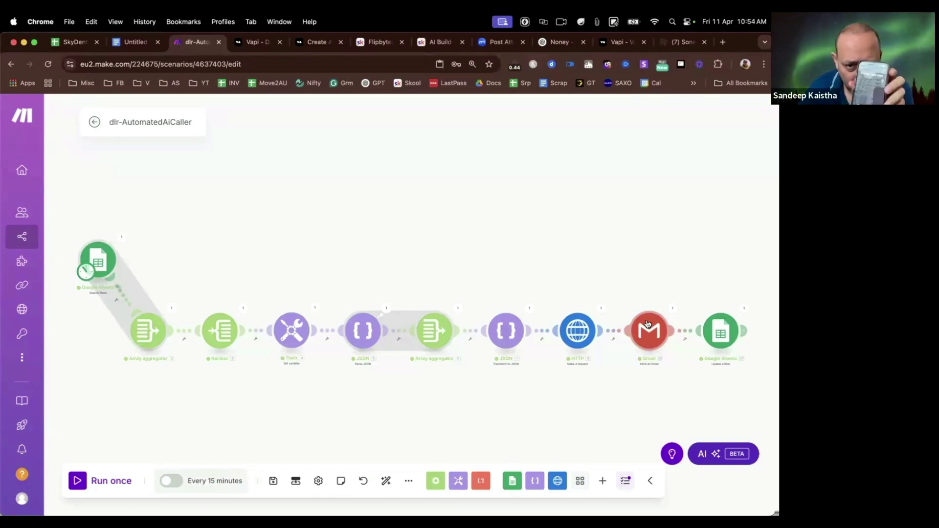
left_click(80, 45)
left_click(394, 198)
left_click(487, 201)
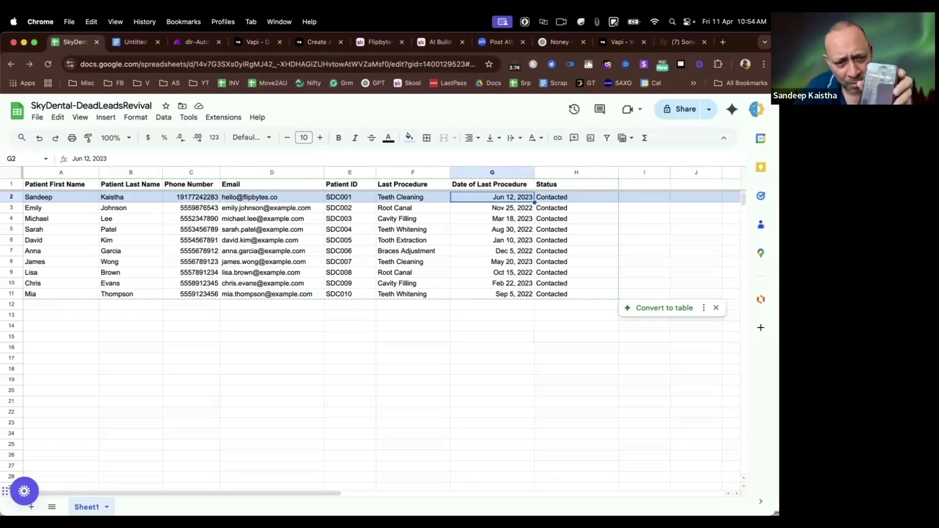
Switch to Mail, open the newest 25% off coupon email, and highlight its message text
mouse_move(269, 498)
left_click(185, 497)
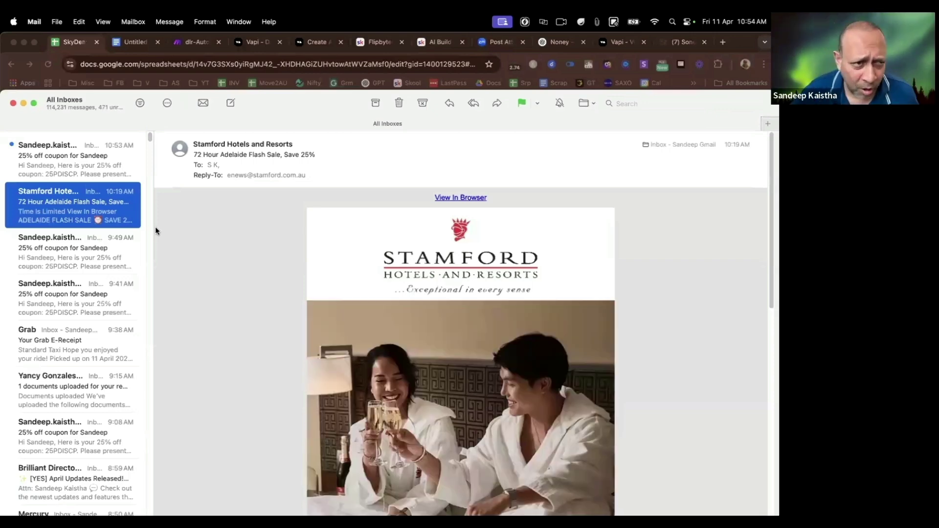
left_click(49, 150)
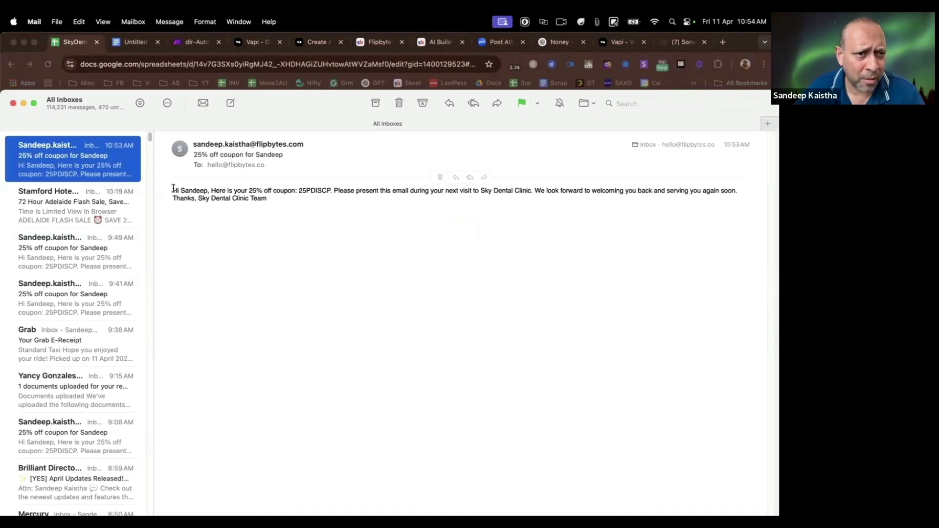
left_click_drag(278, 202, 142, 192)
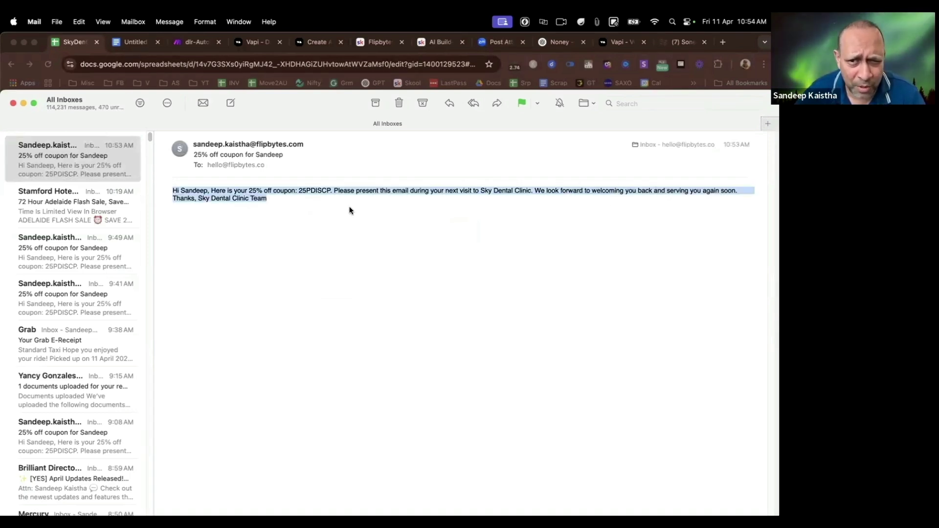
left_click(322, 203)
triple_click(172, 187)
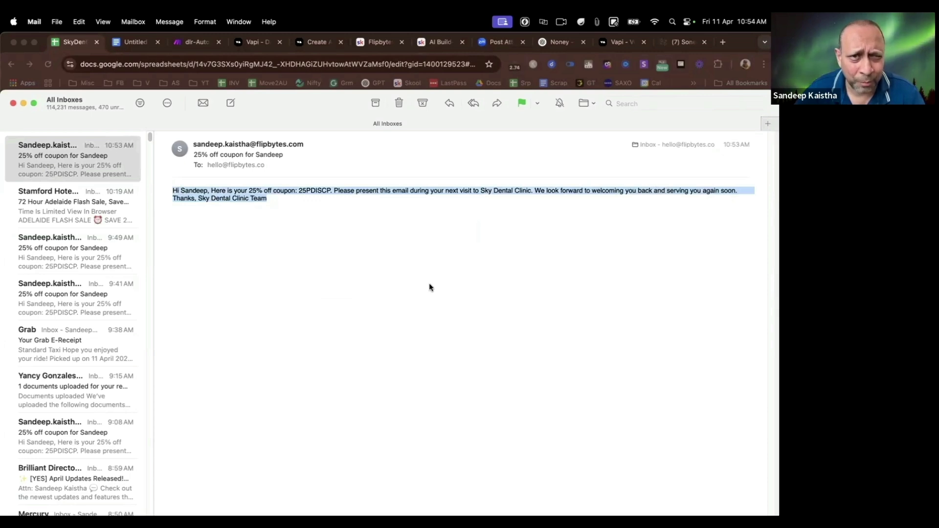
Check the first patient's Status in the SkyDental-DeadLeadsRevival sheet against the scenario's modules in Make
left_click(75, 45)
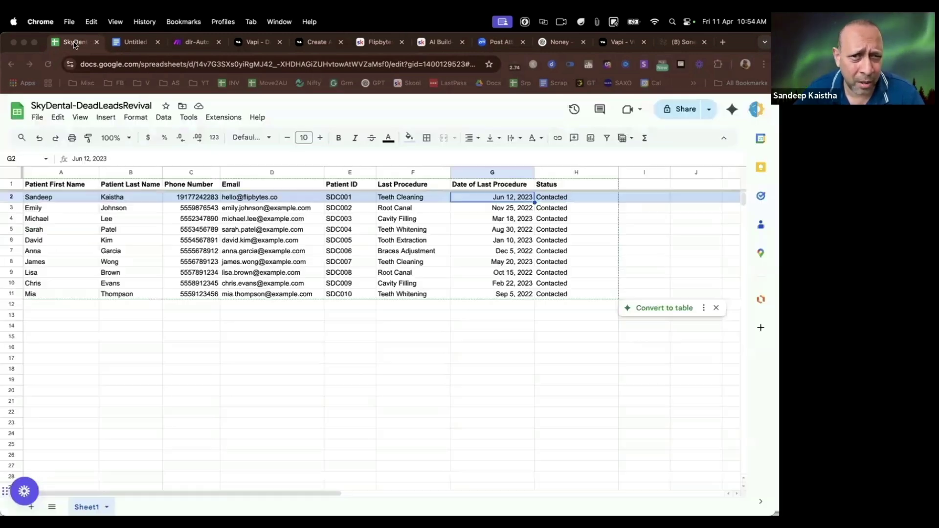
left_click(562, 198)
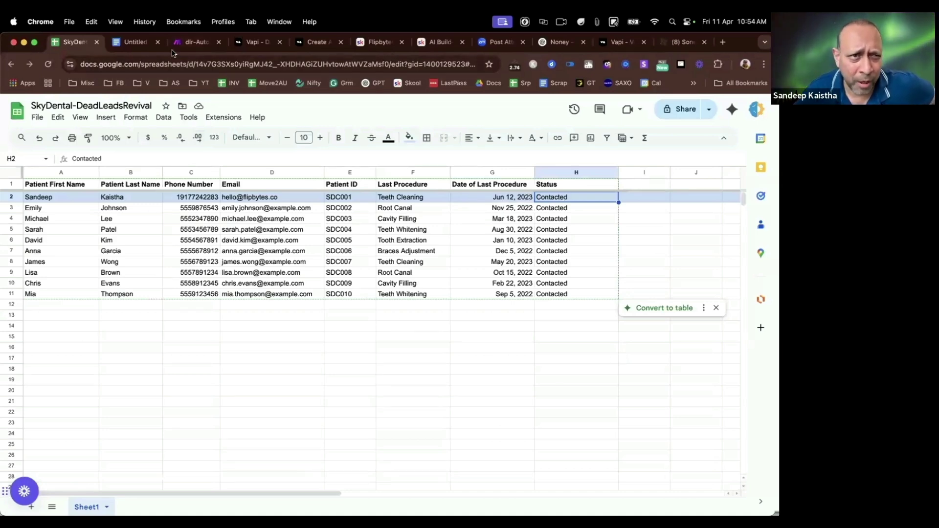
left_click(194, 42)
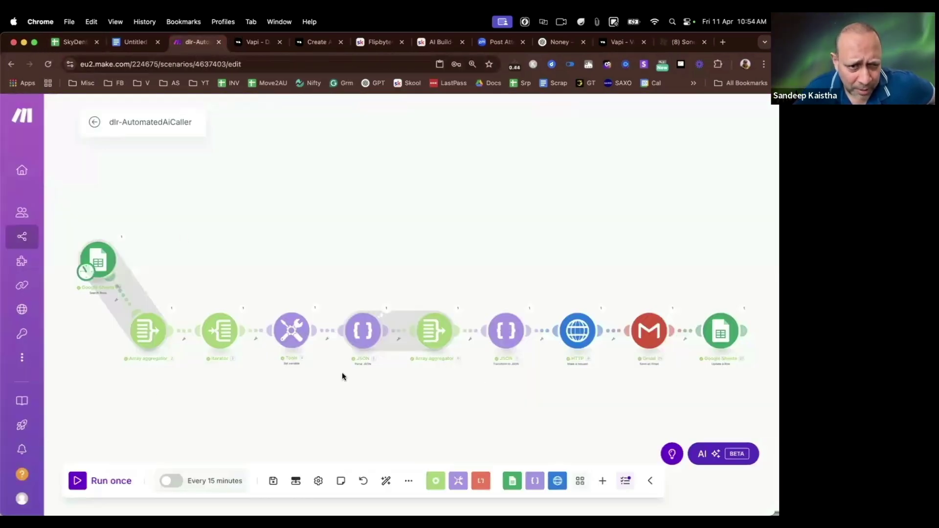
scroll(259, 247, "down", 2)
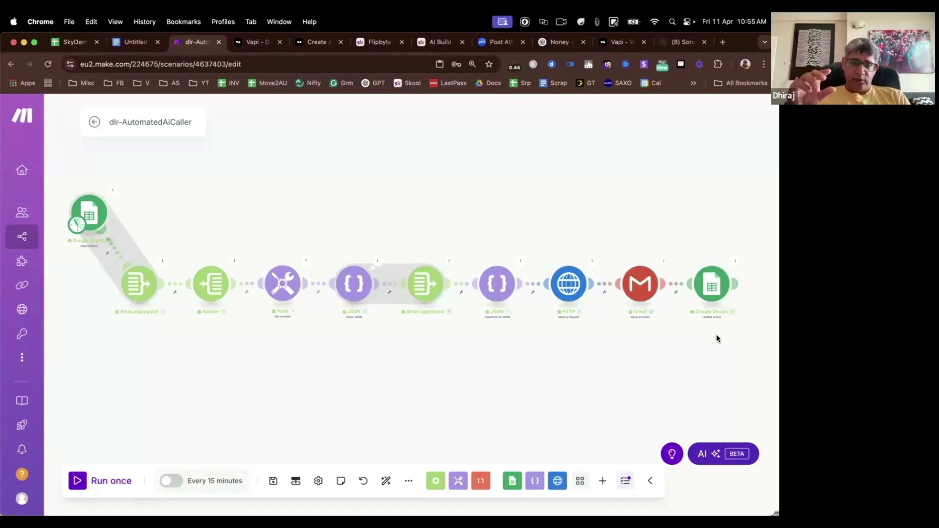
scroll(535, 310, "down", 1)
left_click_drag(503, 339, 445, 338)
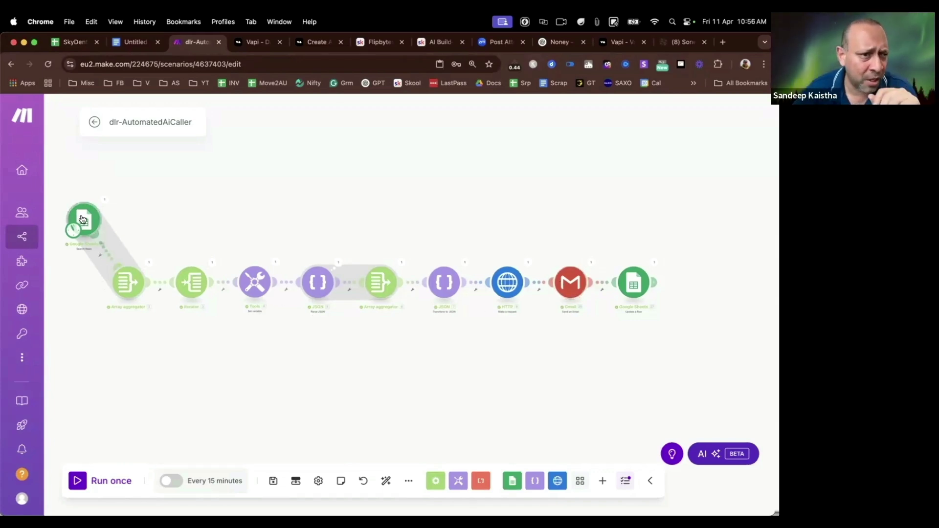
left_click(74, 42)
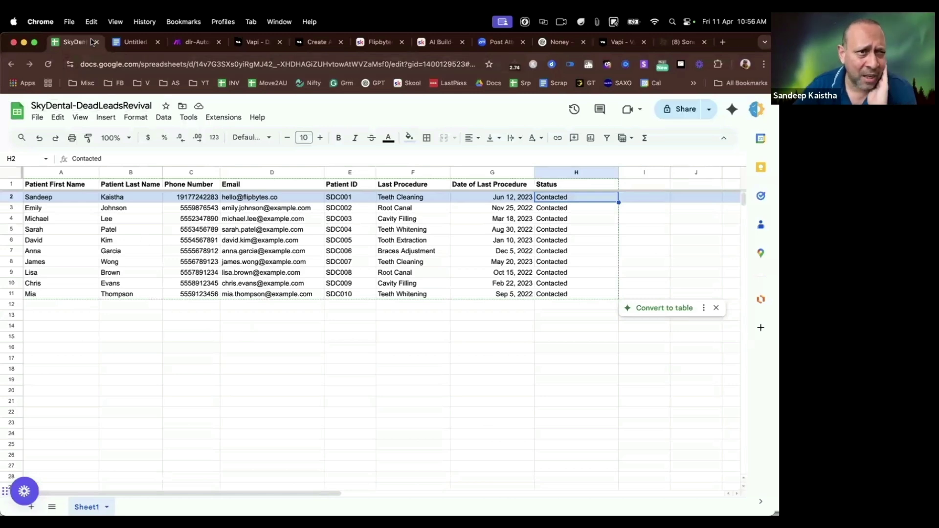
left_click(194, 42)
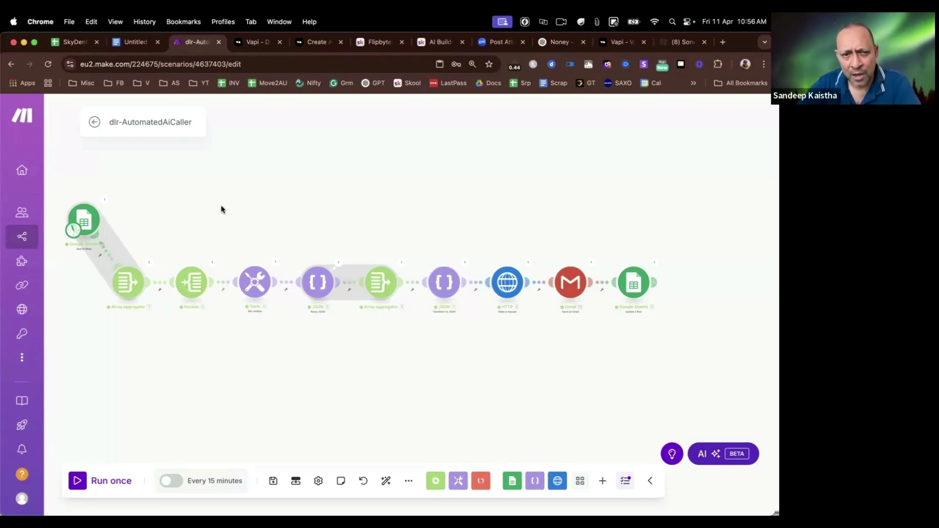
Review the Vapi assistants list, the Create Call API reference, and the patient leads sheet
mouse_move(94, 318)
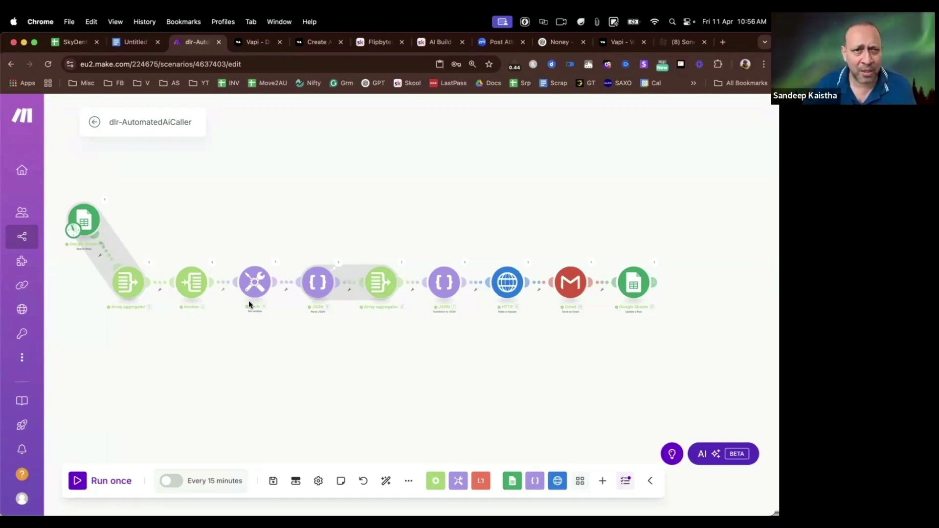
left_click(252, 42)
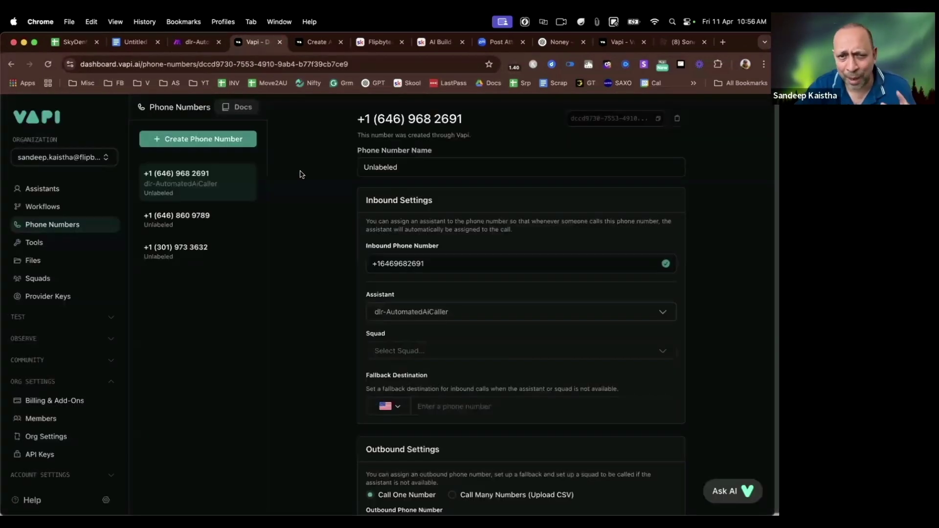
left_click(43, 192)
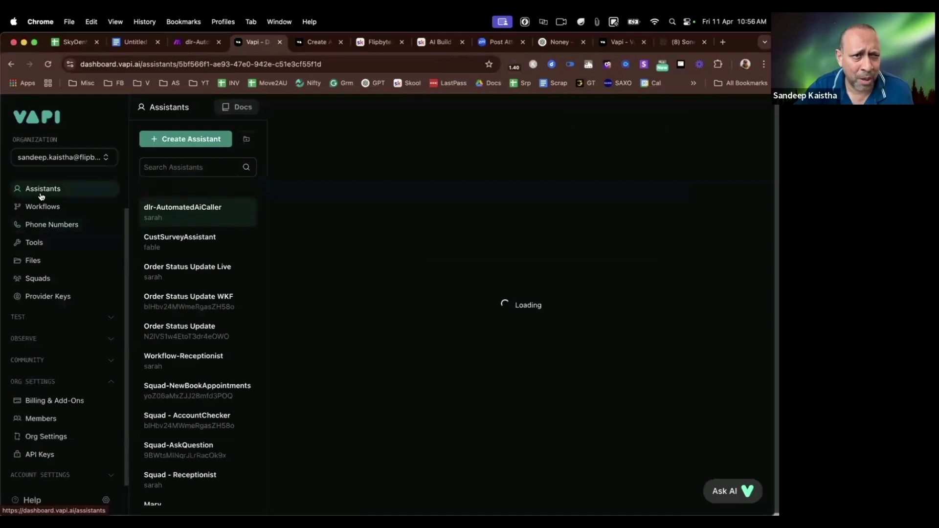
left_click(313, 42)
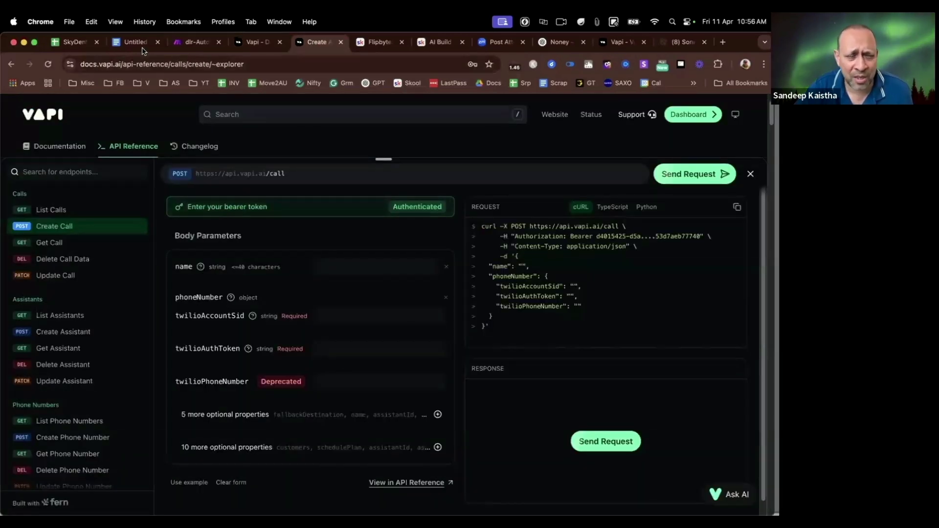
left_click(81, 46)
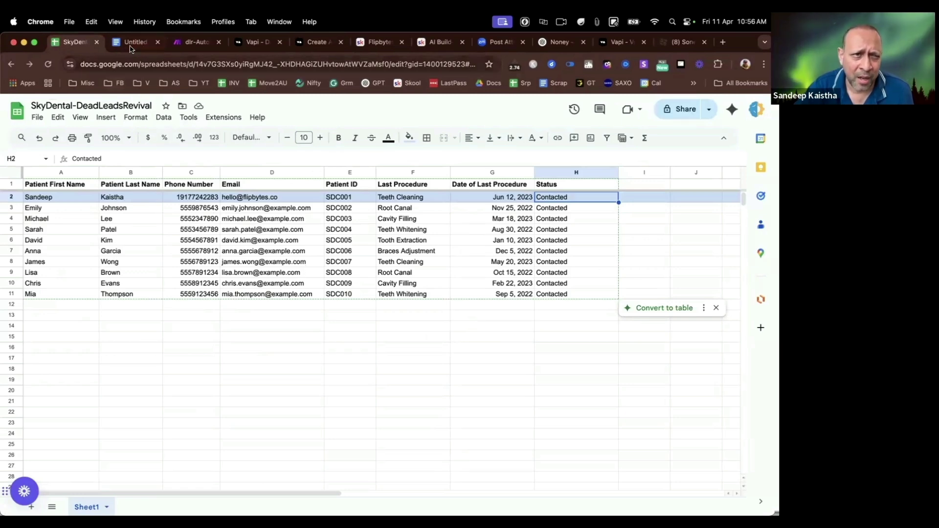
View the scenario's Schedule setting in Make and close it without saving
left_click(194, 42)
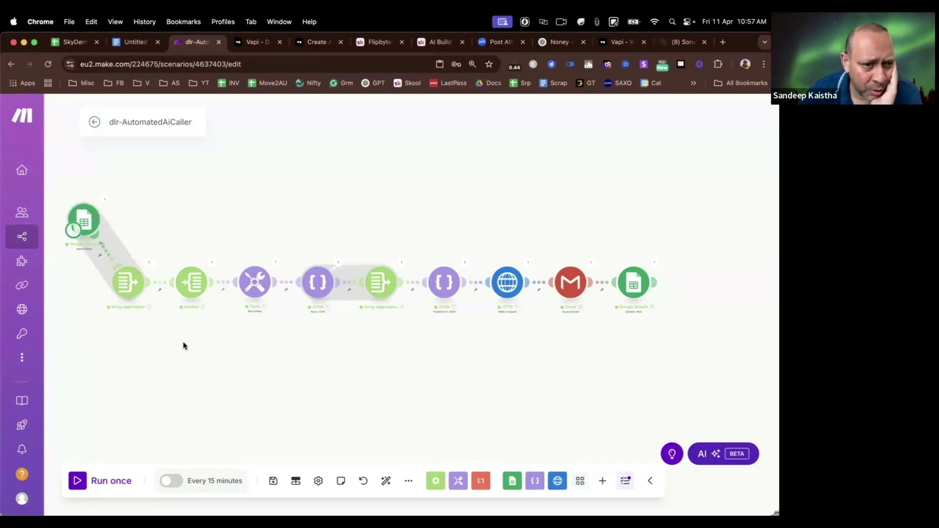
left_click(172, 481)
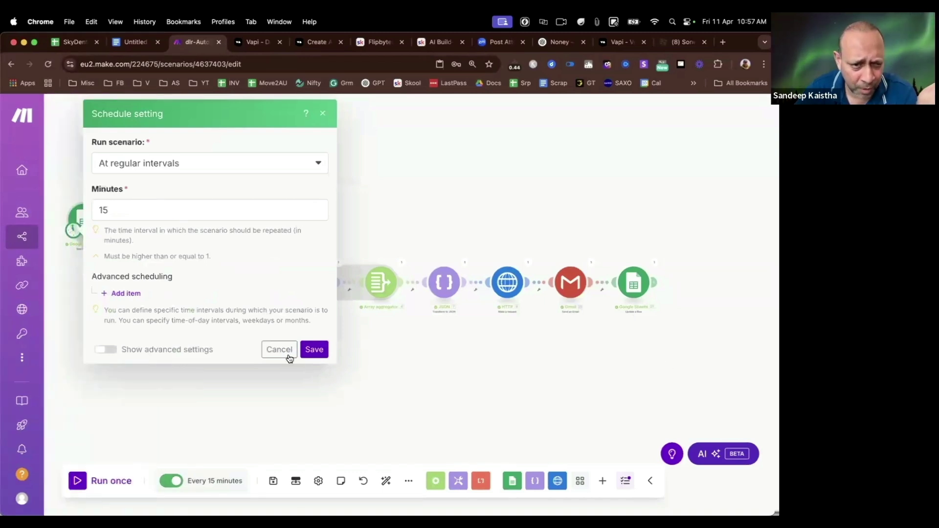
left_click(418, 360)
Inspect the Array aggregator's input and output bundles from the last run, and close them
mouse_move(85, 467)
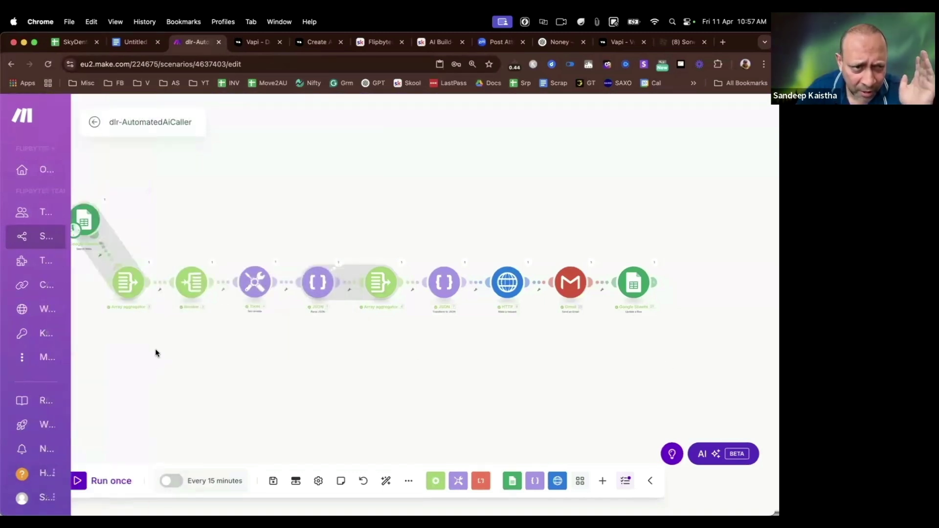
left_click(149, 265)
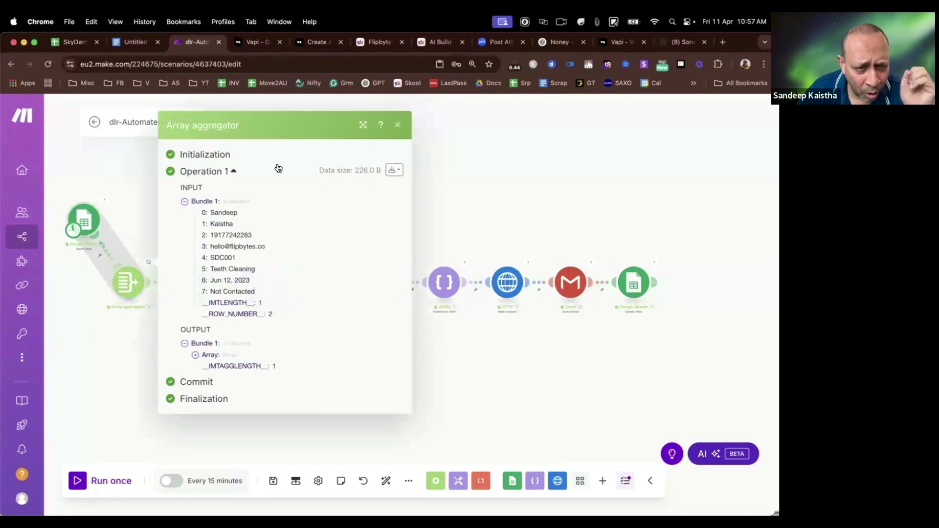
left_click(84, 283)
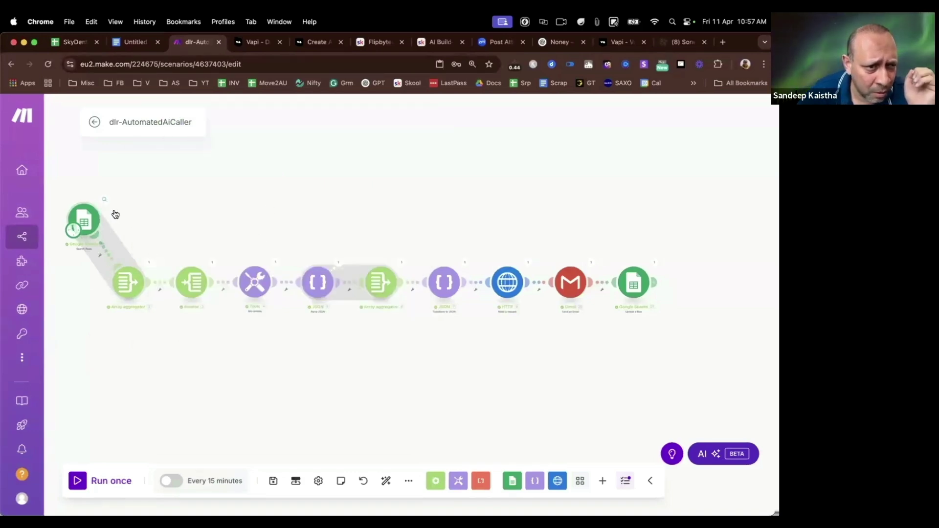
Inspect the last-run bundles of the Google Sheets search module and the Iterator, and close them
left_click(105, 202)
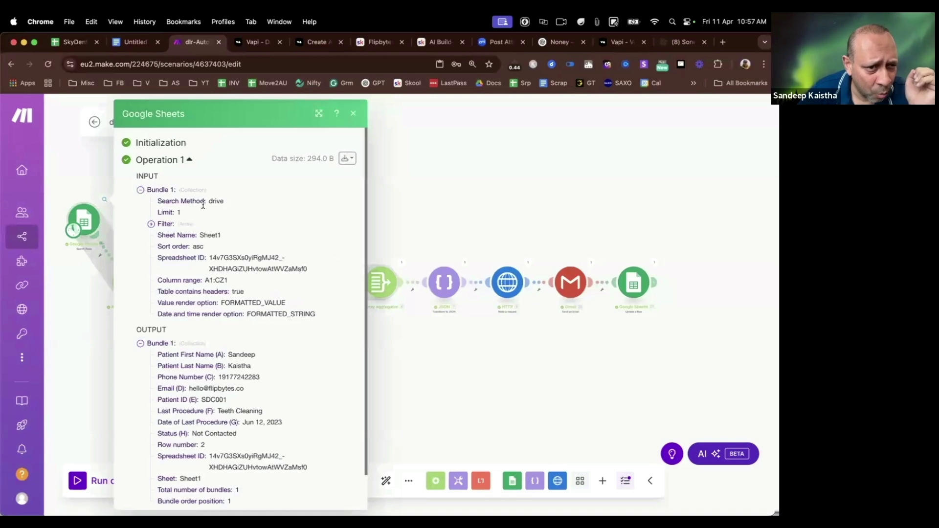
scroll(206, 251, "down", 2)
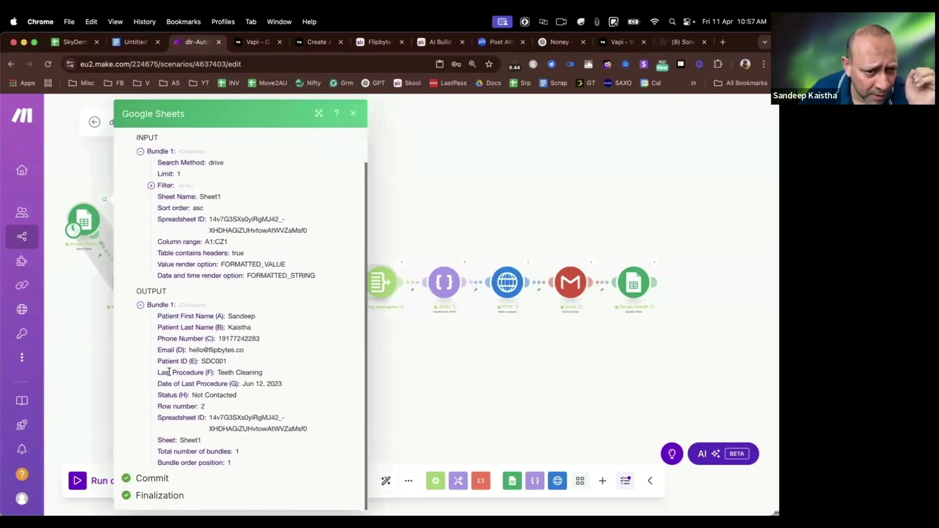
left_click(101, 389)
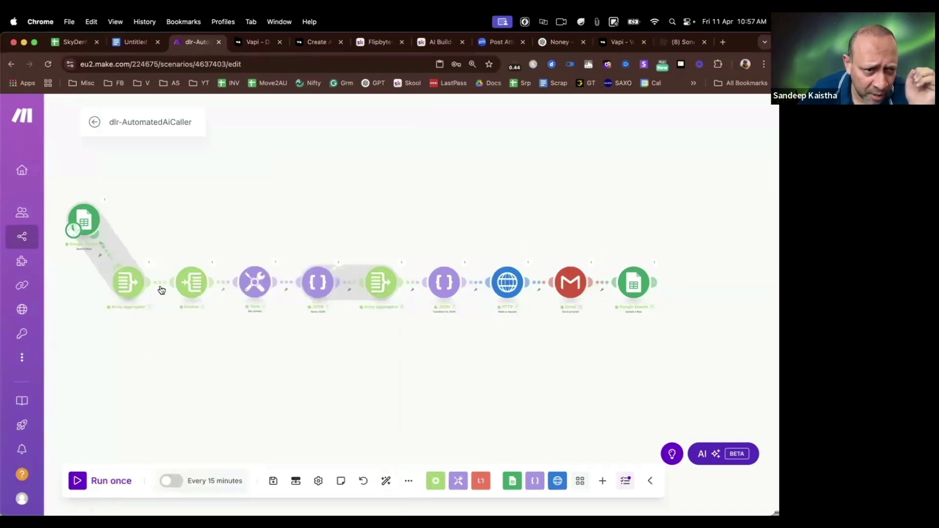
left_click(212, 263)
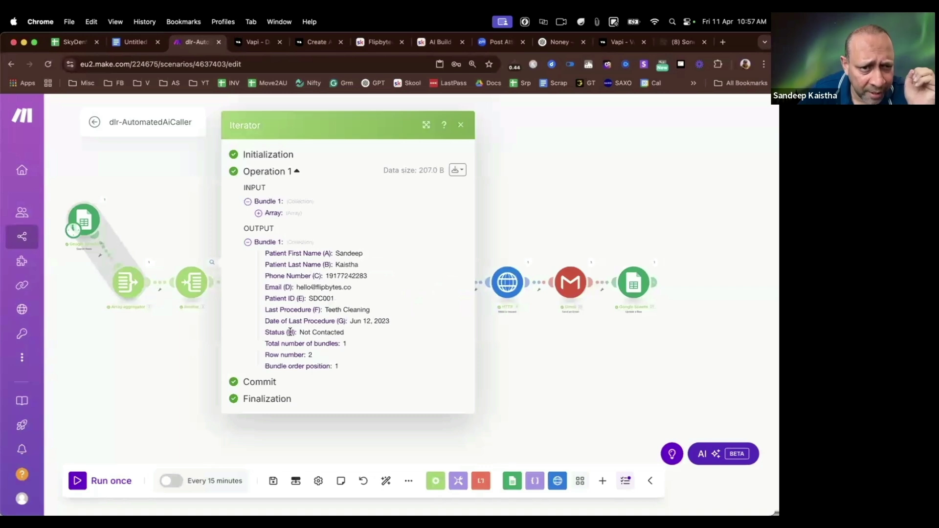
left_click(161, 395)
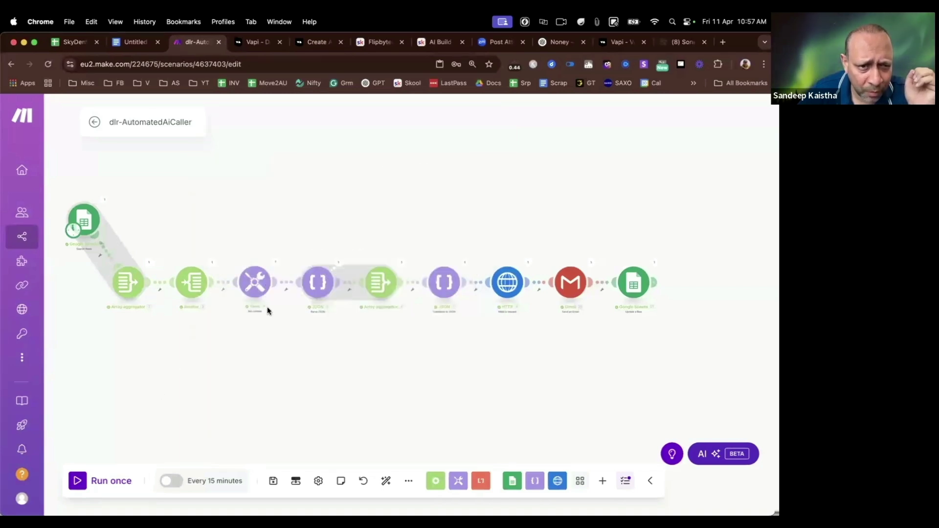
Examine the assistant variable's output from the Tools module's last run, including the procedure and its date in the system prompt
left_click(276, 263)
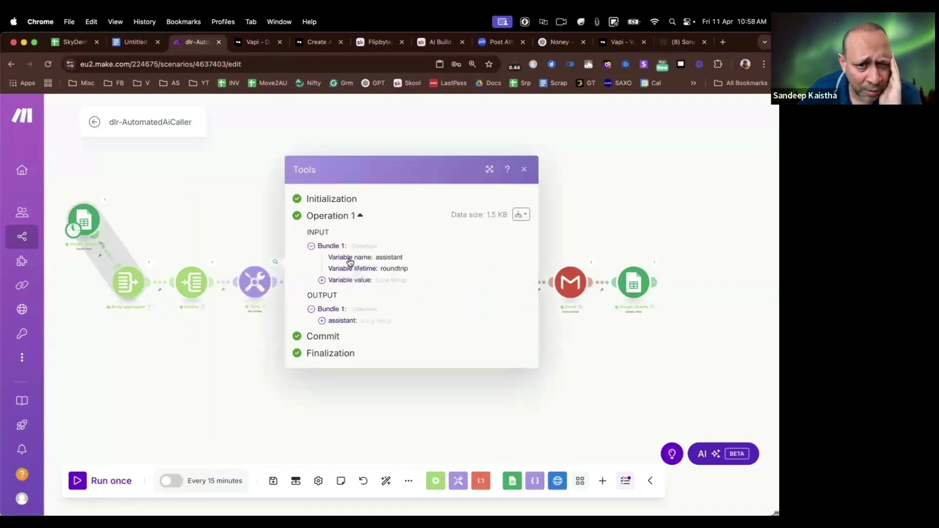
left_click(322, 321)
scroll(356, 245, "down", 3)
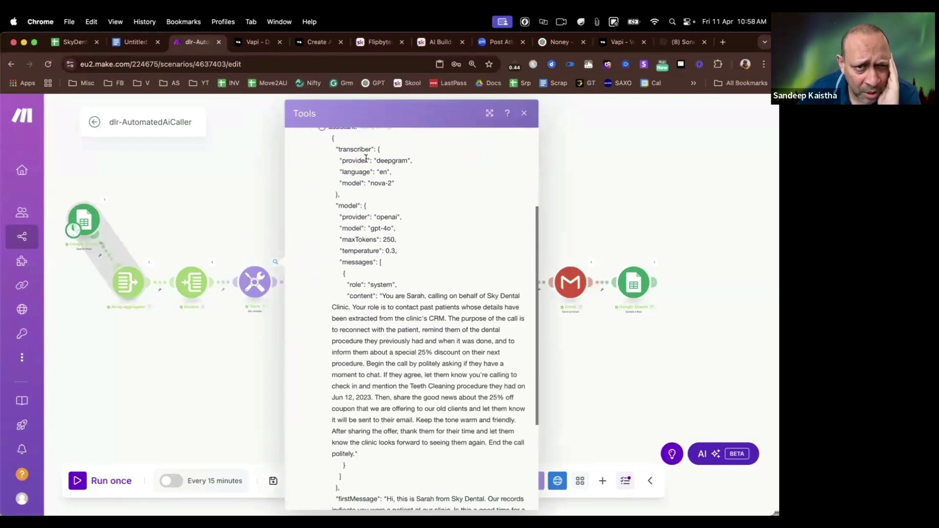
scroll(342, 188, "up", 3)
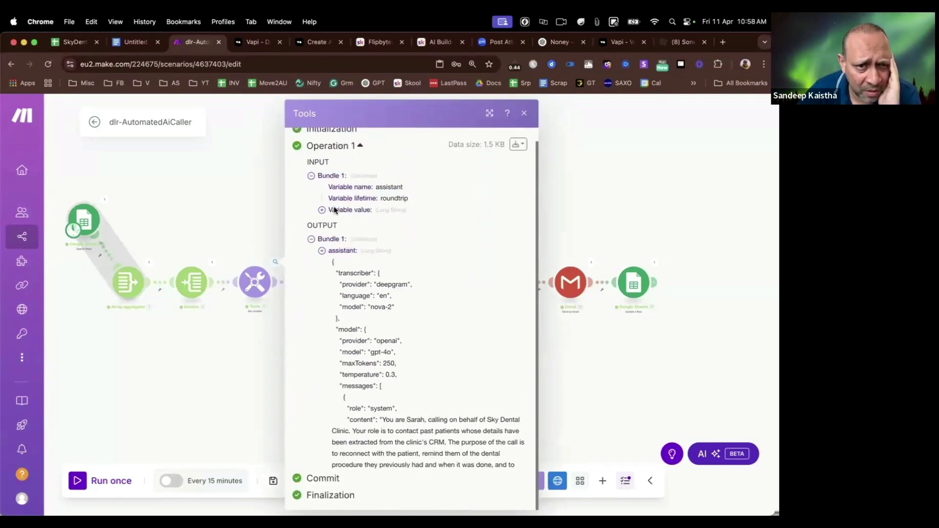
left_click(321, 250)
left_click(321, 318)
scroll(383, 294, "down", 3)
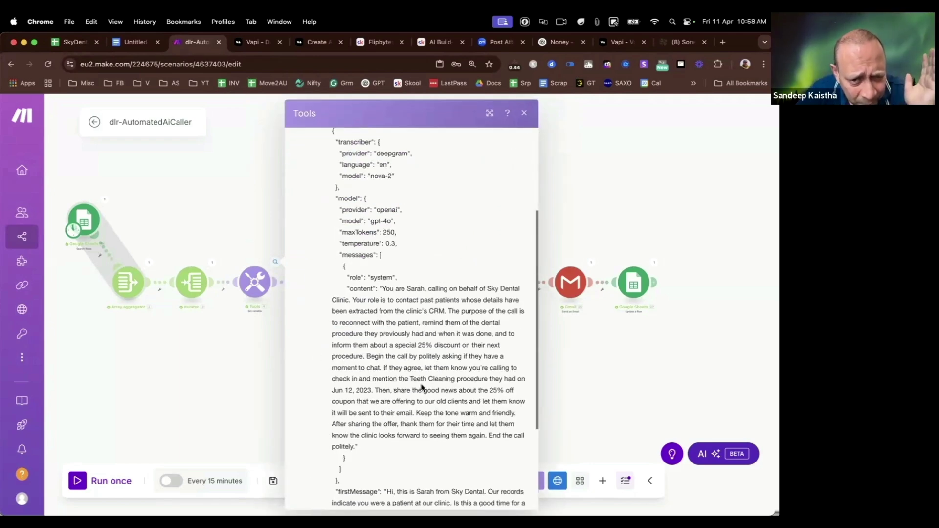
left_click_drag(412, 378, 455, 379)
left_click_drag(331, 390, 372, 390)
left_click(239, 298)
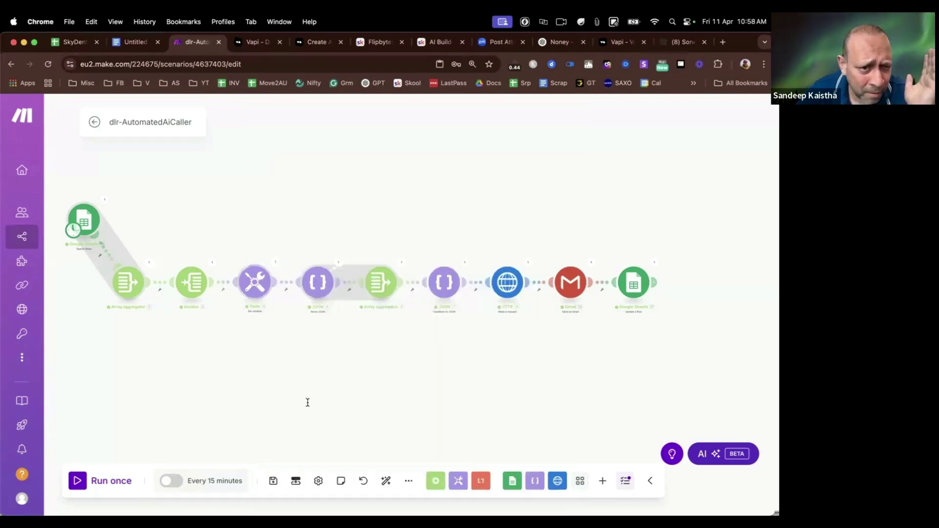
Review the assistant variable's prompt and its mapped Last Procedure fields in the Tools module settings, and close them without saving
left_click(260, 286)
scroll(429, 258, "down", 10)
scroll(357, 284, "up", 3)
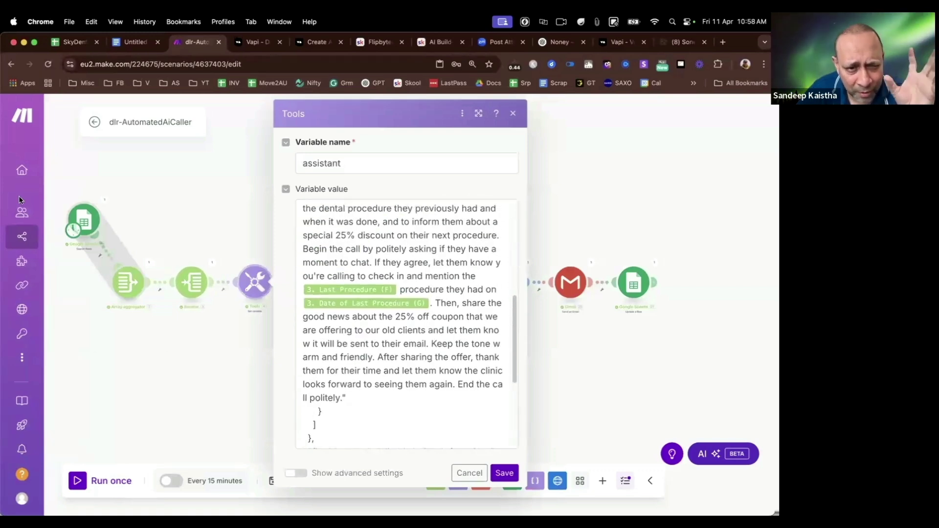
key("Escape")
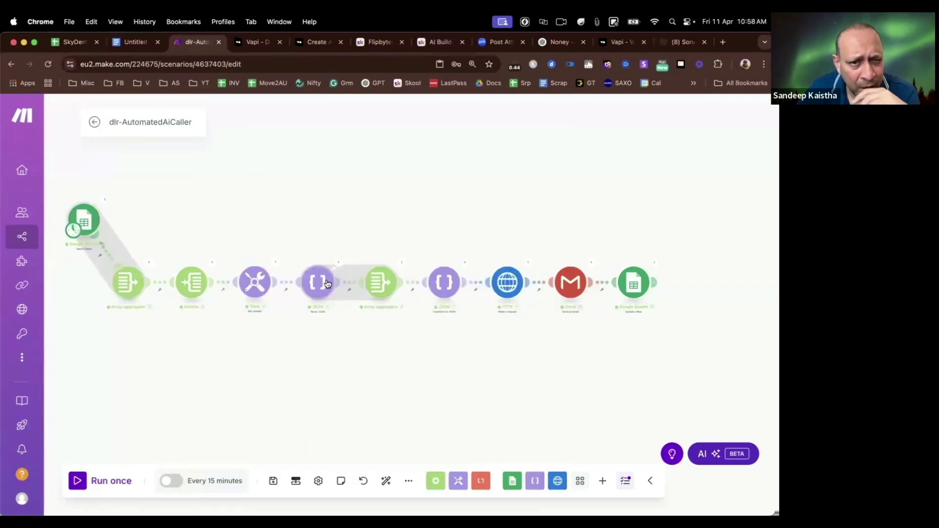
Inspect the second Array aggregator's last-run output, expanding the voice and transcriber collections, and close it
left_click(401, 263)
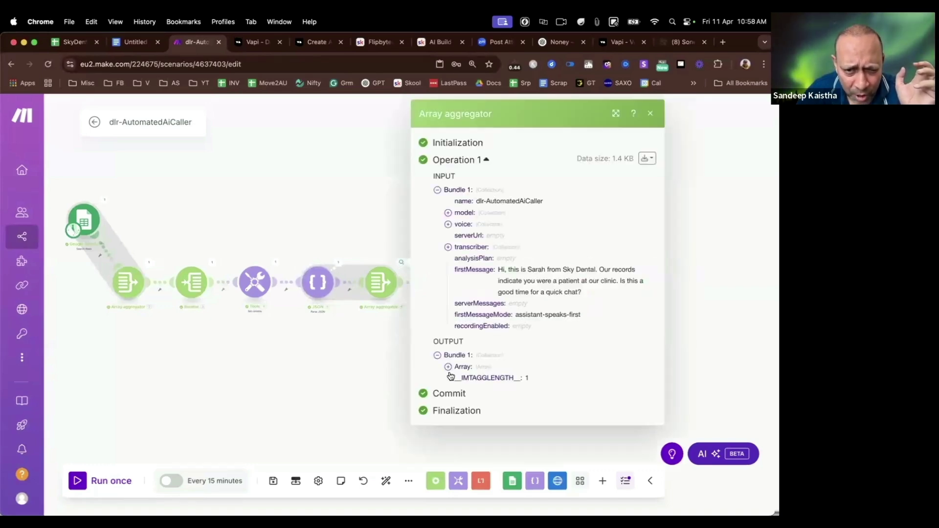
left_click(469, 367)
left_click(459, 378)
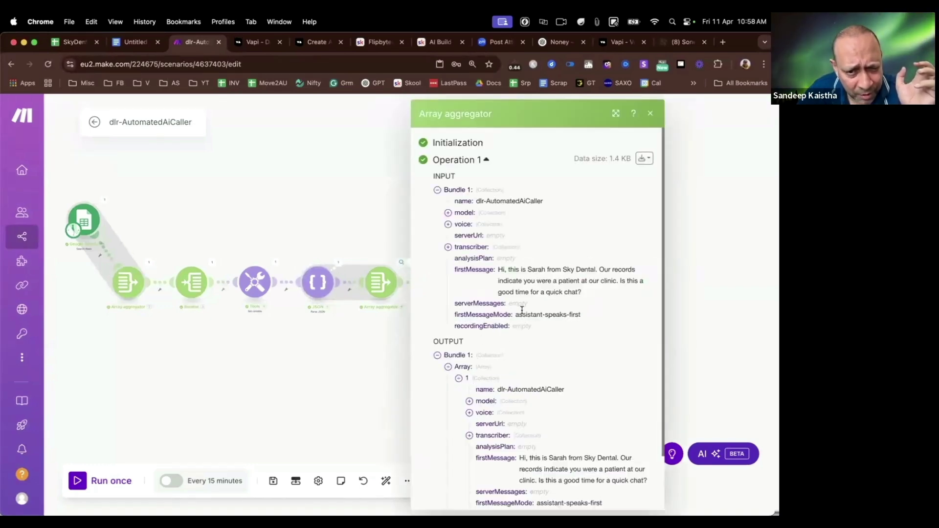
scroll(518, 313, "down", 2)
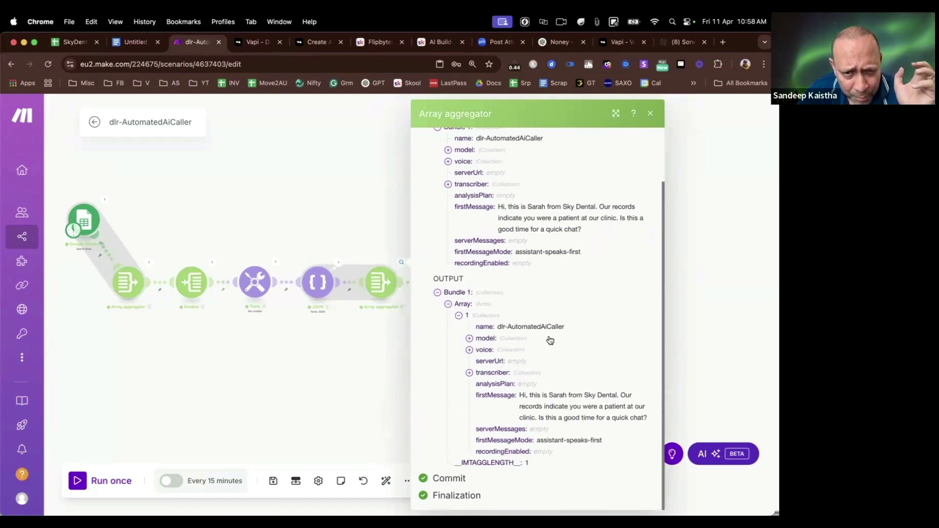
left_click(469, 350)
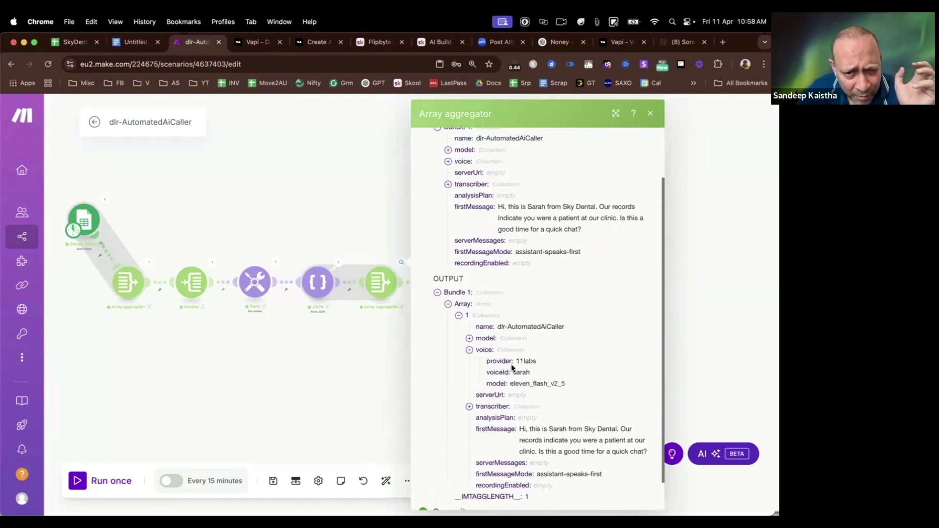
left_click(469, 406)
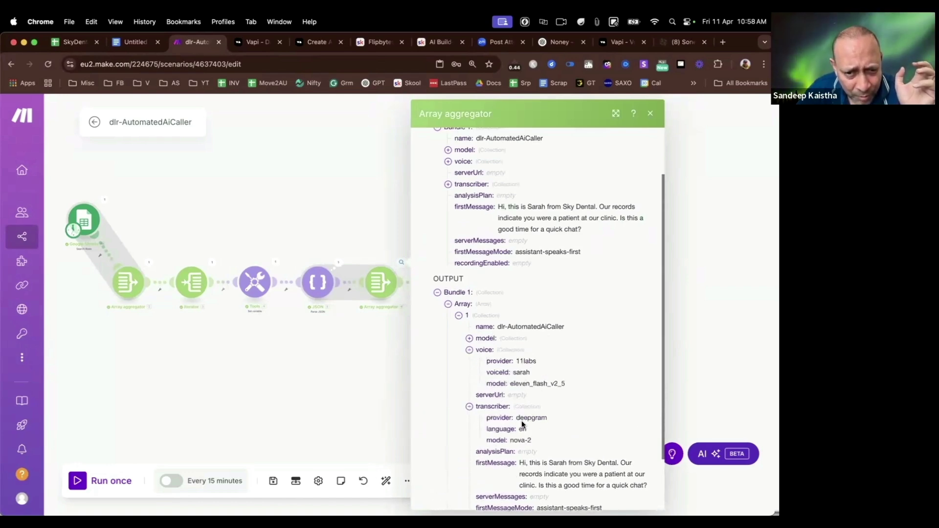
key("Escape")
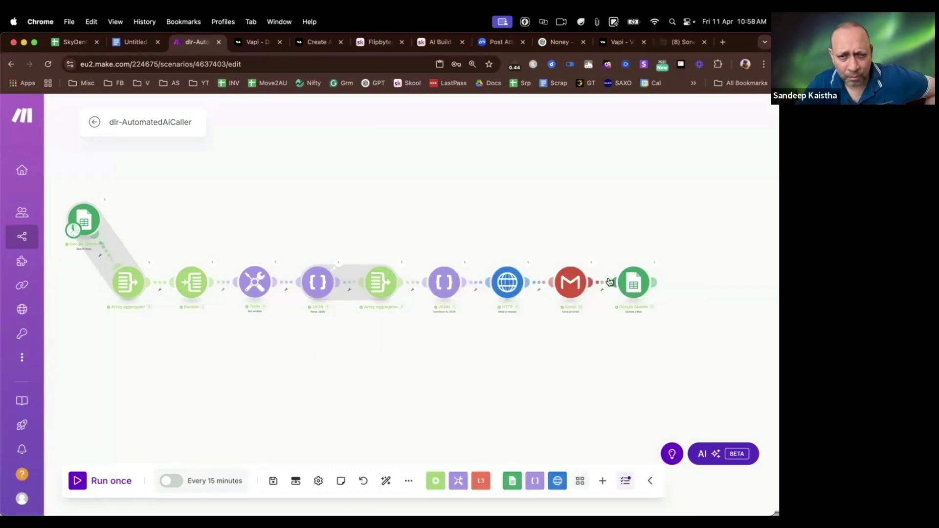
Review the Gmail module's last-run coupon email and its recipient, subject and content settings, closing them without saving
left_click(592, 264)
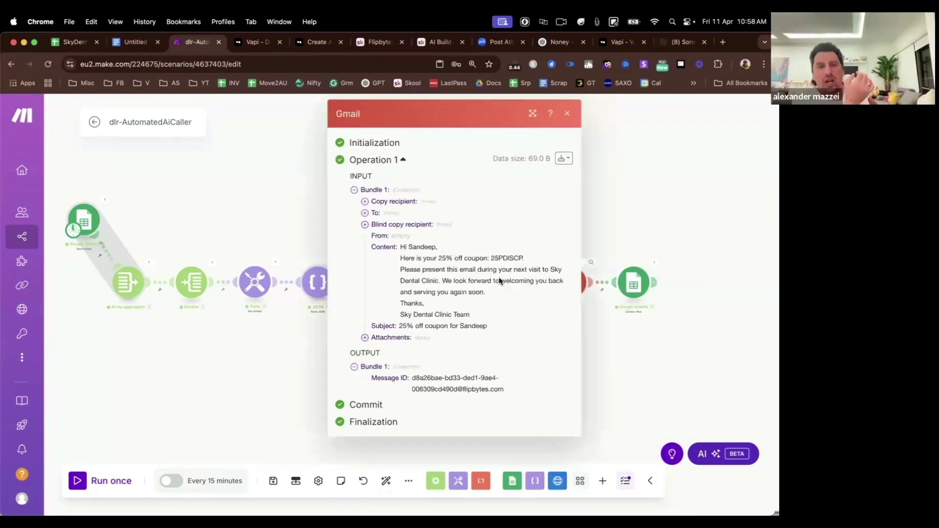
left_click(640, 363)
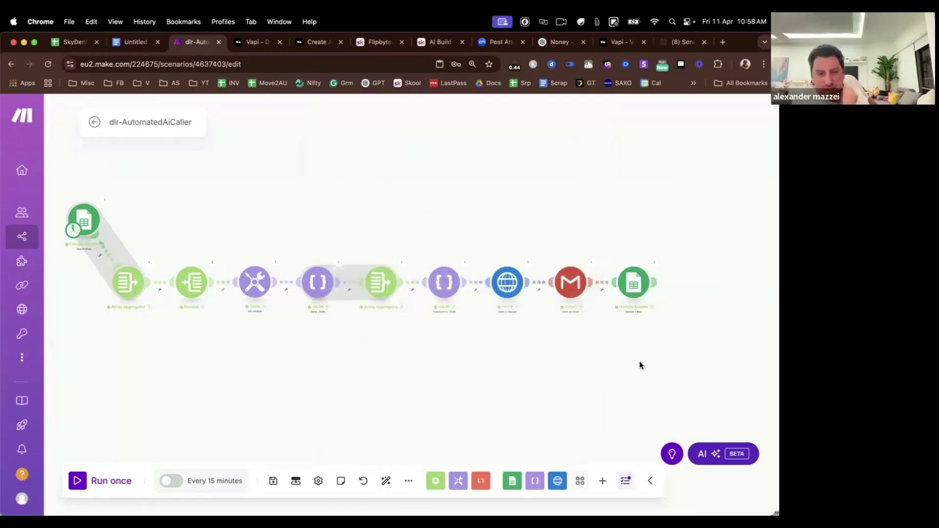
left_click(572, 285)
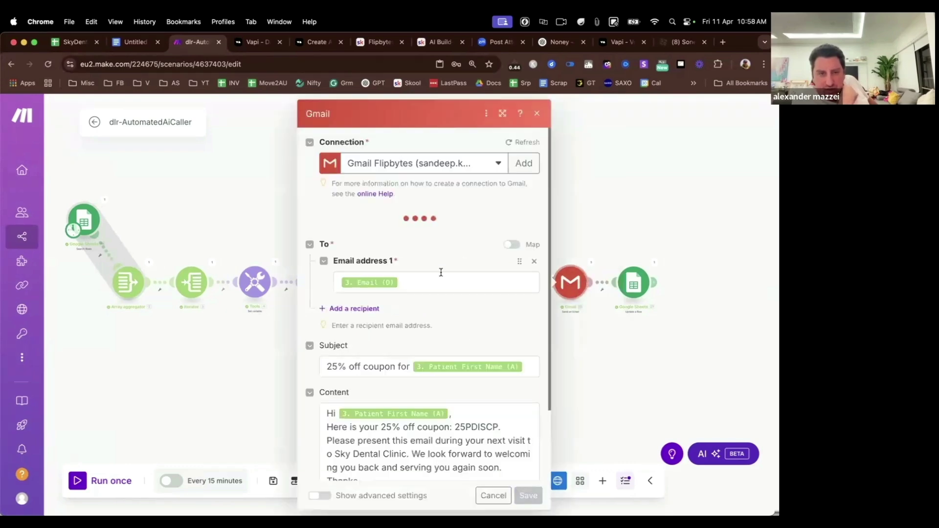
scroll(441, 273, "down", 2)
scroll(436, 273, "up", 1)
scroll(436, 273, "down", 1)
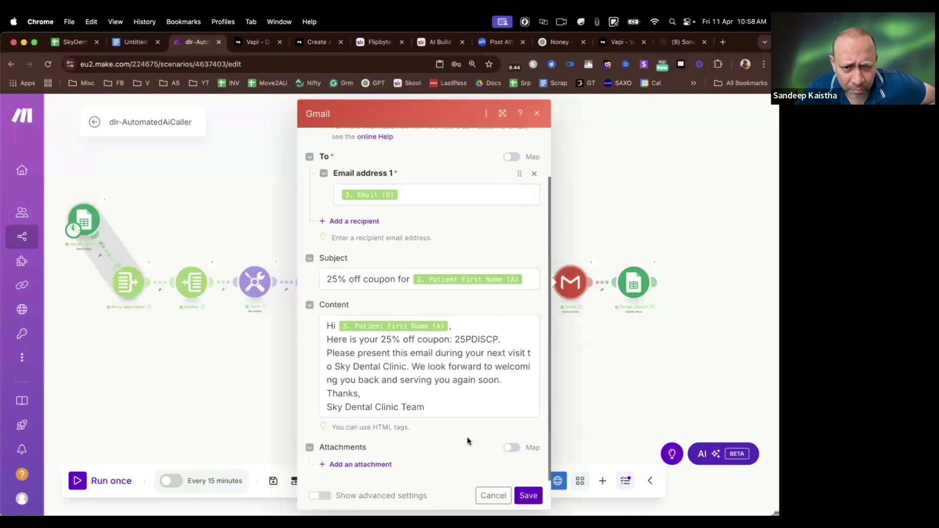
left_click(493, 496)
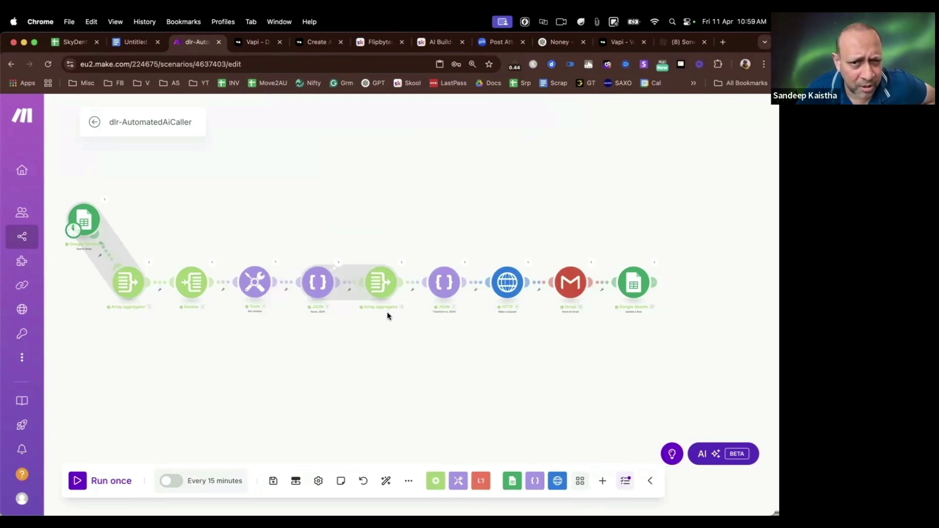
View the settings of the Google Sheets search module at the scenario's start, and close them
left_click_drag(416, 366, 444, 362)
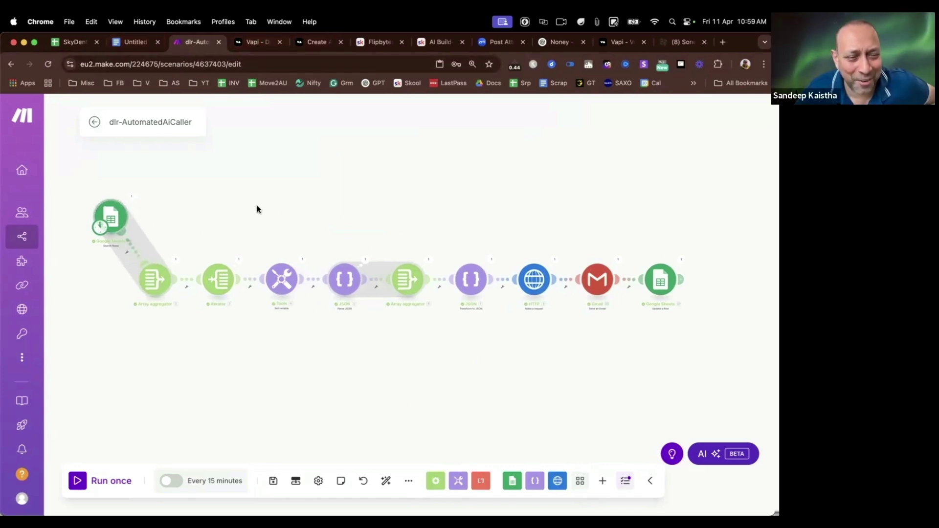
left_click(111, 218)
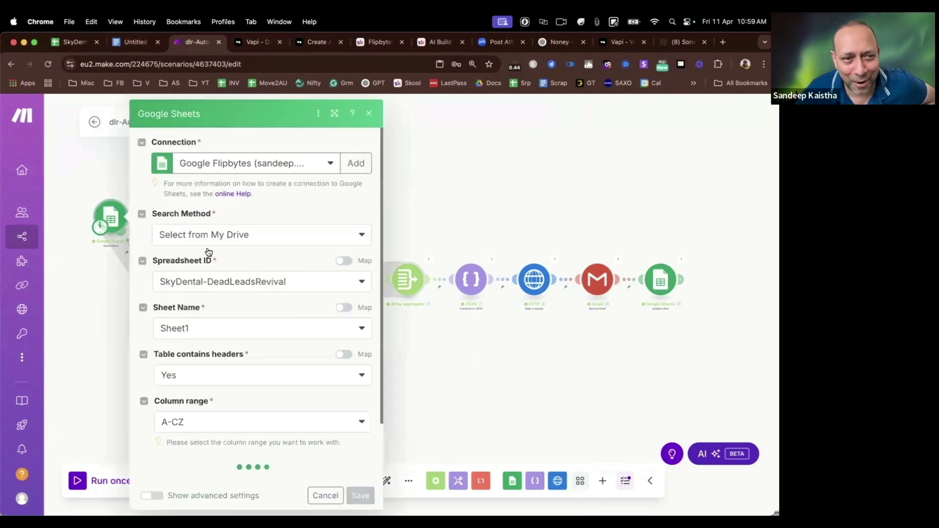
left_click(236, 96)
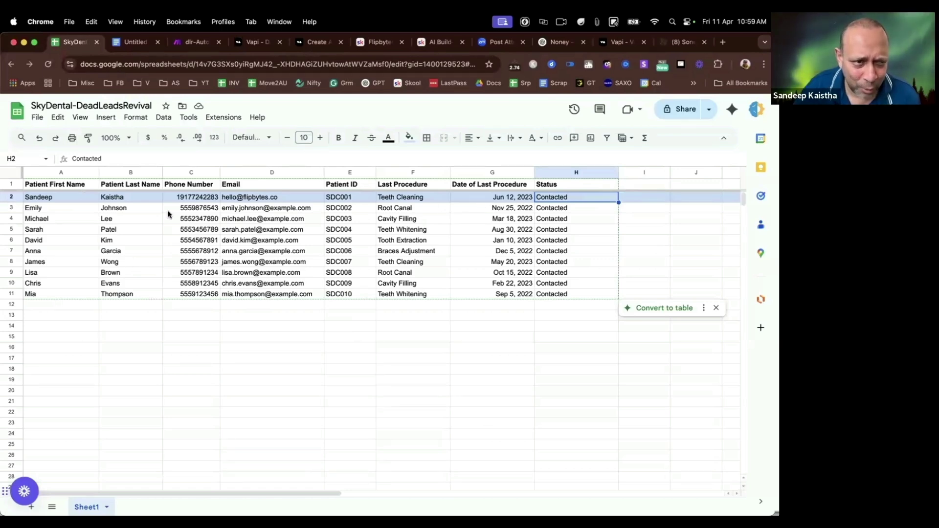
Look over the patients' names, phone numbers and emails in the SkyDental-DeadLeadsRevival sheet
left_click_drag(44, 199, 213, 203)
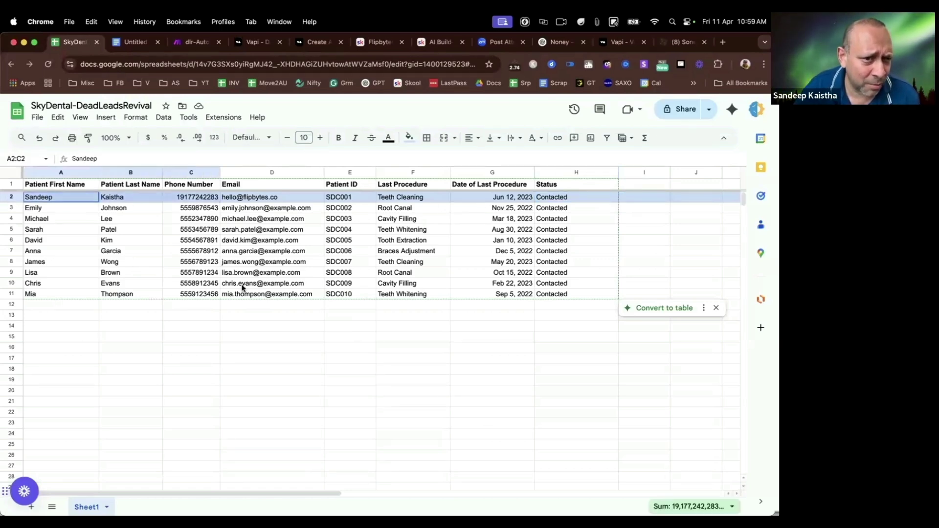
left_click(264, 327)
left_click(195, 202)
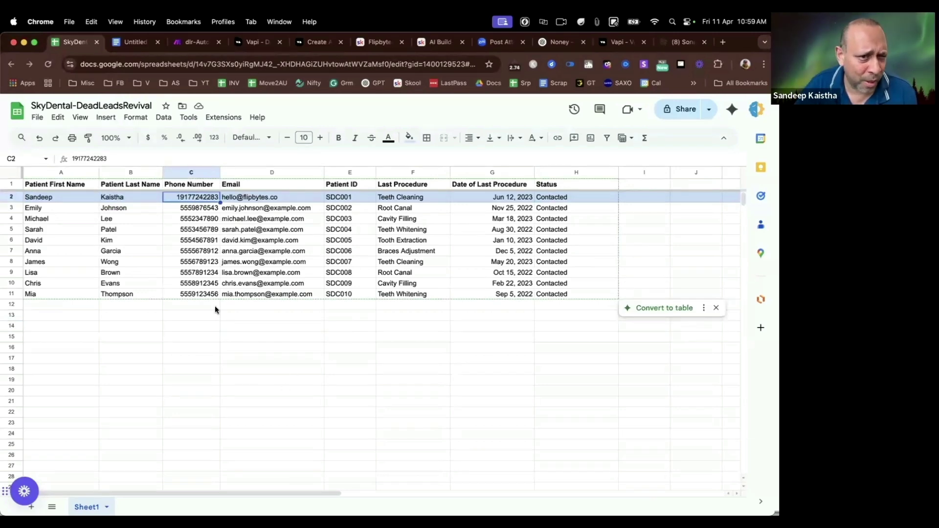
left_click(189, 243)
key("super+Down")
left_click(371, 370)
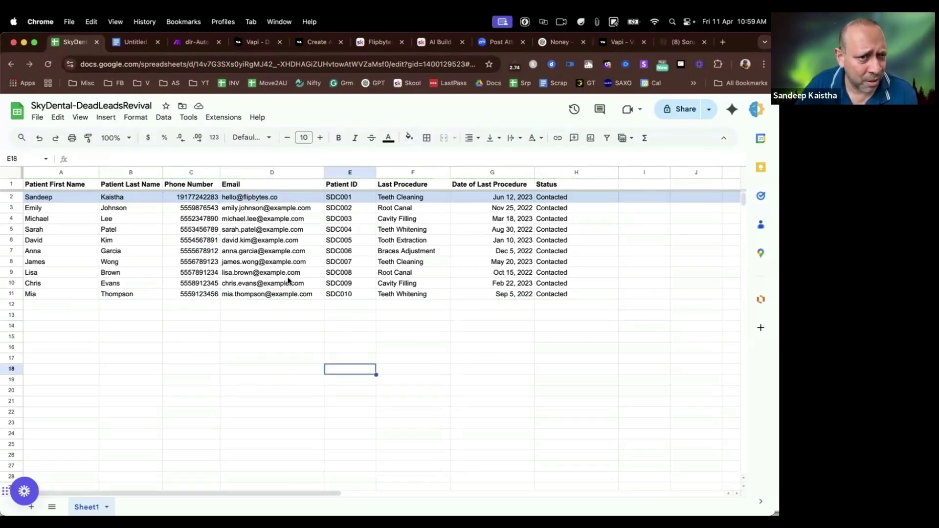
left_click_drag(267, 218, 289, 284)
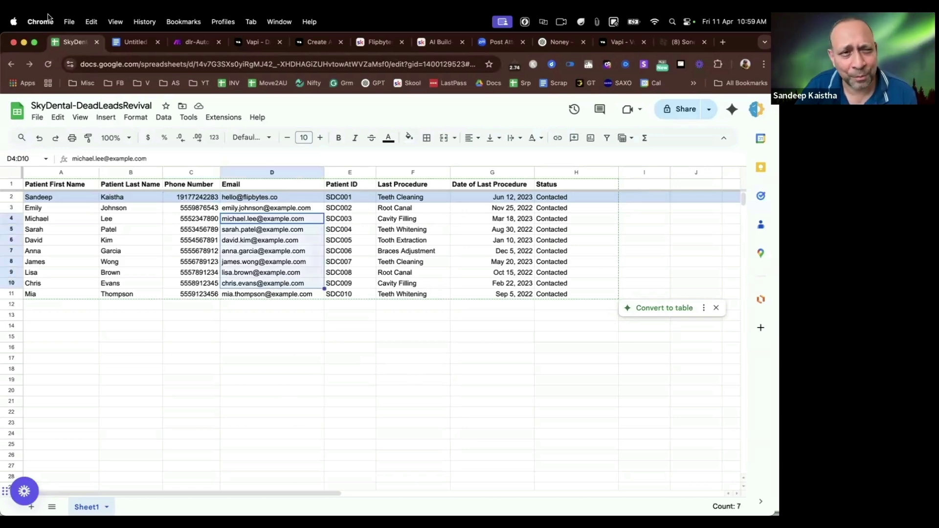
Close the Untitled document and return to the SkyDental-DeadLeadsRevival sheet after viewing the Make scenario and the Flipbytes AI Accelerator community
left_click(157, 43)
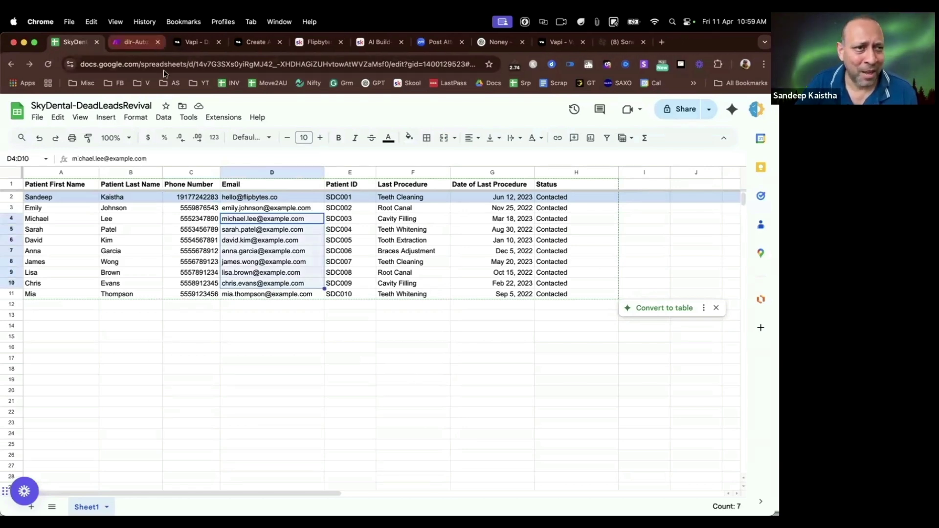
left_click(132, 45)
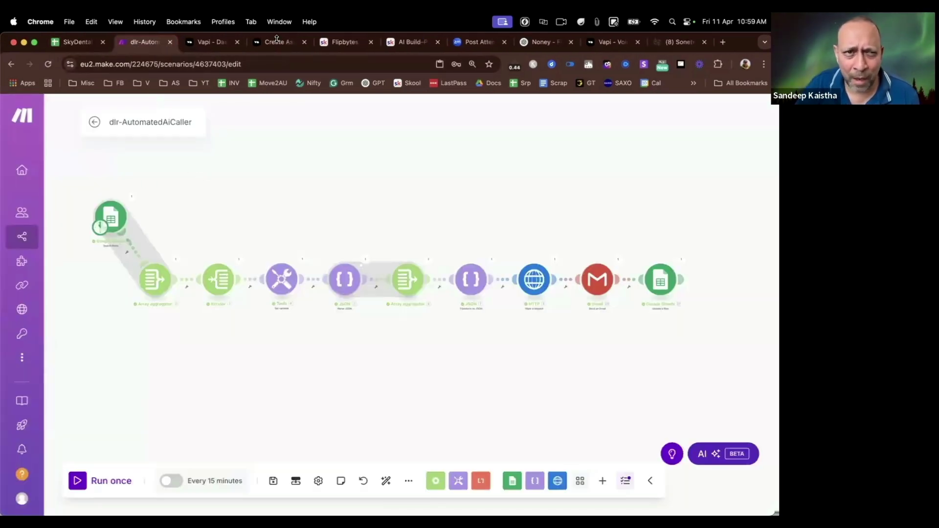
left_click(344, 42)
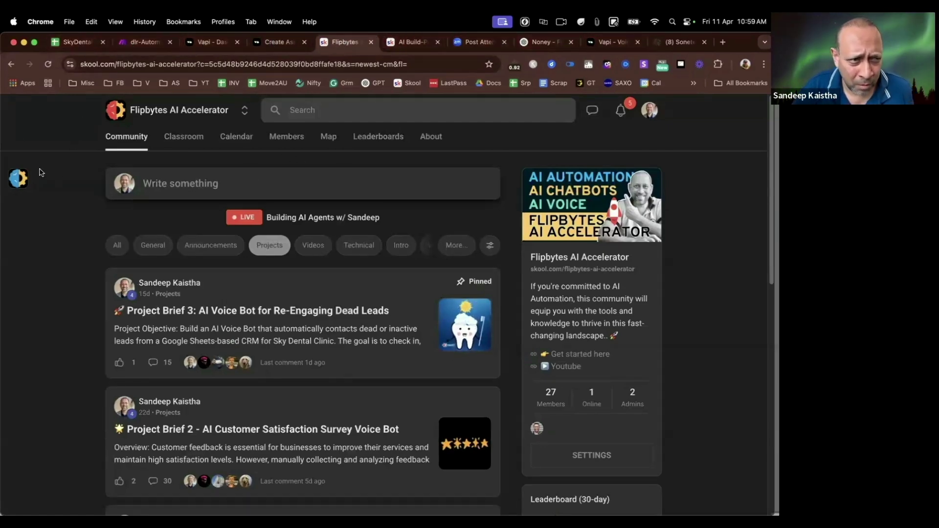
left_click(67, 48)
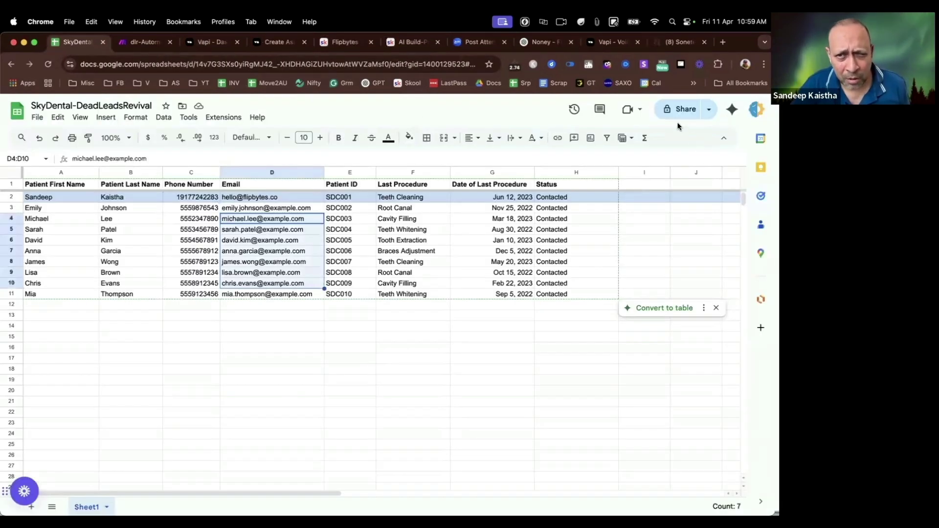